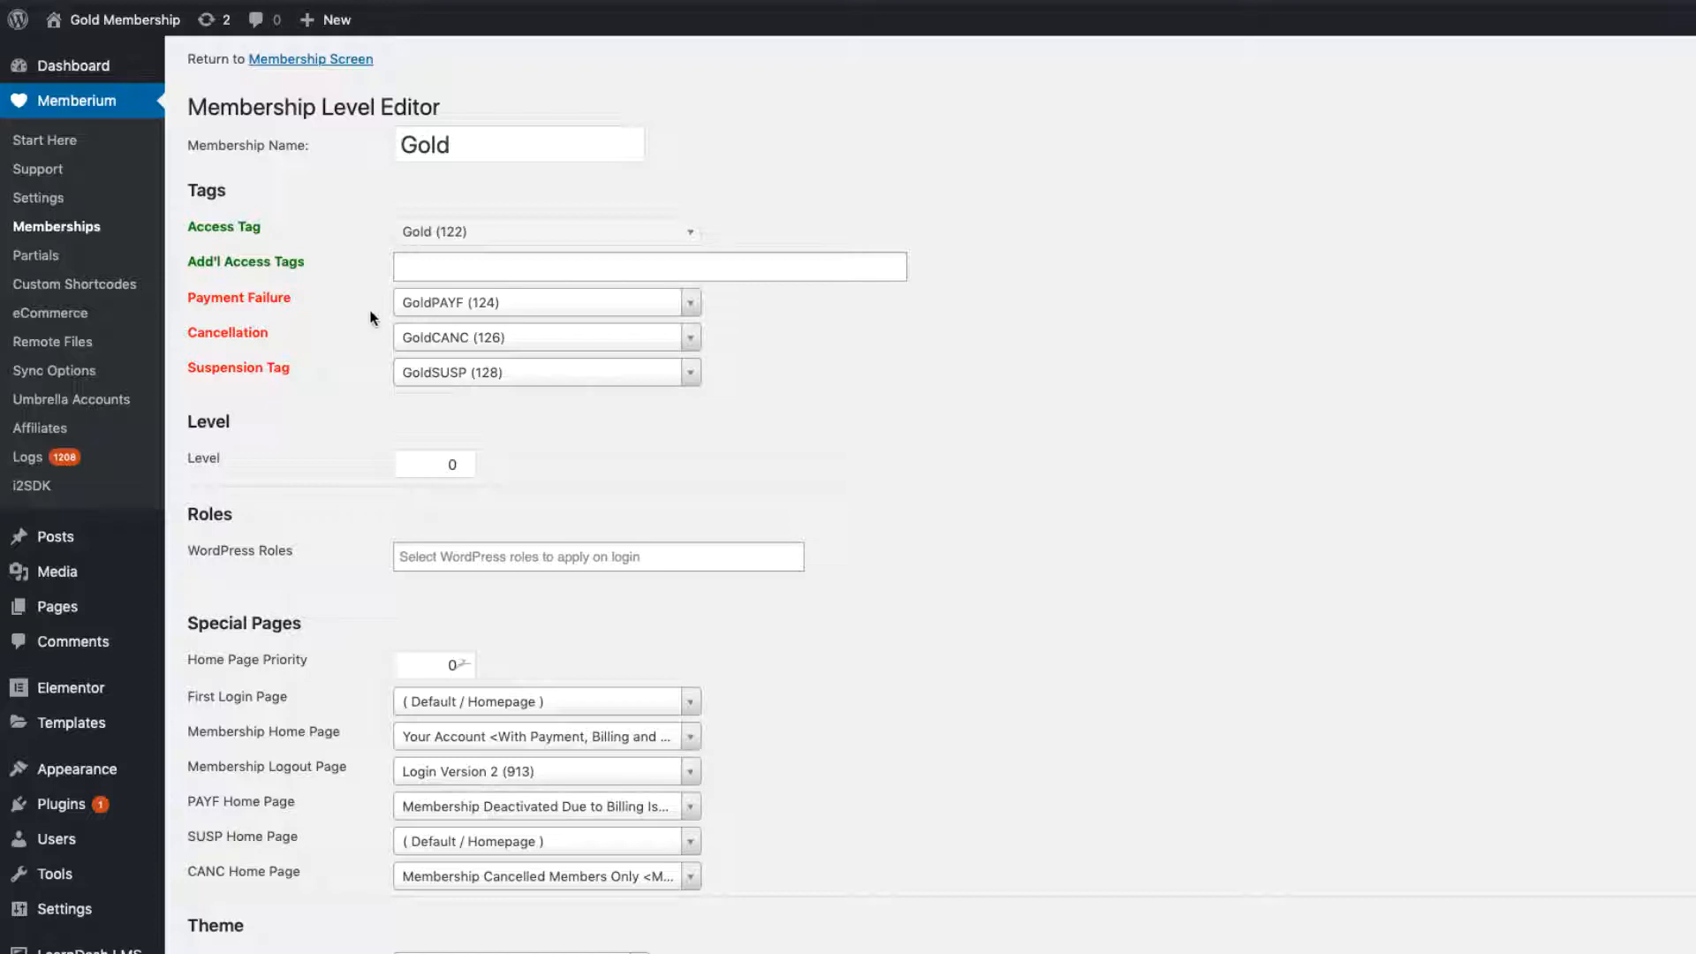
# Step: Review the PAYF Home Page setting and its list of available pages without changing it
pyautogui.scroll(-1, 344, 762)
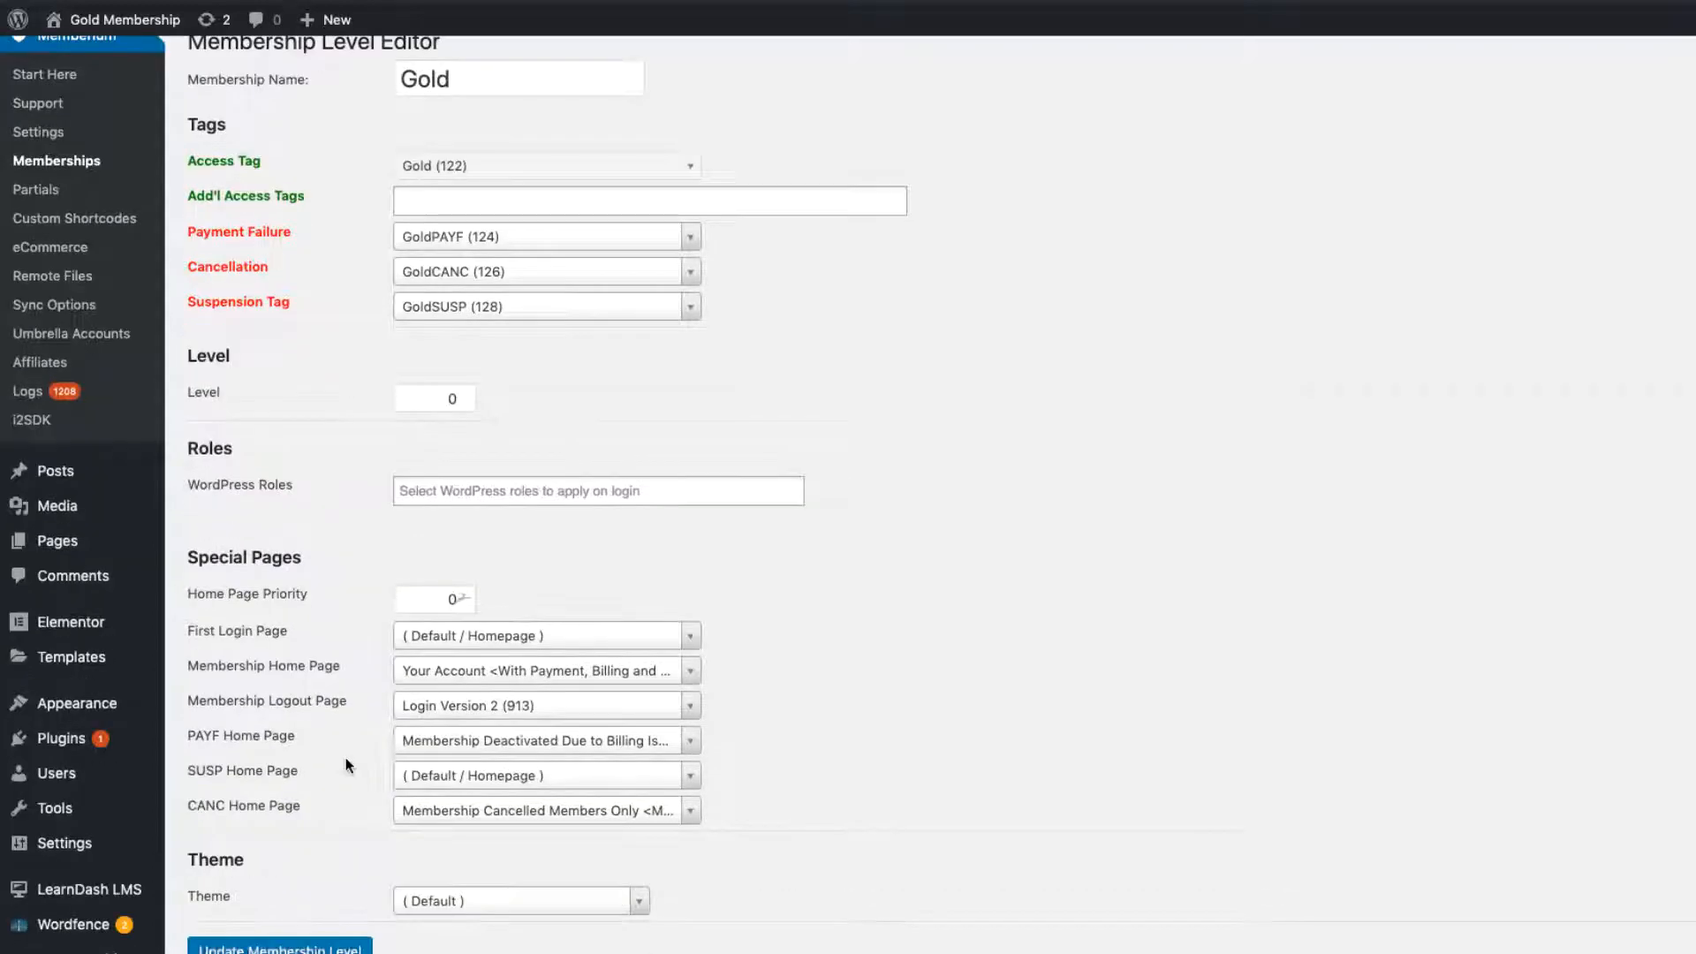
pyautogui.moveTo(187, 742); pyautogui.dragTo(300, 750)
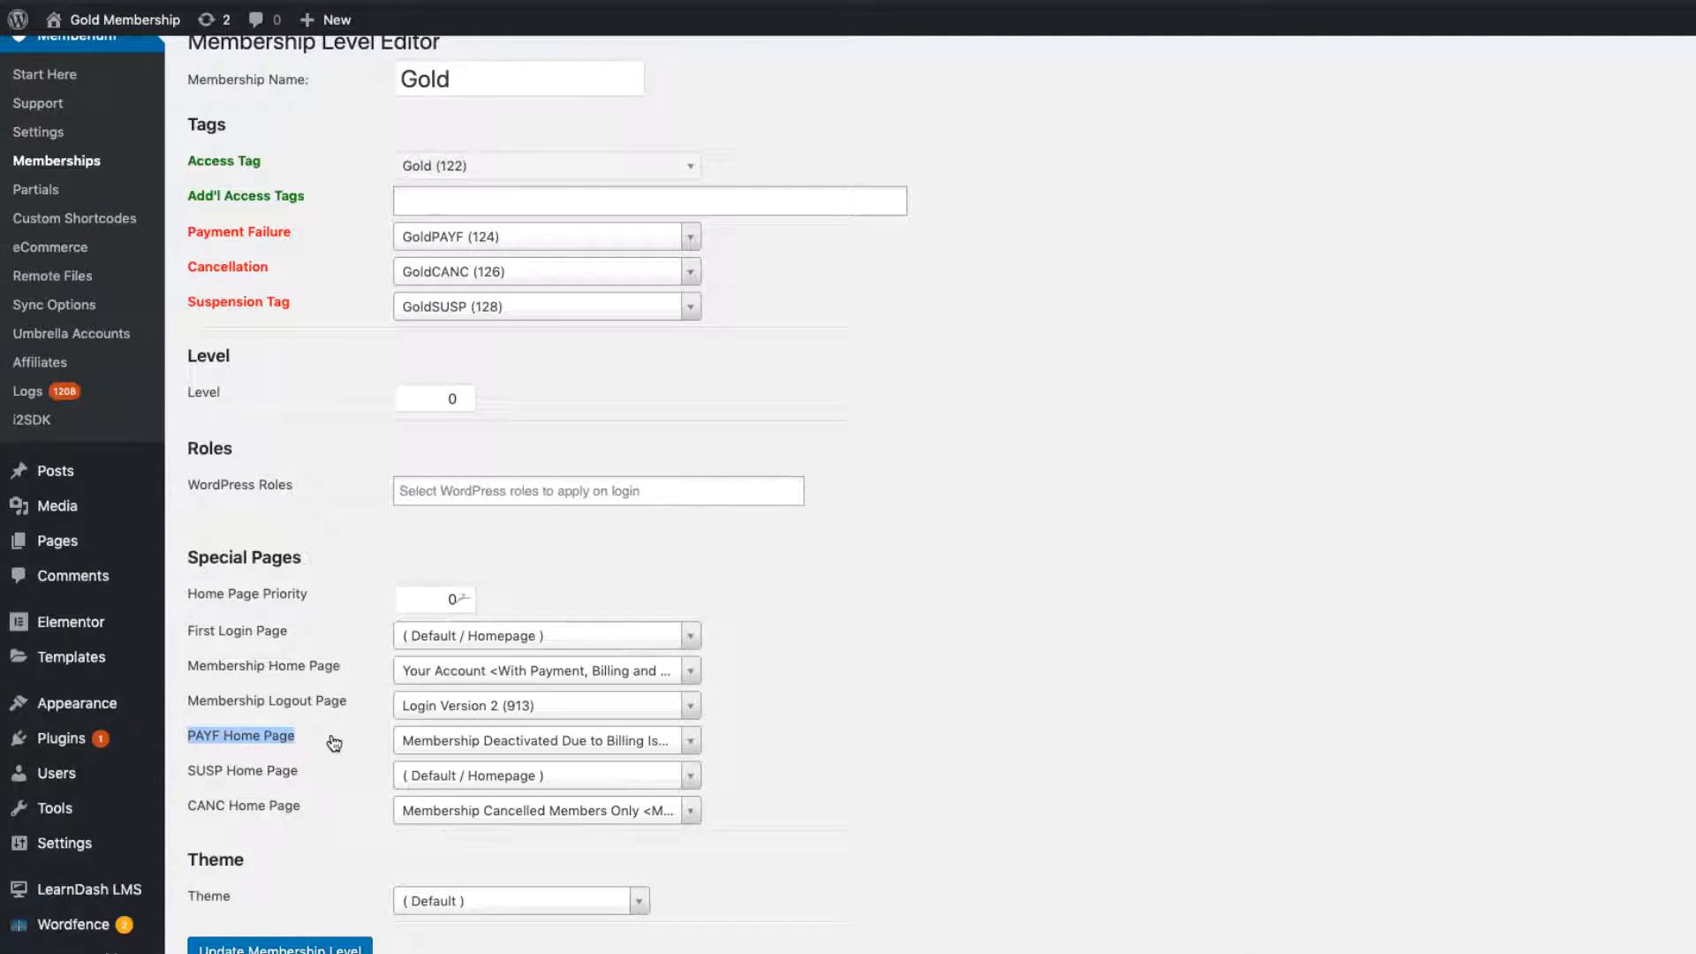
pyautogui.click(340, 737)
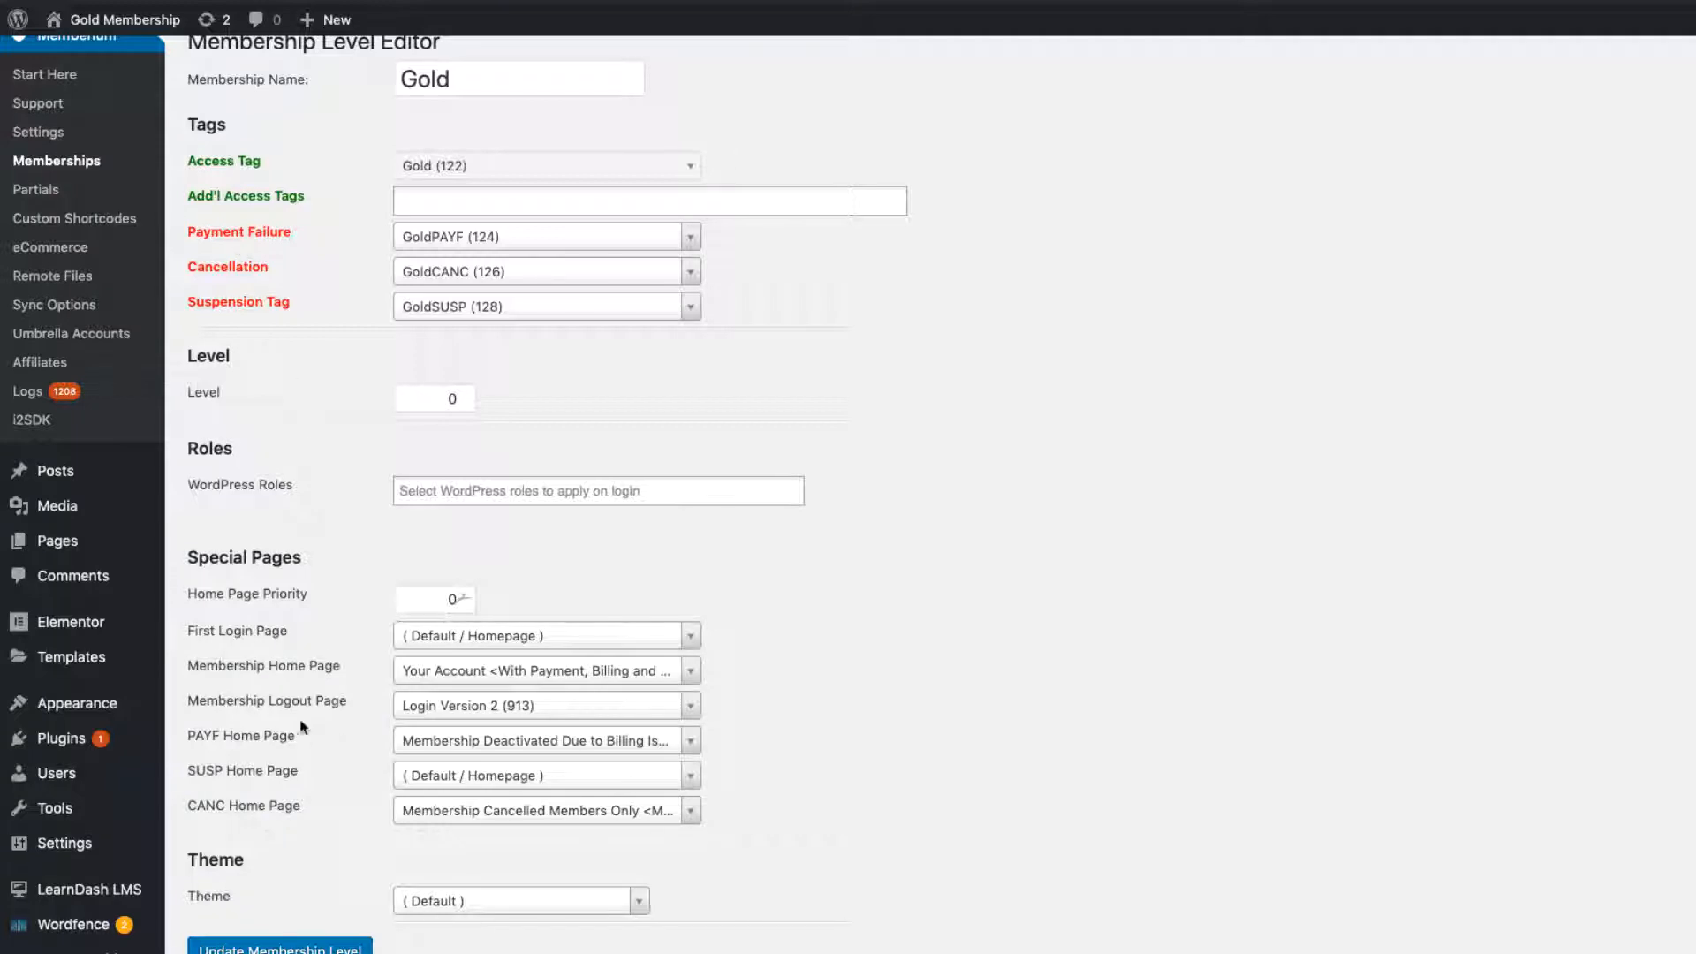
pyautogui.moveTo(186, 744); pyautogui.dragTo(301, 747)
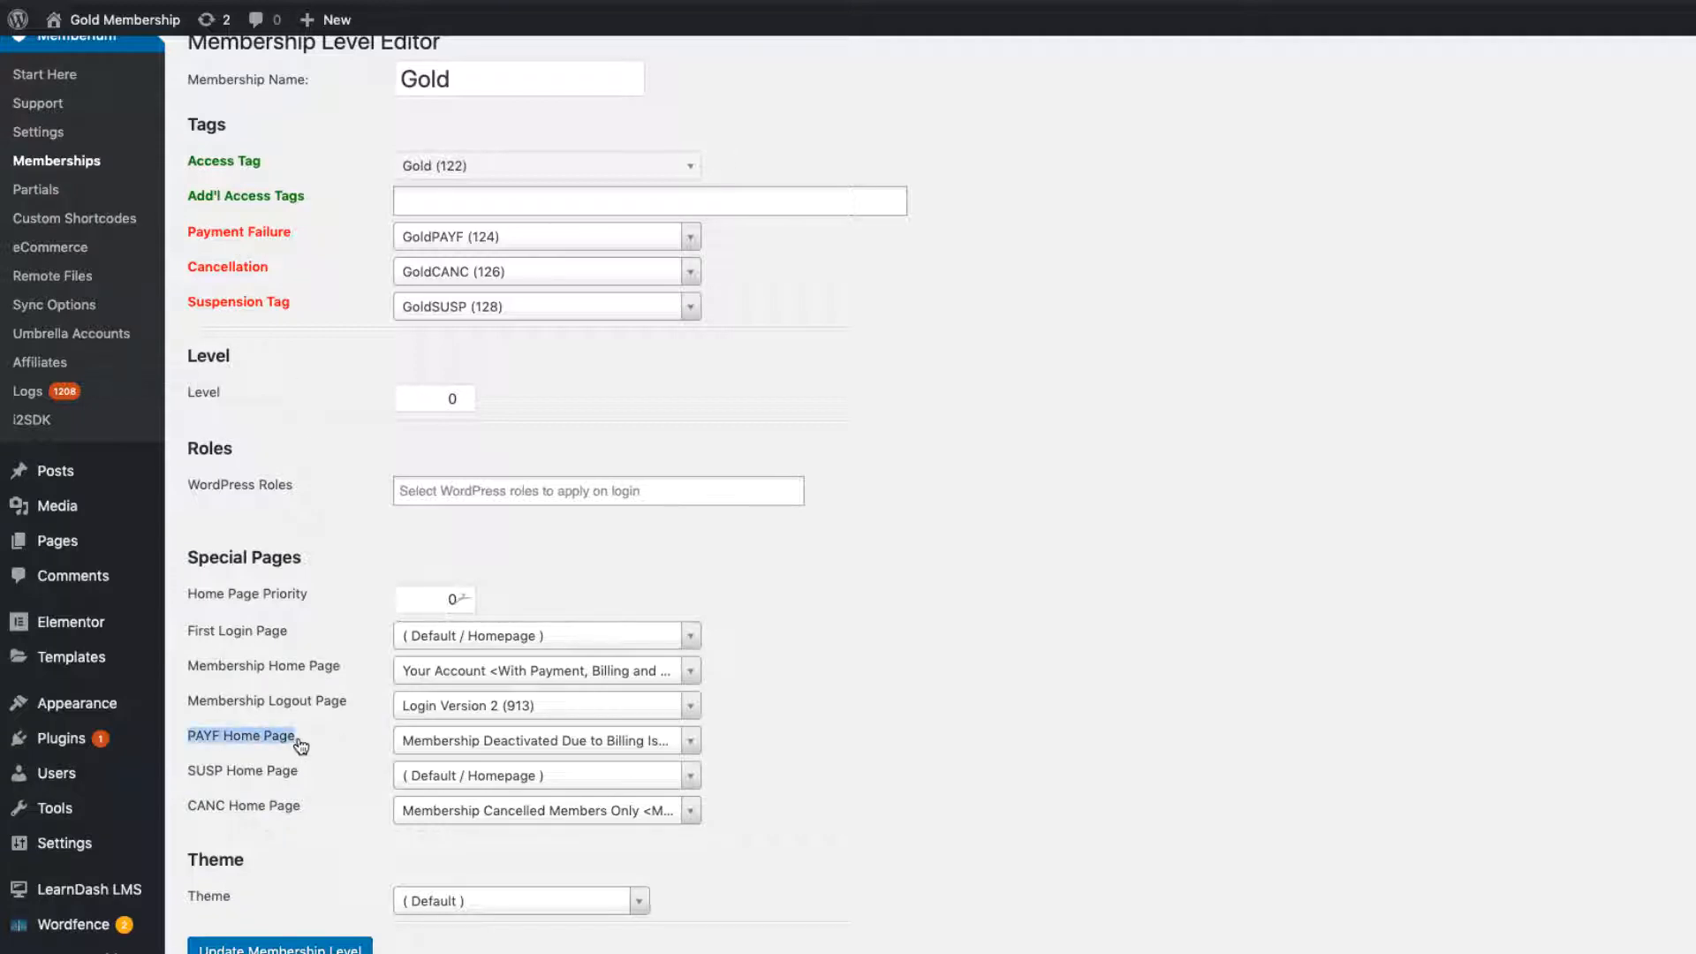
pyautogui.click(366, 745)
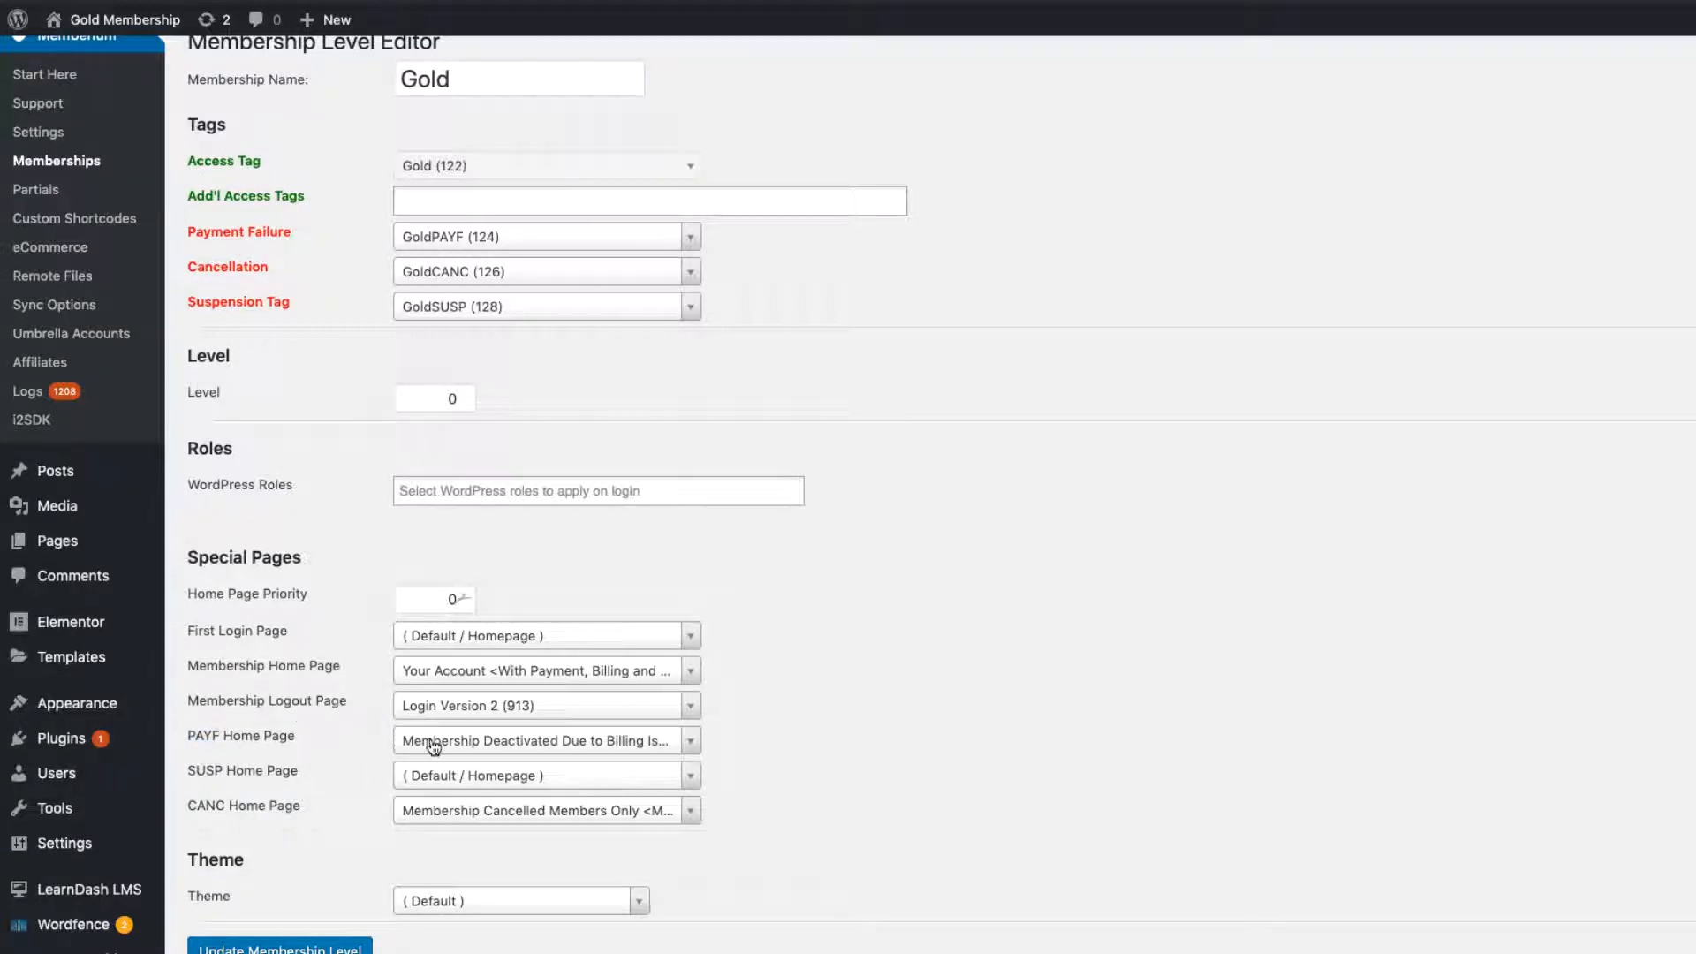
pyautogui.click(431, 740)
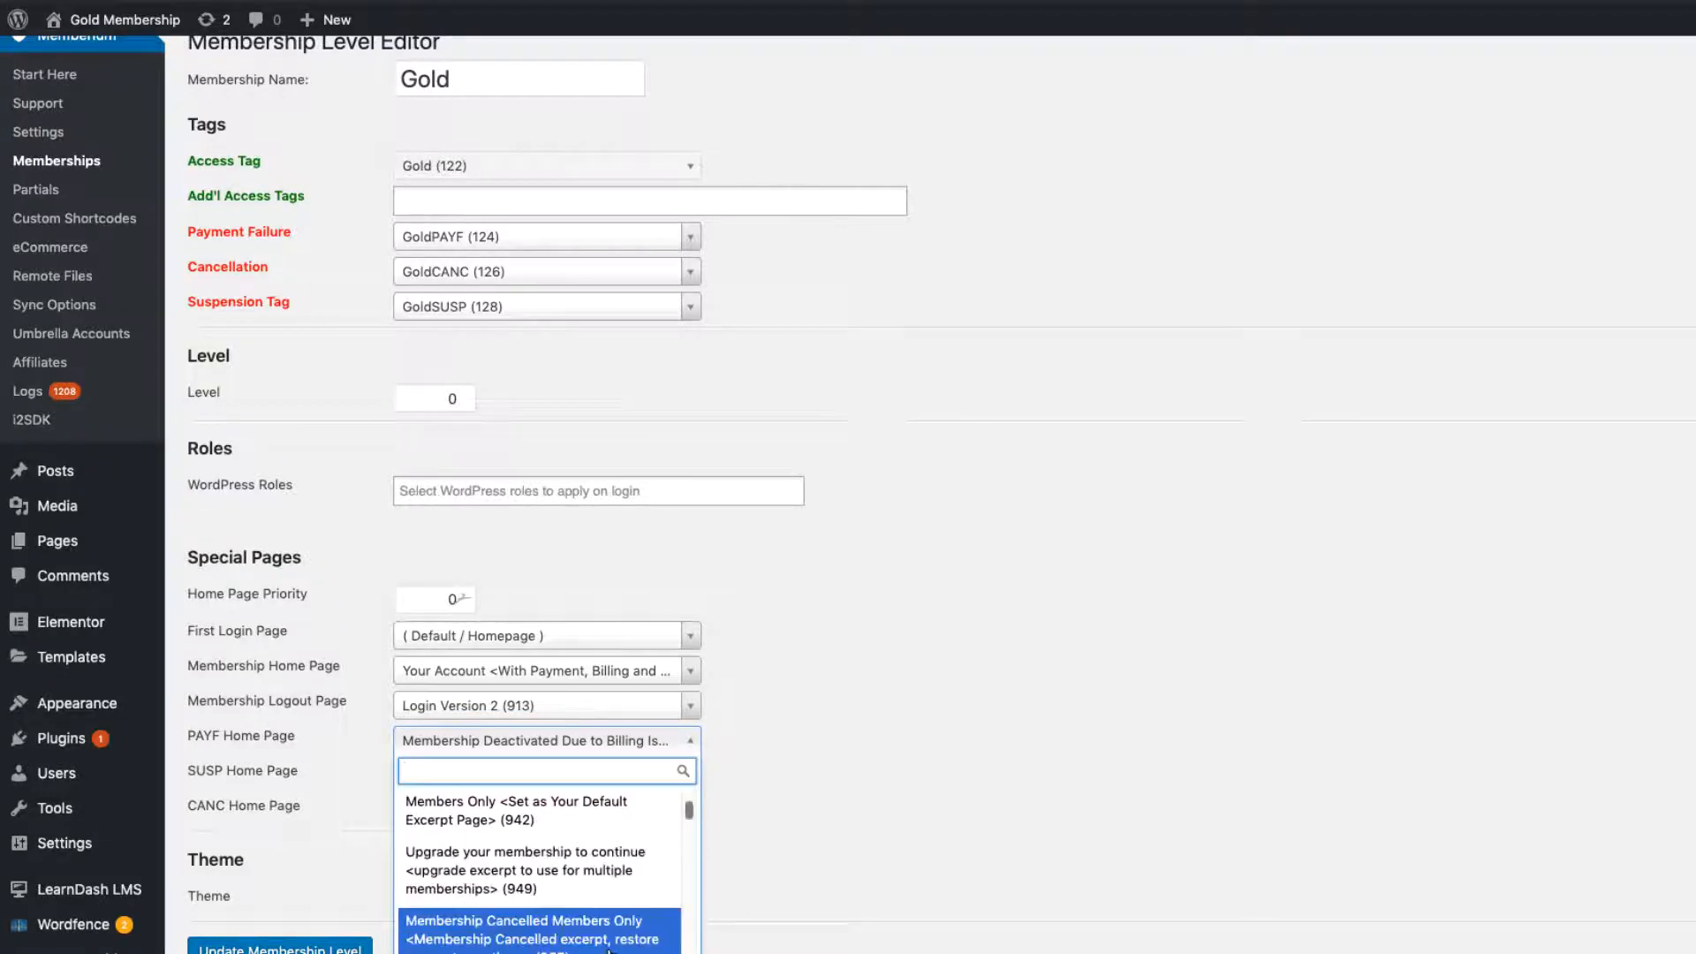
pyautogui.scroll(-2, 565, 883)
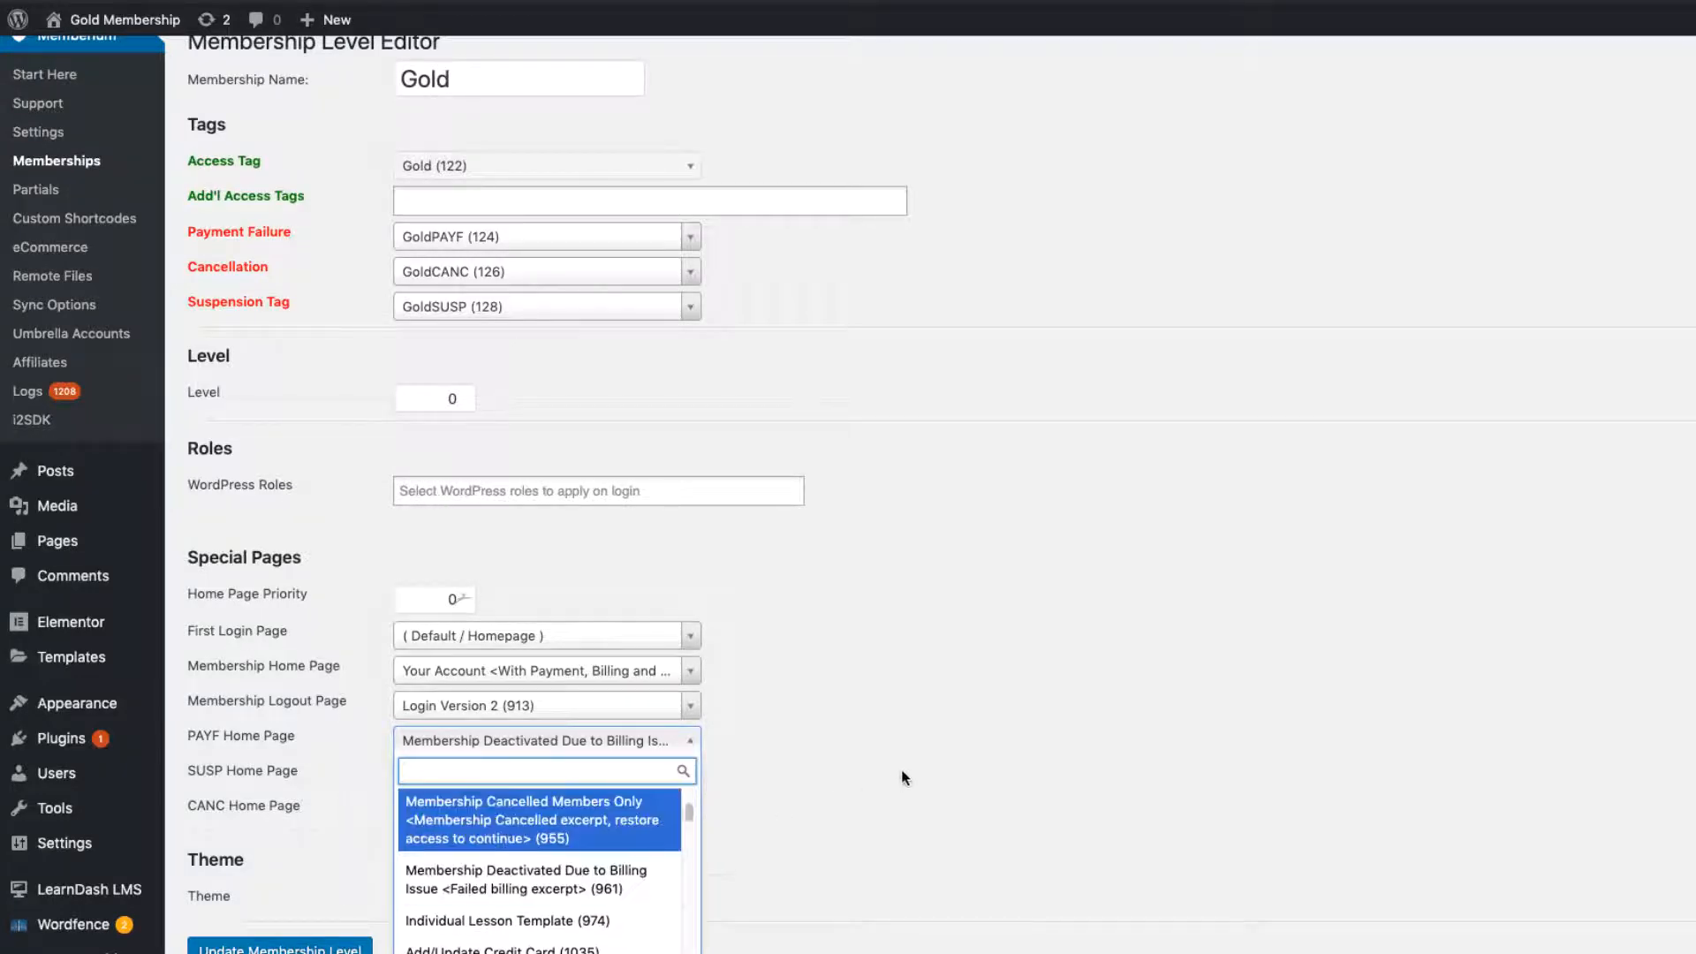
pyautogui.click(769, 751)
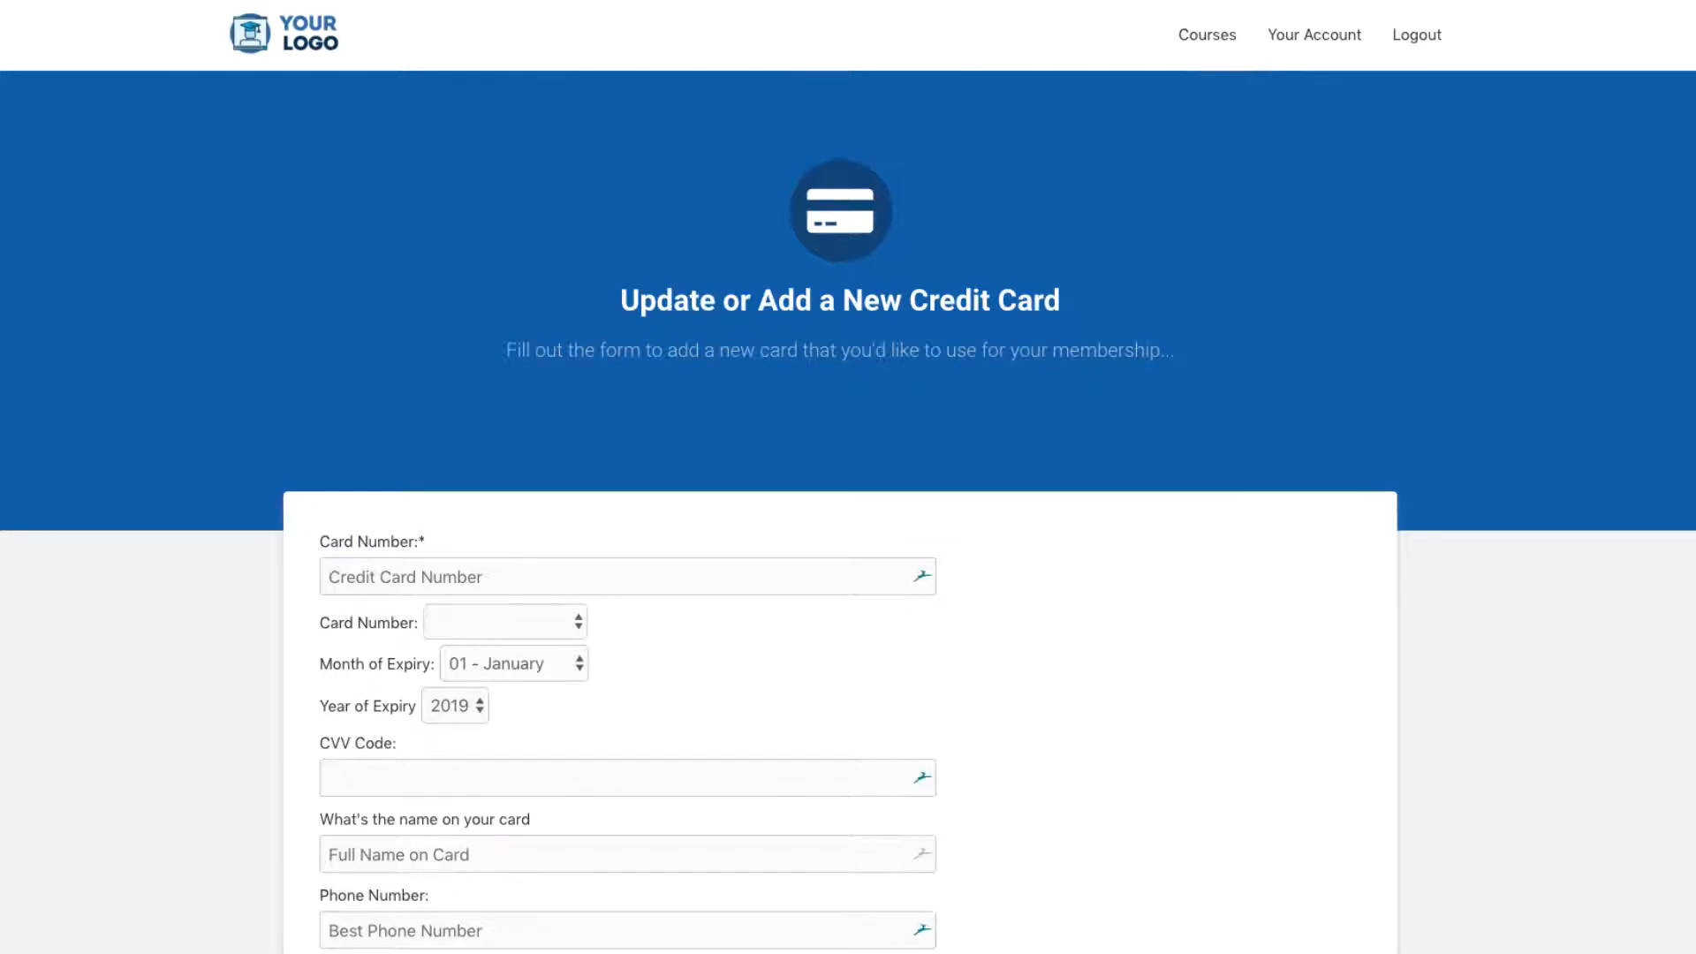
# Step: Scroll through the card and billing-address form on the Update or Add a New Credit Card page
pyautogui.rightClick(251, 203)
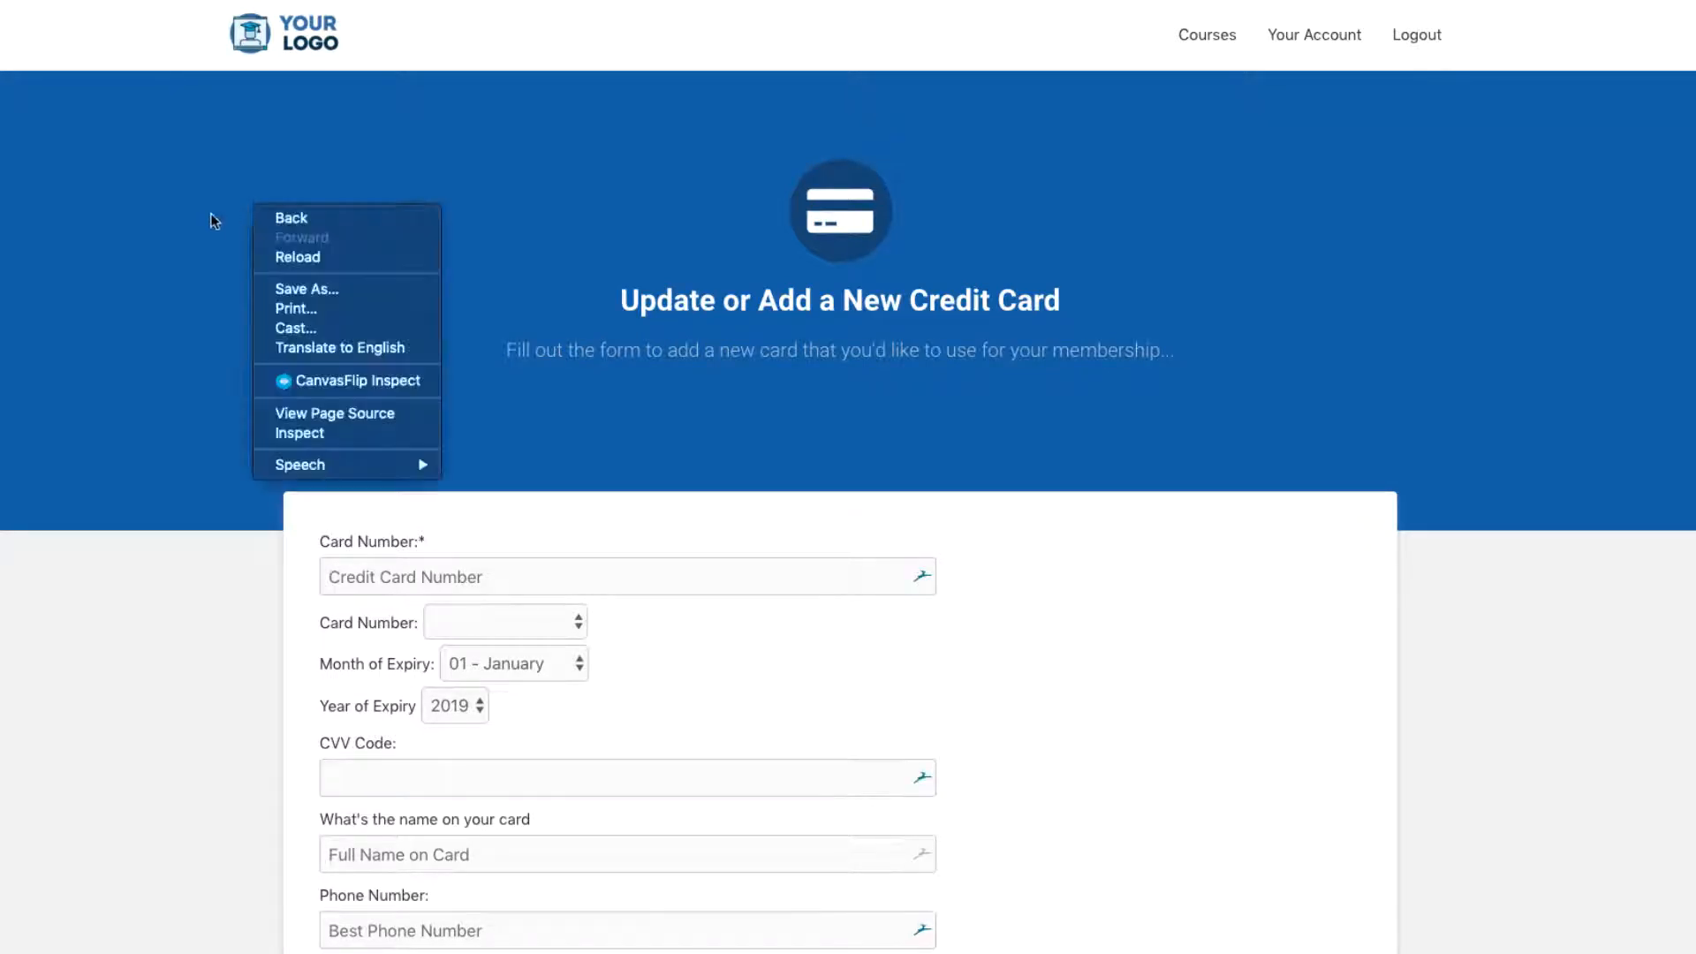
pyautogui.click(184, 221)
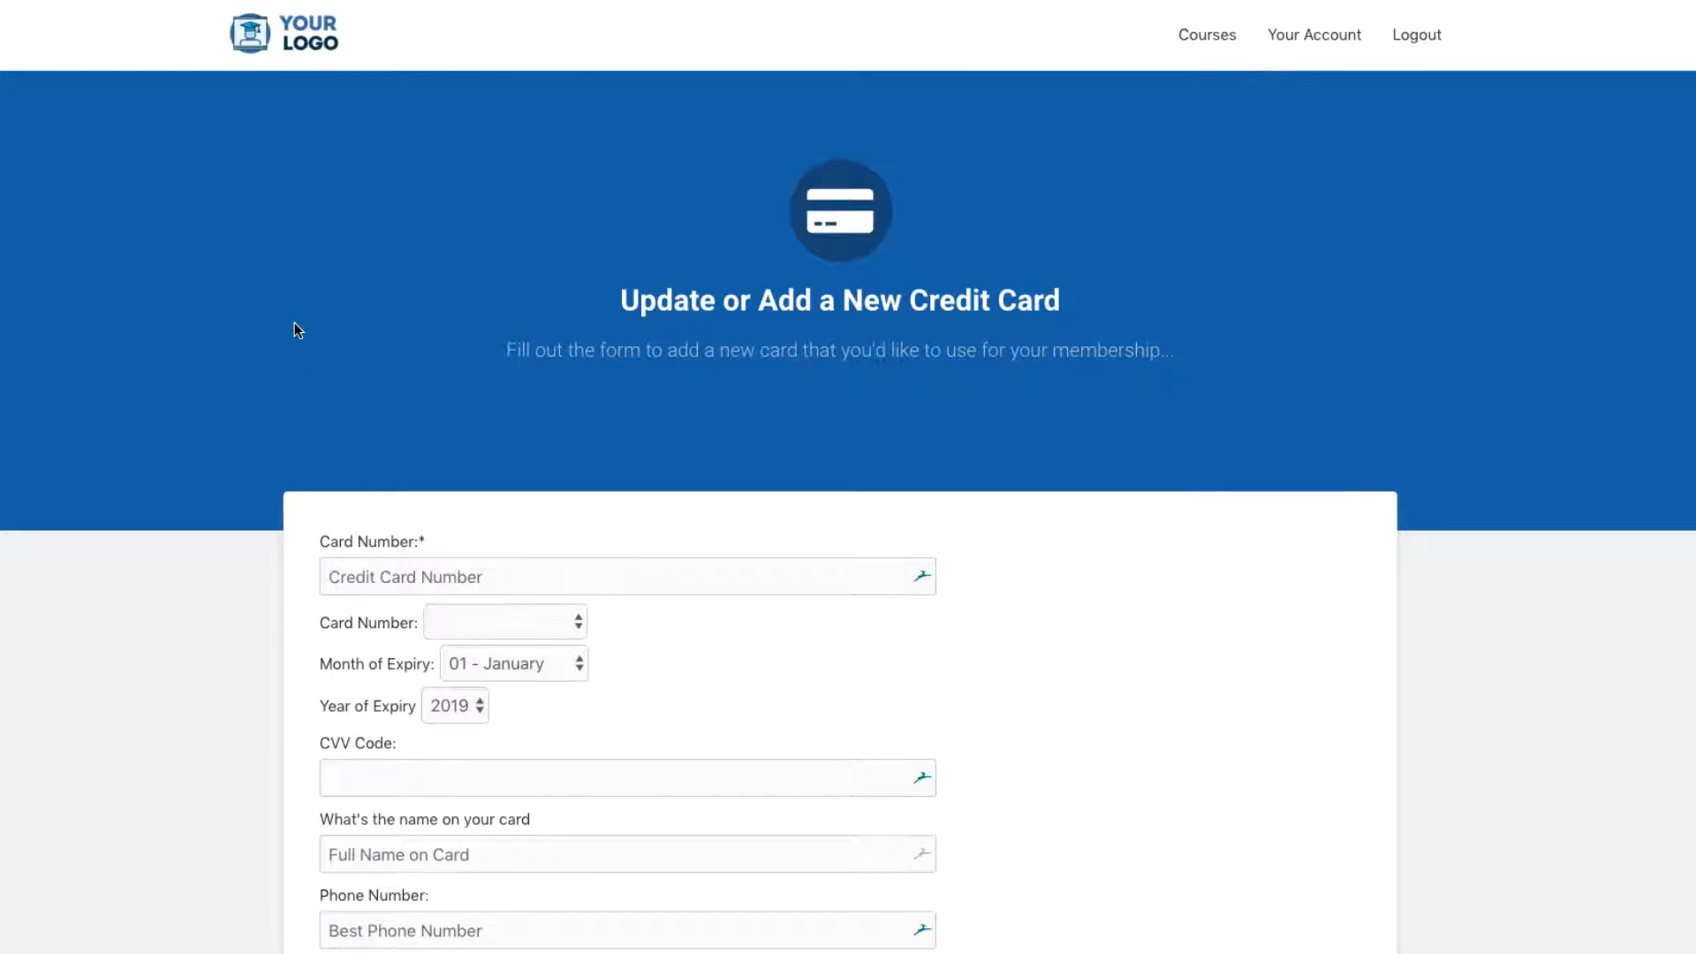
pyautogui.scroll(-3, 295, 325)
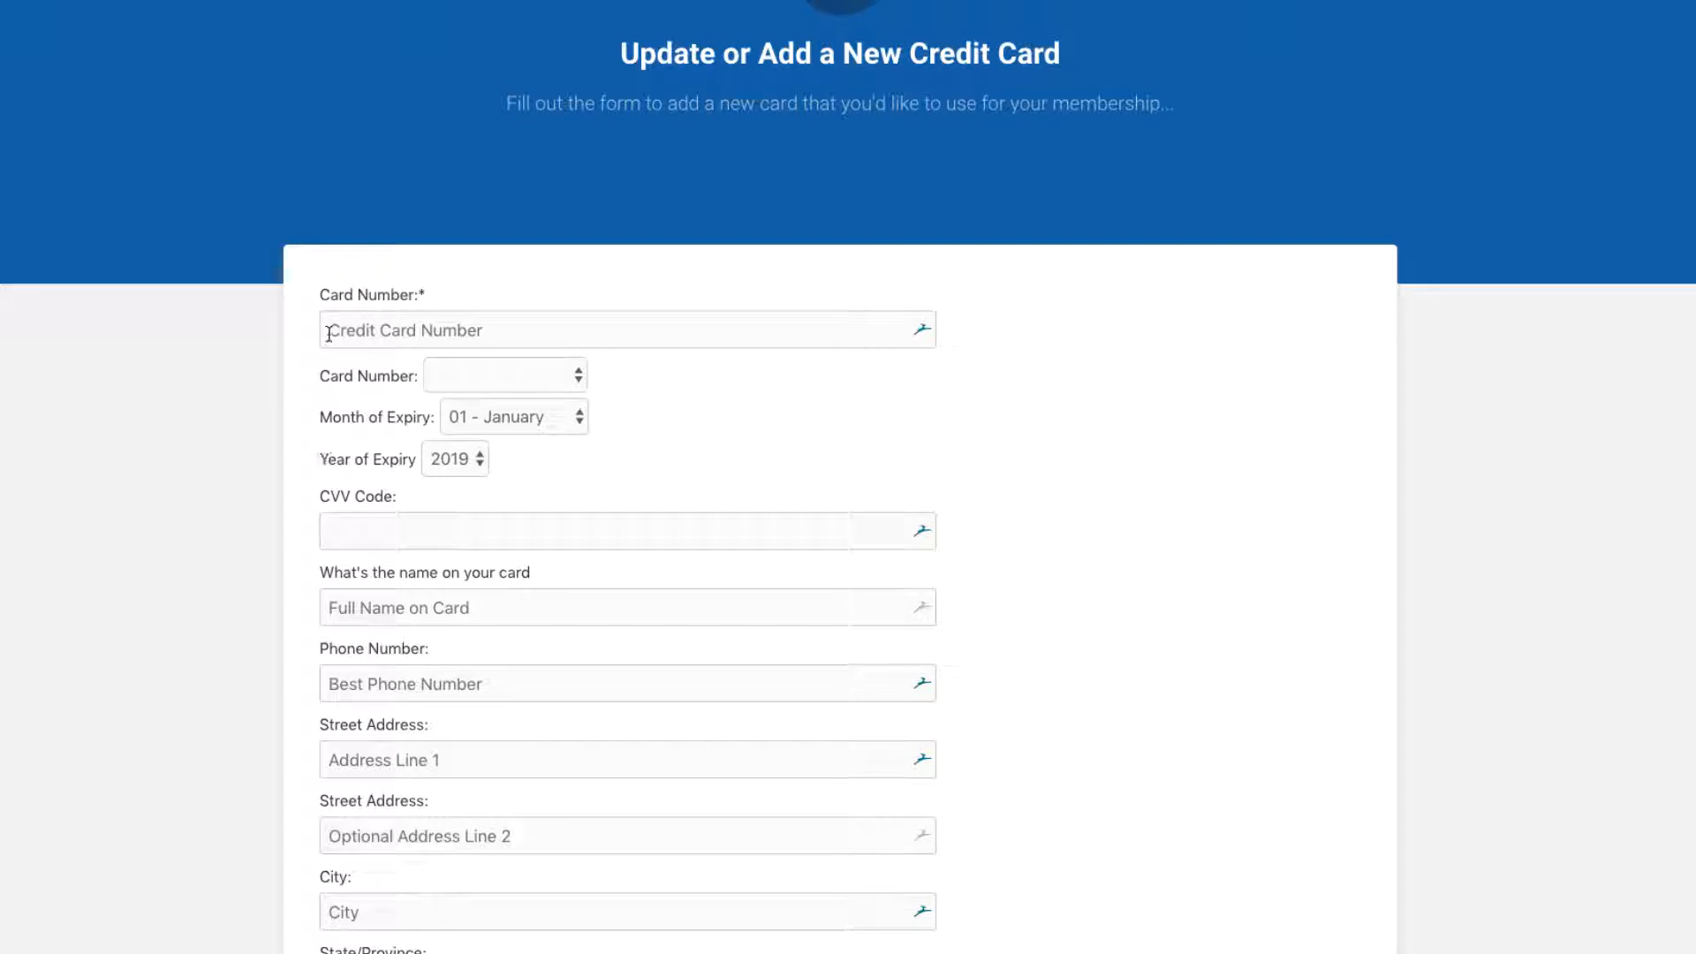
pyautogui.scroll(-6, 554, 447)
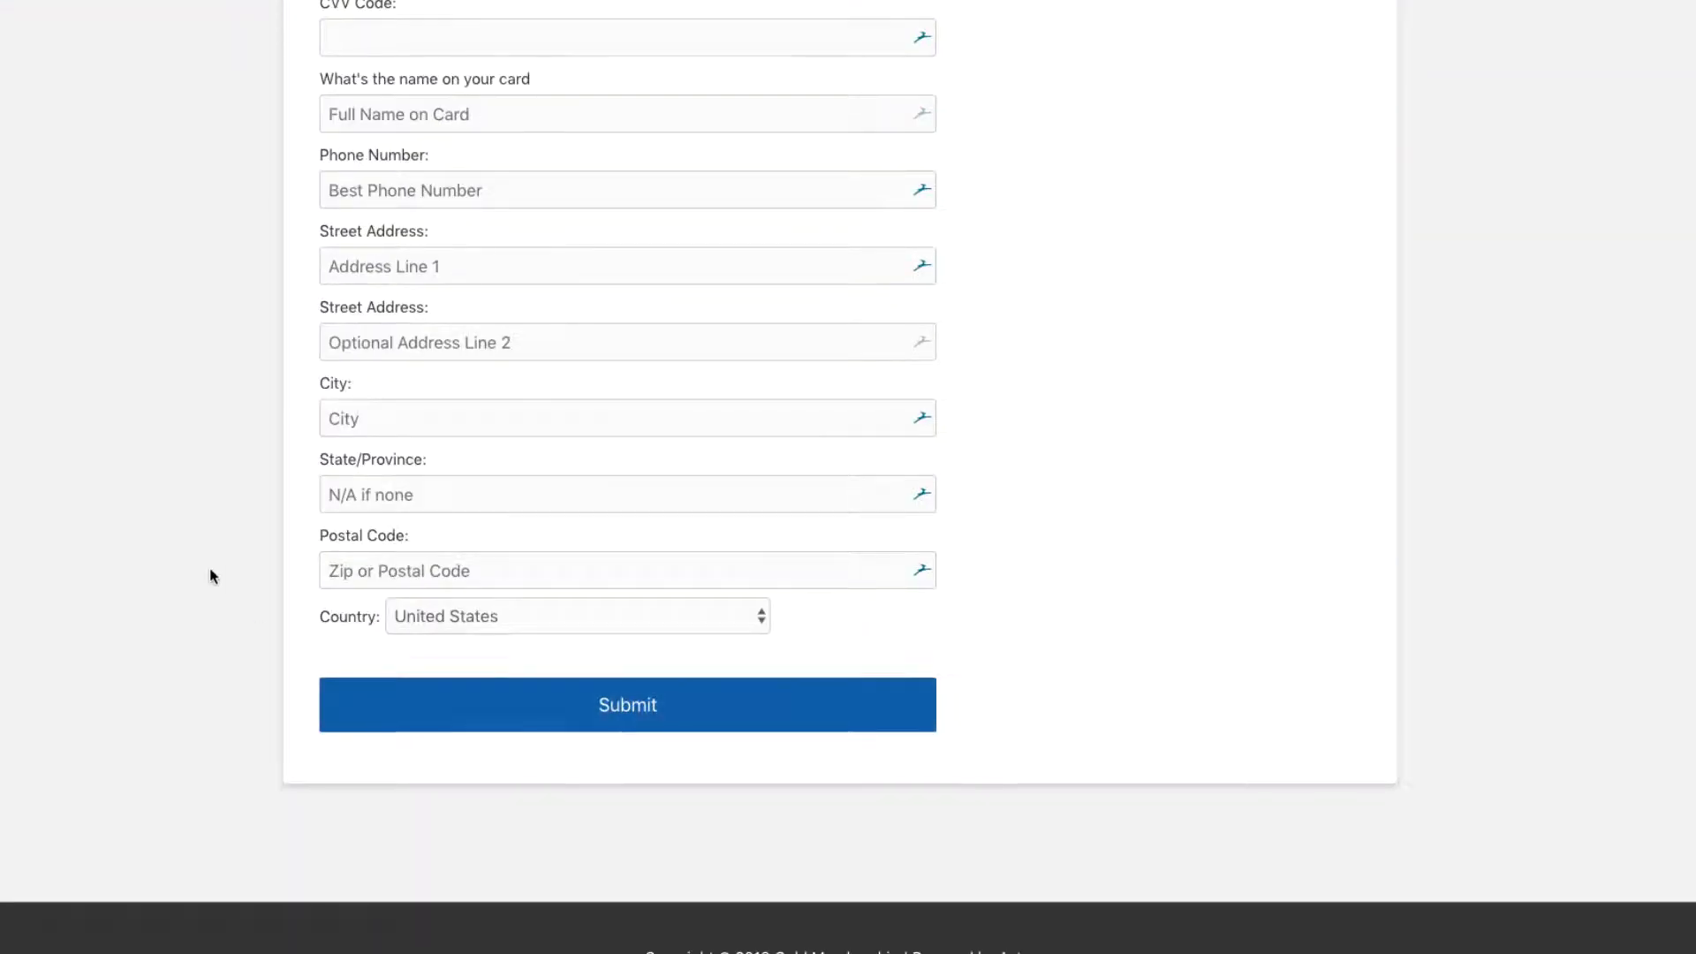
pyautogui.scroll(6, 191, 558)
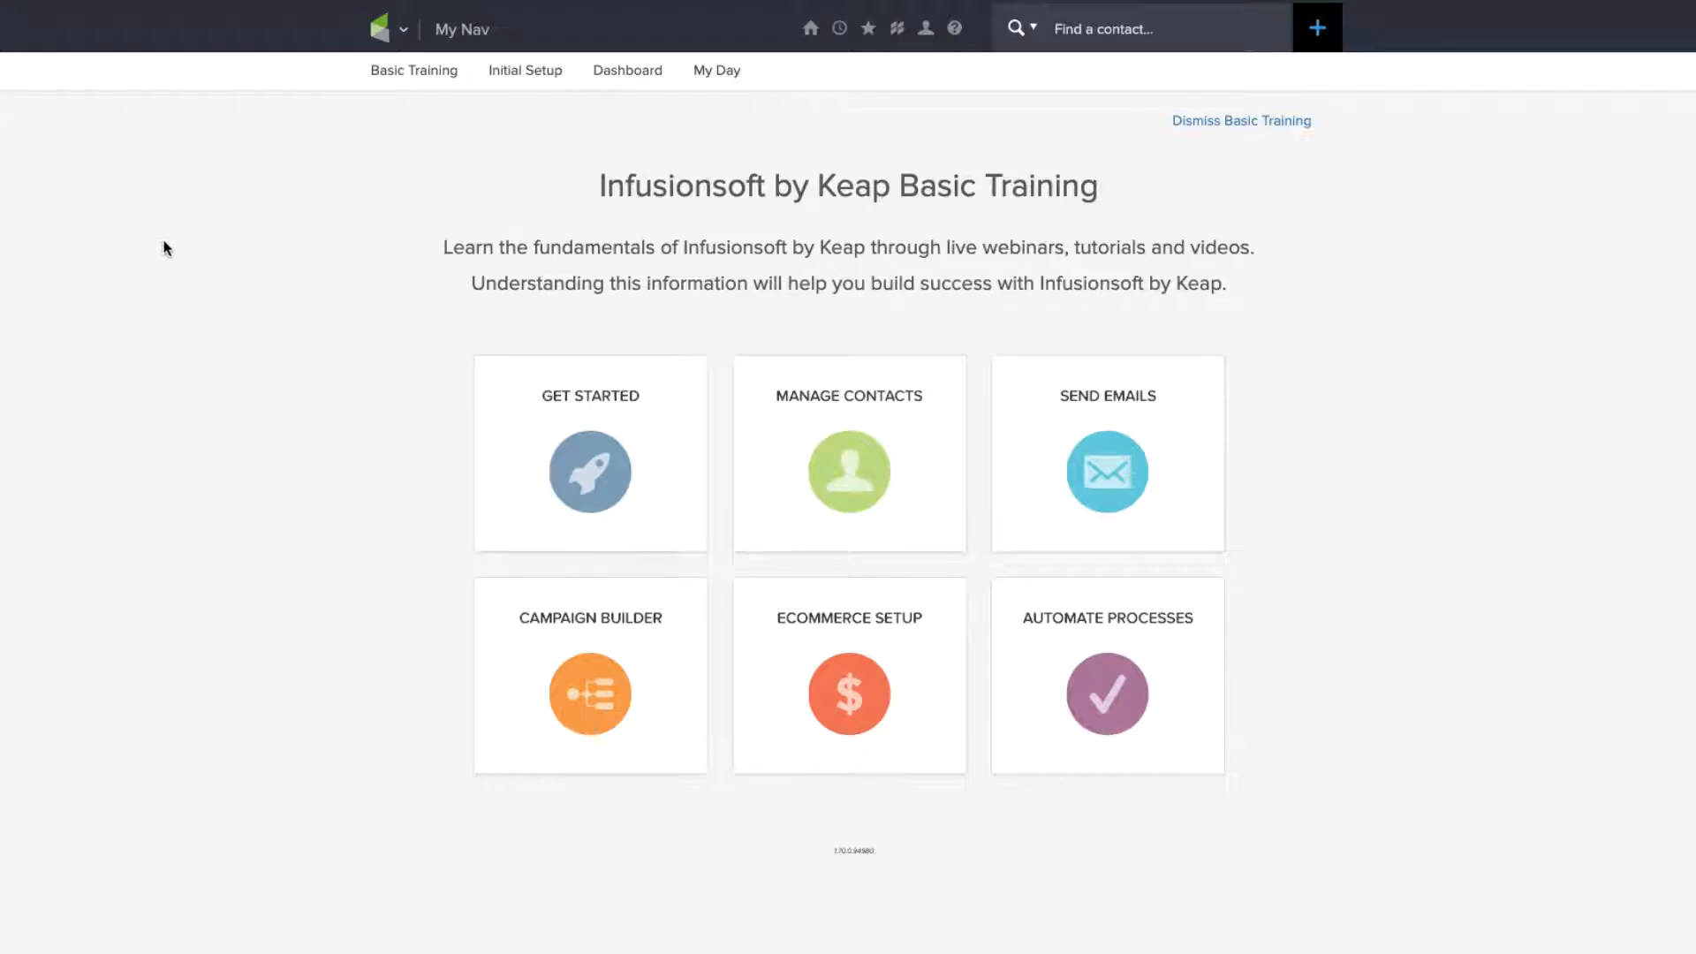
# Step: Go to E-Commerce Settings > Billing Automation to view the autocharge success and failure triggers
pyautogui.click(392, 30)
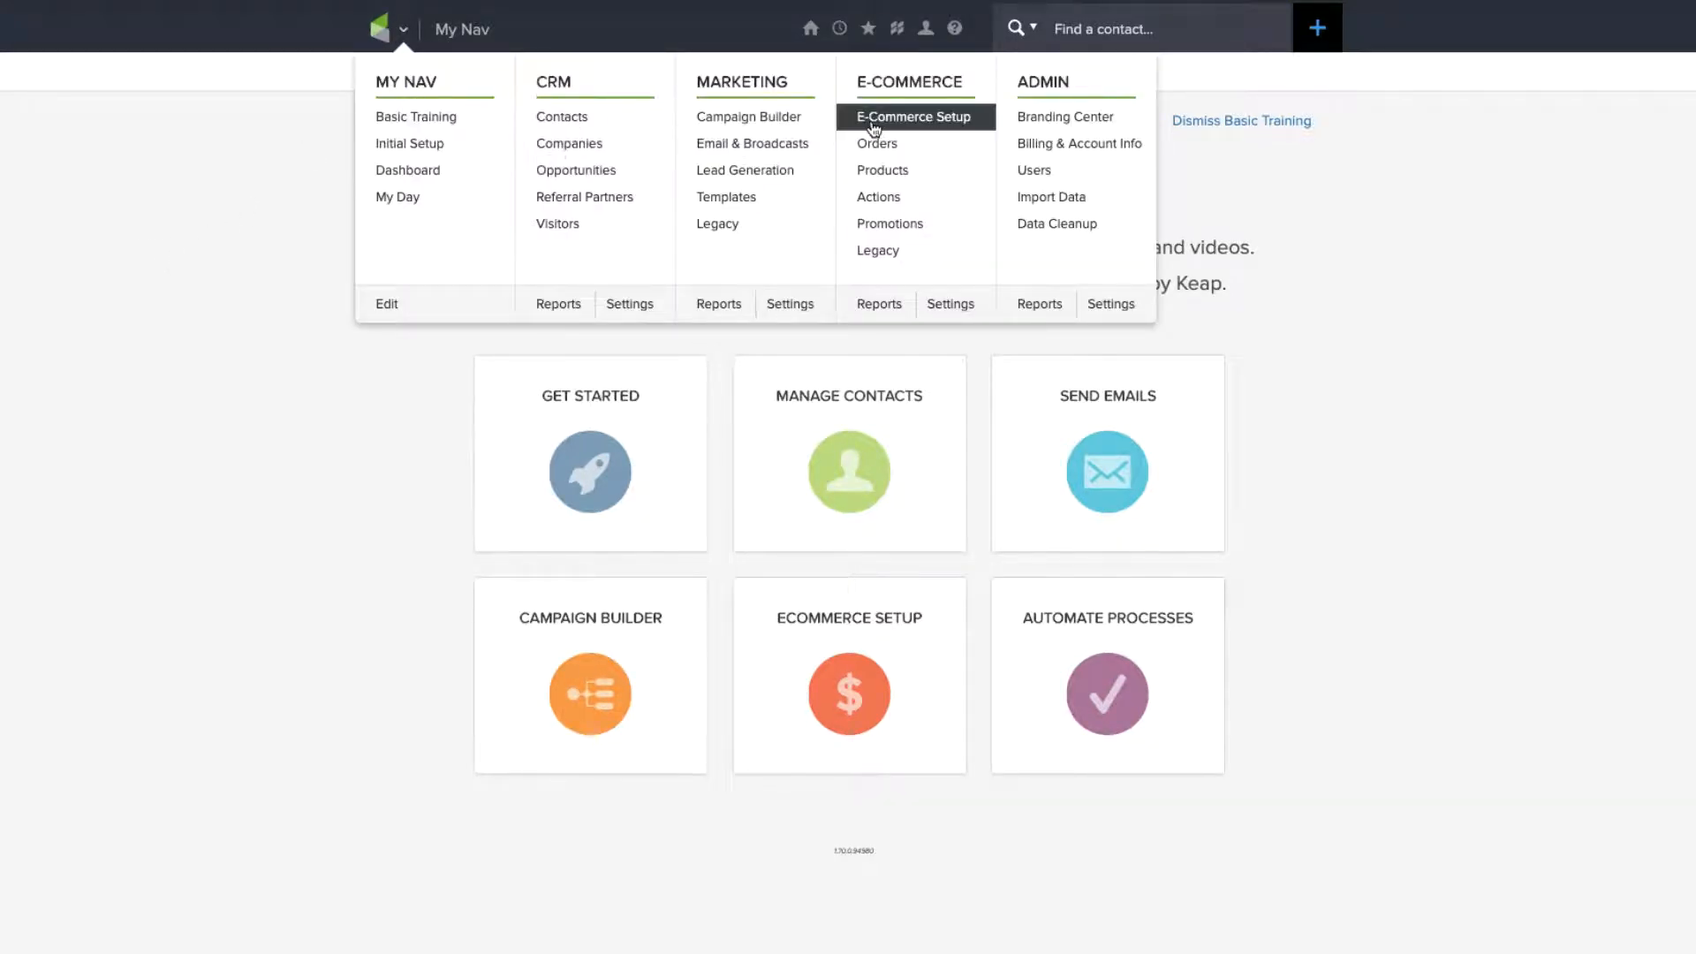
pyautogui.click(949, 306)
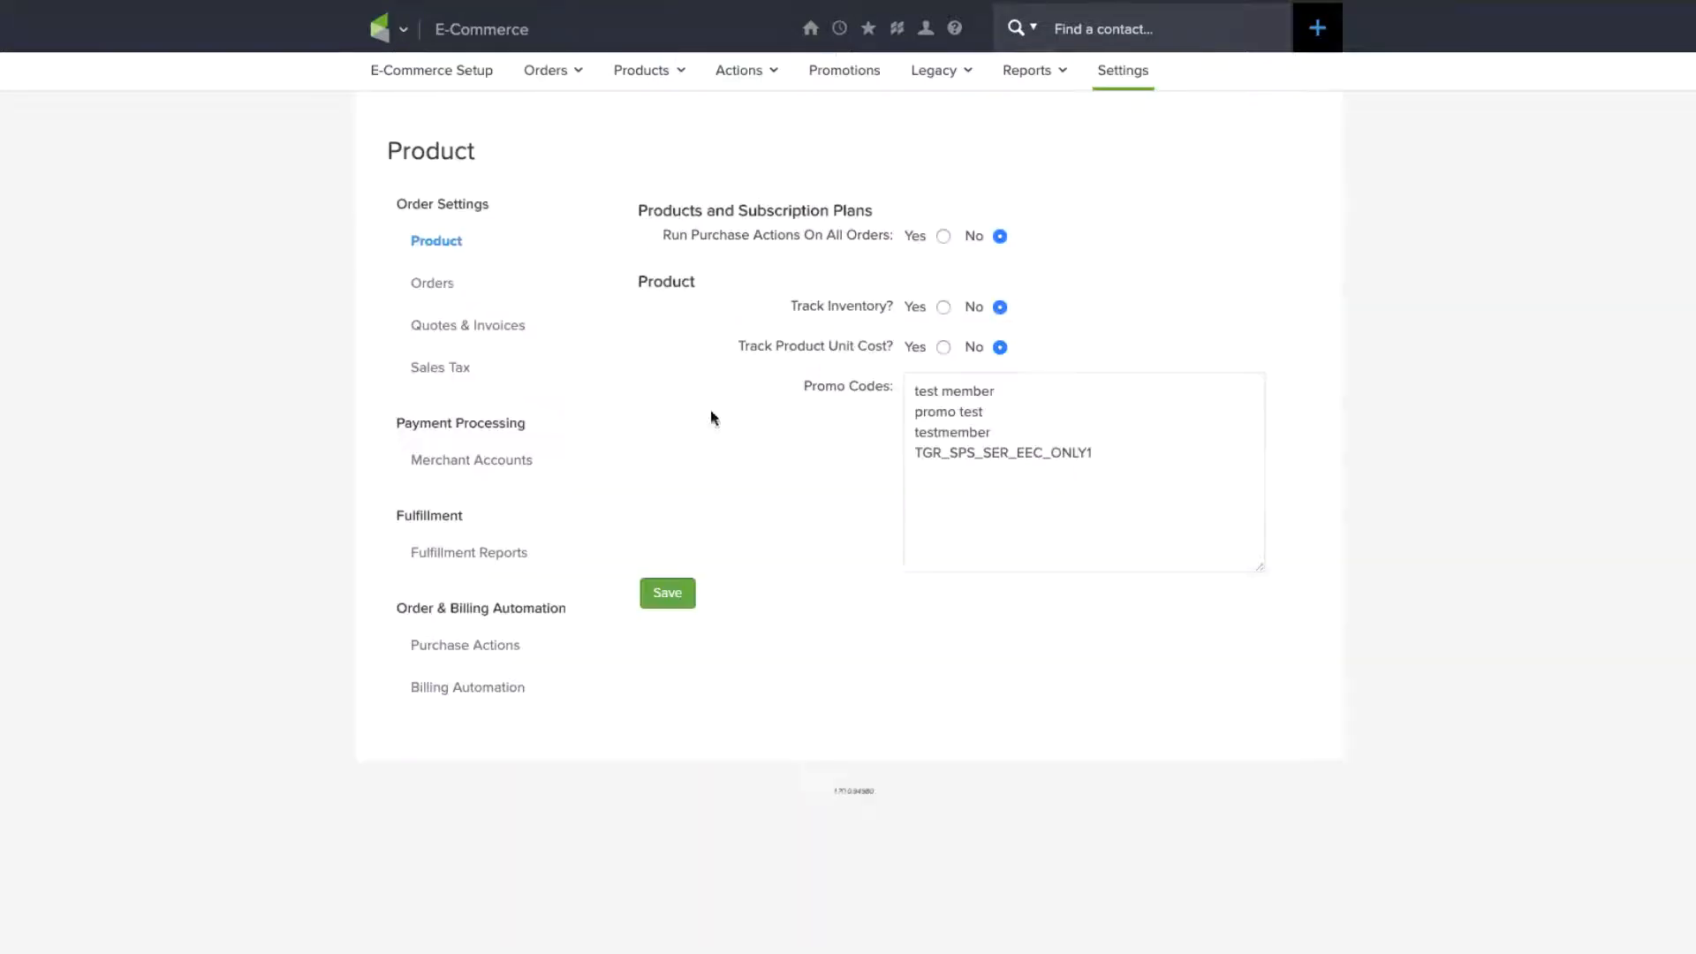
pyautogui.click(433, 703)
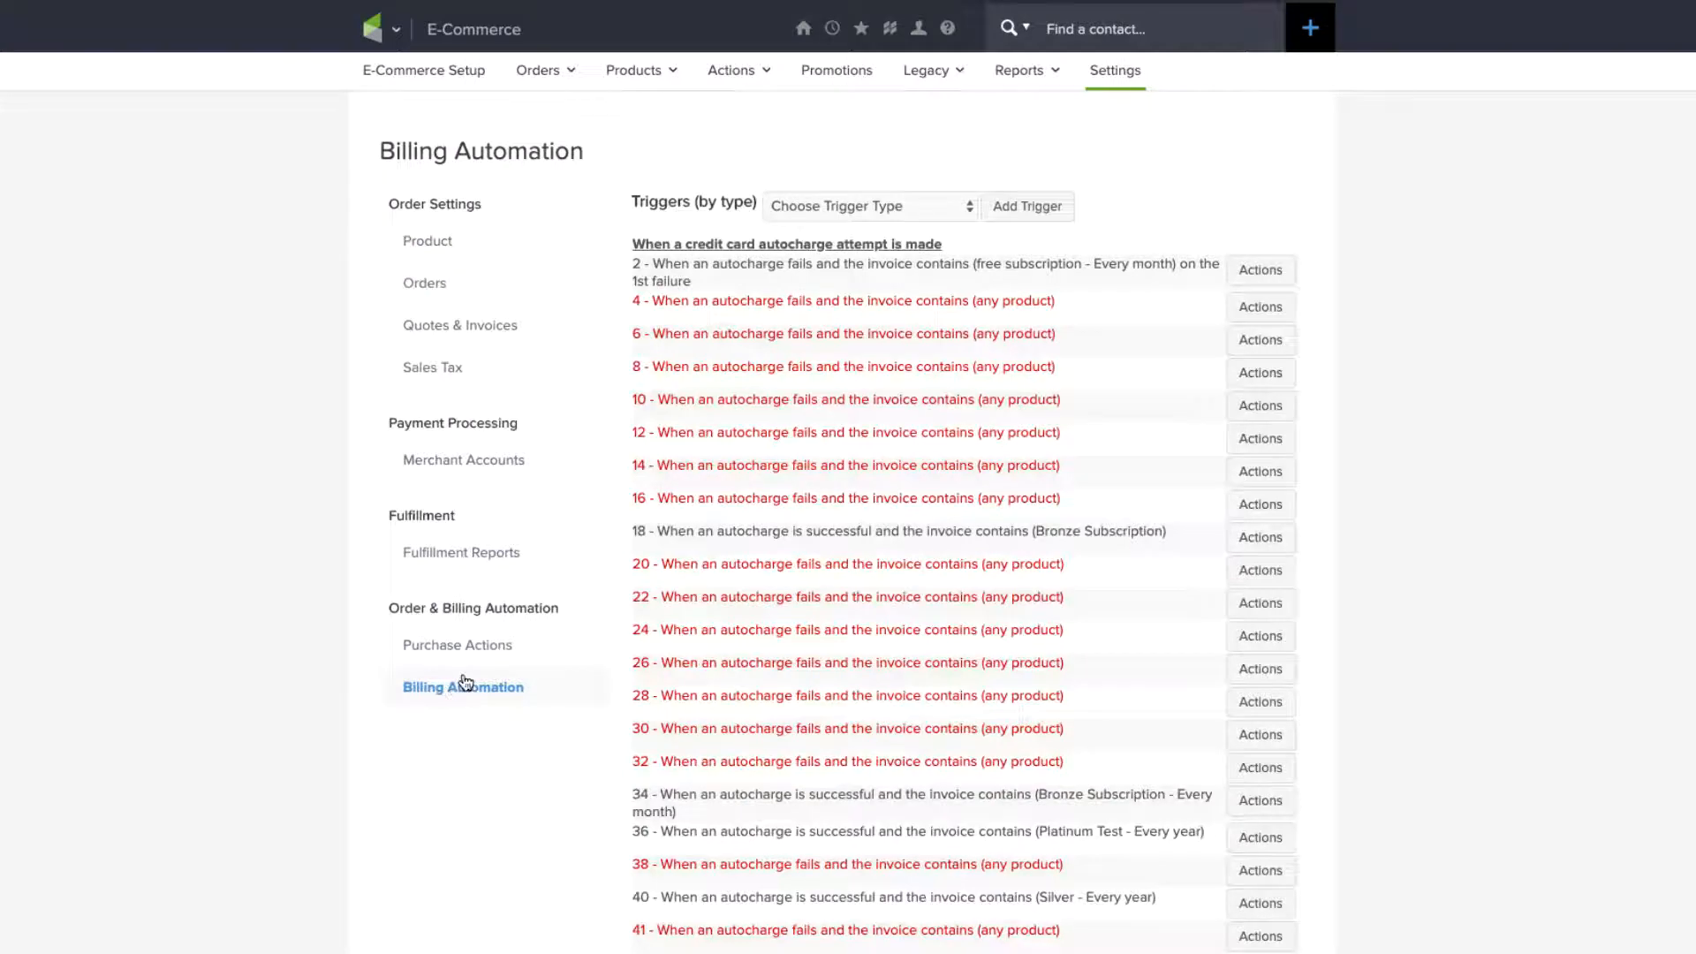
pyautogui.scroll(-4, 874, 528)
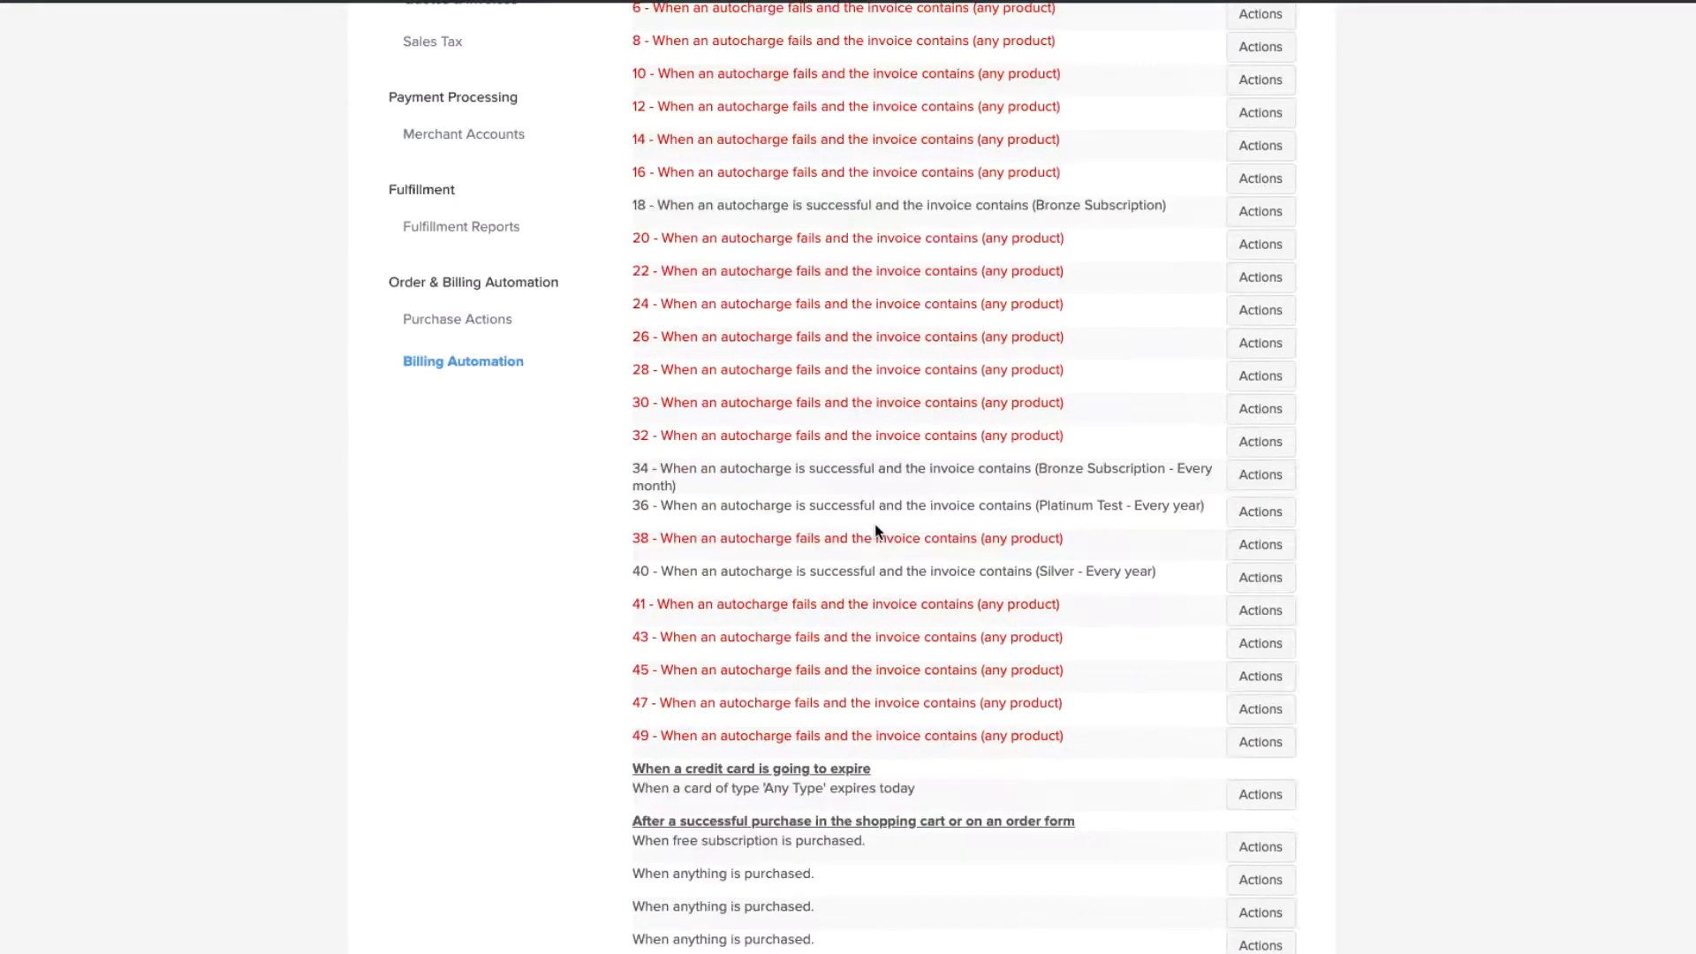
pyautogui.scroll(4, 875, 528)
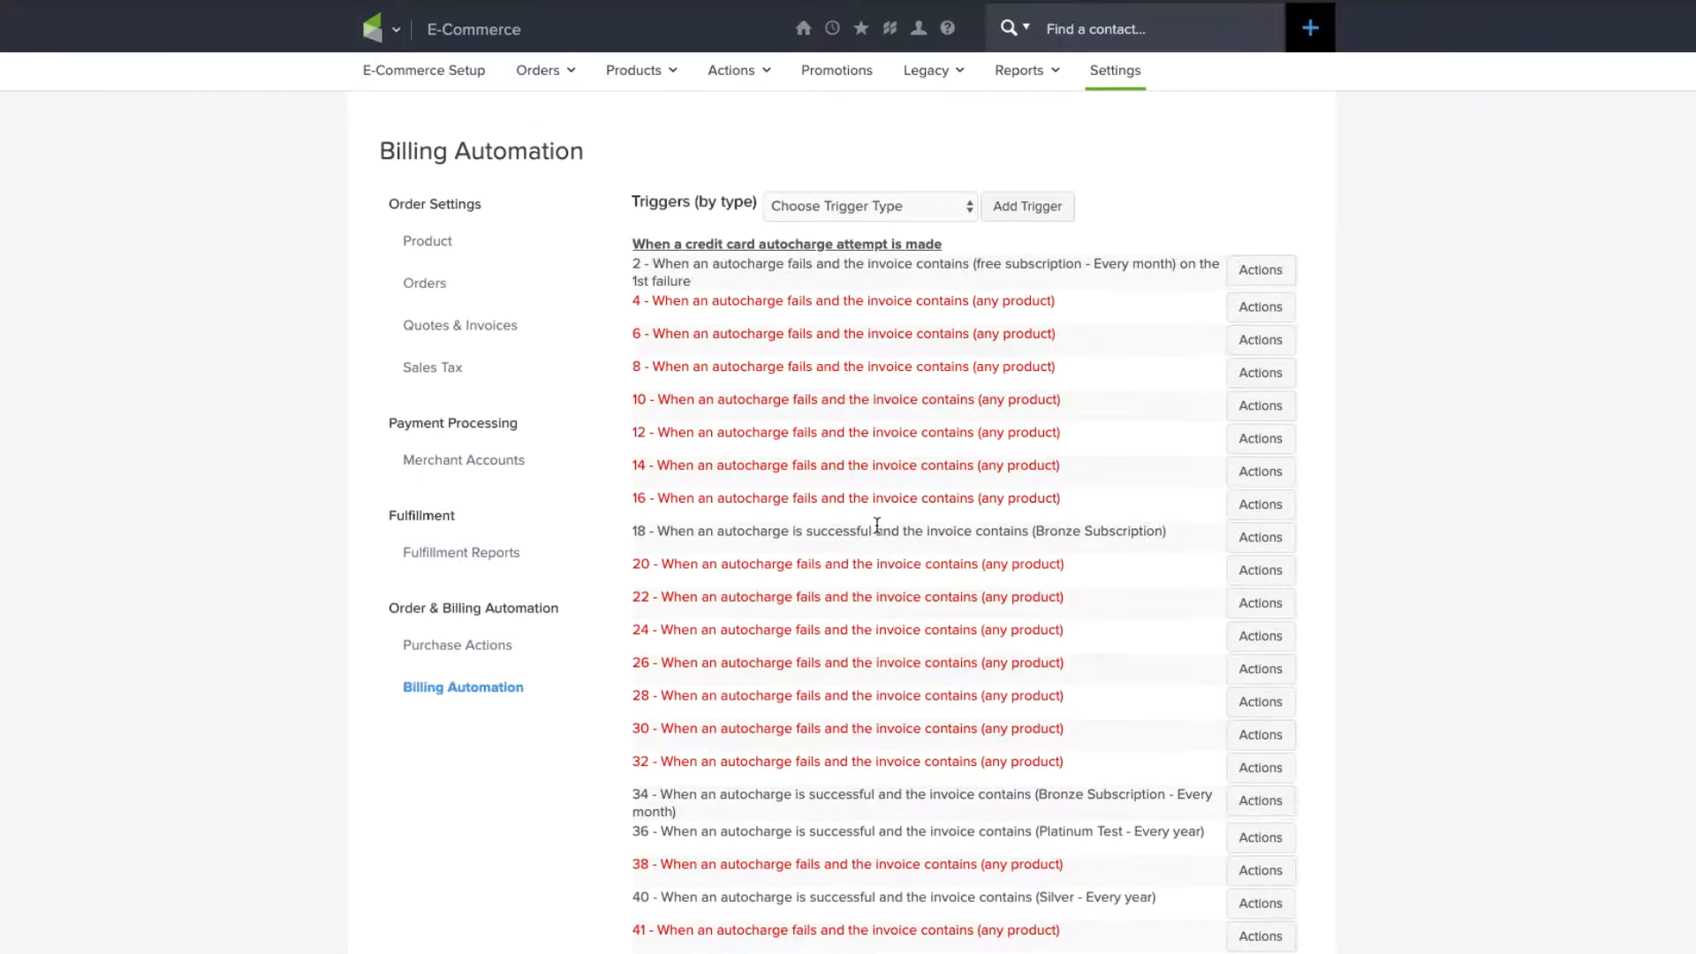
# Step: Pick 'When a credit card autocharge attempt is made' as the trigger type and add a trigger
pyautogui.click(885, 206)
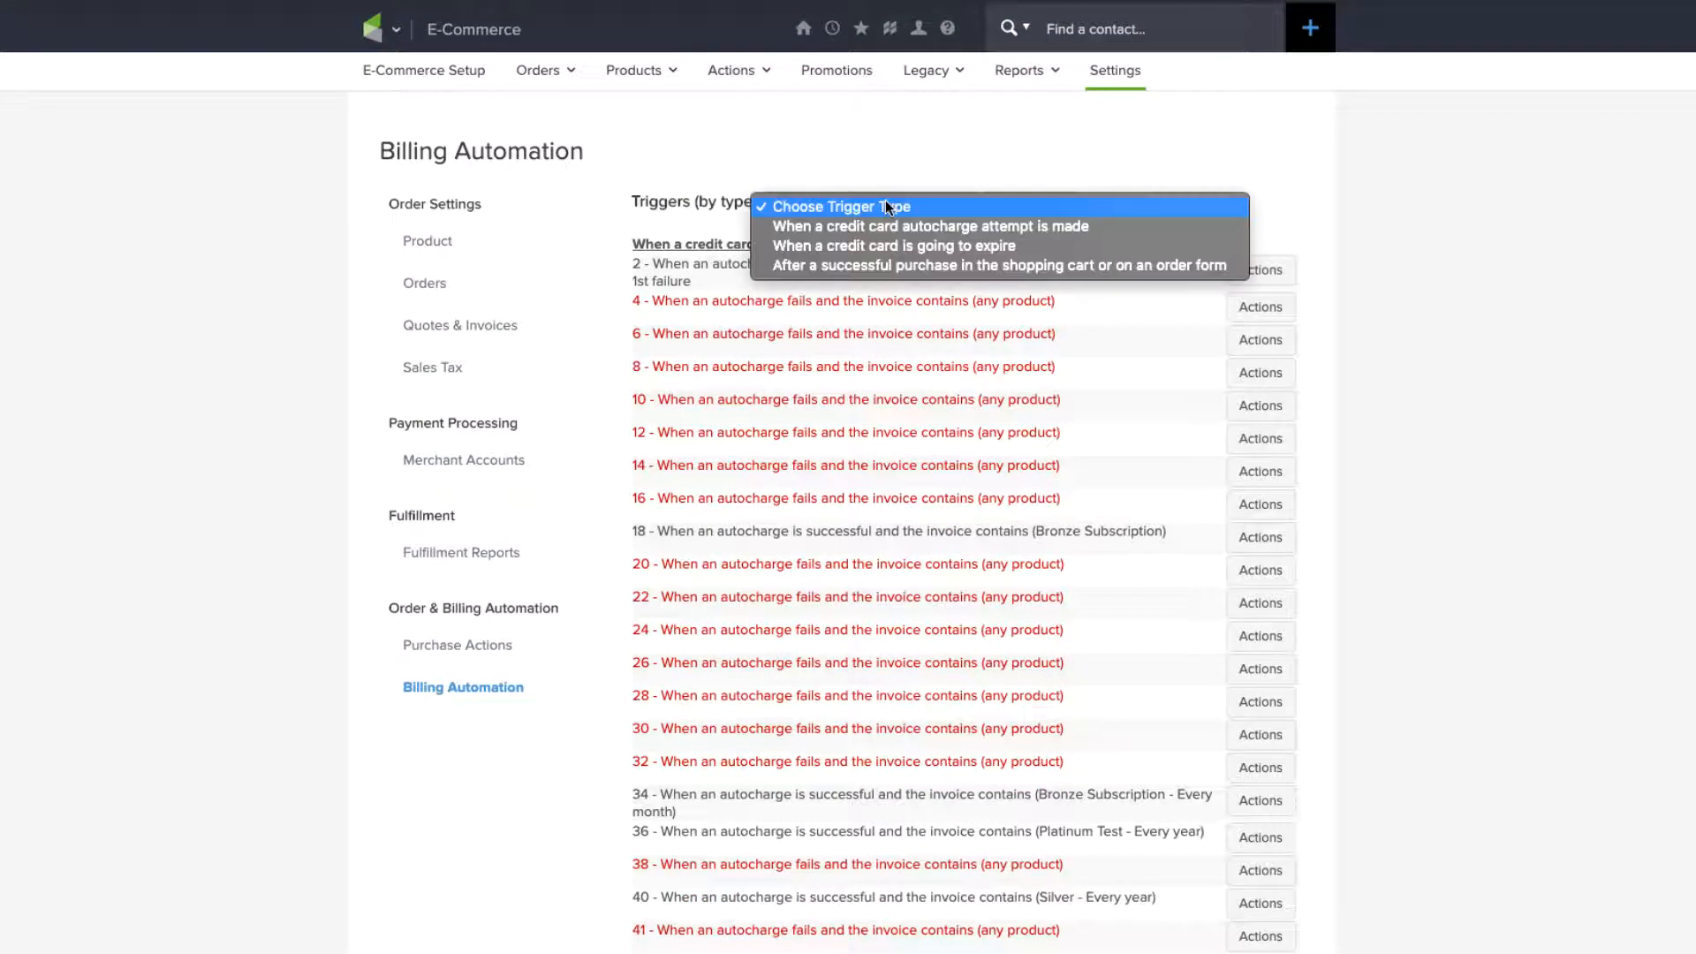
pyautogui.click(885, 206)
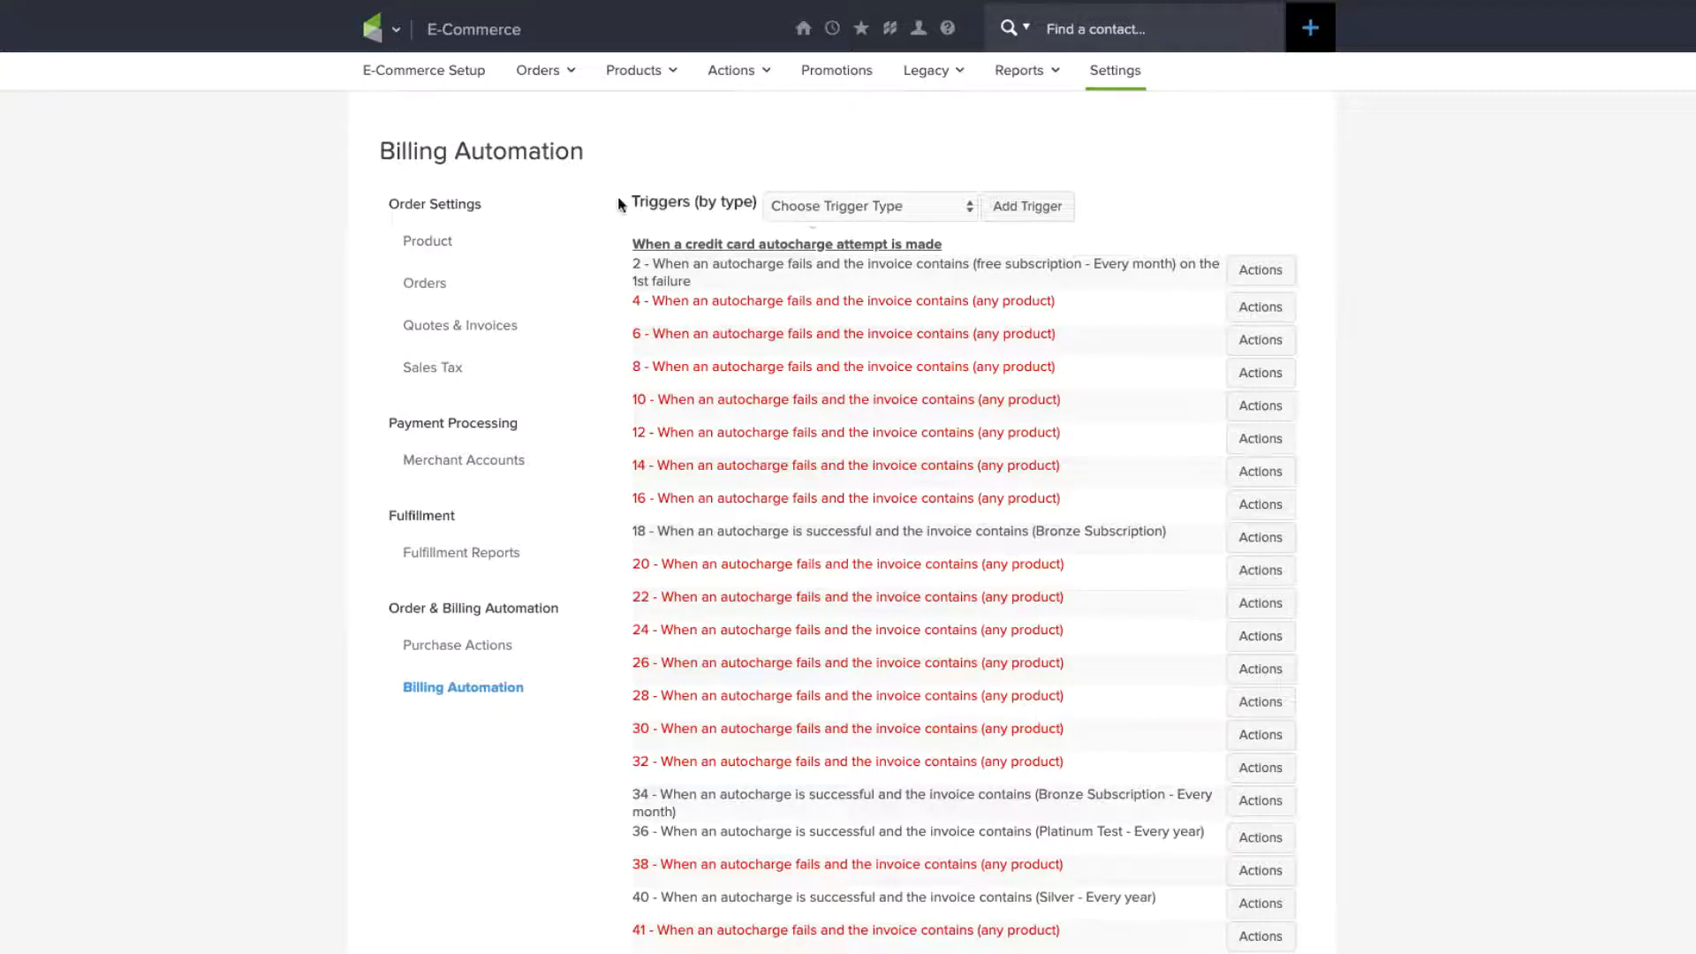
pyautogui.click(797, 207)
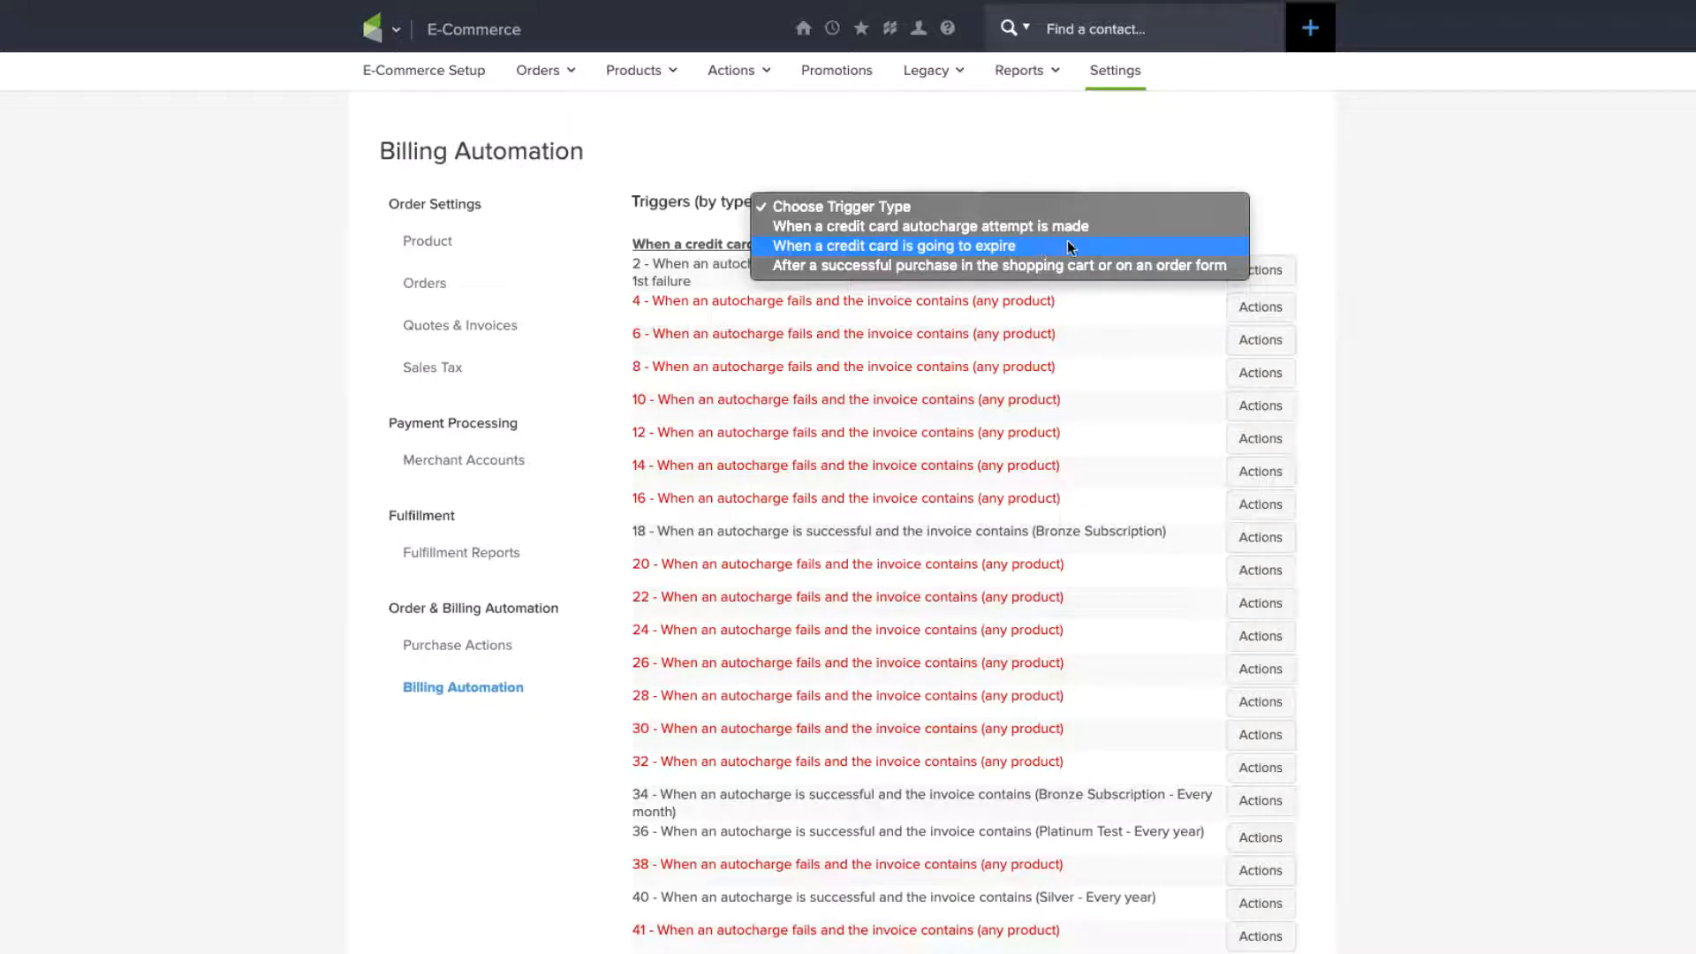
pyautogui.click(1148, 228)
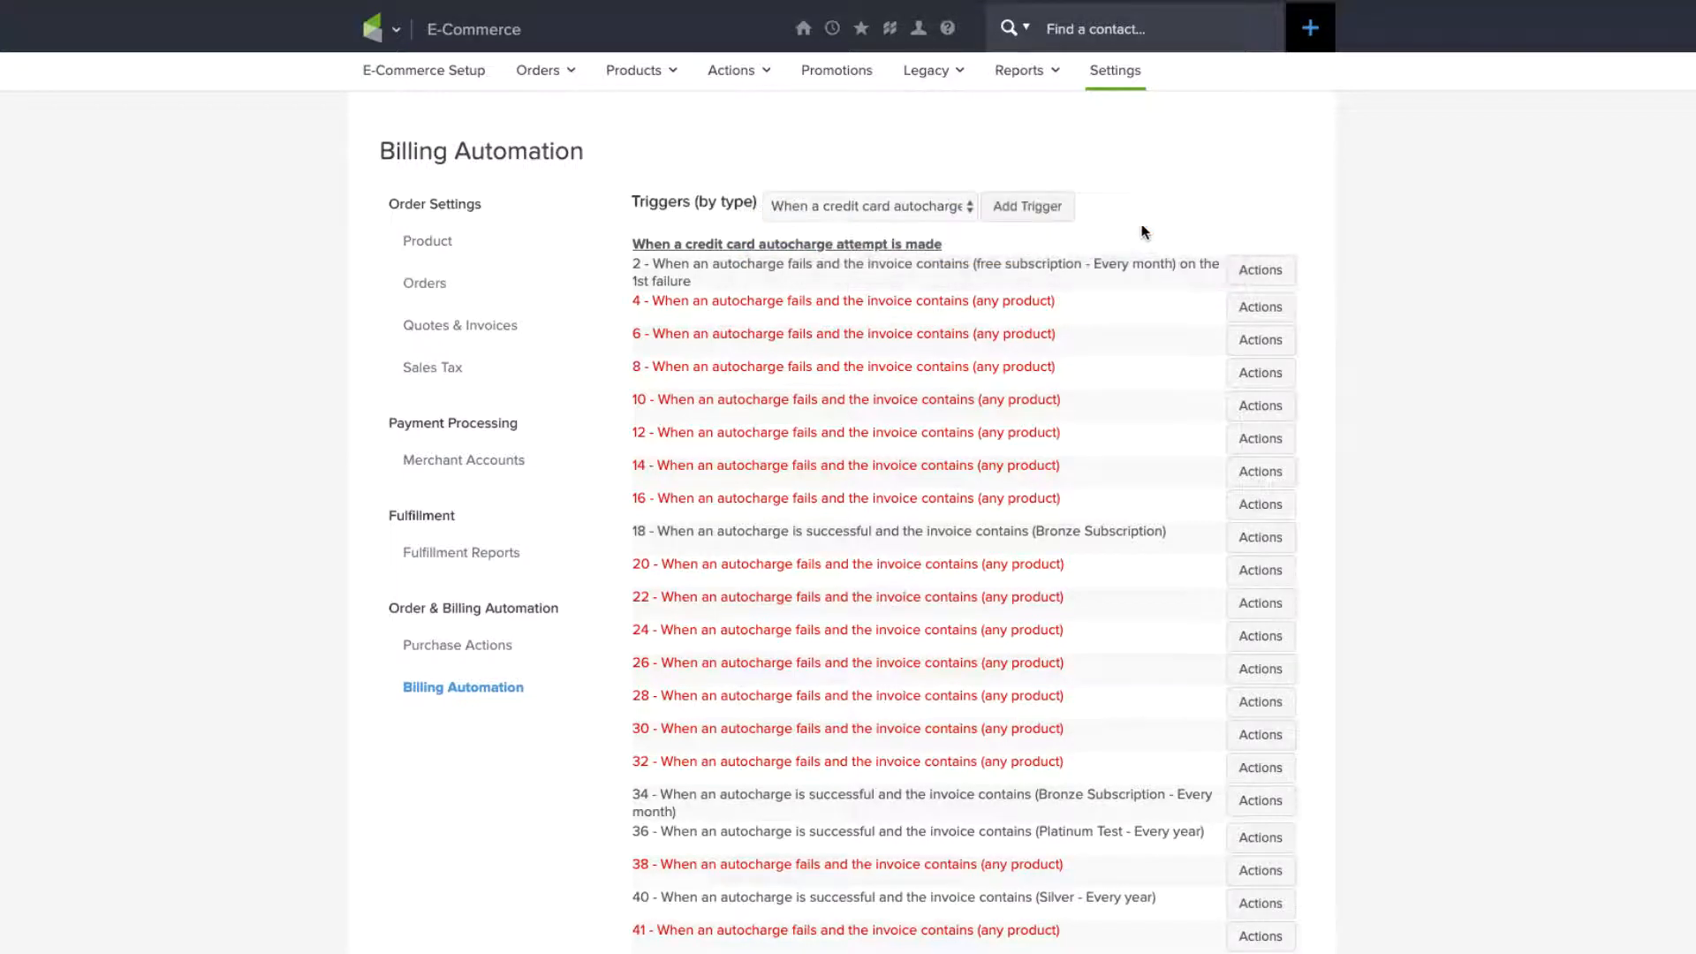
pyautogui.click(1043, 205)
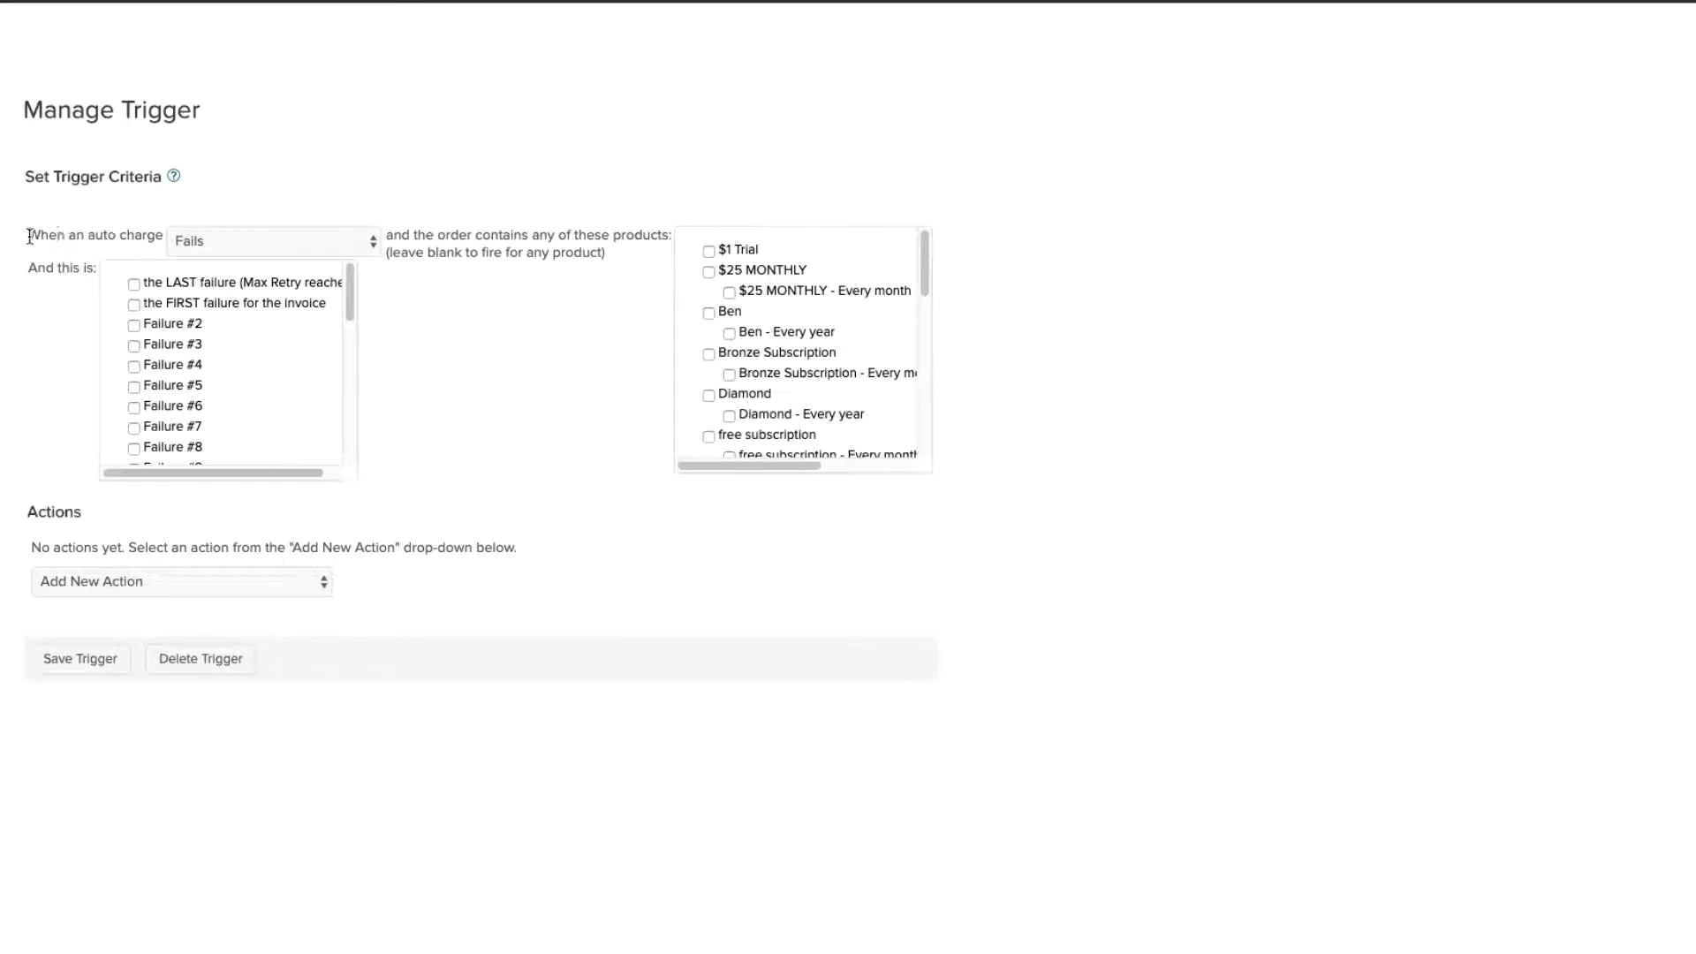
# Step: Set the auto charge outcome to Fails and include the Gold - Every year product
pyautogui.moveTo(29, 235); pyautogui.dragTo(159, 230)
pyautogui.click(122, 230)
pyautogui.click(206, 251)
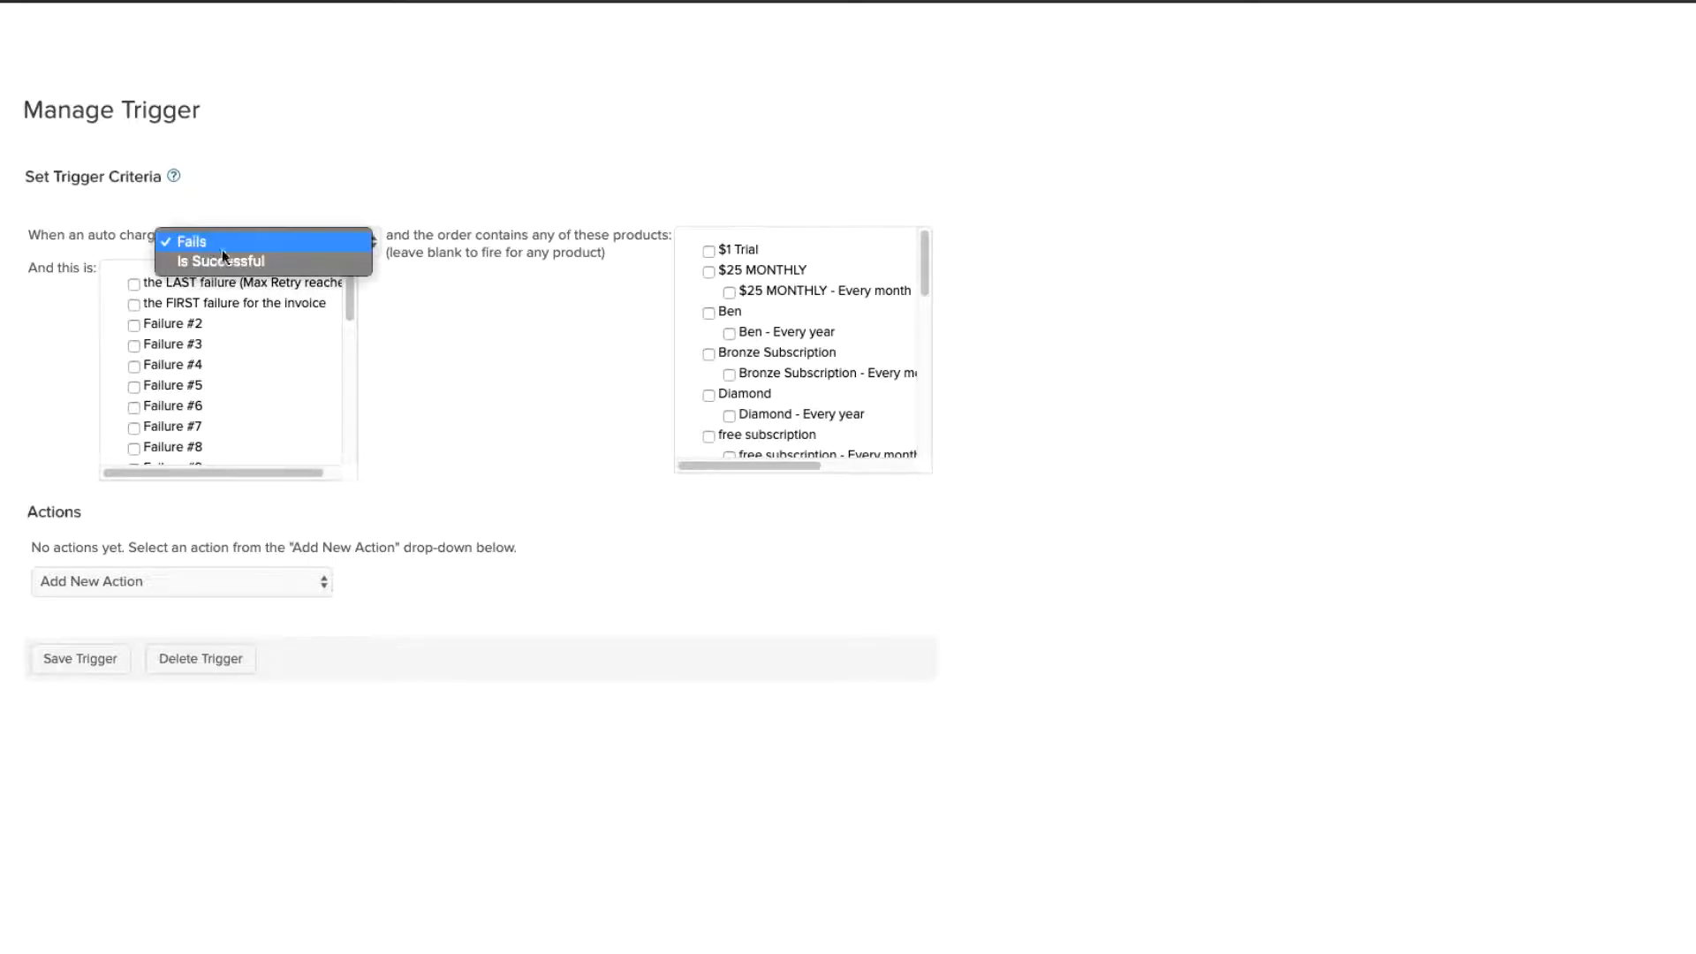
pyautogui.click(267, 247)
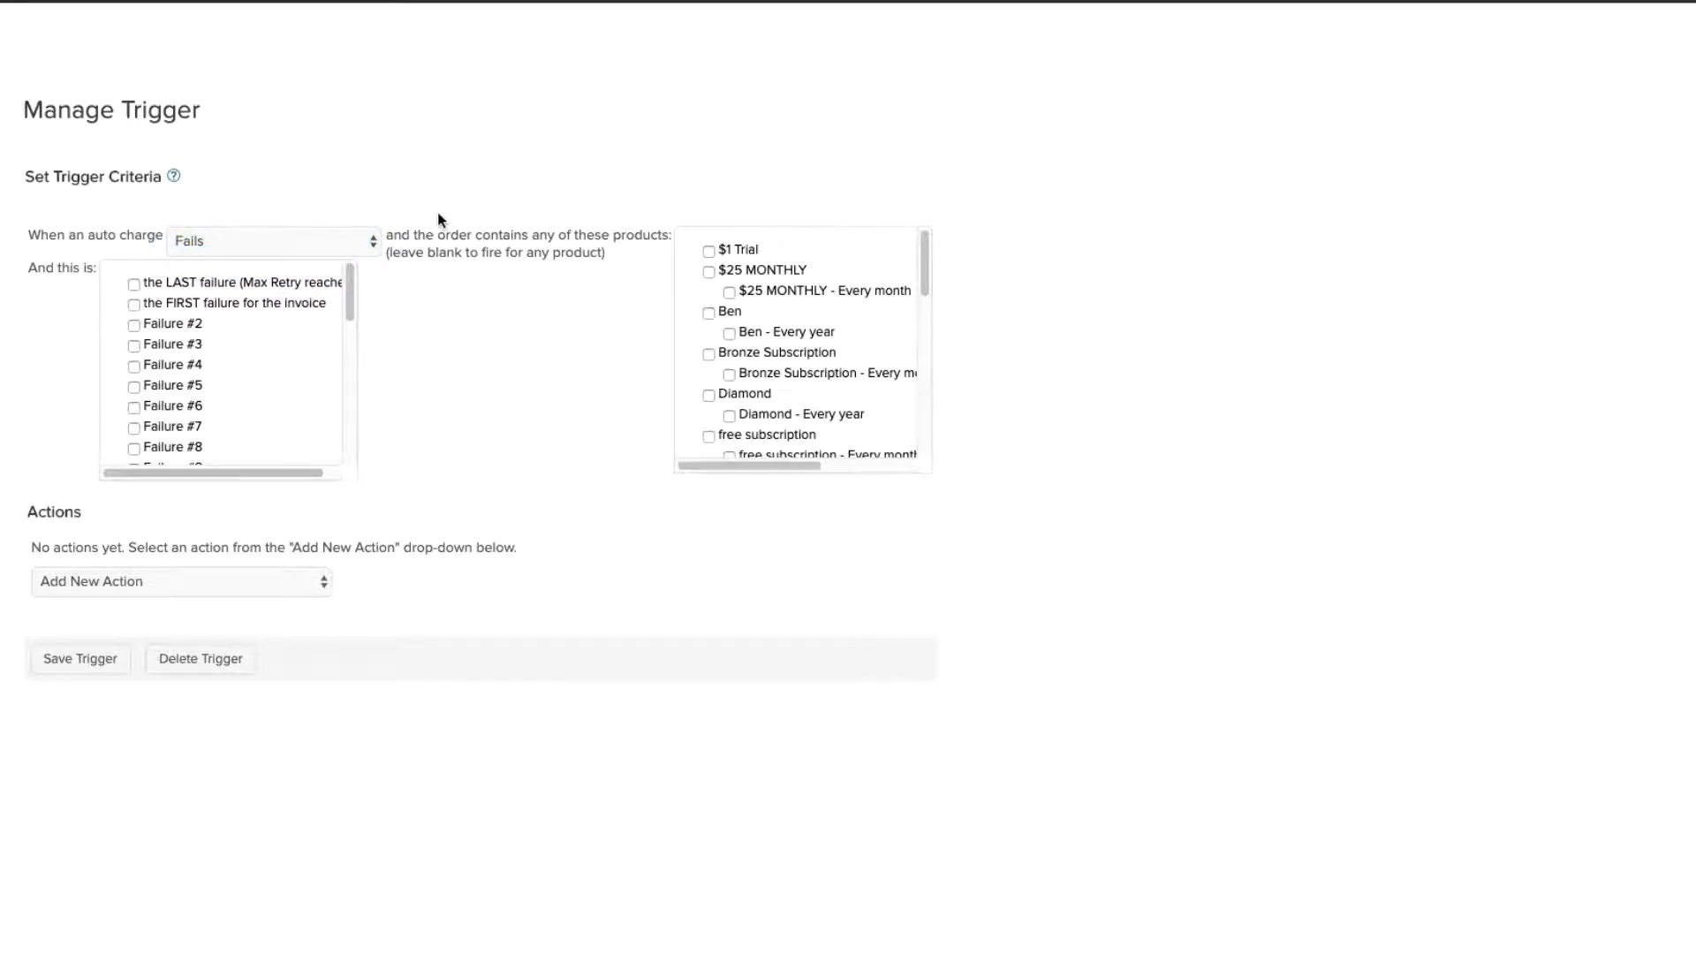
pyautogui.moveTo(402, 235); pyautogui.dragTo(658, 237)
pyautogui.click(658, 237)
pyautogui.moveTo(923, 256); pyautogui.dragTo(919, 307)
pyautogui.click(730, 332)
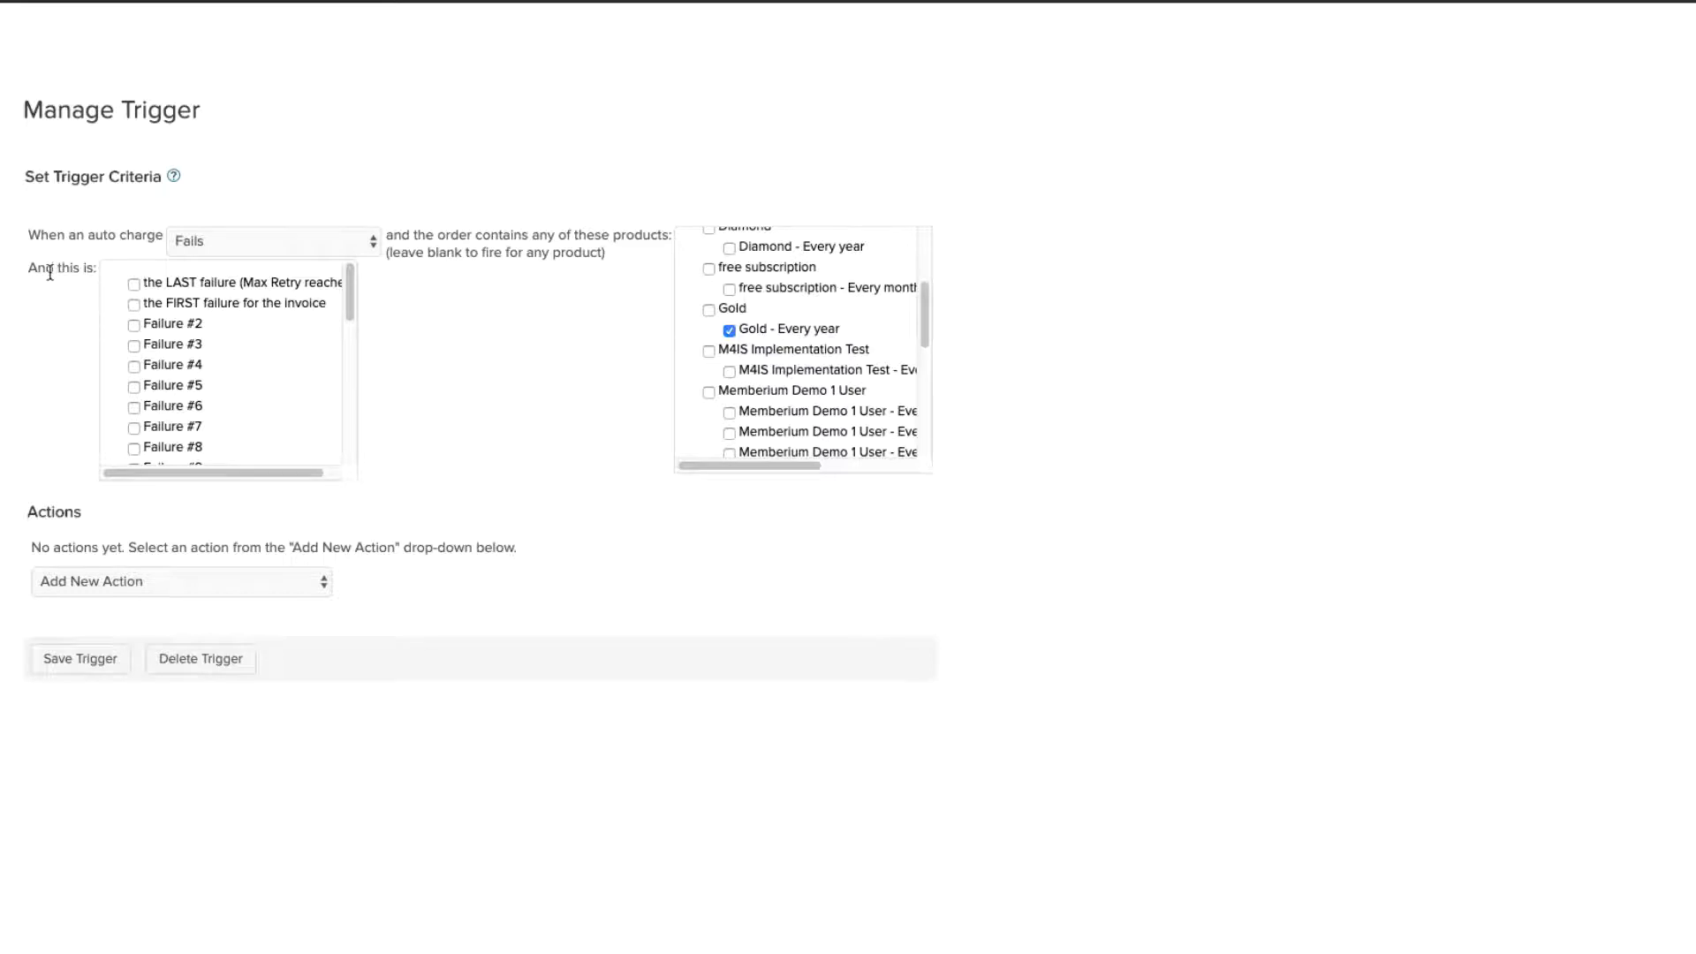
# Step: Make the trigger fire on both the first failure and the last failure at max retries
pyautogui.moveTo(347, 288)
pyautogui.mouseDown()
pyautogui.moveTo(350, 446)
pyautogui.moveTo(351, 270)
pyautogui.mouseUp()
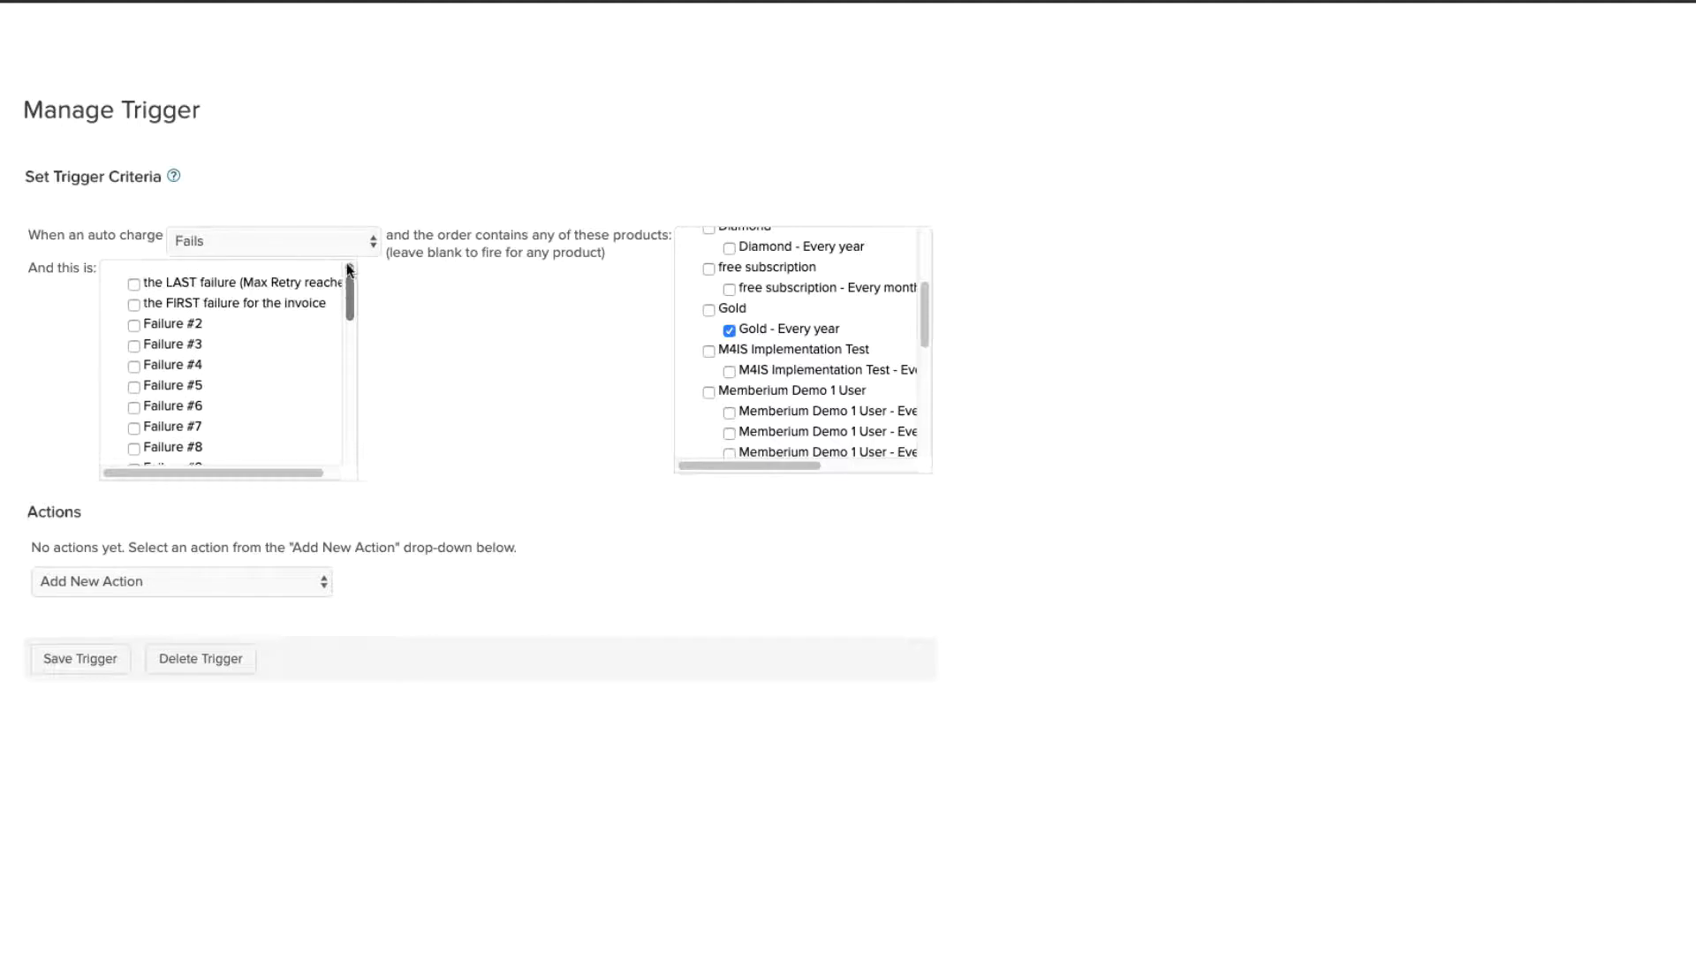
pyautogui.click(134, 306)
pyautogui.click(134, 283)
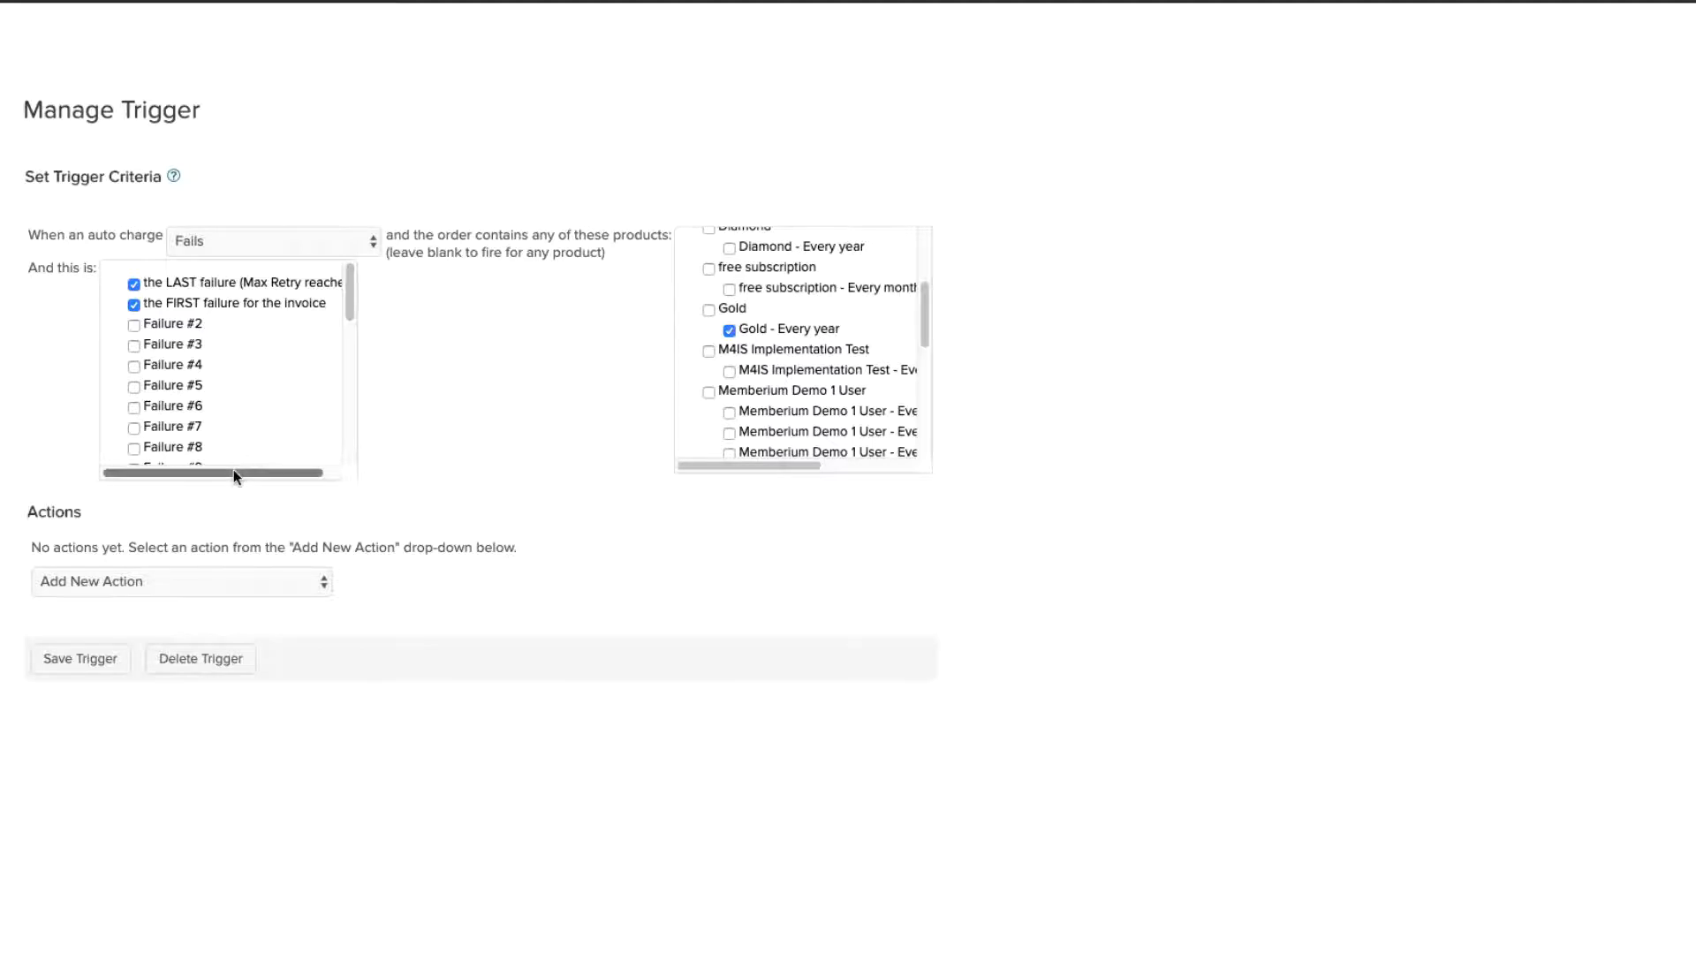
pyautogui.moveTo(233, 471); pyautogui.dragTo(178, 411)
pyautogui.moveTo(50, 547); pyautogui.dragTo(228, 547)
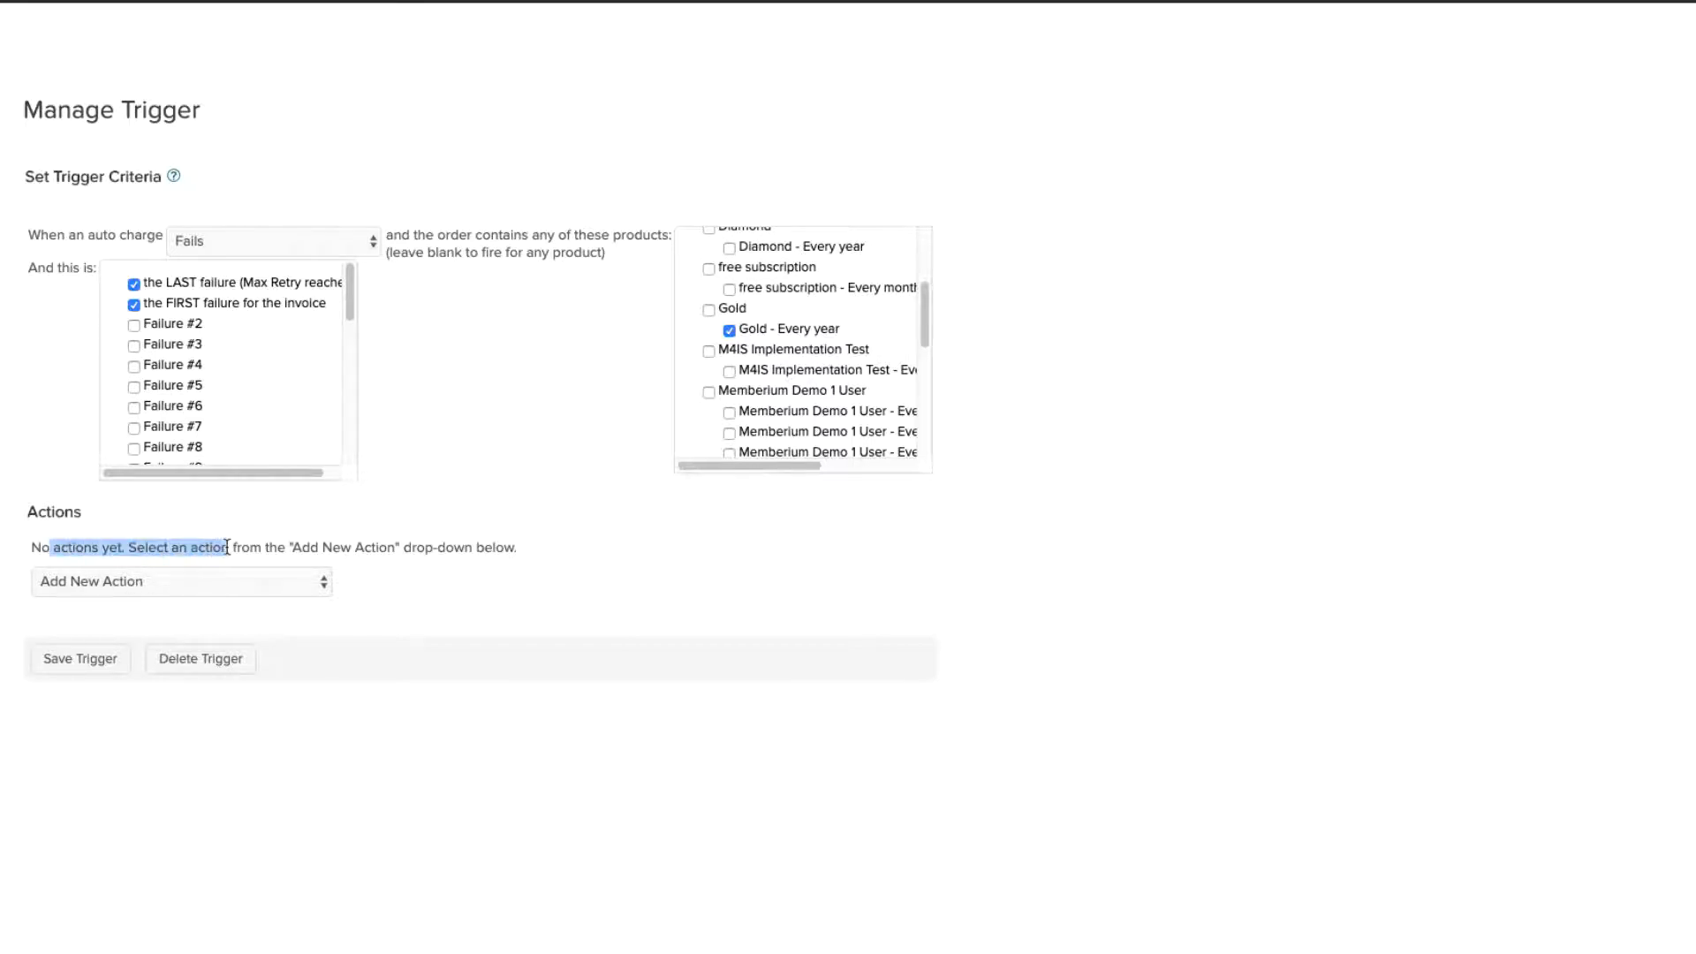
pyautogui.click(227, 547)
# Step: Add an Apply/Remove tag action applying the Memberships -> GoldPAYF tag and save it
pyautogui.click(235, 581)
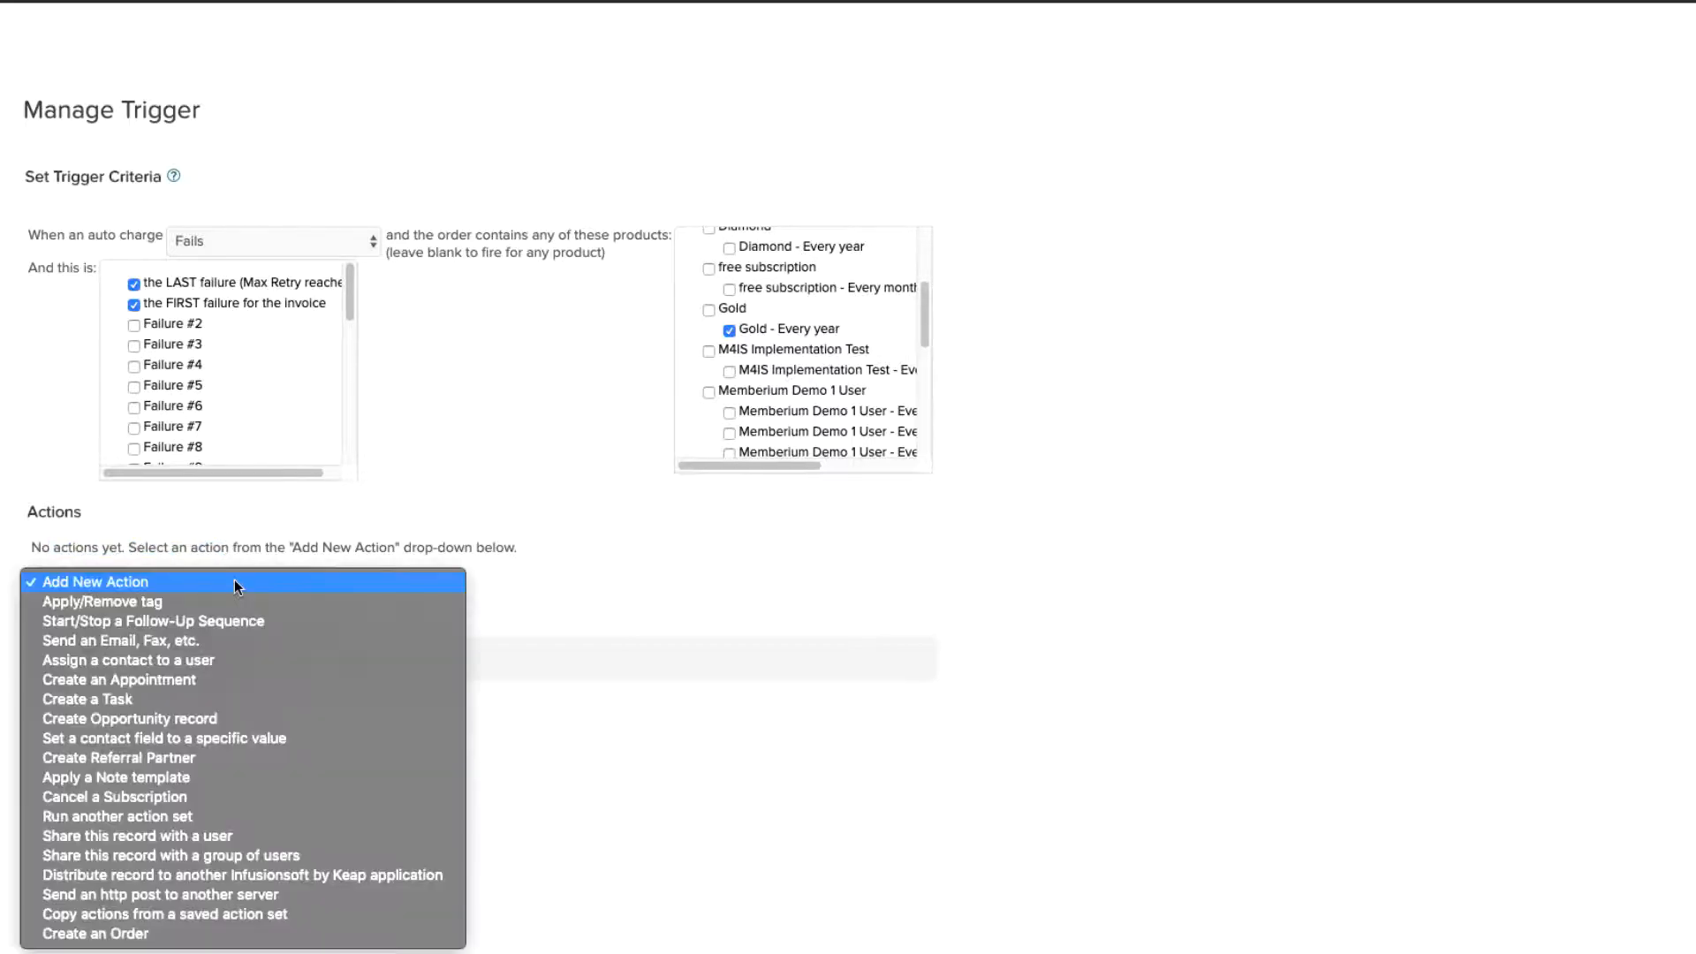
pyautogui.click(229, 600)
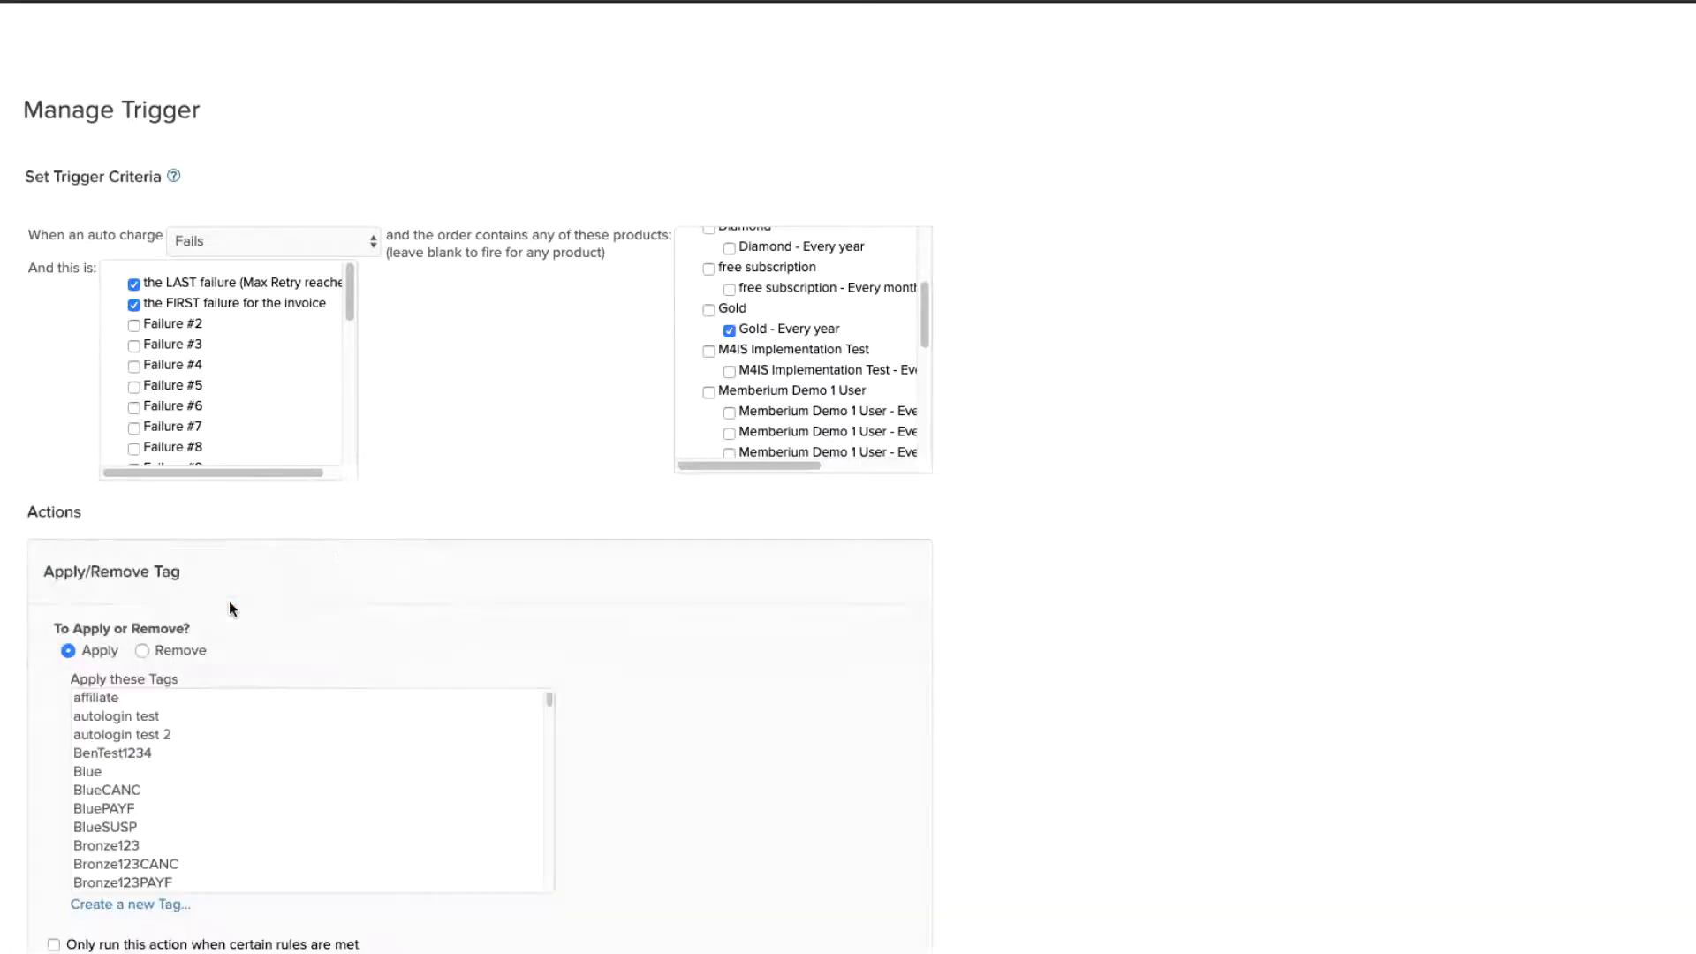
pyautogui.scroll(-2, 527, 612)
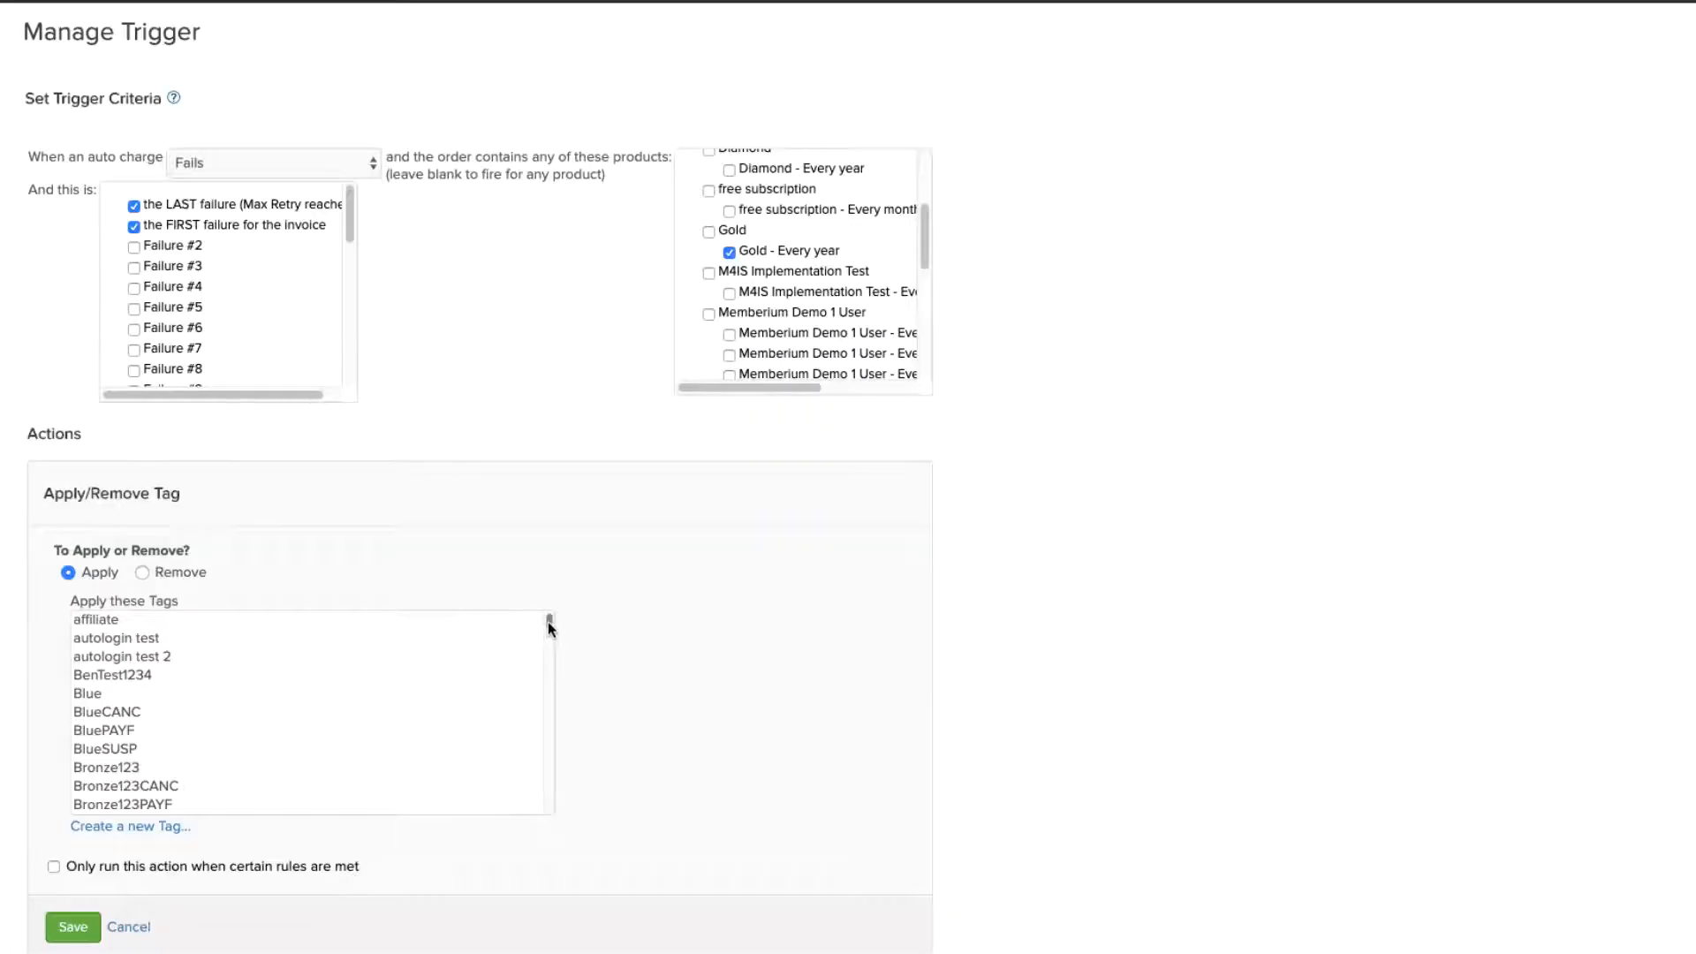
pyautogui.scroll(-15, 547, 627)
pyautogui.click(209, 723)
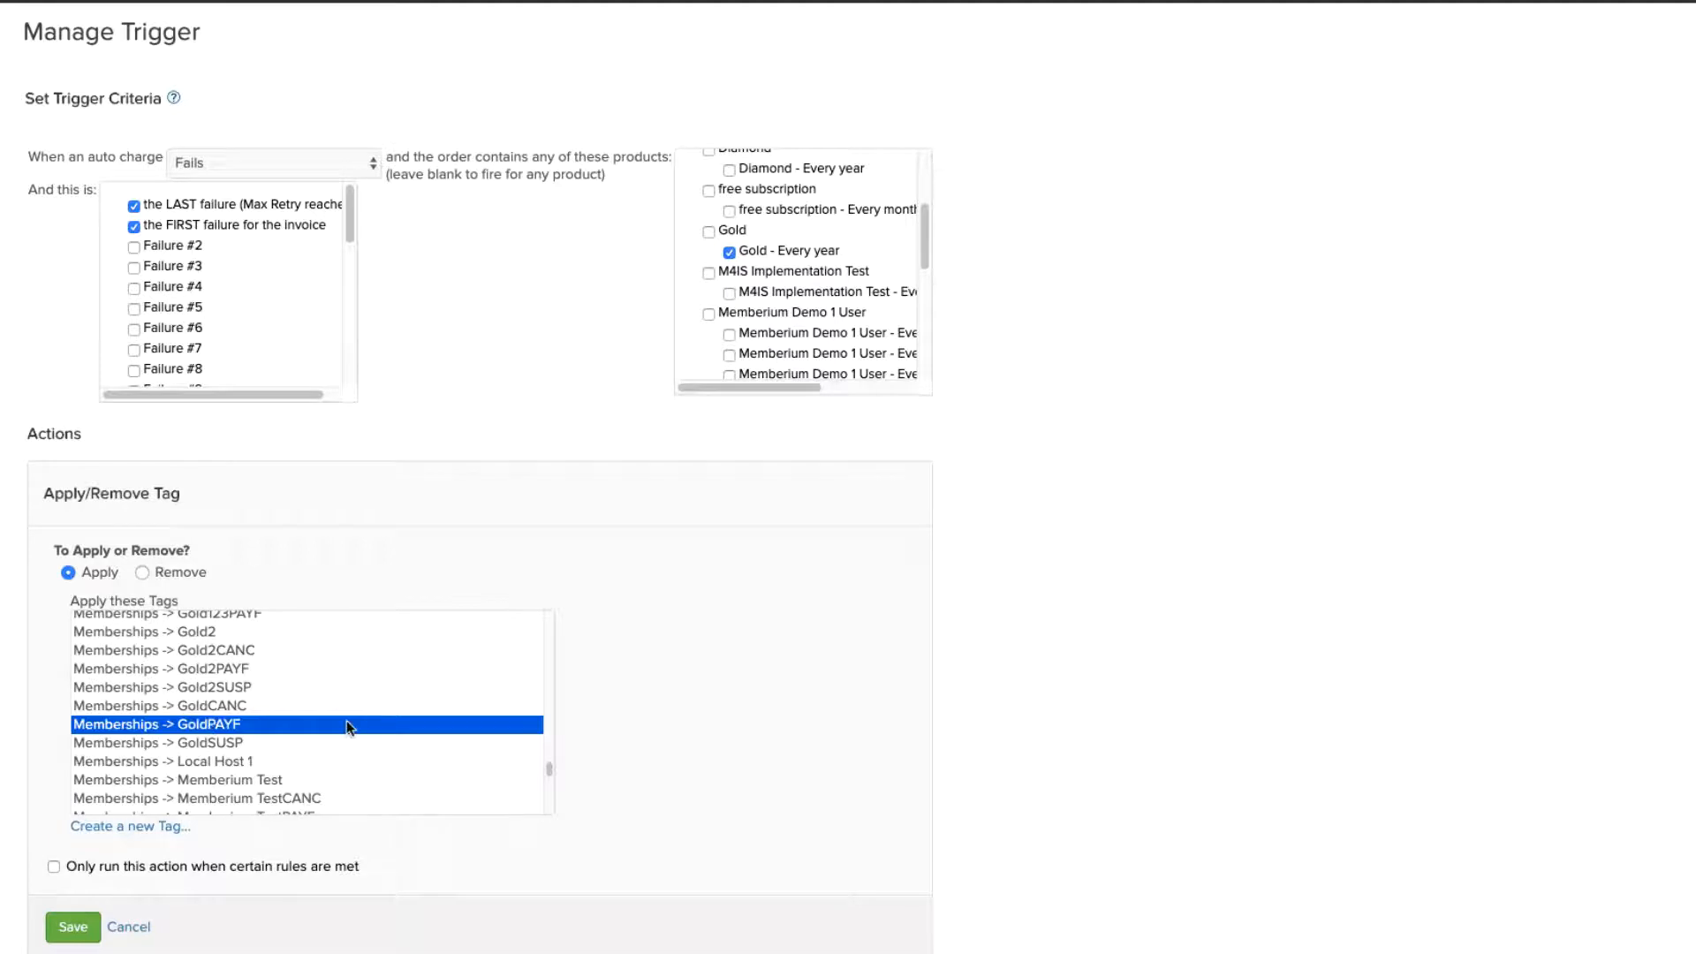
pyautogui.click(78, 930)
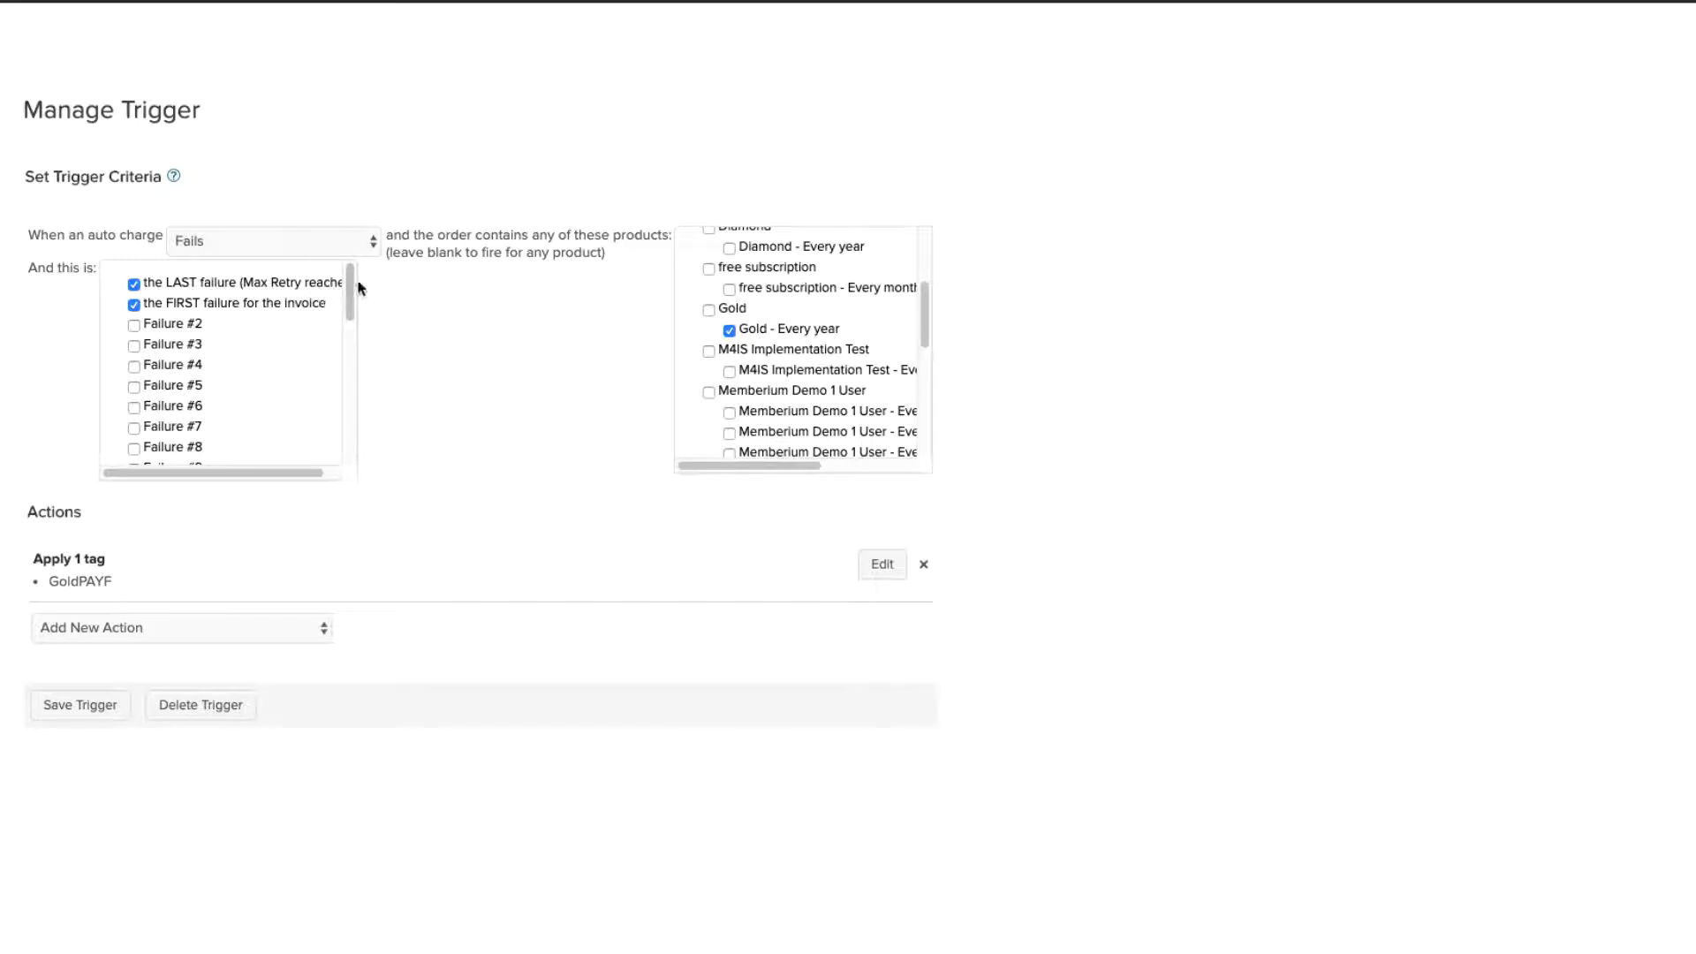
pyautogui.moveTo(42, 553); pyautogui.dragTo(133, 587)
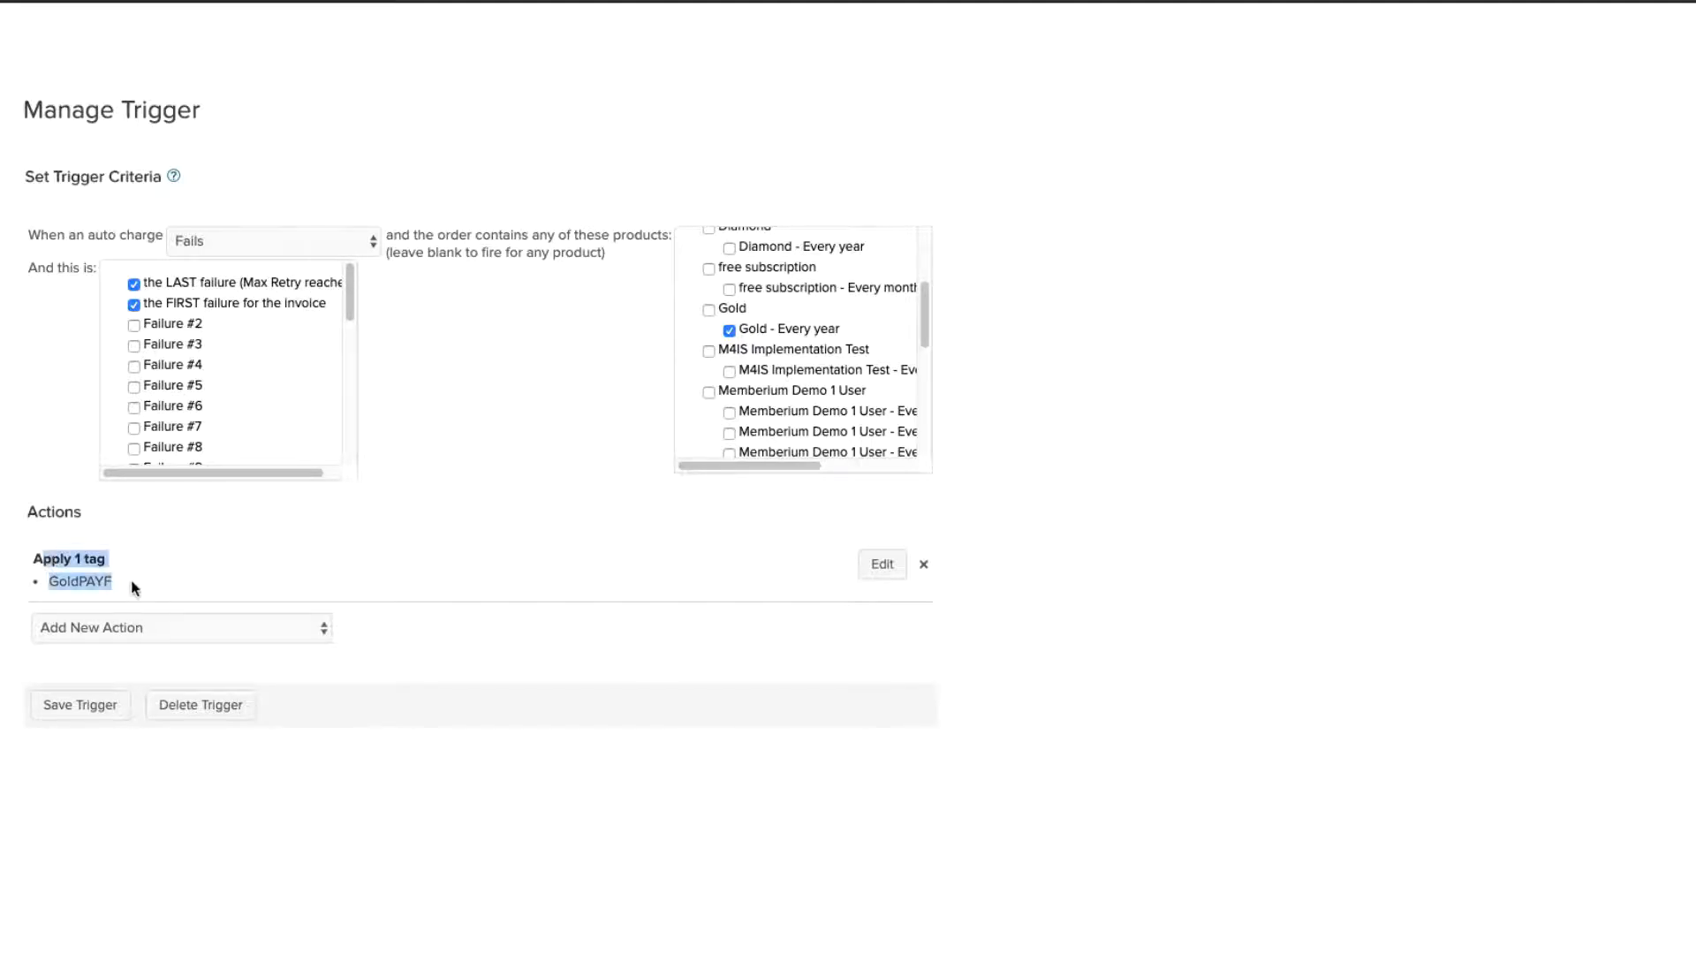
pyautogui.click(132, 587)
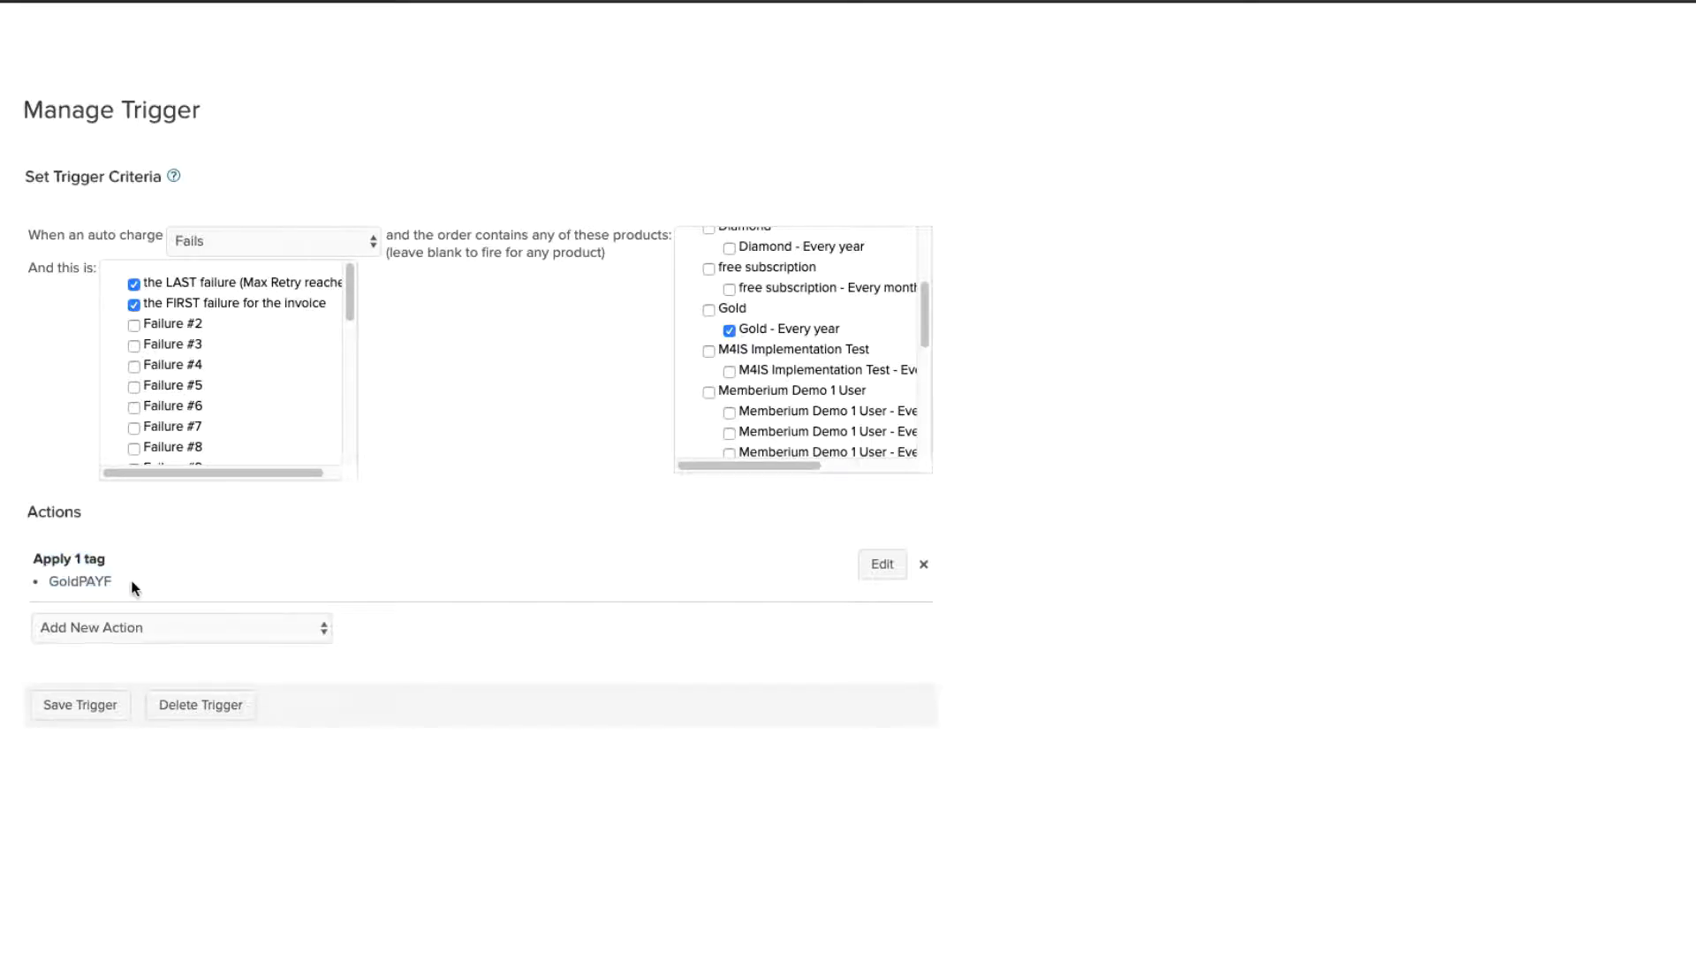
# Step: Add a Send an Email, Fax, etc. action sending Email from all template categories, and start a new template
pyautogui.click(253, 626)
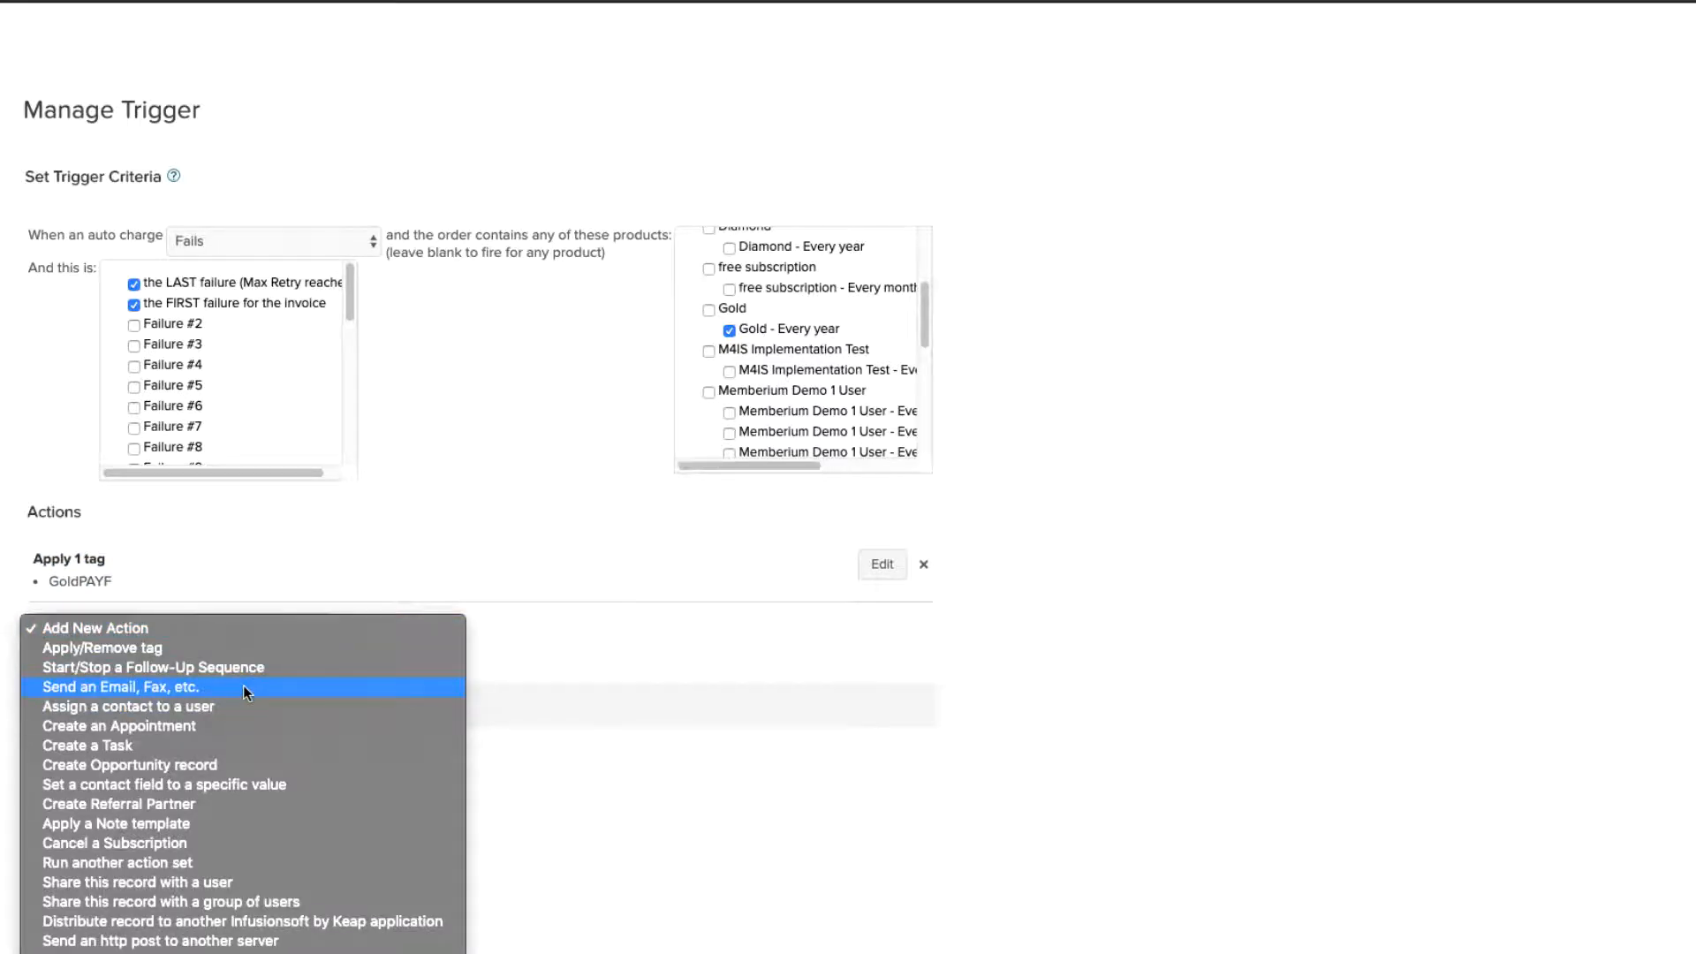
pyautogui.click(215, 688)
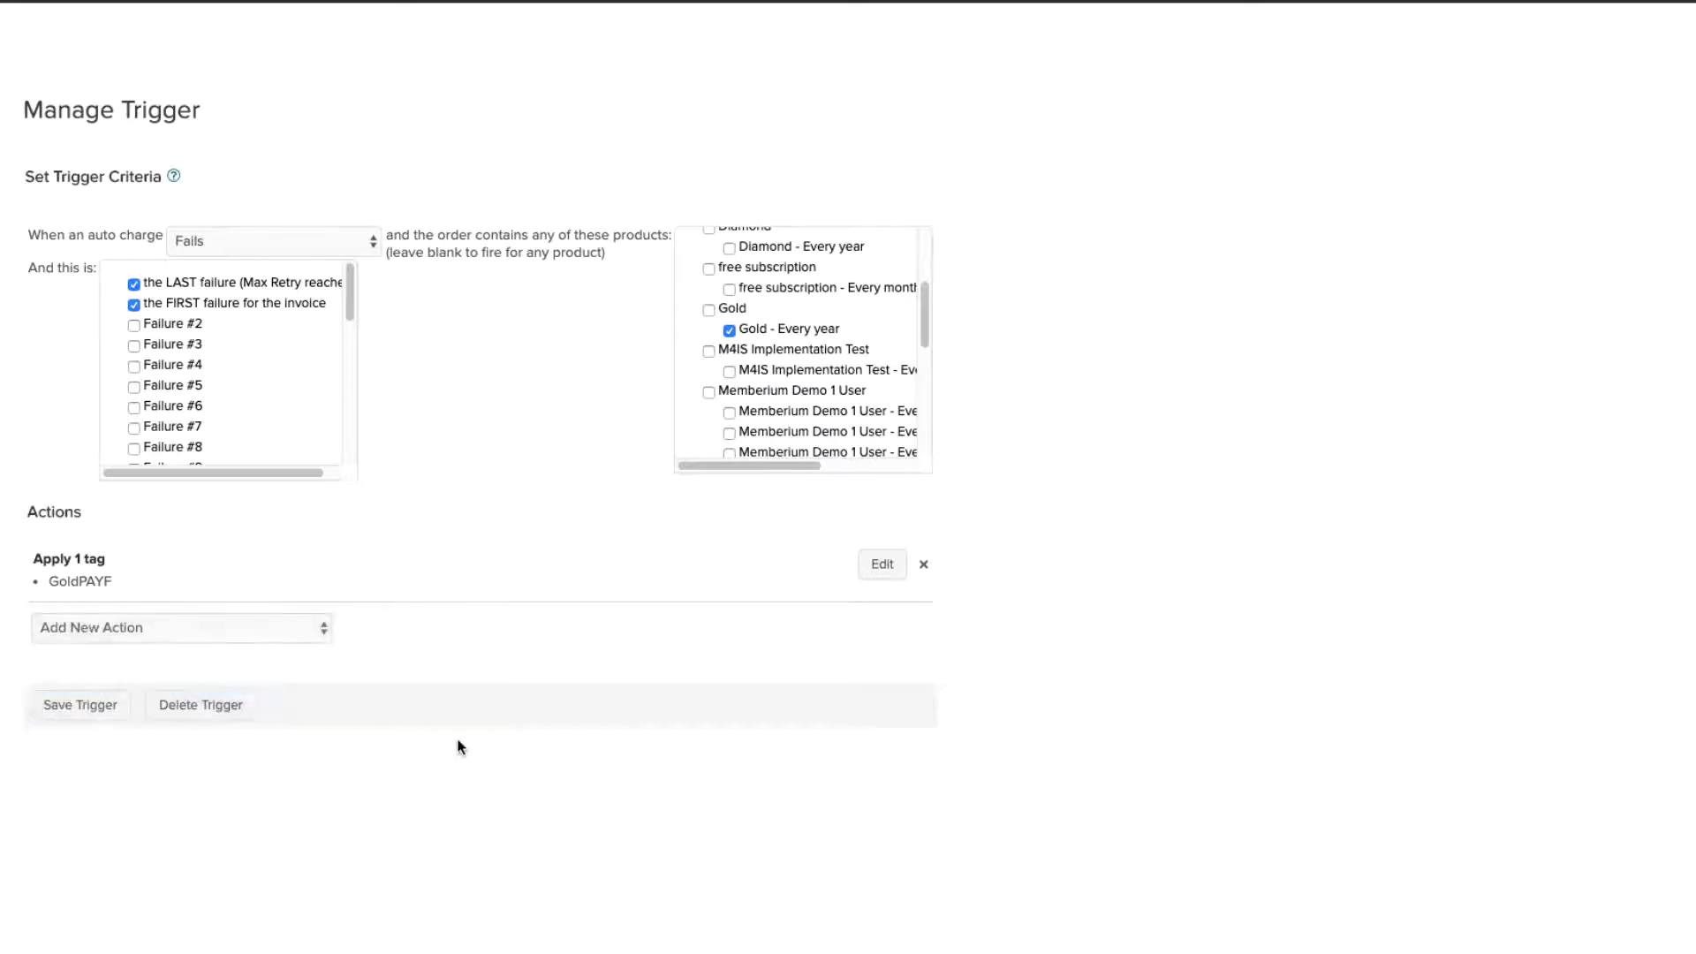
pyautogui.click(169, 654)
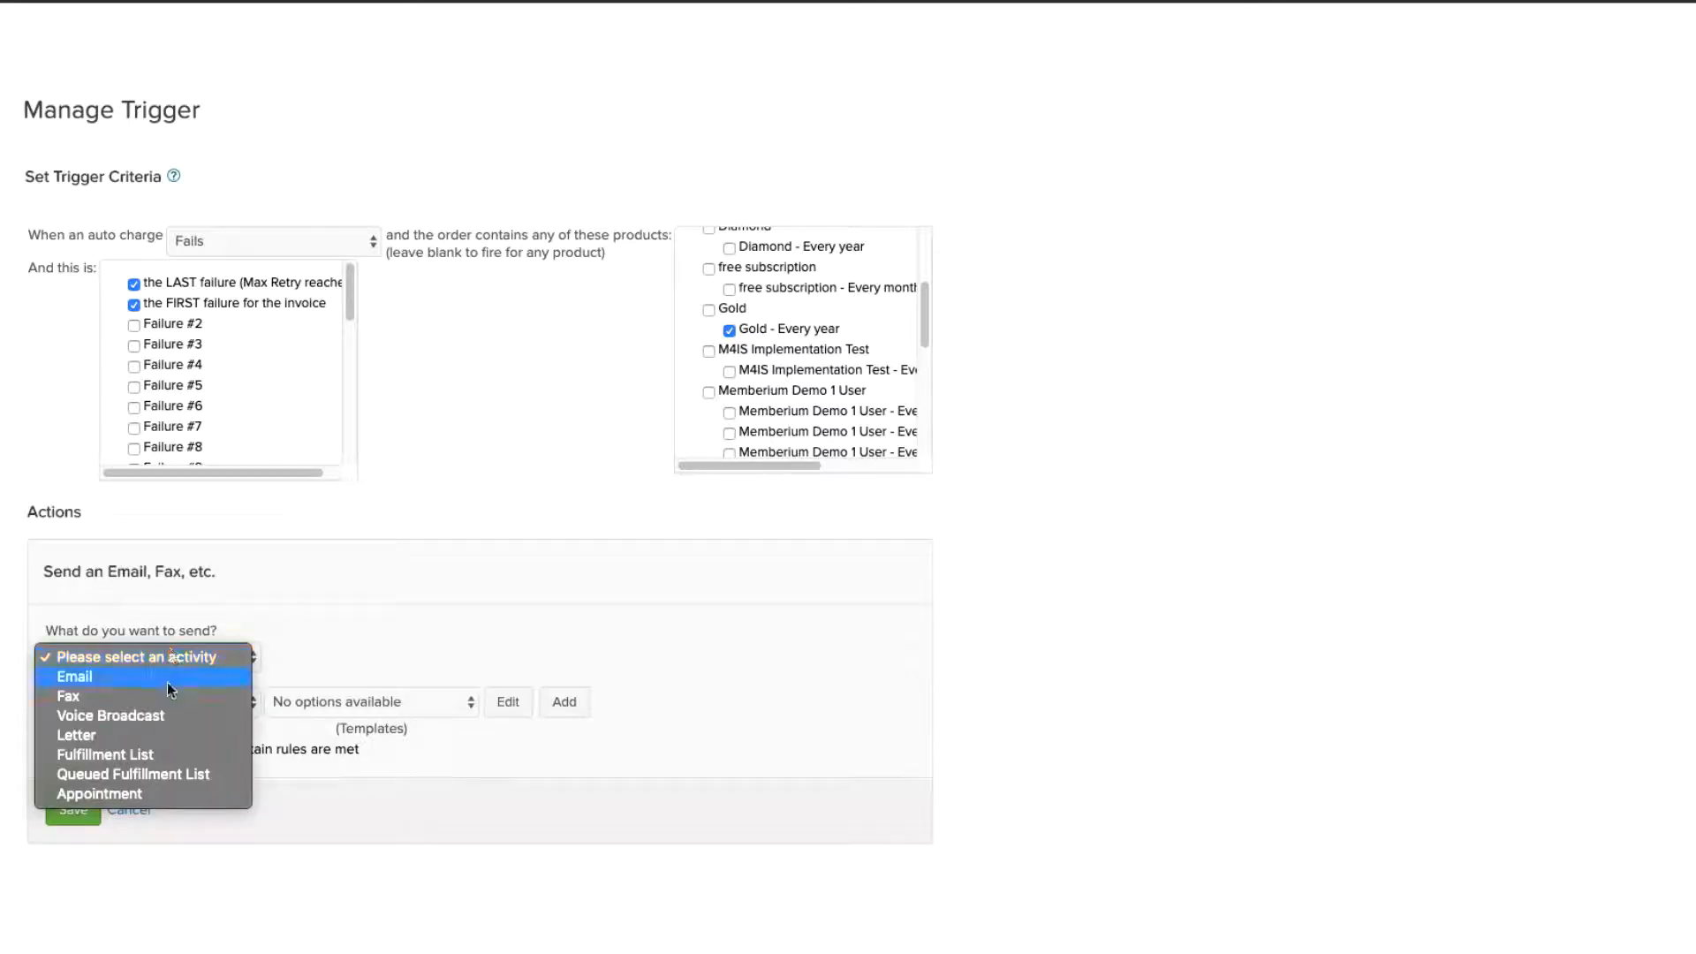
pyautogui.click(163, 695)
pyautogui.click(161, 663)
pyautogui.click(157, 638)
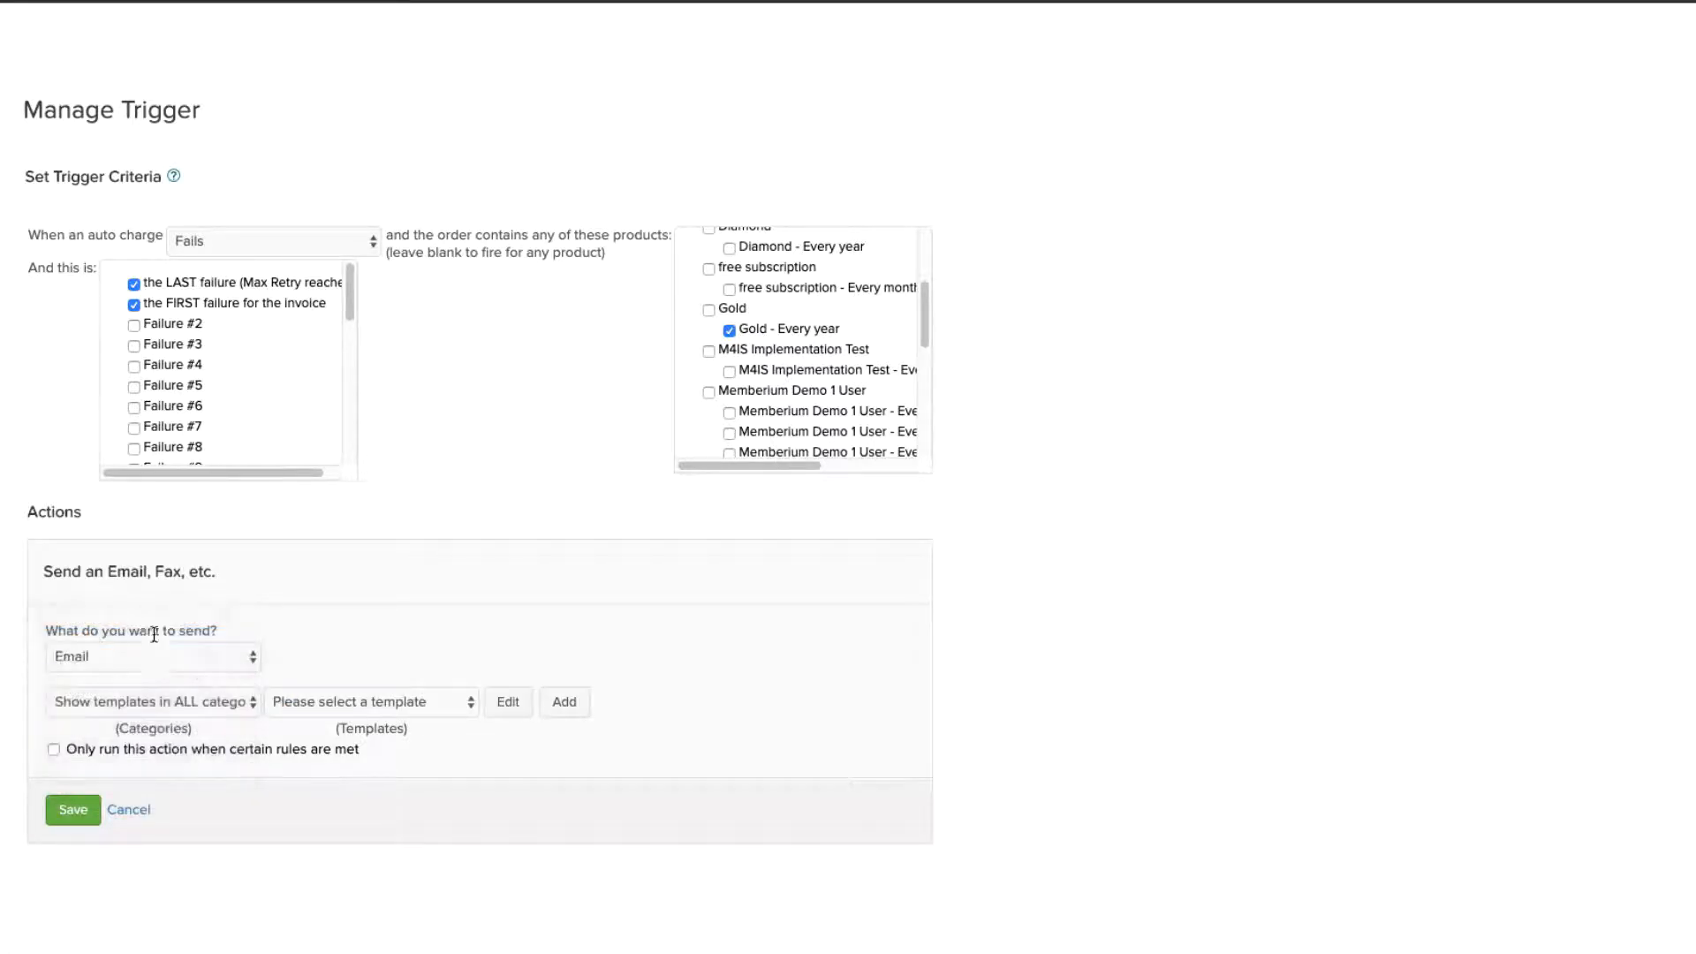
pyautogui.click(144, 702)
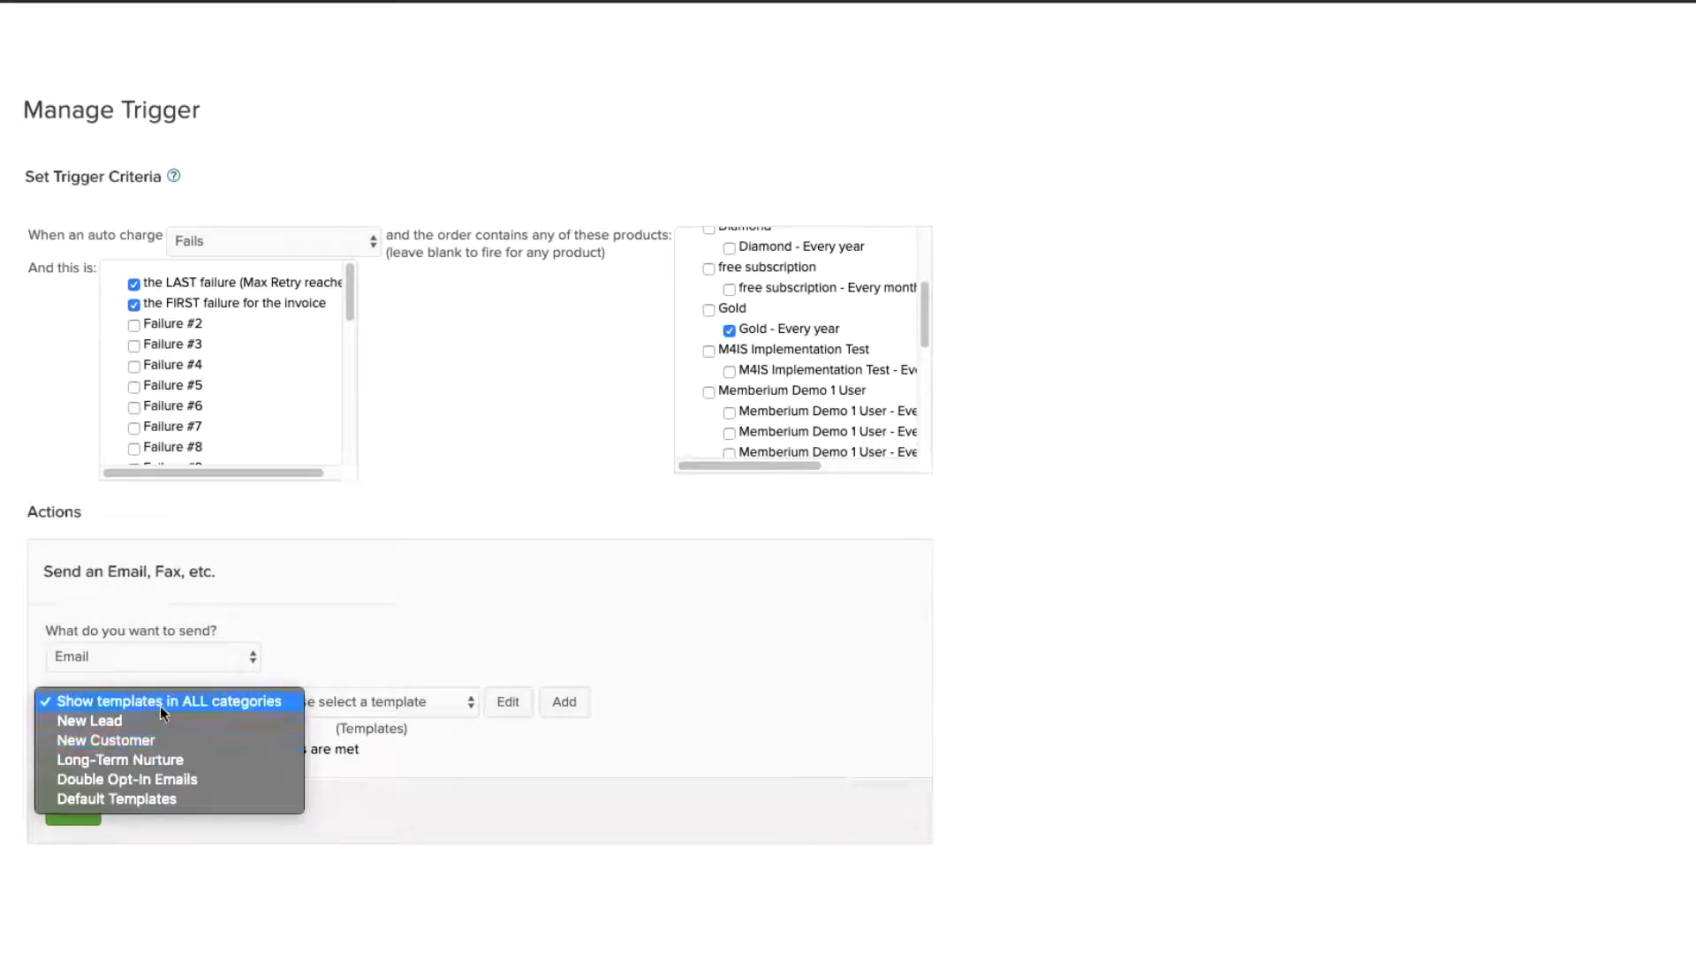
pyautogui.click(205, 702)
pyautogui.click(350, 700)
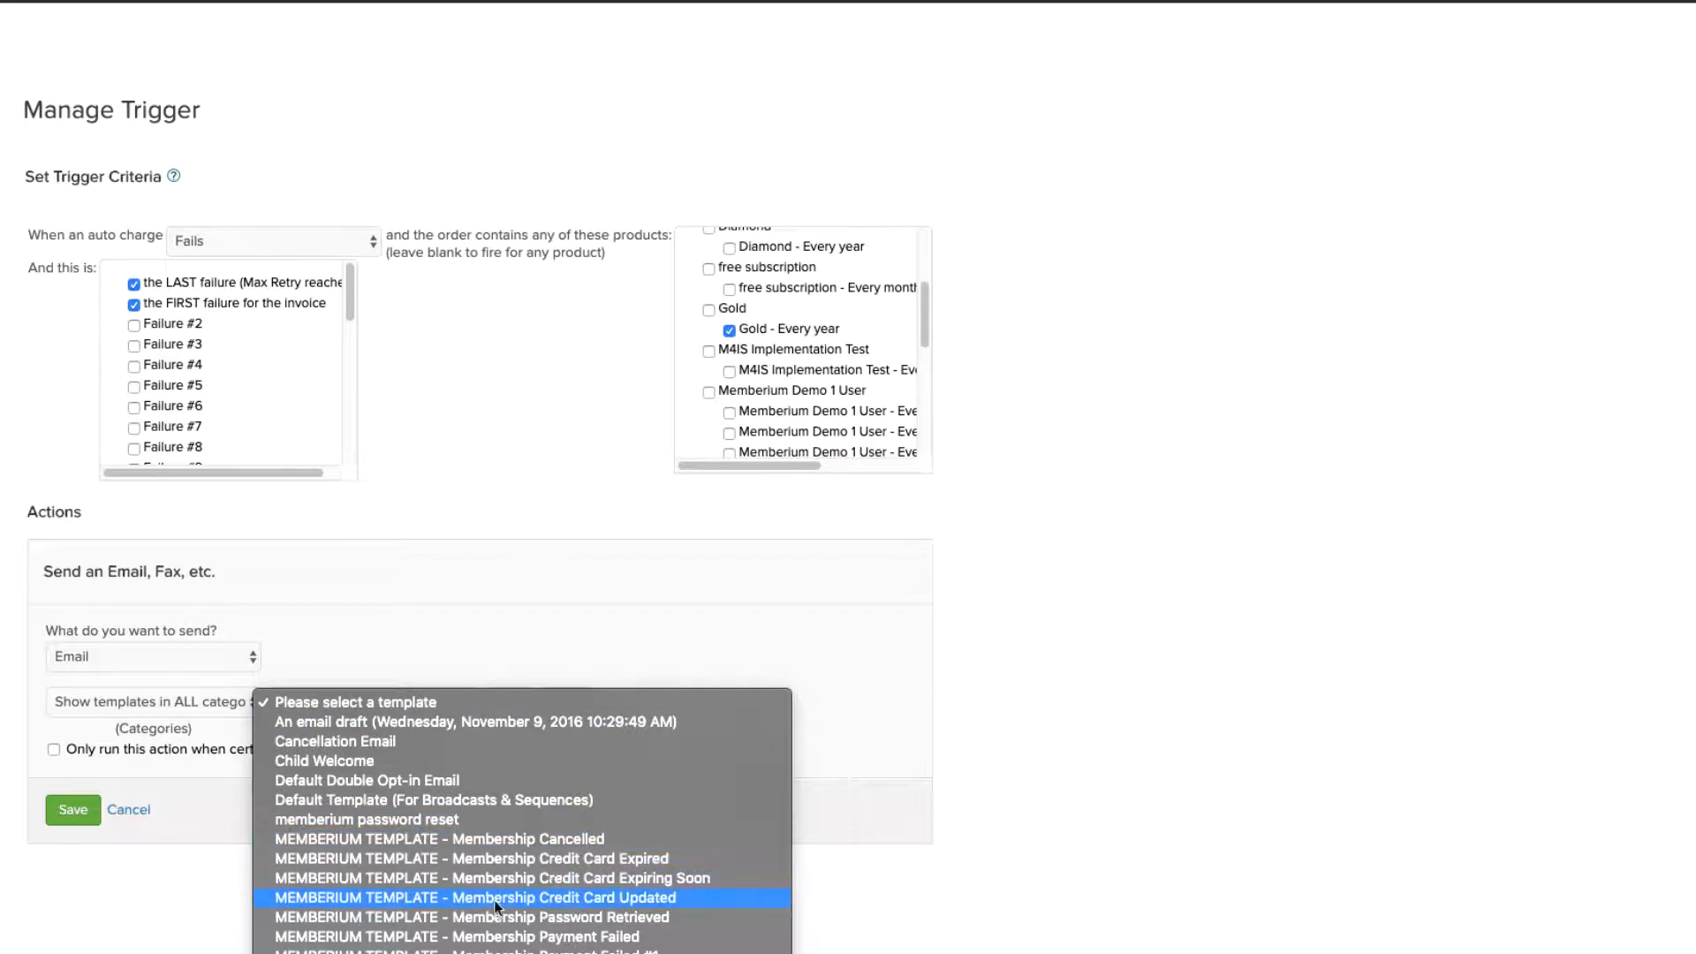
pyautogui.click(368, 638)
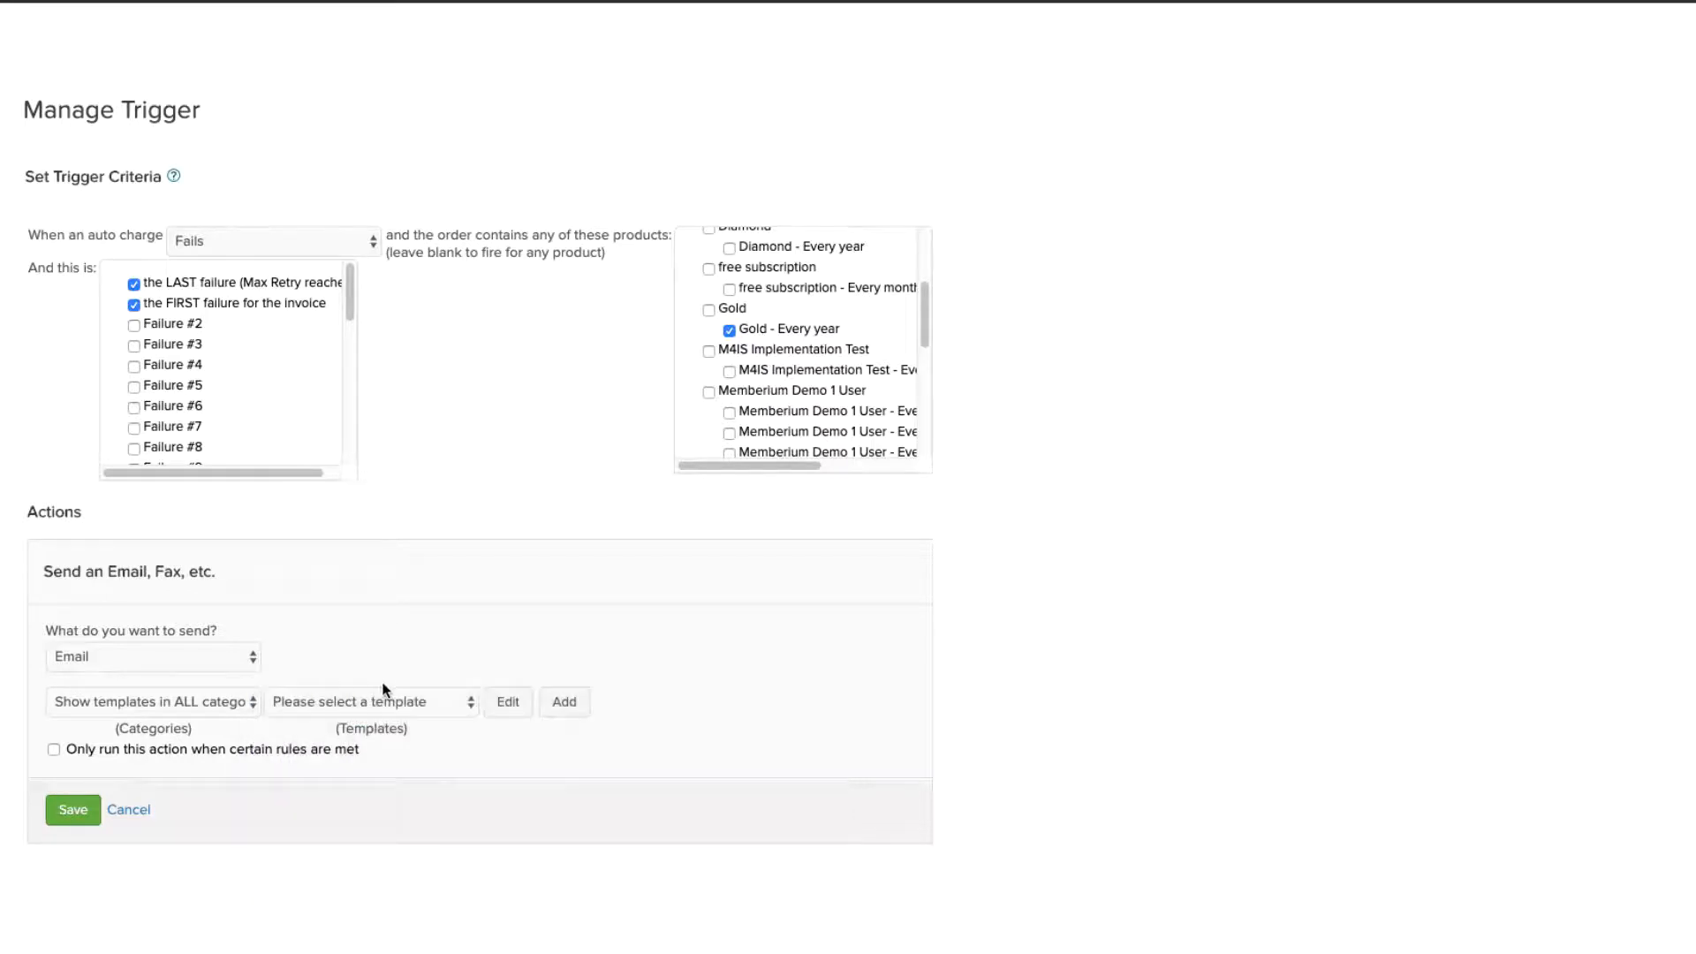
pyautogui.click(568, 702)
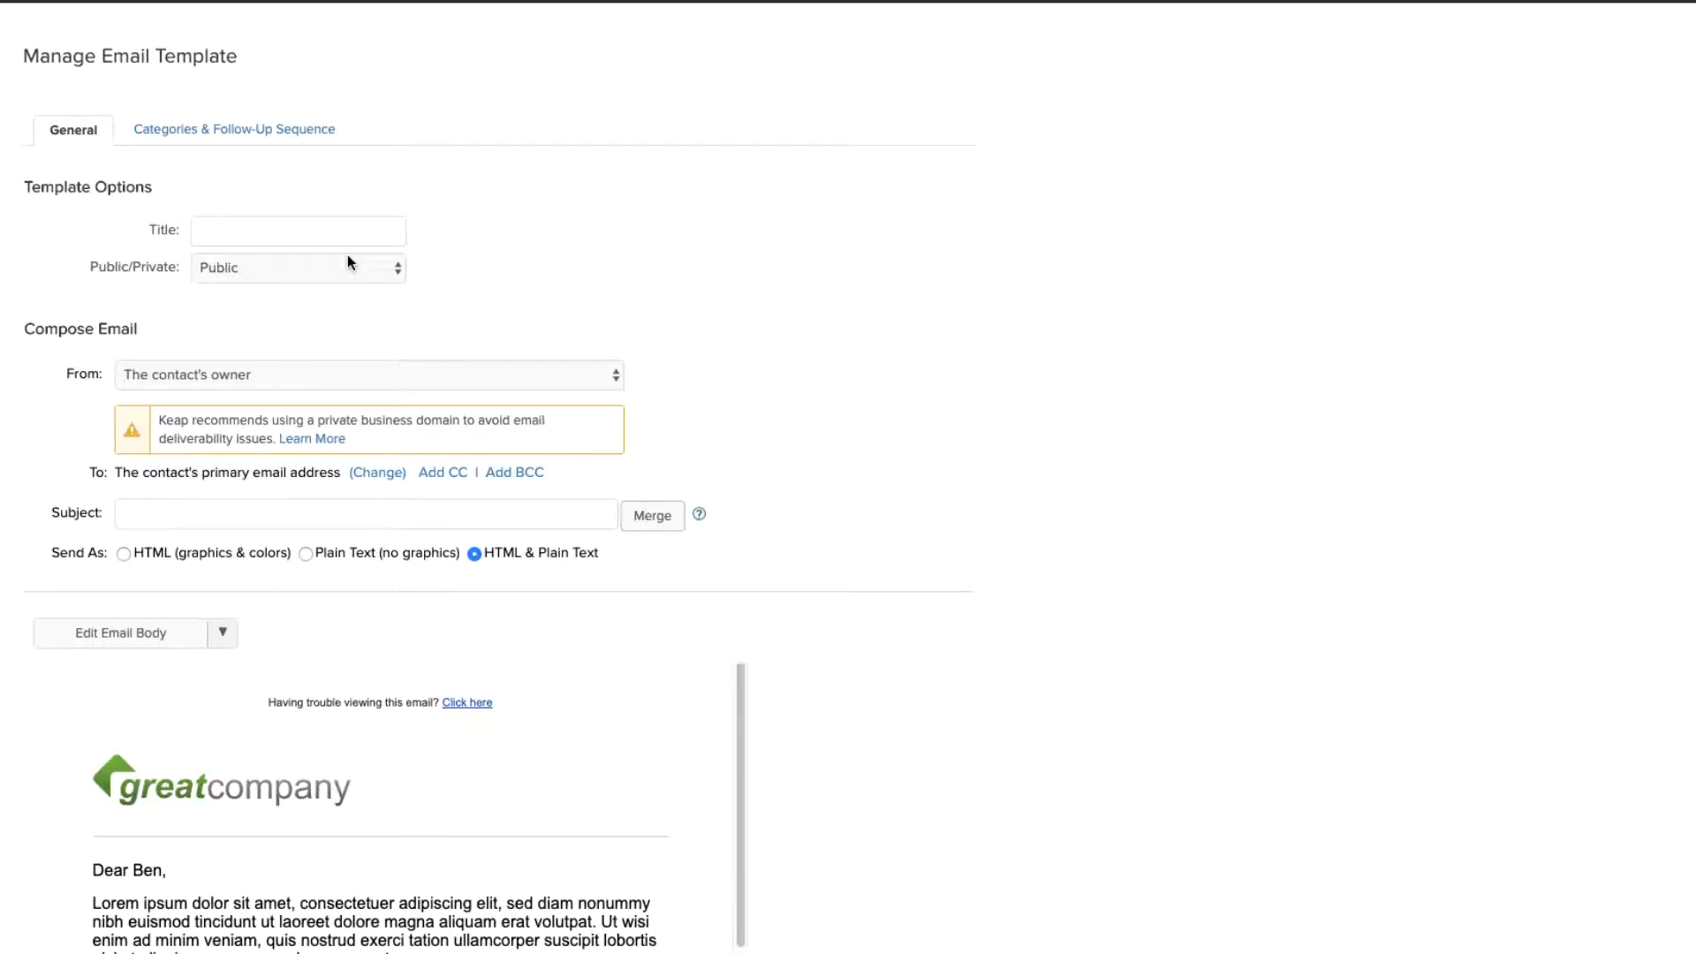
# Step: Title the template 'Gold Payment Failed' with subject 'Your Gold Membership Payment Failed'
pyautogui.click(222, 219)
pyautogui.write('Gold Payment Failed')
pyautogui.scroll(-2, 222, 219)
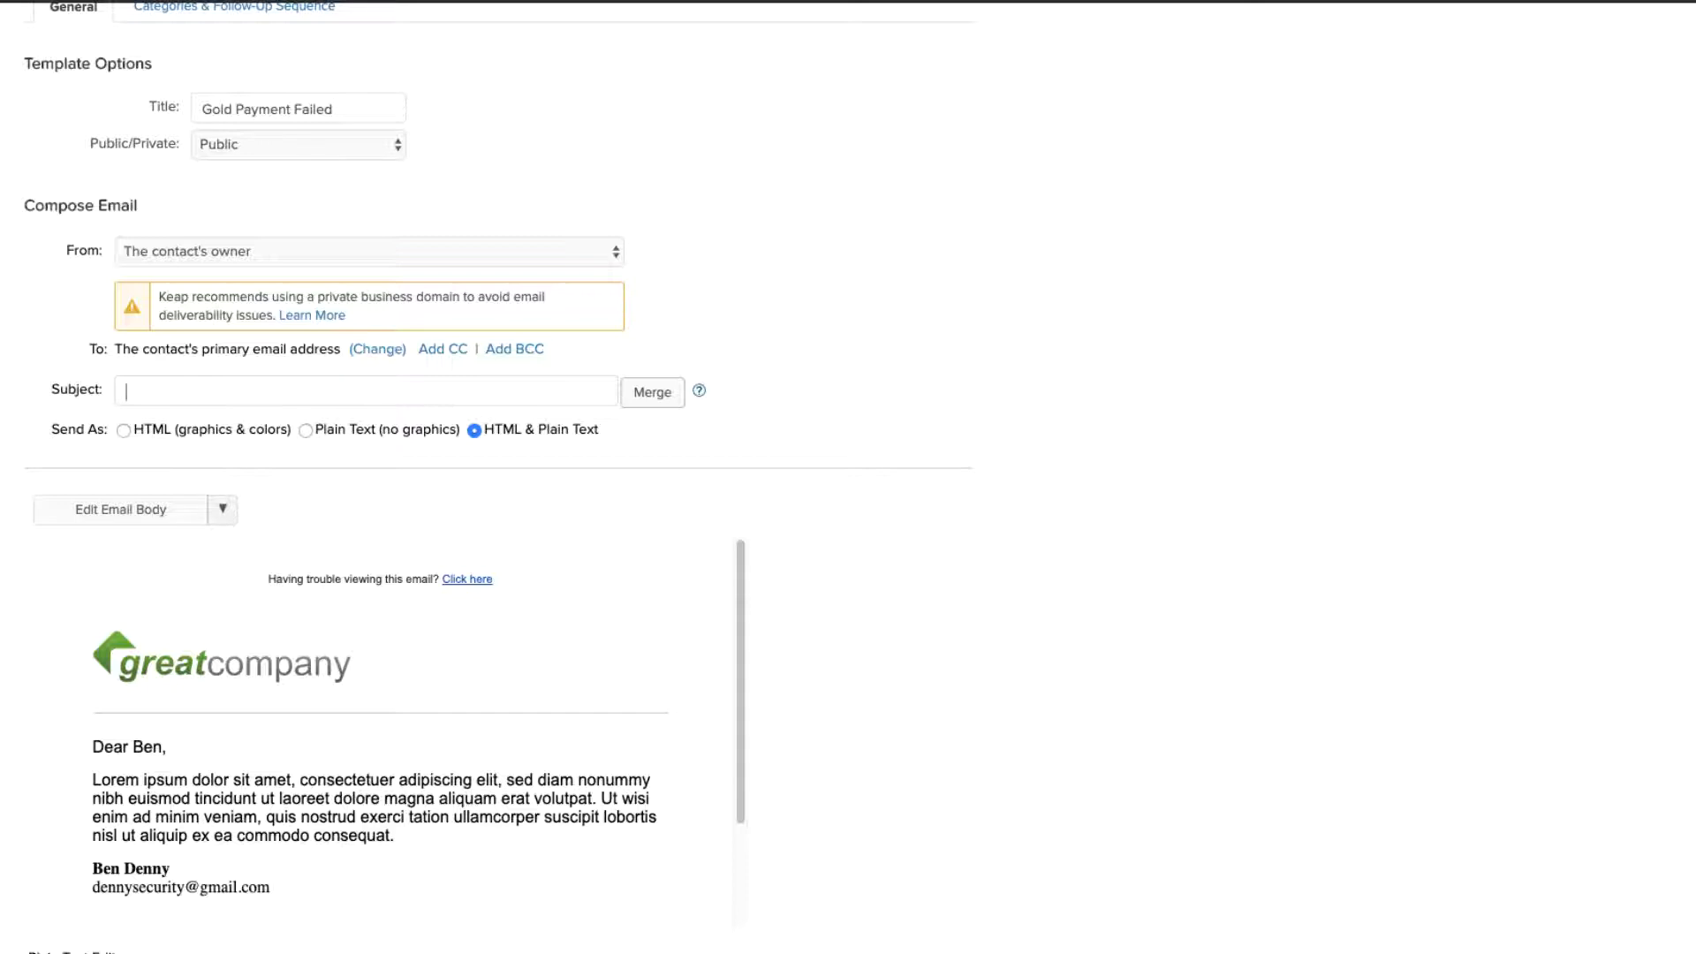
pyautogui.write('Your Gold Membership Payment Failed')
# Step: Move the ~Contact.FirstName~ merge field to the start of the subject, then open the email body
pyautogui.click(652, 393)
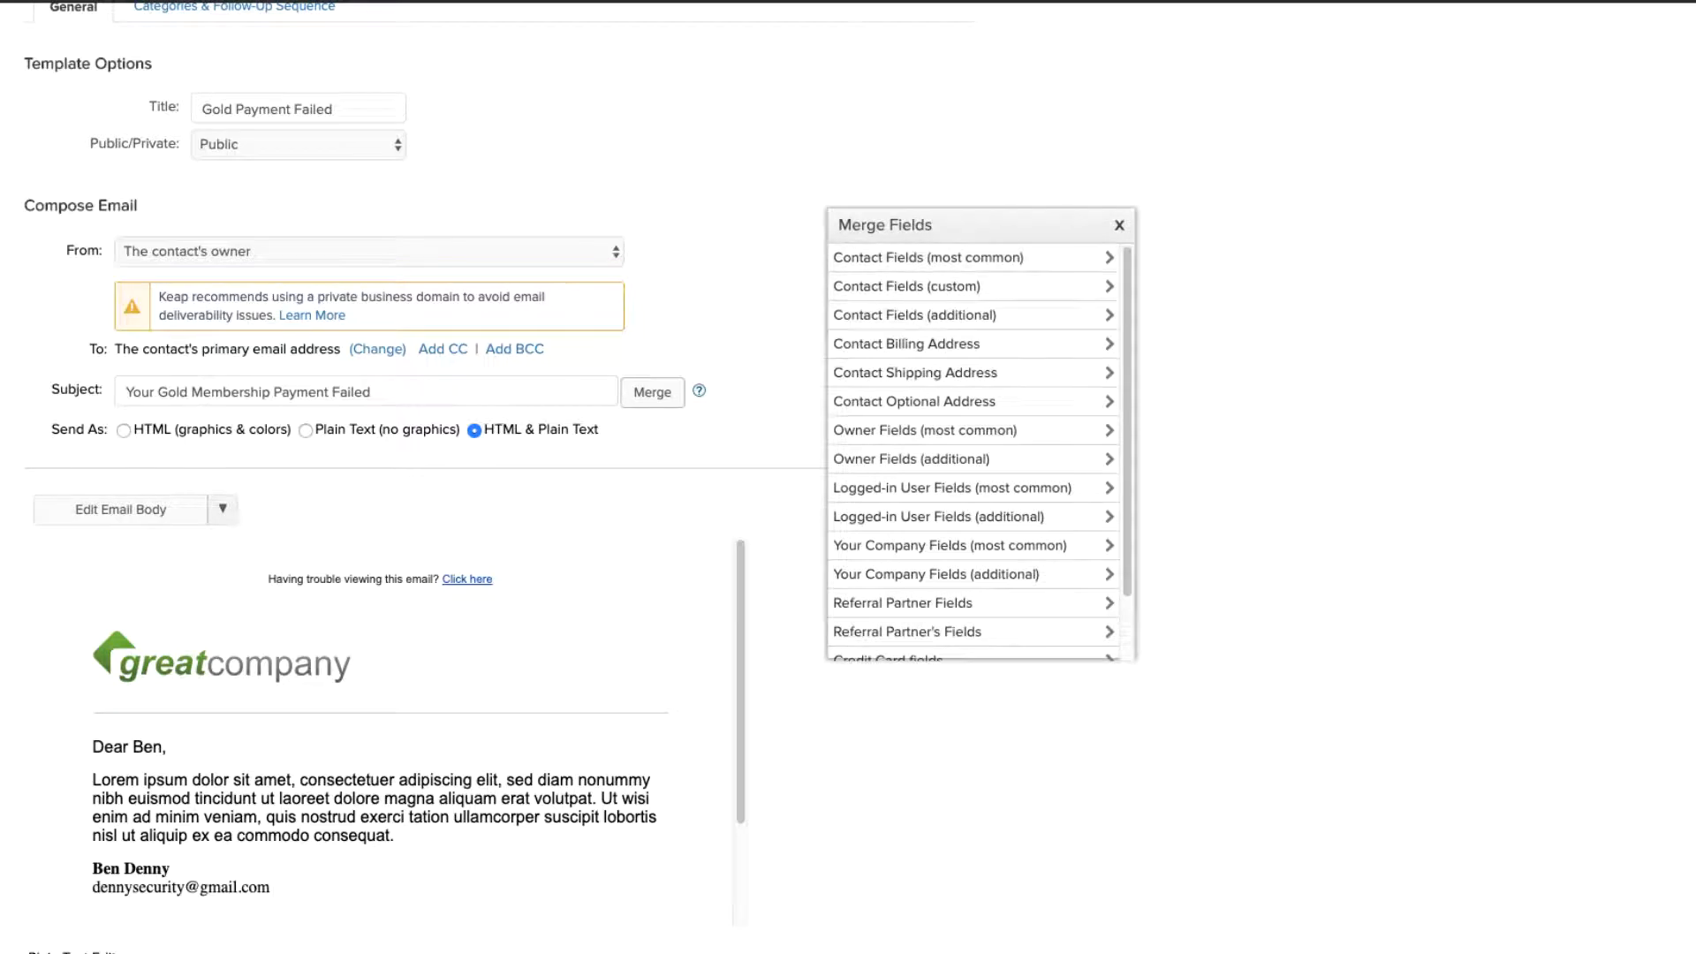
pyautogui.click(928, 257)
pyautogui.click(866, 286)
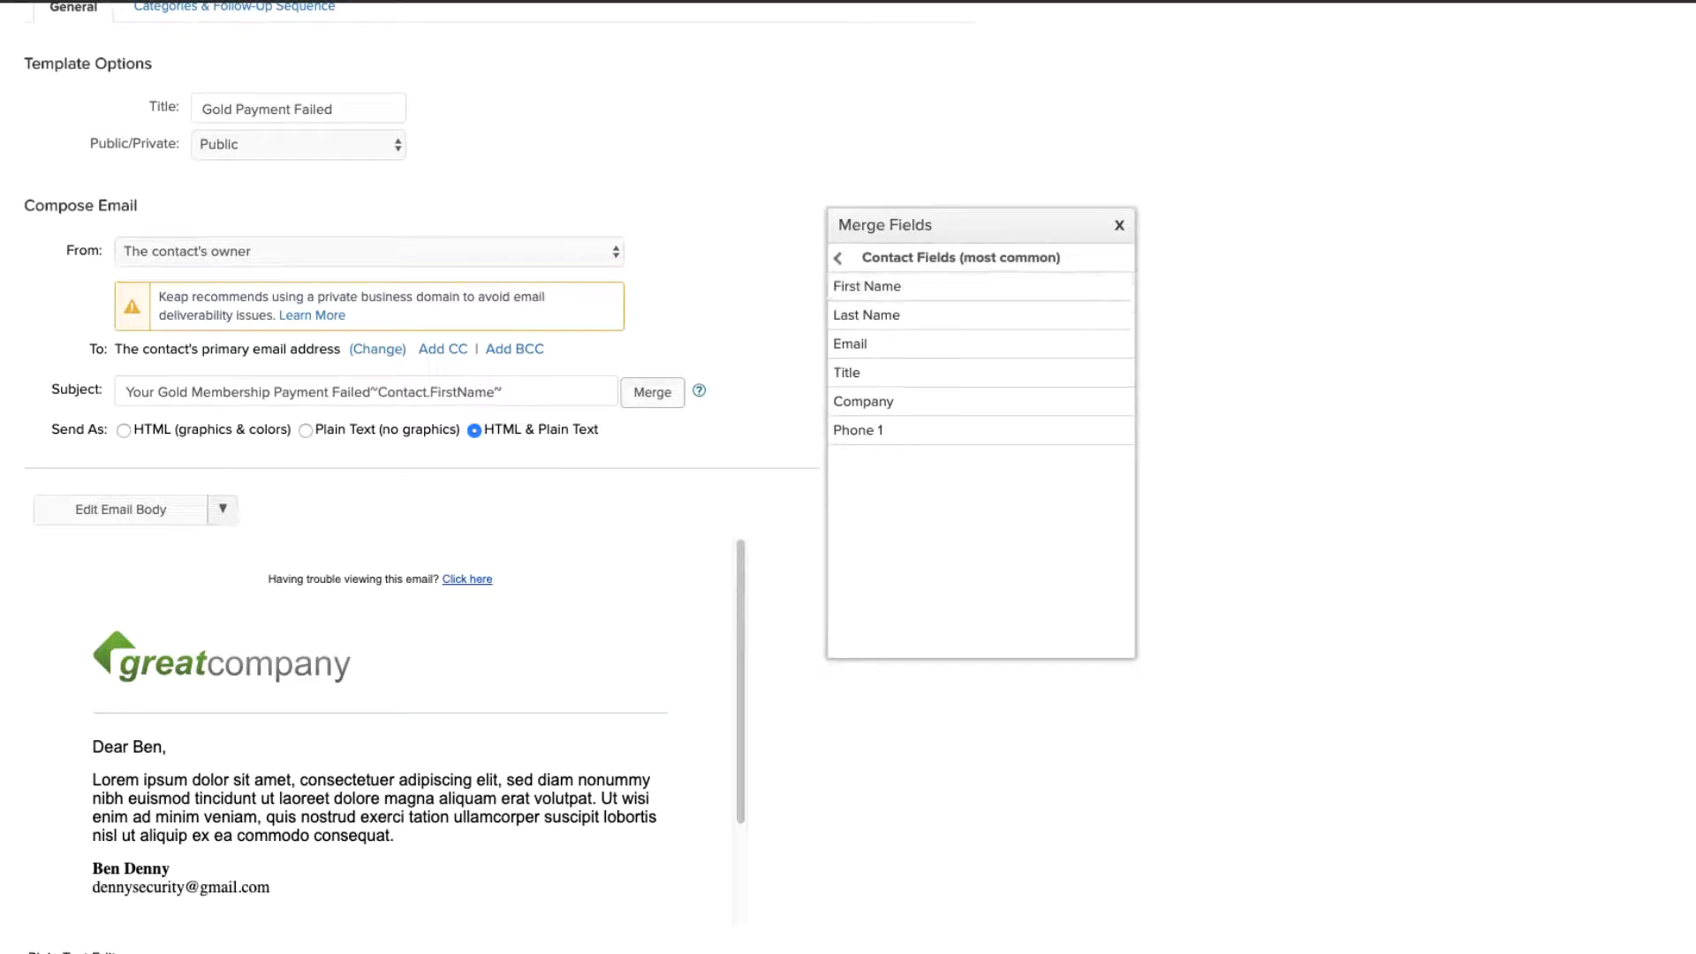
pyautogui.moveTo(504, 393); pyautogui.dragTo(375, 392)
pyautogui.rightClick(390, 395)
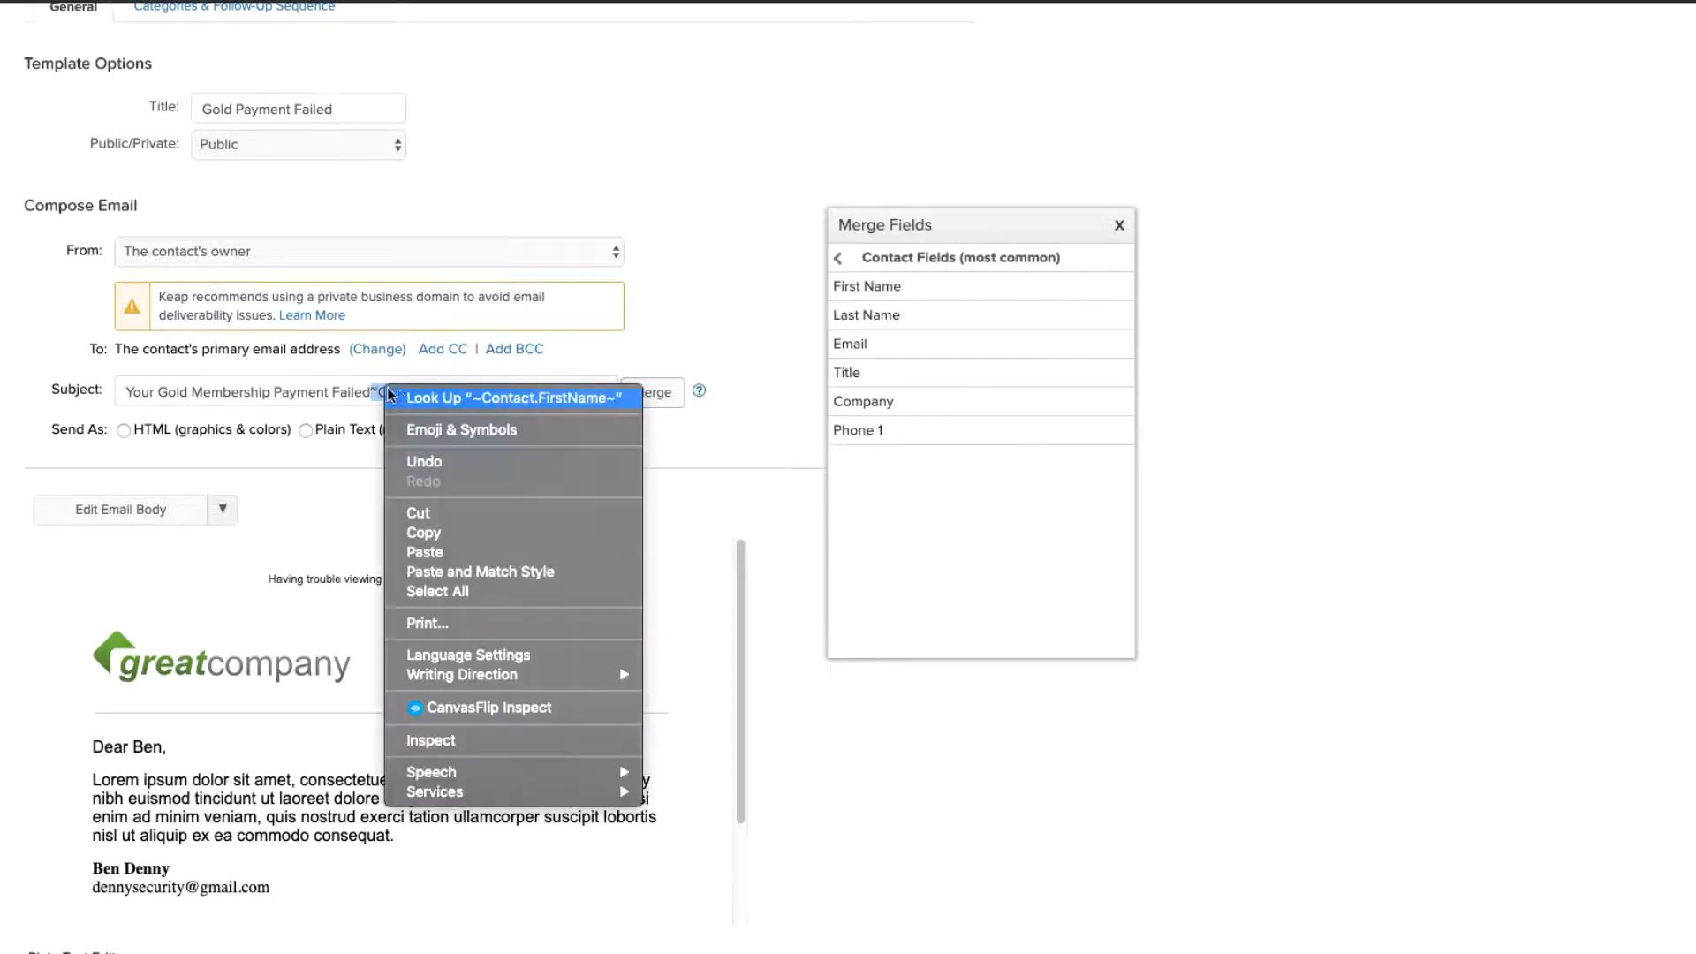
pyautogui.click(418, 514)
pyautogui.rightClick(131, 395)
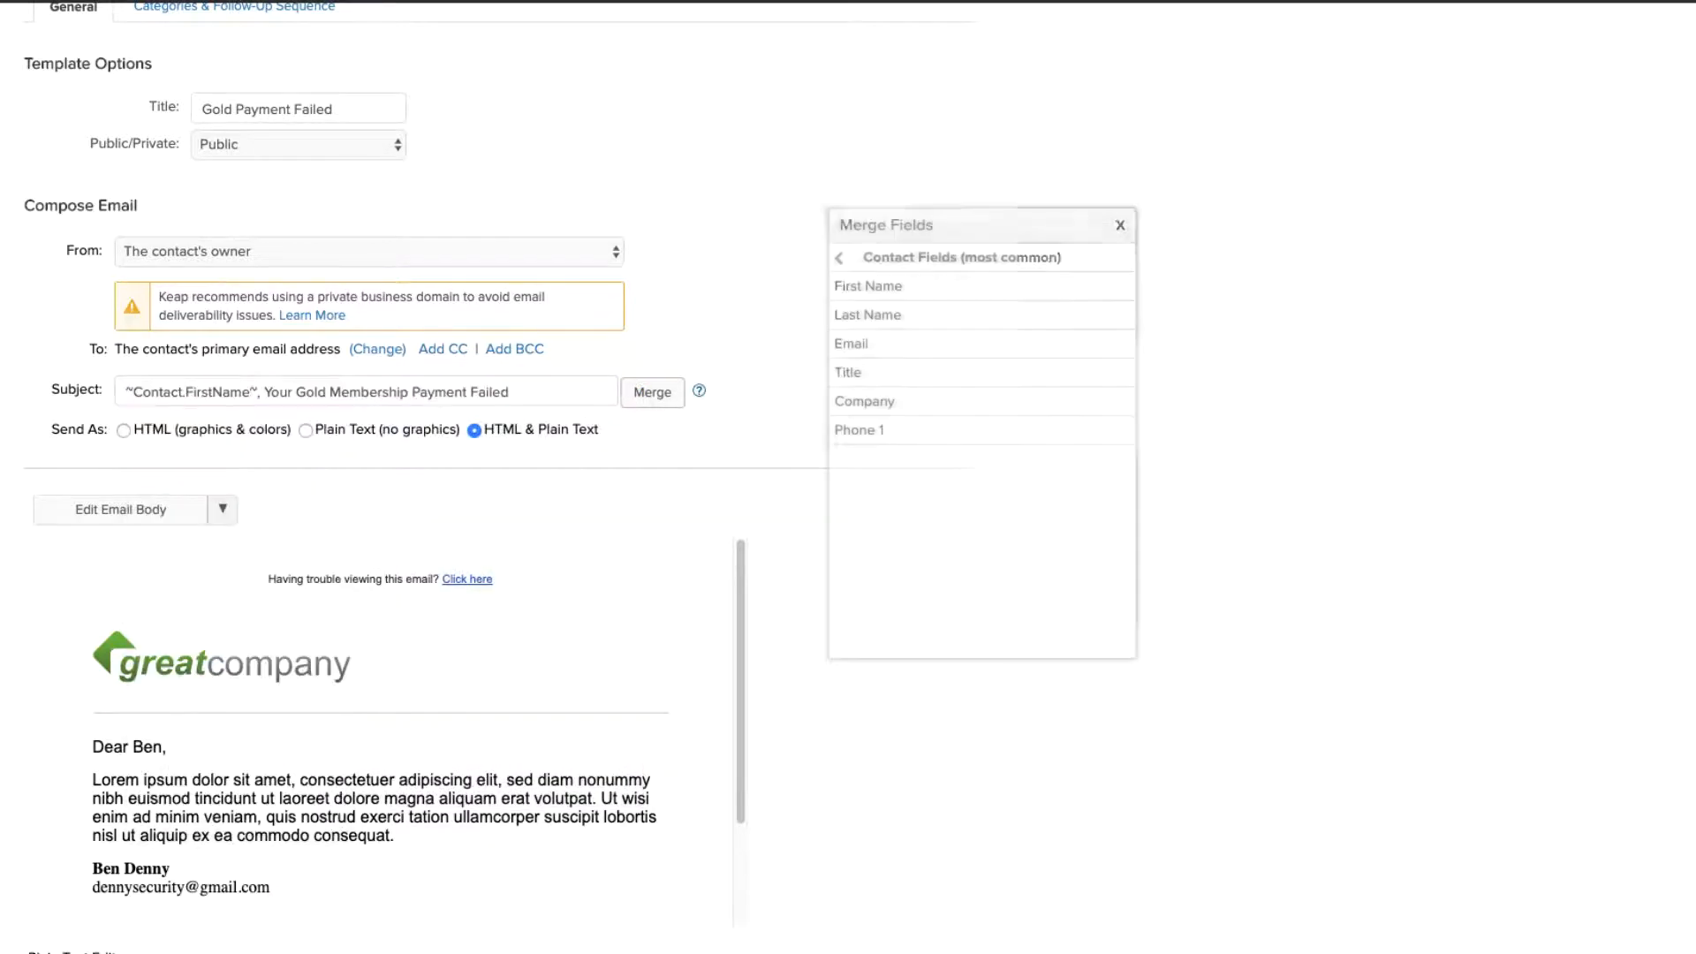
pyautogui.moveTo(972, 225); pyautogui.dragTo(1166, 157)
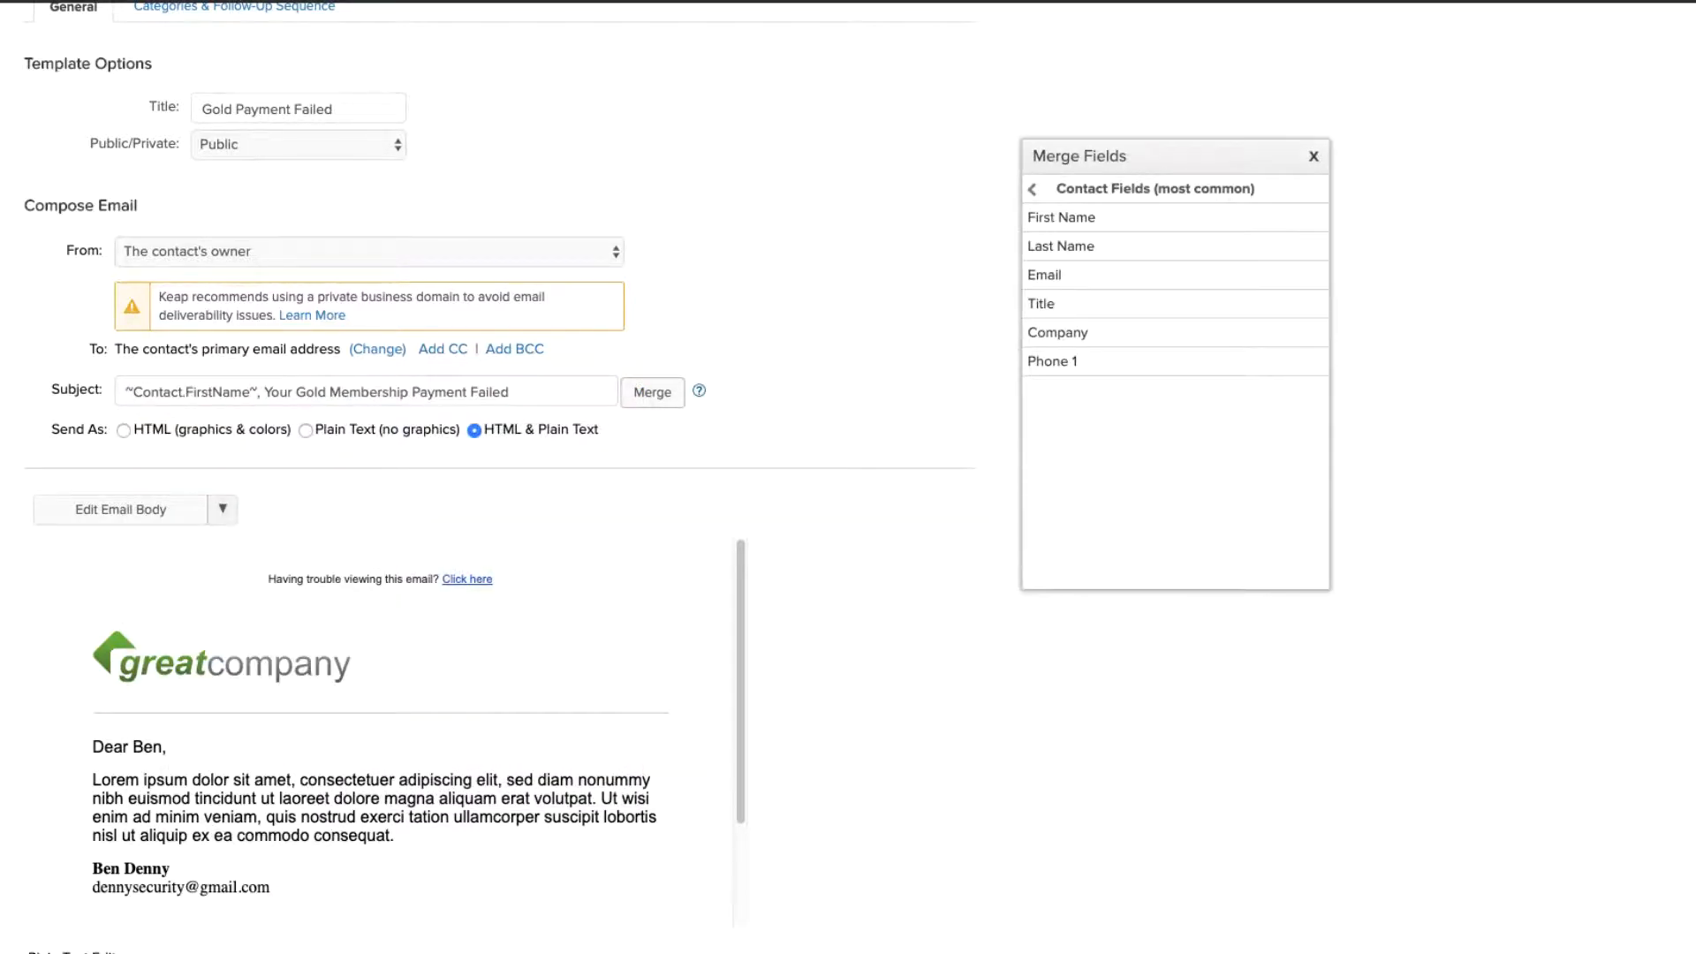
pyautogui.scroll(-3, 380, 486)
pyautogui.scroll(-2, 380, 486)
pyautogui.scroll(2, 380, 486)
pyautogui.scroll(-2, 380, 486)
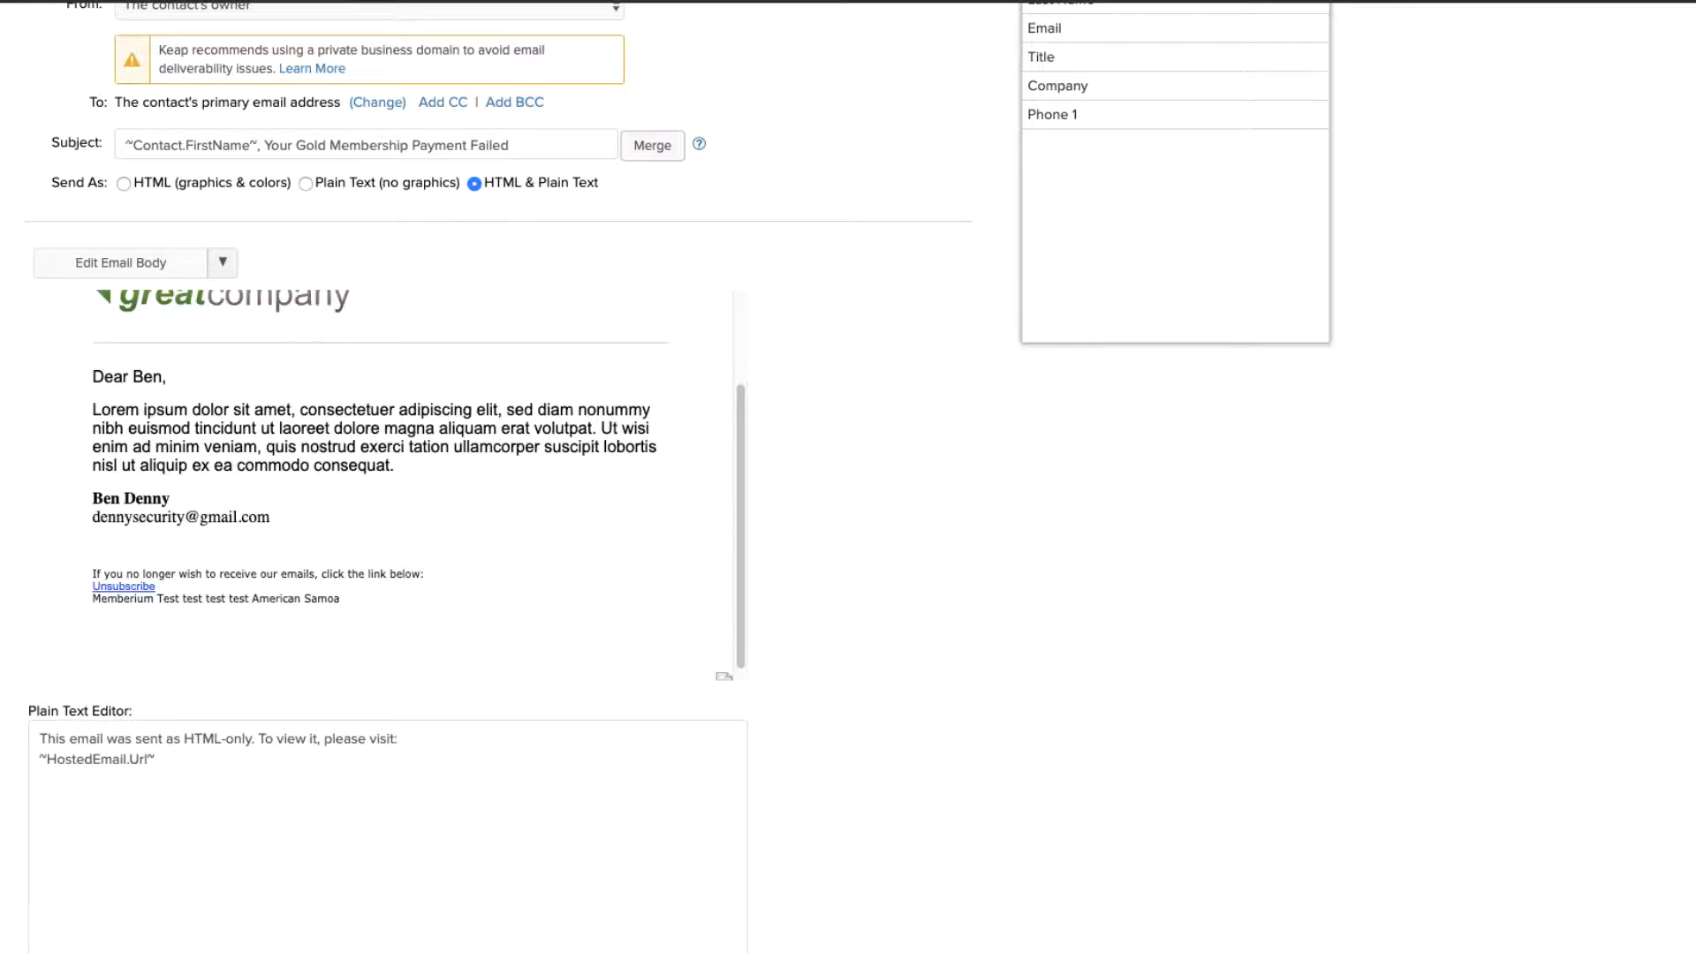
pyautogui.scroll(2, 380, 486)
pyautogui.scroll(-2, 380, 486)
pyautogui.scroll(2, 380, 486)
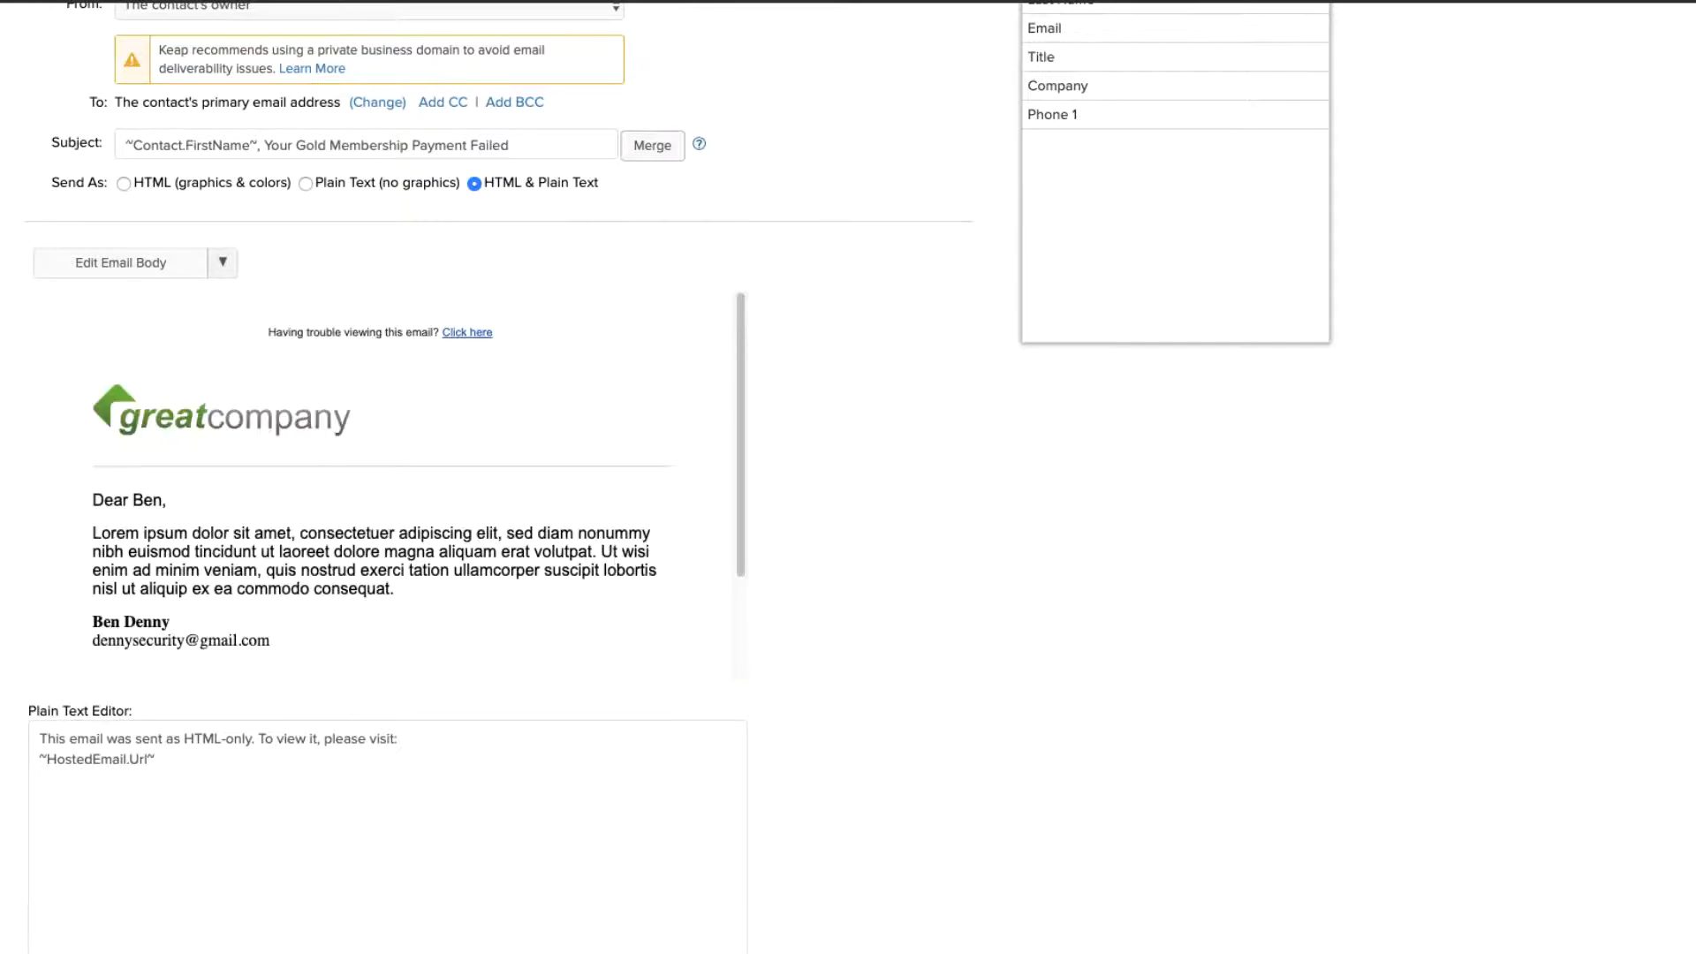
pyautogui.click(120, 263)
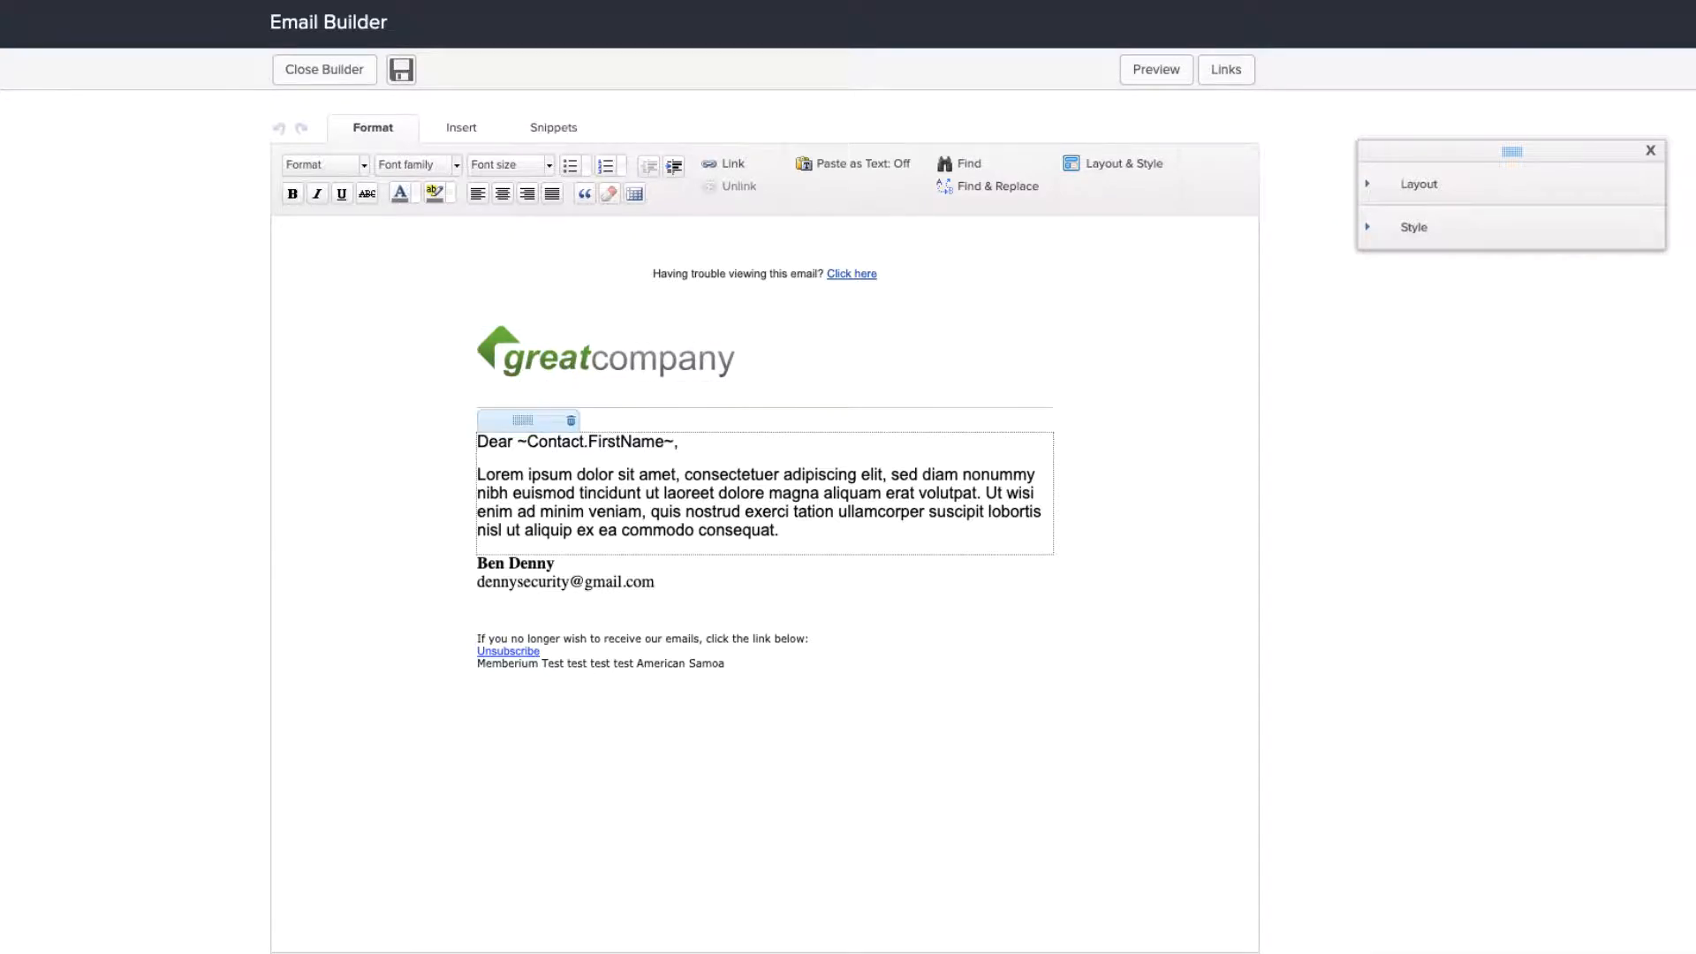
# Step: Select the Lorem ipsum placeholder paragraph in the Email Builder body
pyautogui.click(478, 476)
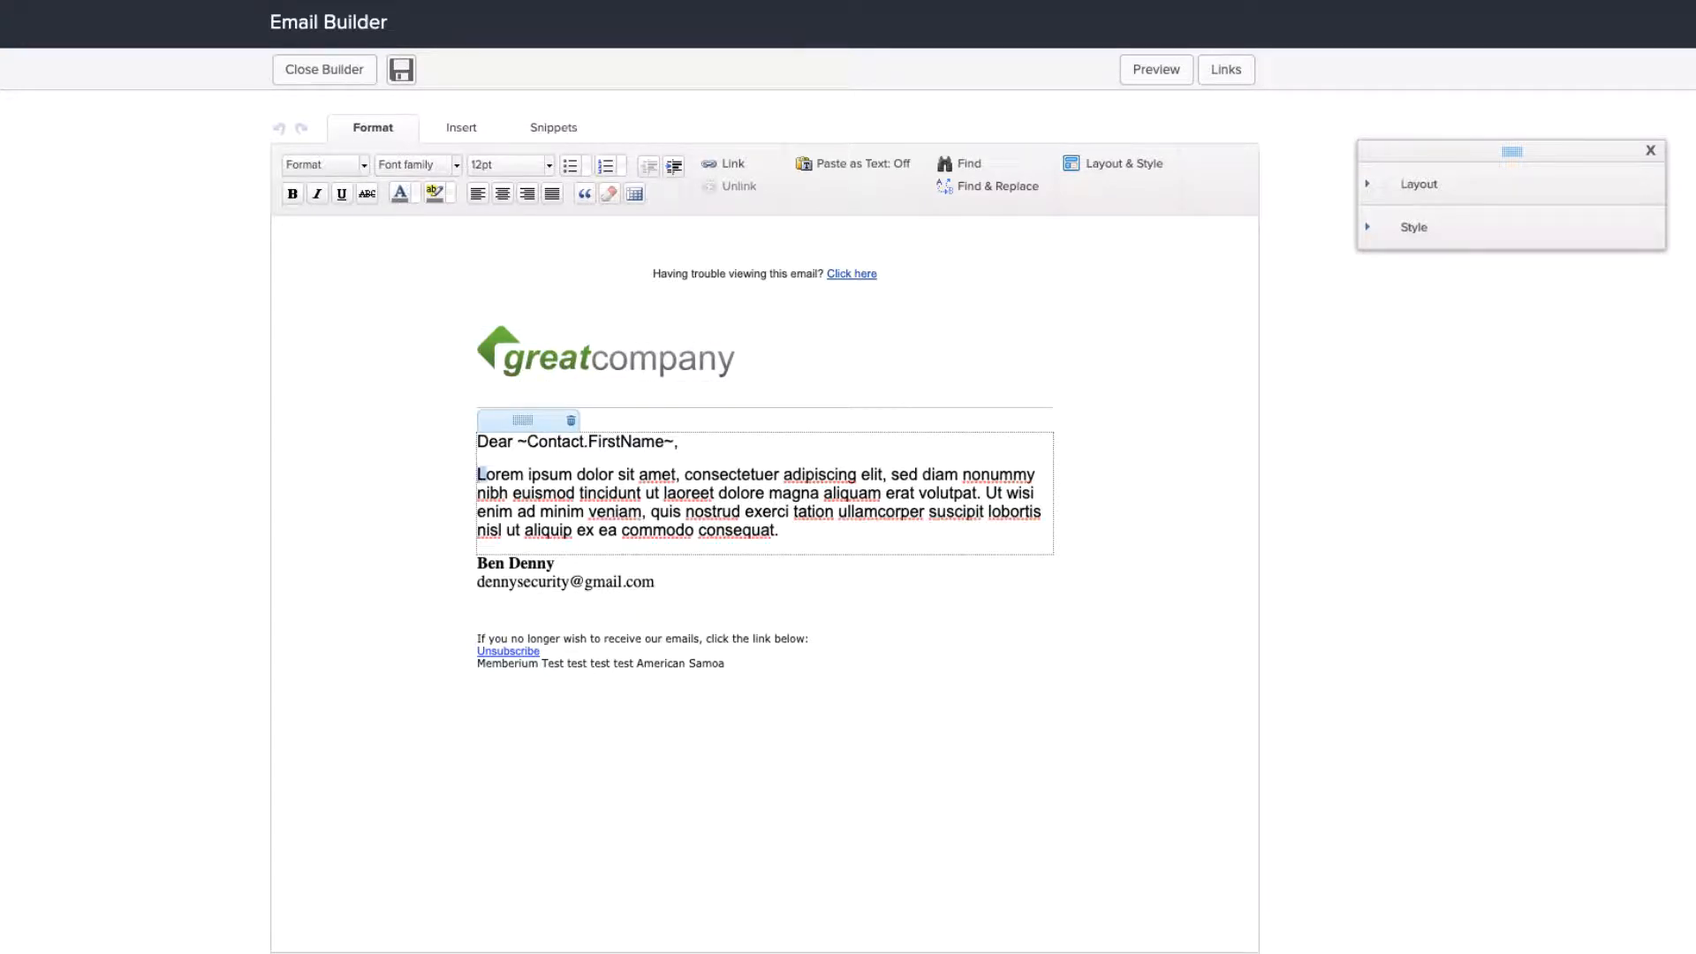
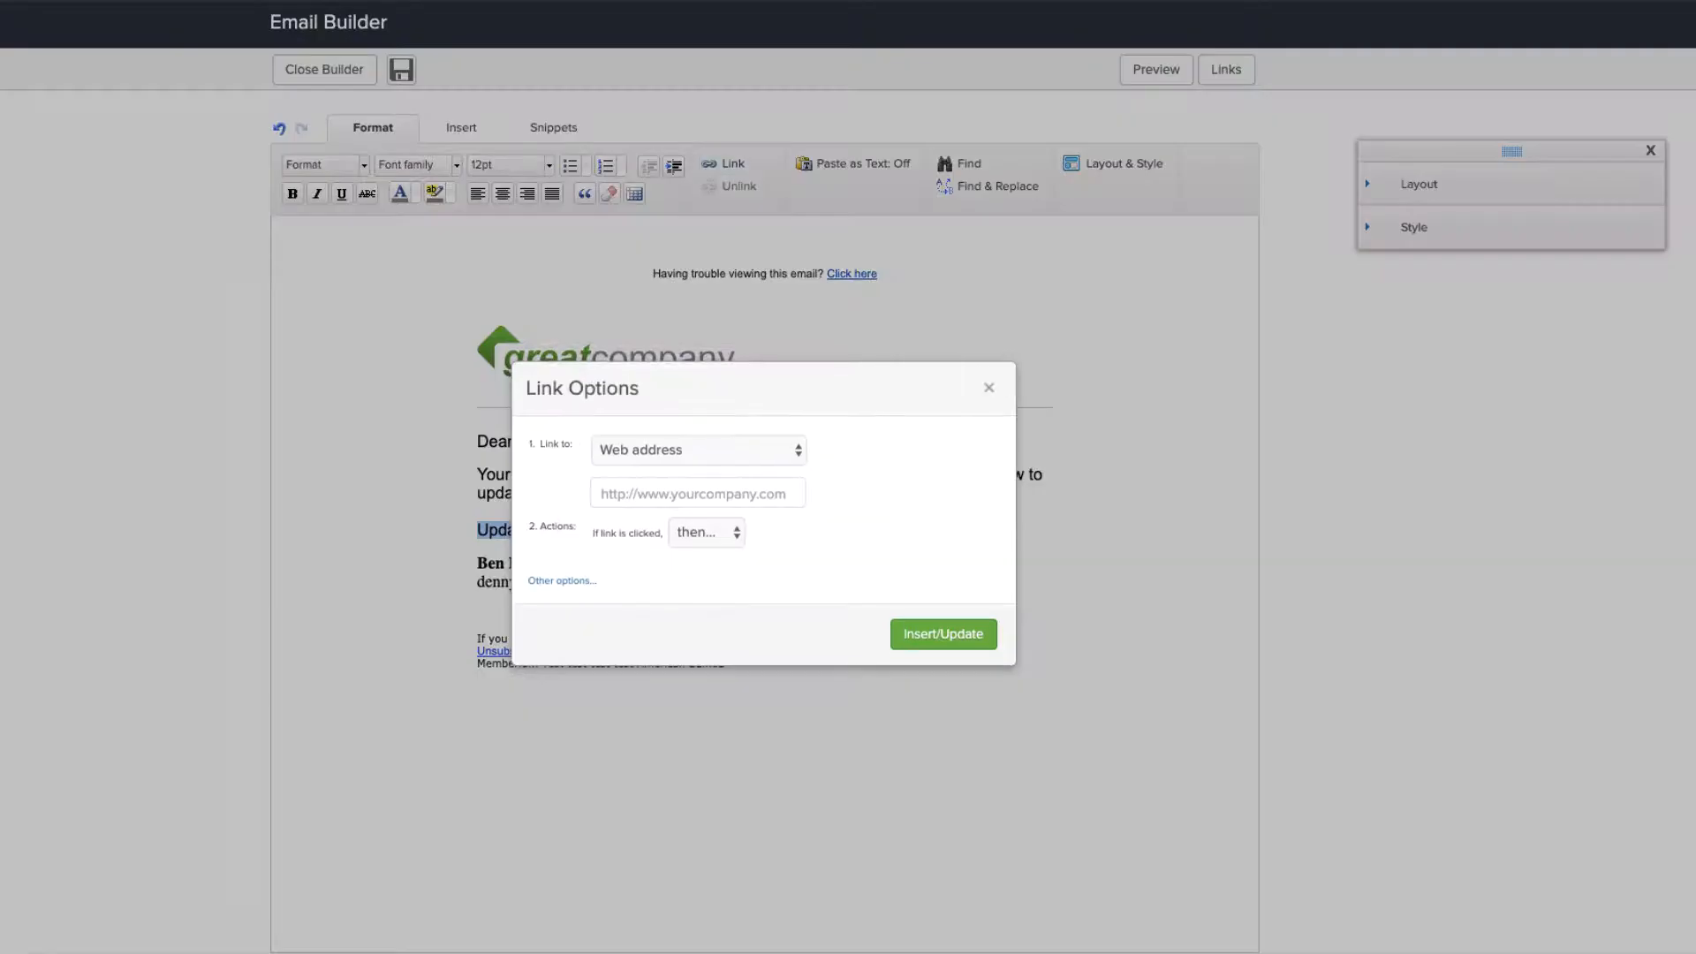
# Step: Keep Web address as the link's destination and focus the empty URL field
pyautogui.click(656, 451)
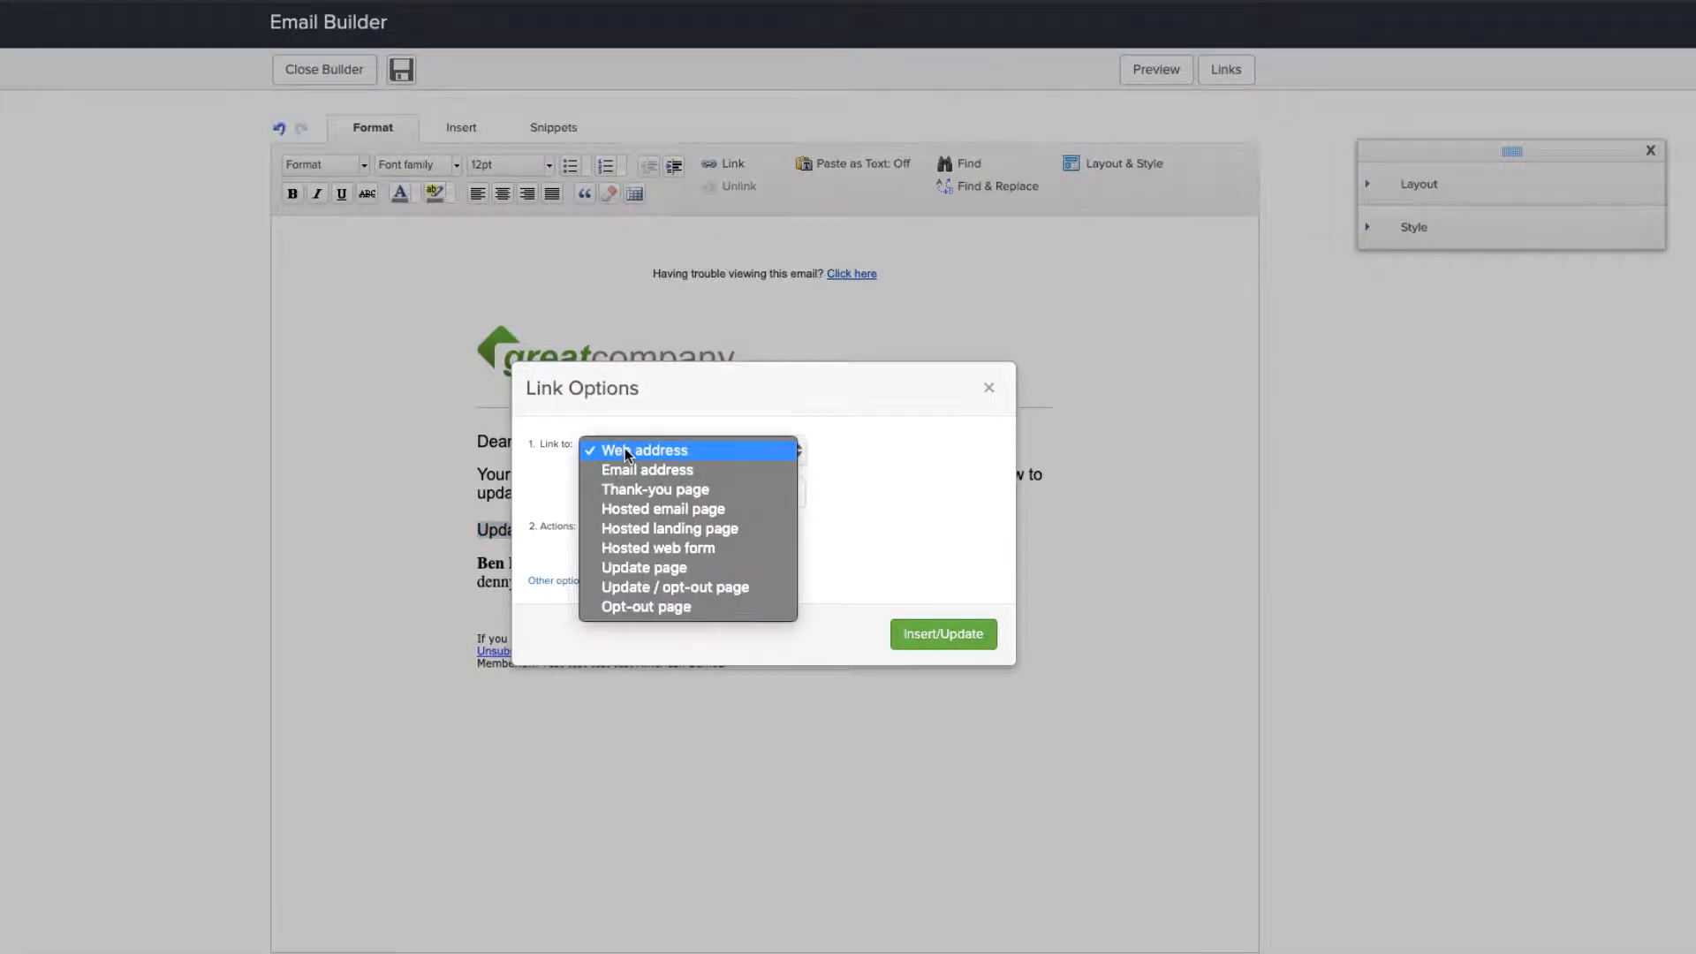
pyautogui.click(625, 451)
pyautogui.click(658, 487)
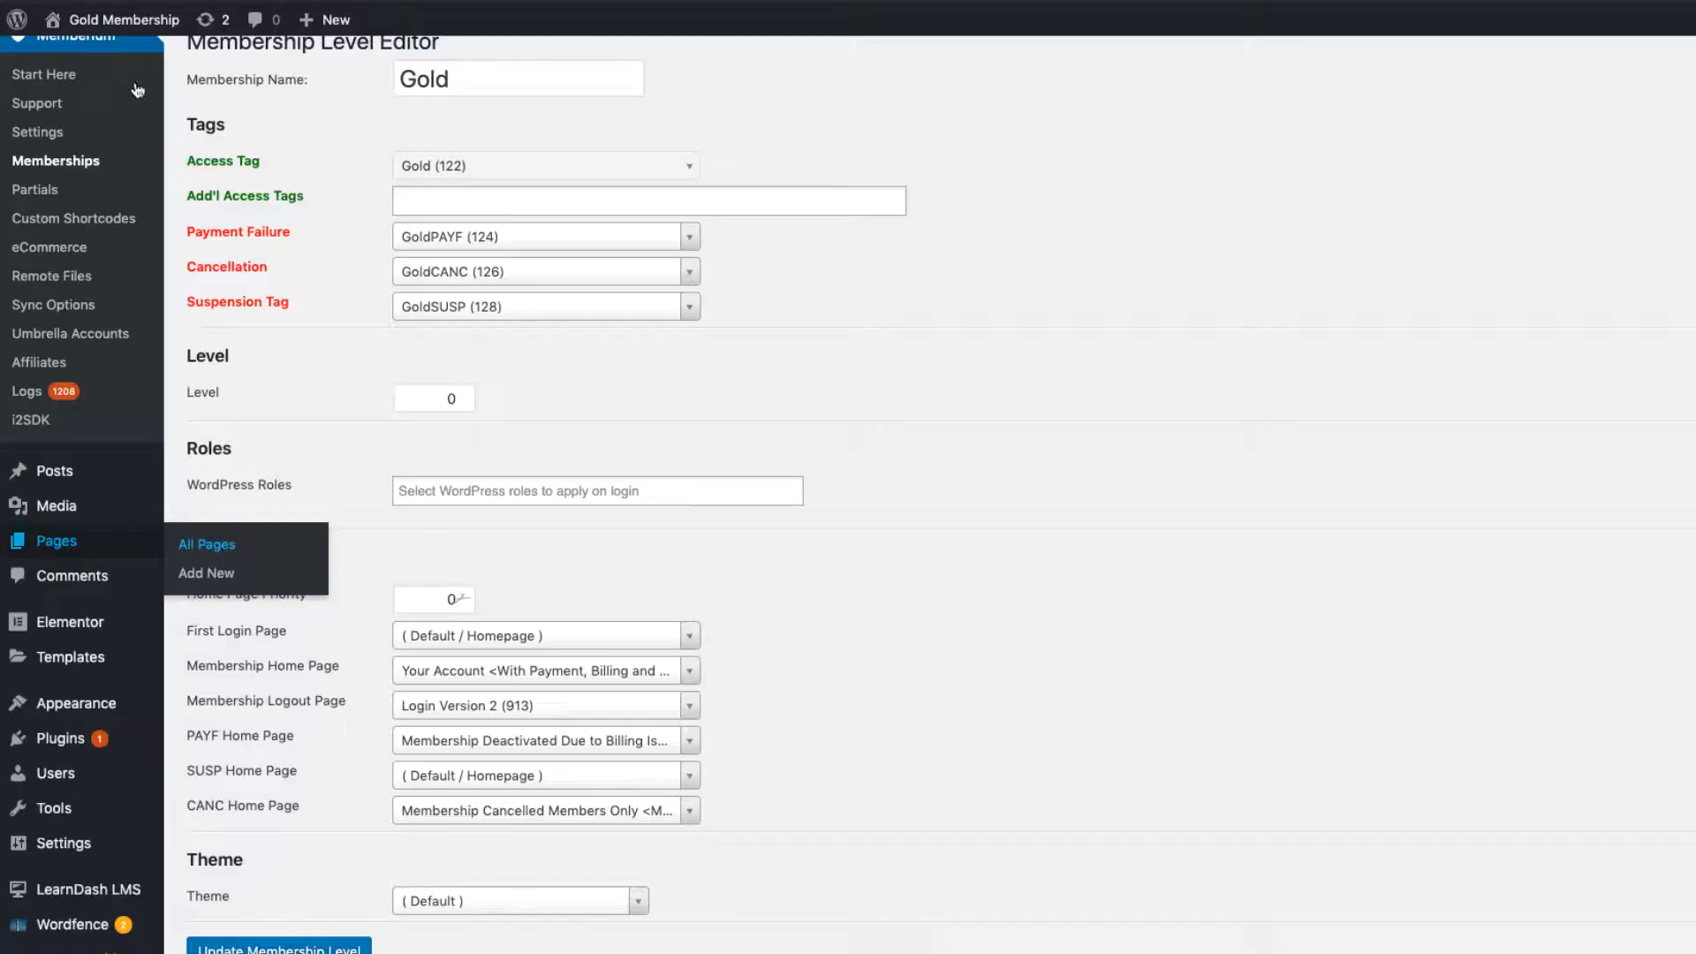
# Step: Open Memberium Settings on its HTTP Posts/Links tab, which lists the autologin URL examples
pyautogui.click(78, 139)
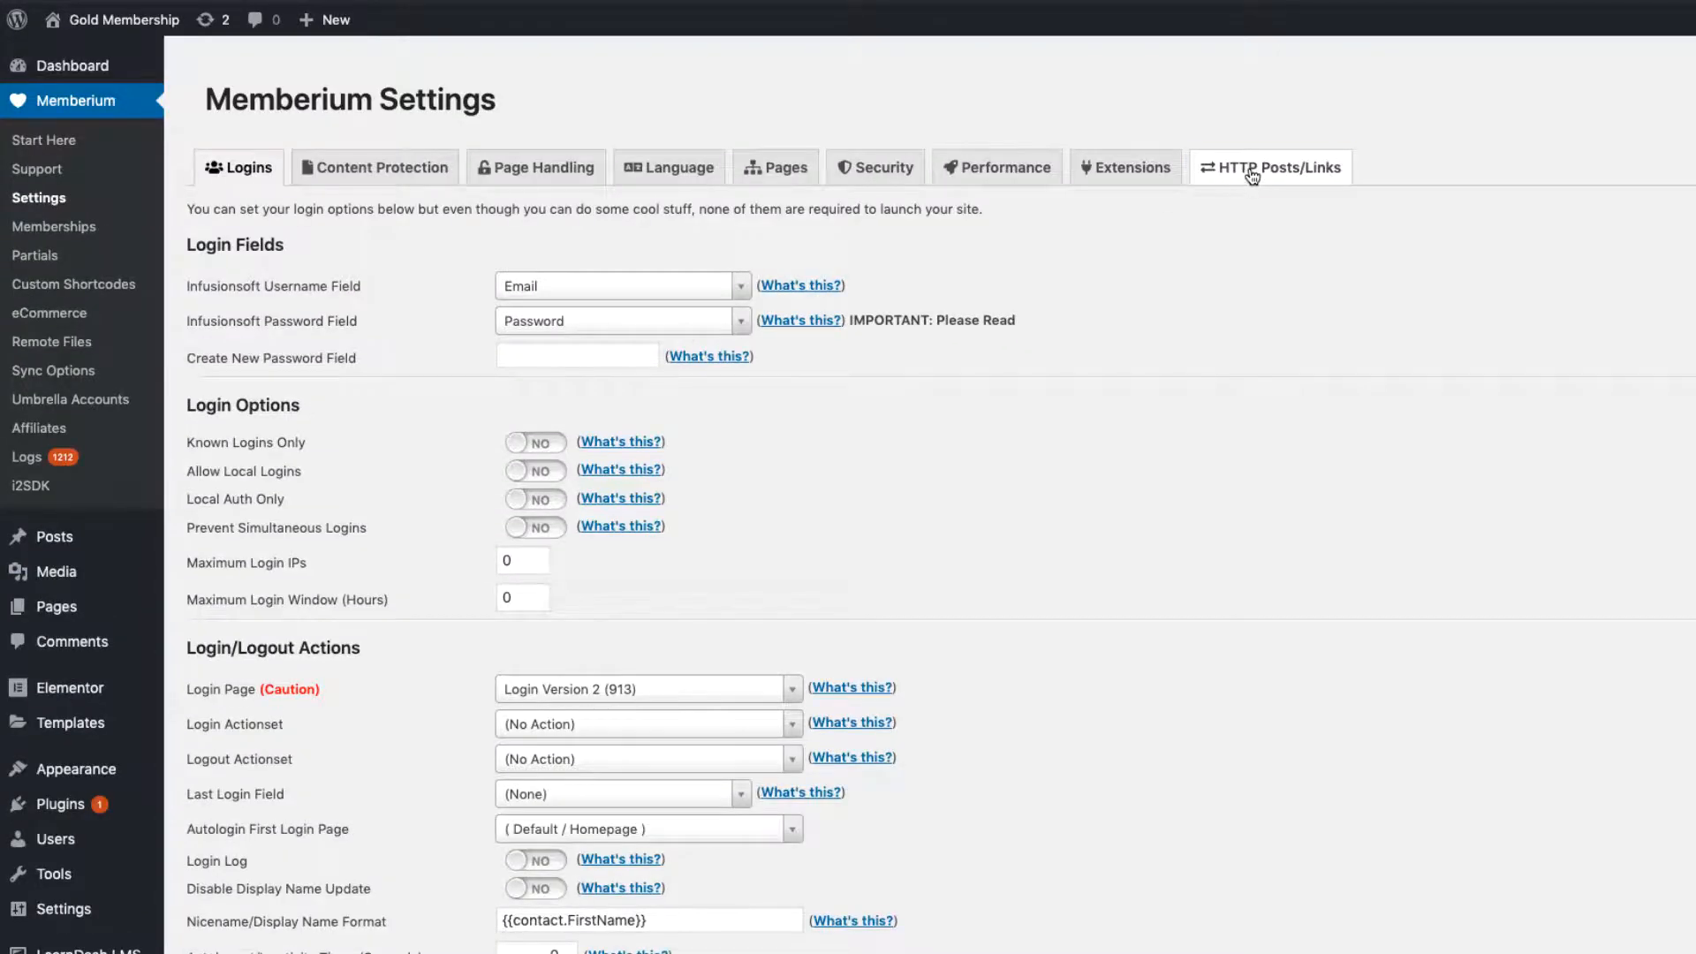
pyautogui.click(1255, 179)
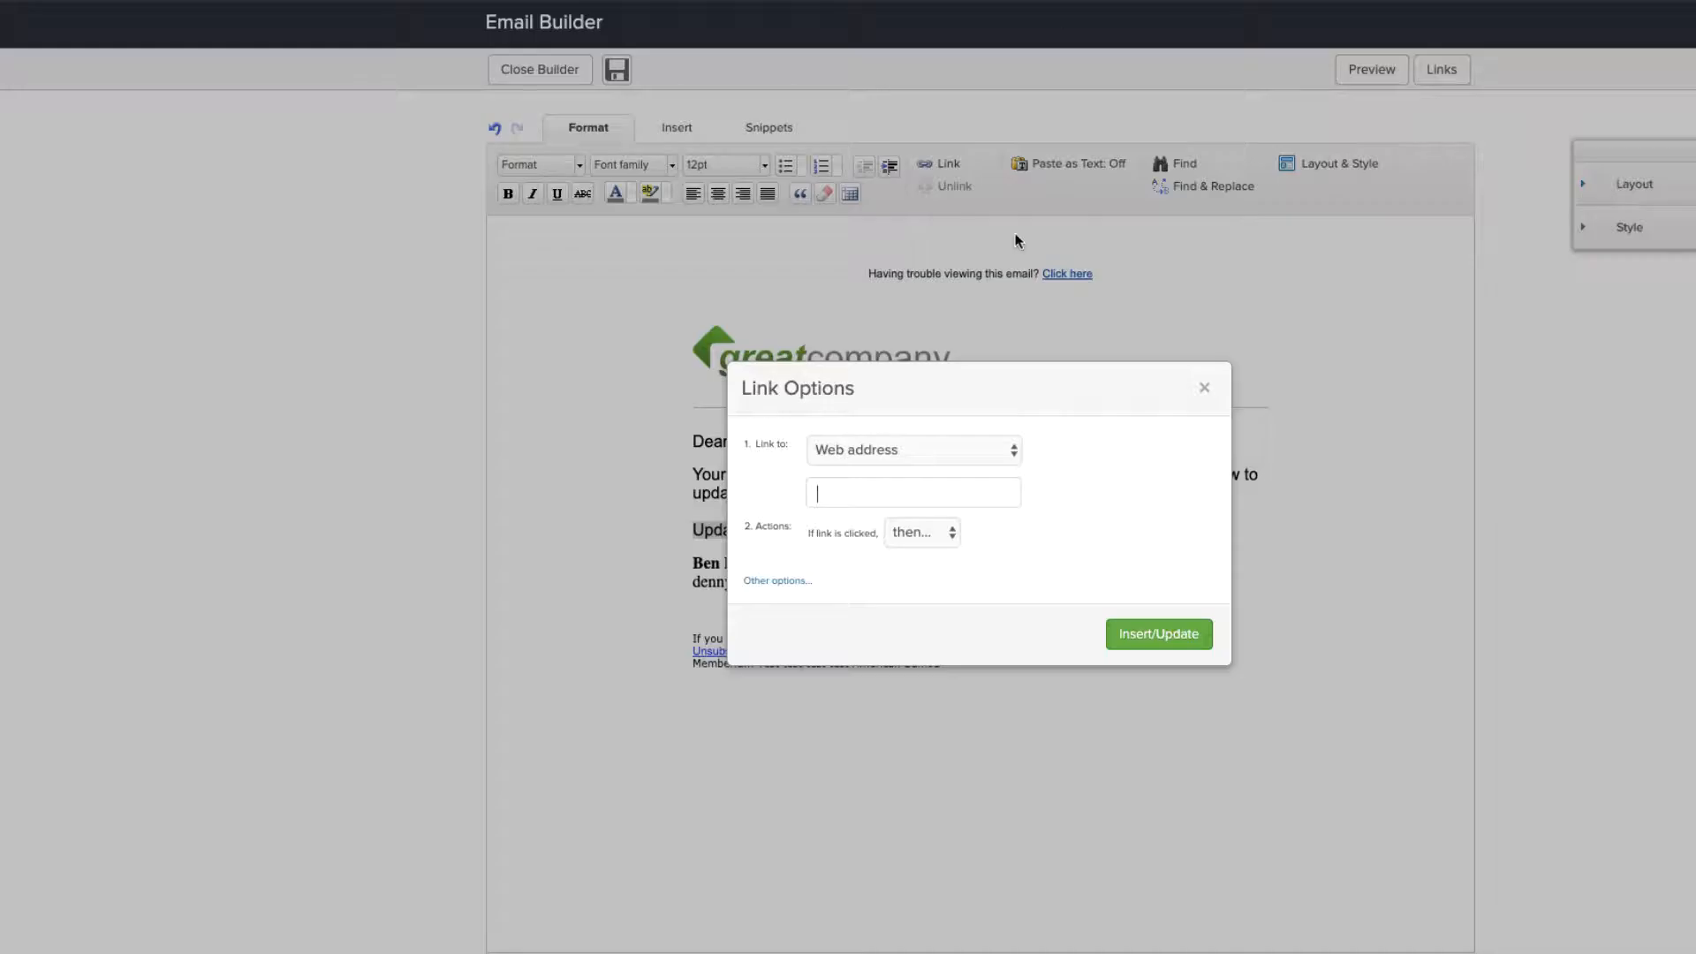
# Step: Paste the Memberium autologin URL into the link's web address field
pyautogui.rightClick(863, 492)
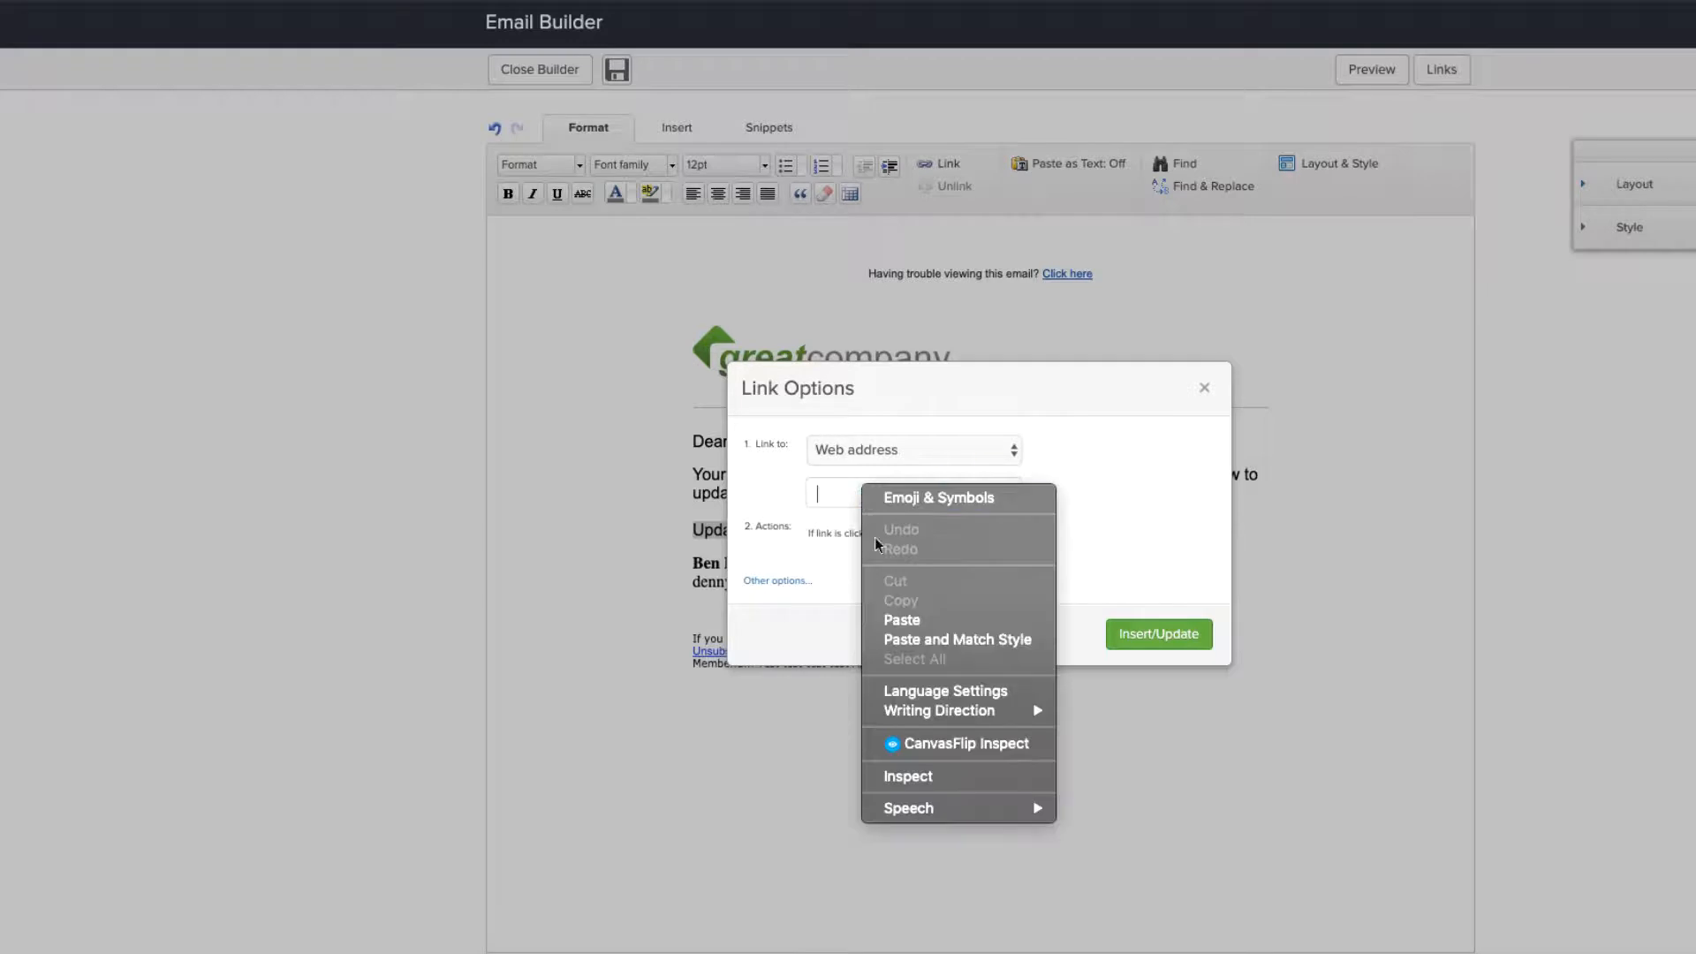
pyautogui.click(899, 608)
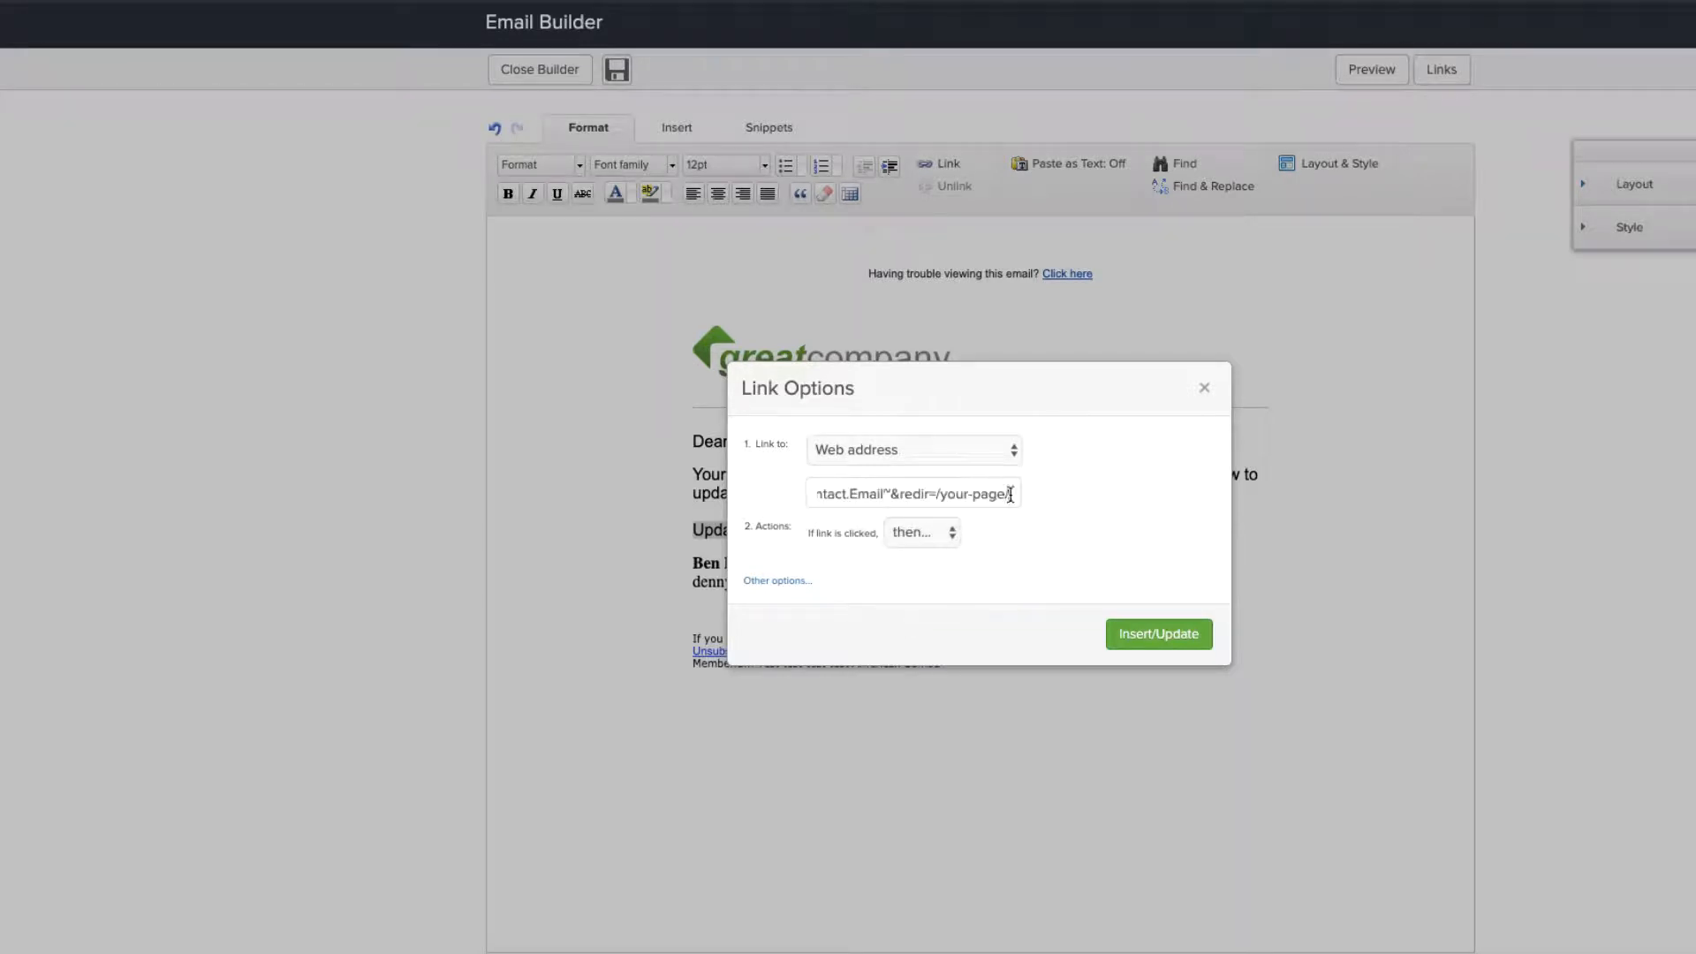
pyautogui.moveTo(1012, 493); pyautogui.dragTo(942, 493)
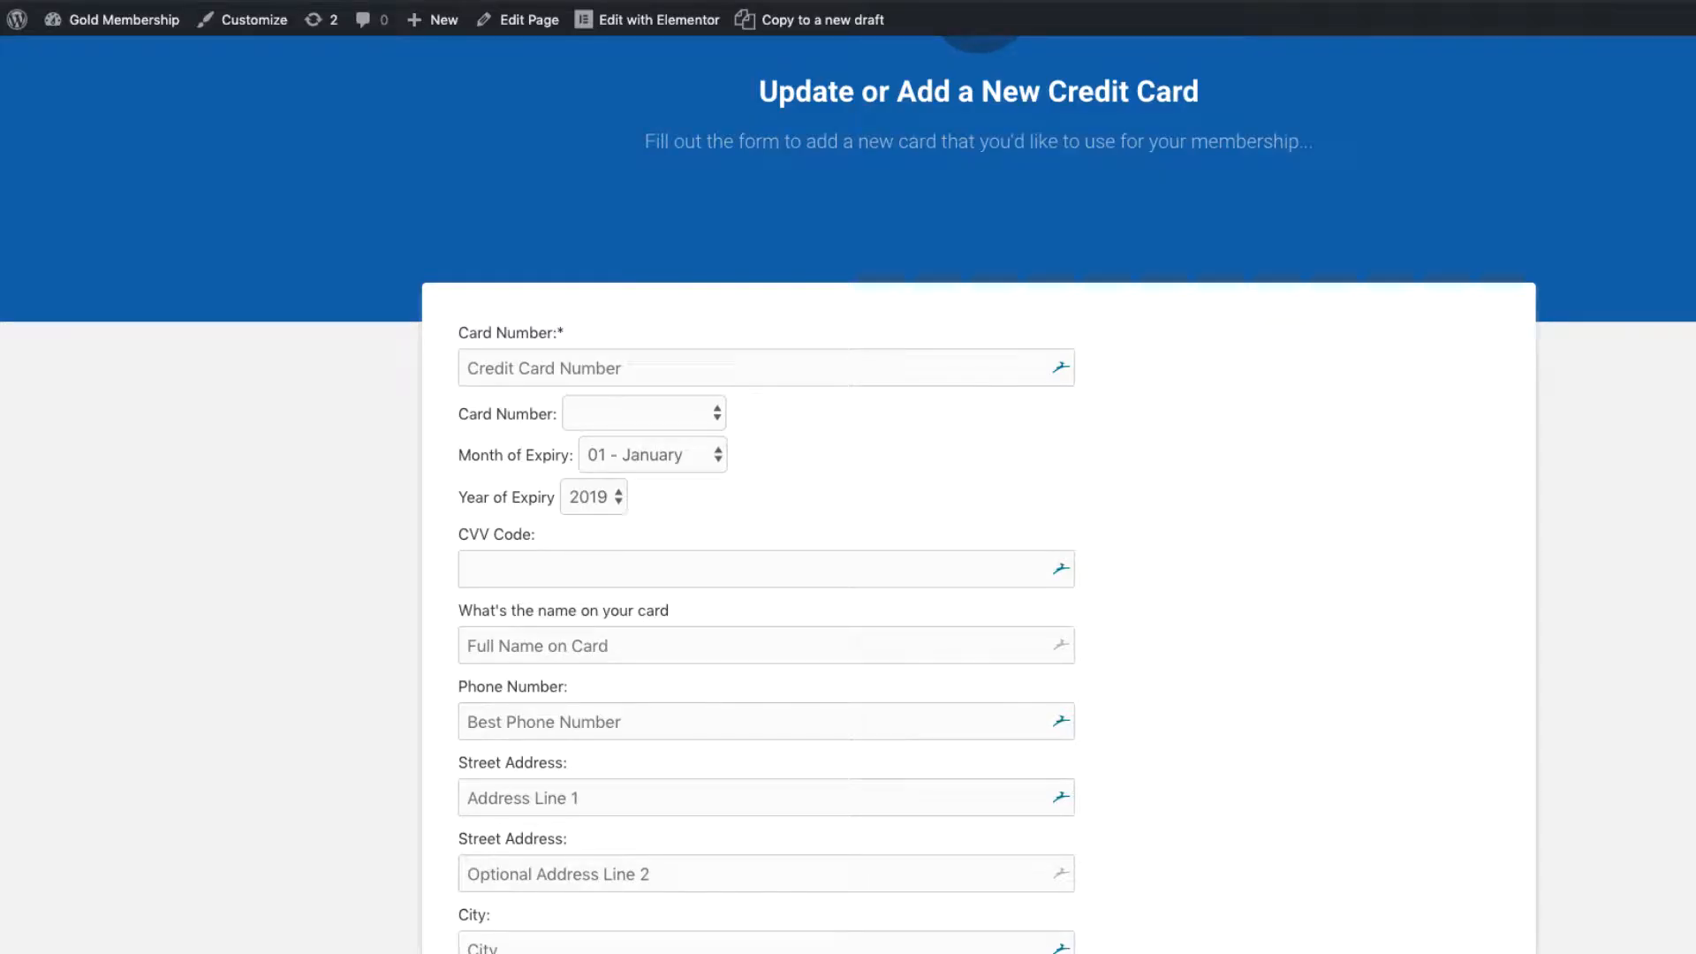
# Step: Copy the credit card page's address to replace the URL's your-page/ placeholder
pyautogui.rightClick(397, 4)
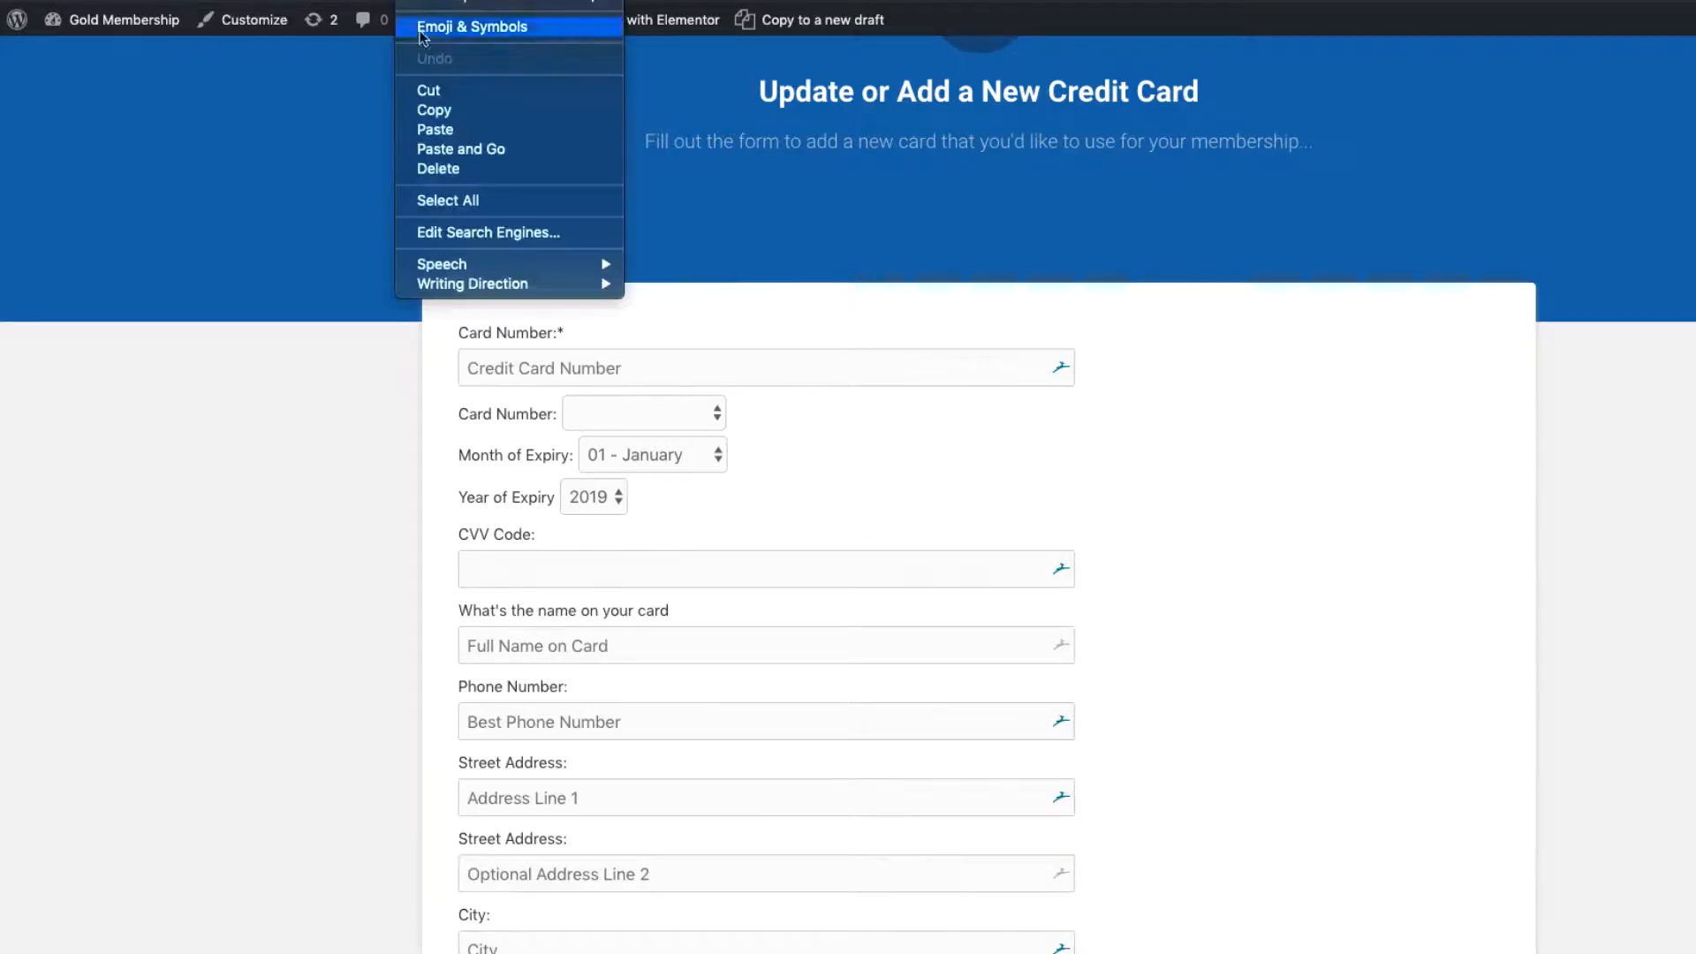
pyautogui.click(433, 108)
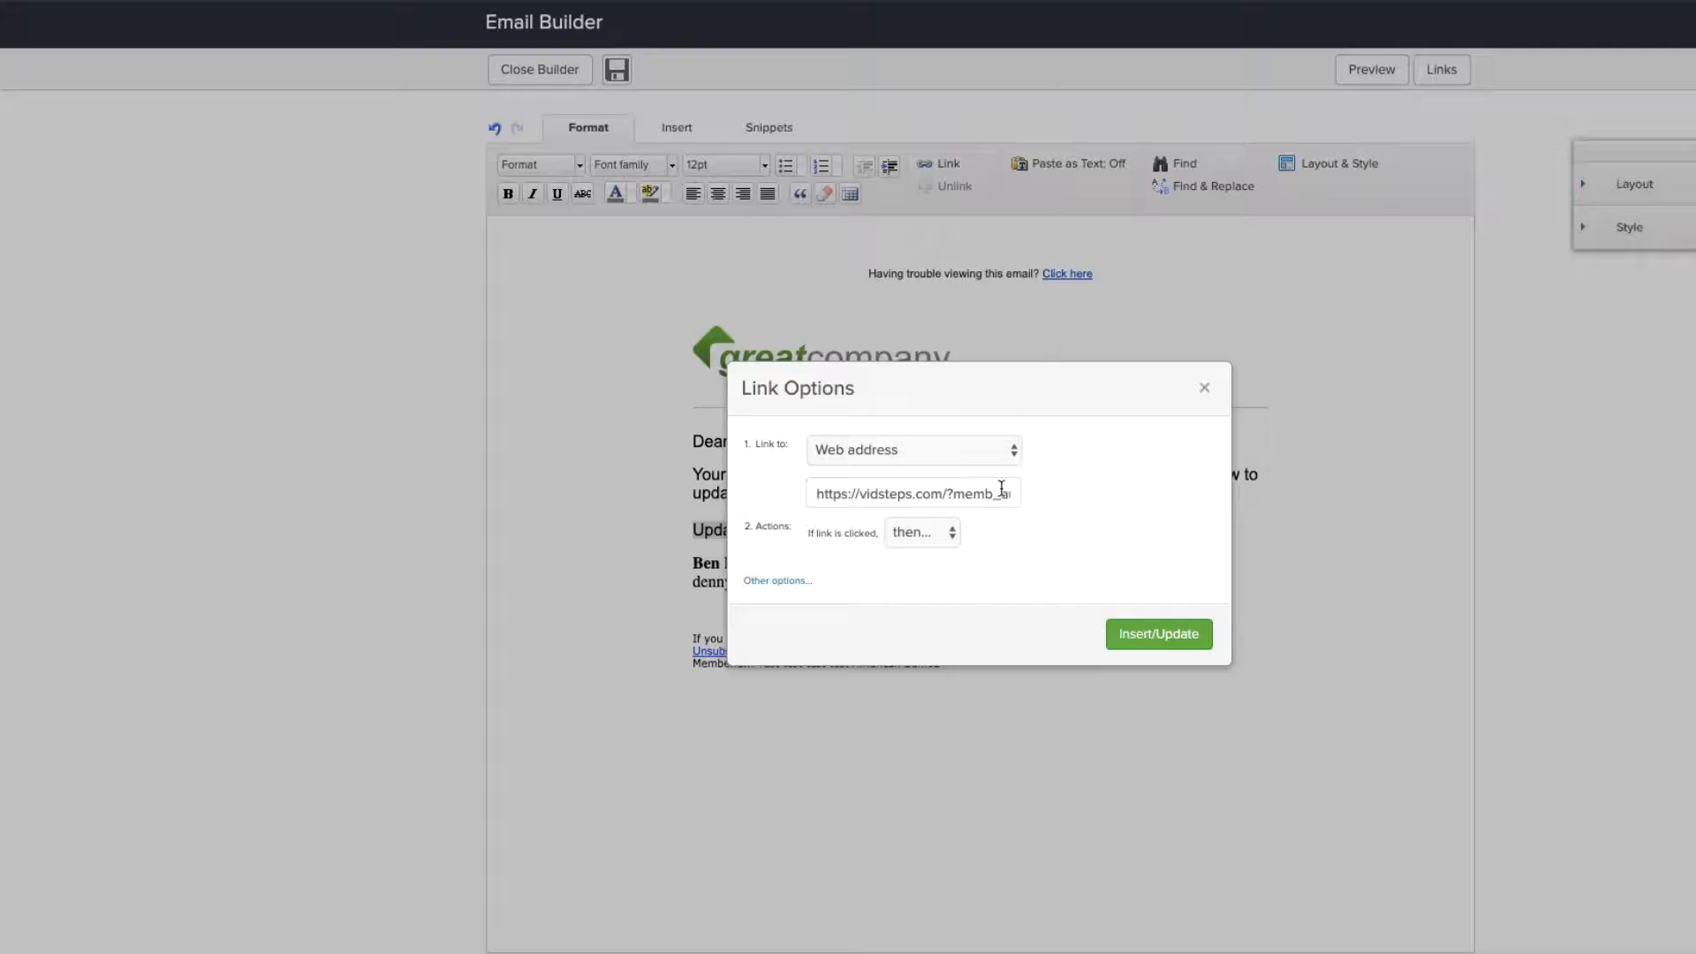
pyautogui.moveTo(968, 492); pyautogui.dragTo(1028, 502)
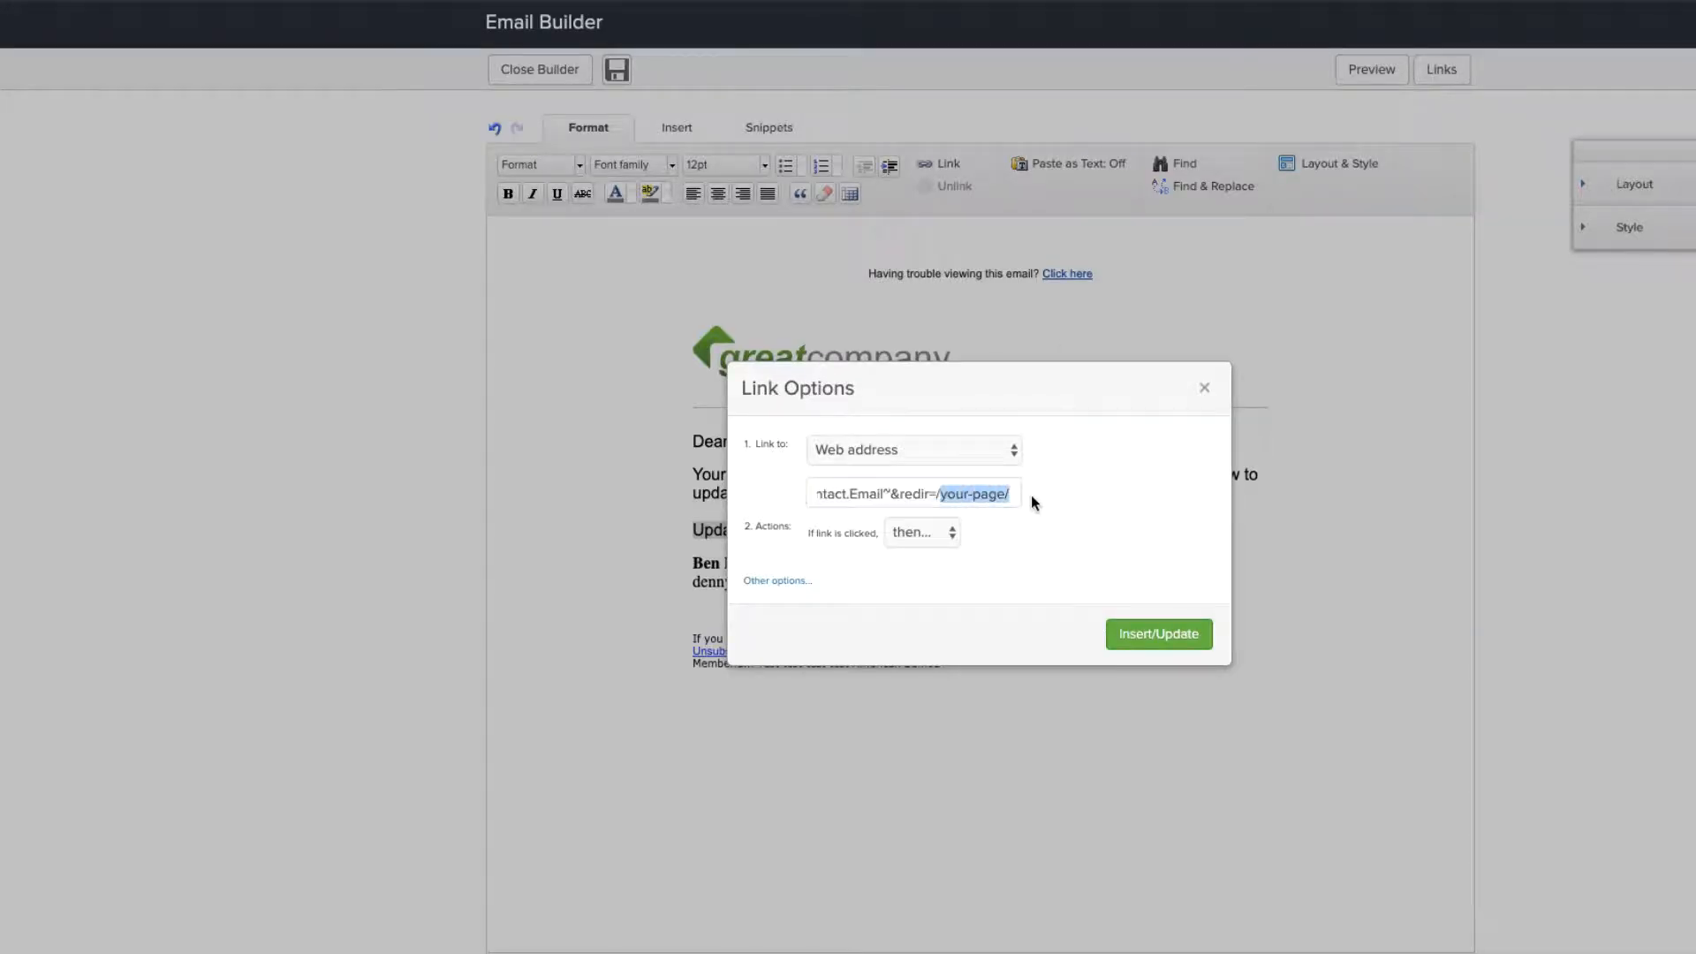
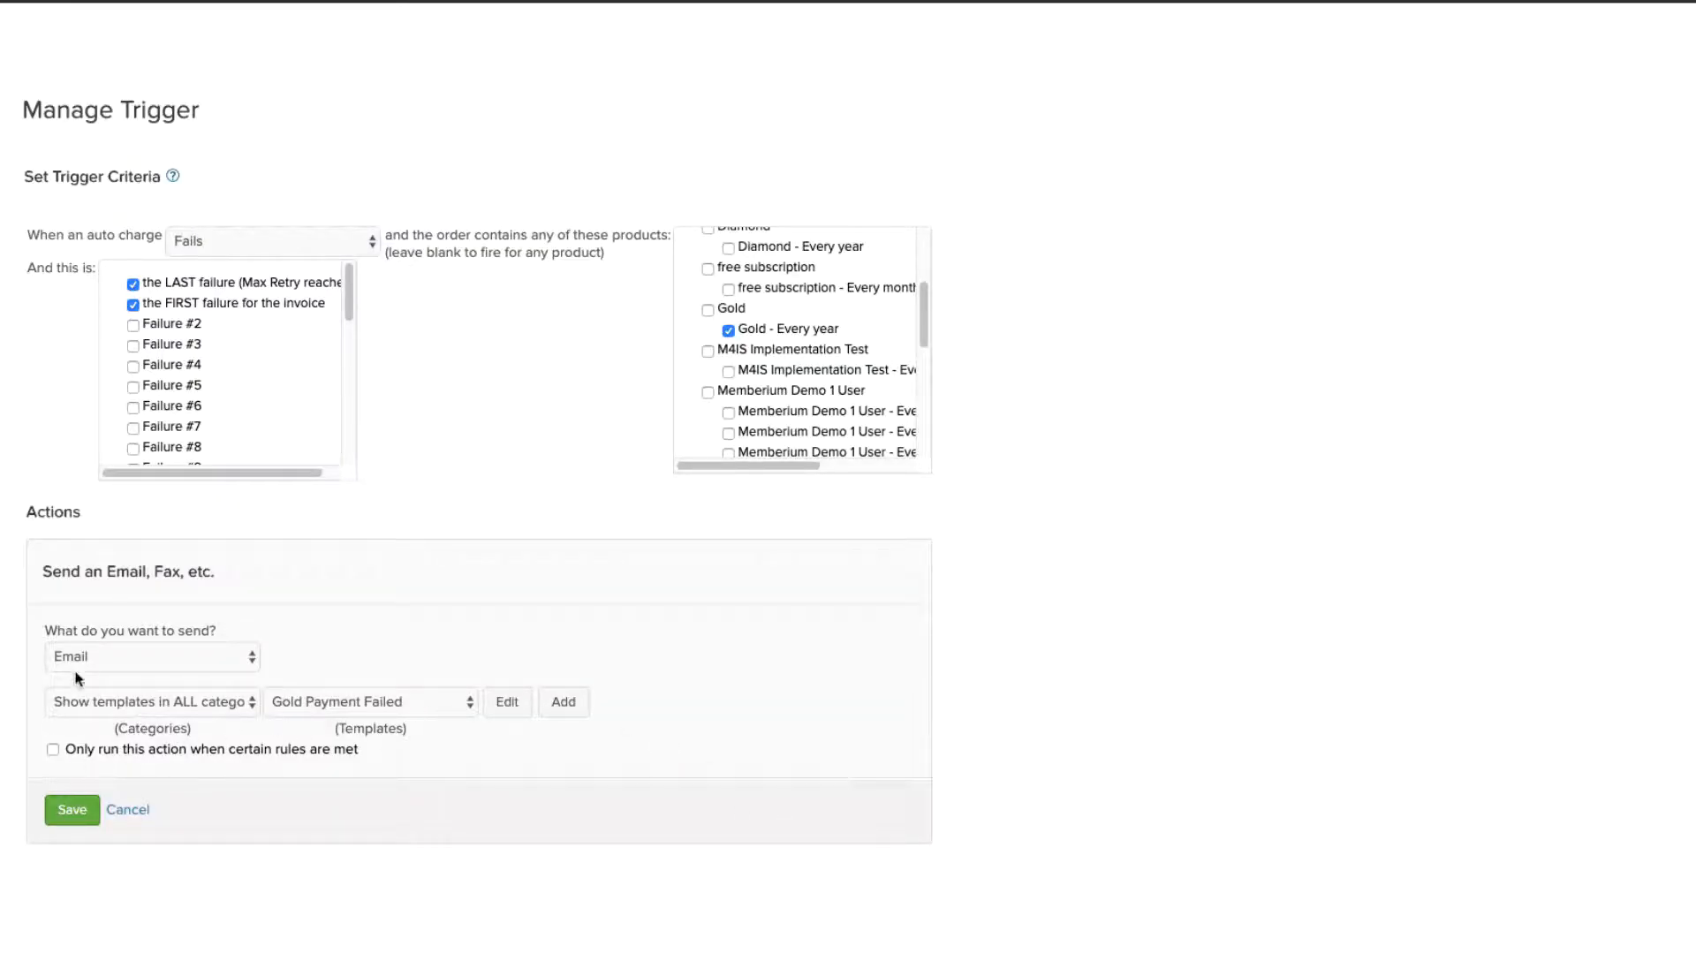
# Step: Set the Send an Email action to the Gold Payment Failed template and save it
pyautogui.click(356, 701)
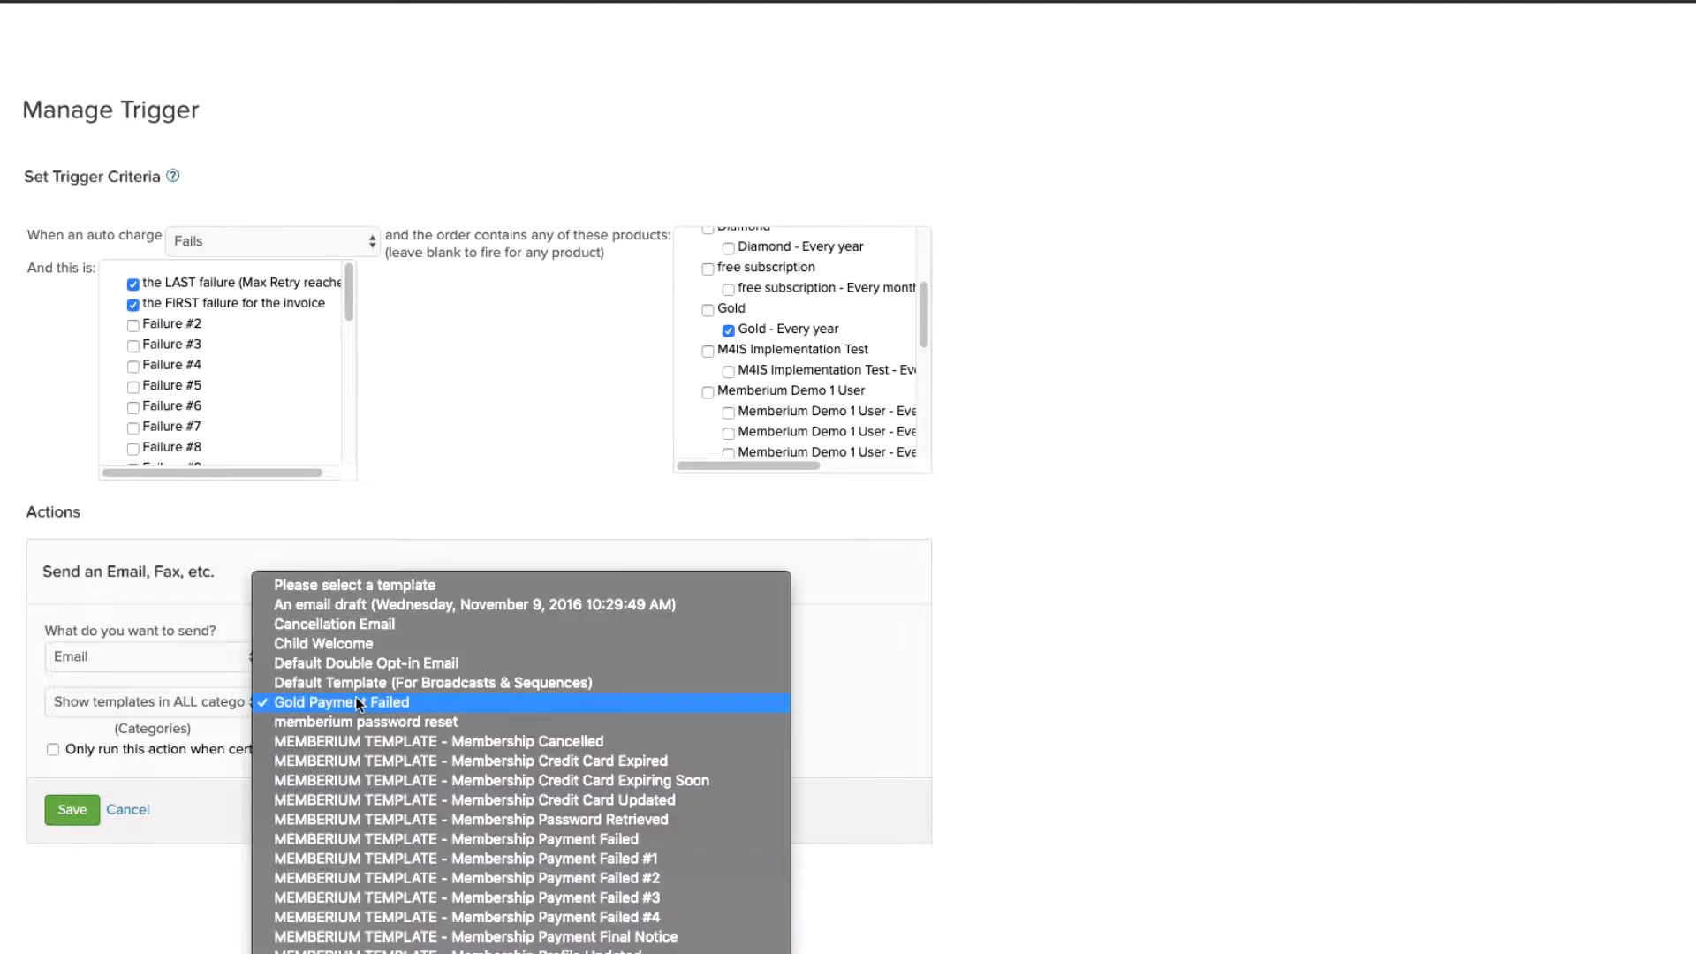
pyautogui.click(355, 701)
pyautogui.click(72, 809)
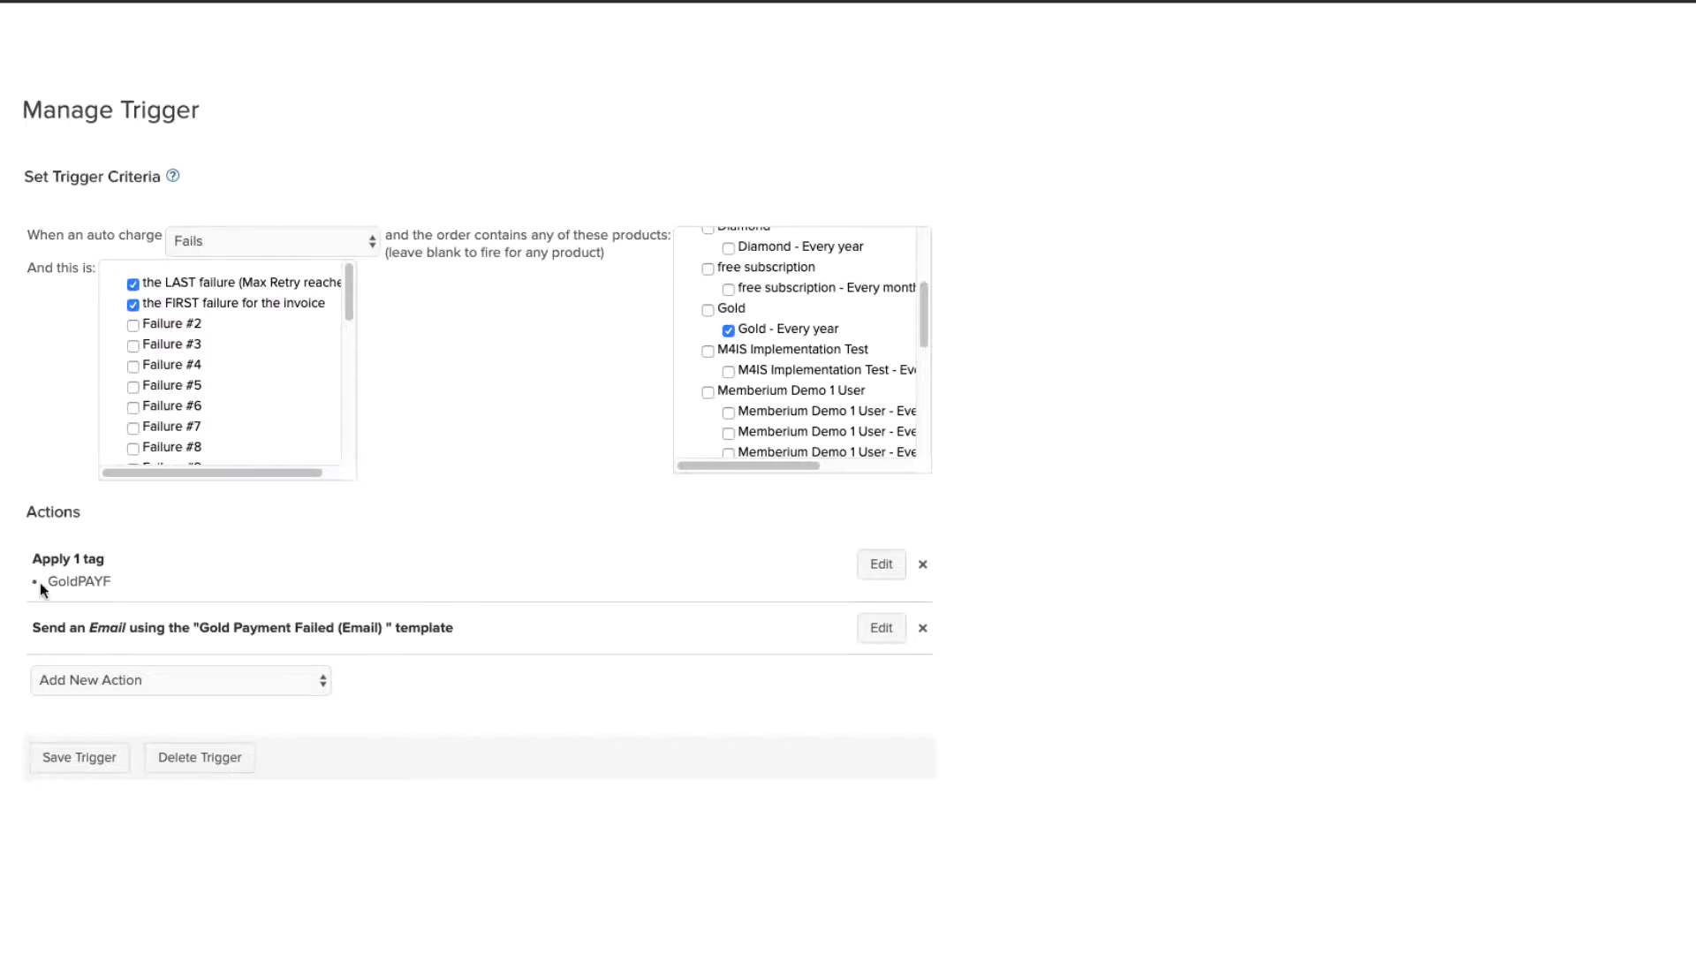
# Step: Point out the trigger's GoldPAYF tag action and its email action
pyautogui.moveTo(42, 581); pyautogui.dragTo(151, 585)
pyautogui.click(160, 585)
pyautogui.moveTo(45, 630); pyautogui.dragTo(104, 629)
pyautogui.click(191, 631)
# Step: Save the failed-charge trigger and start a new autocharge-attempt billing trigger
pyautogui.click(94, 757)
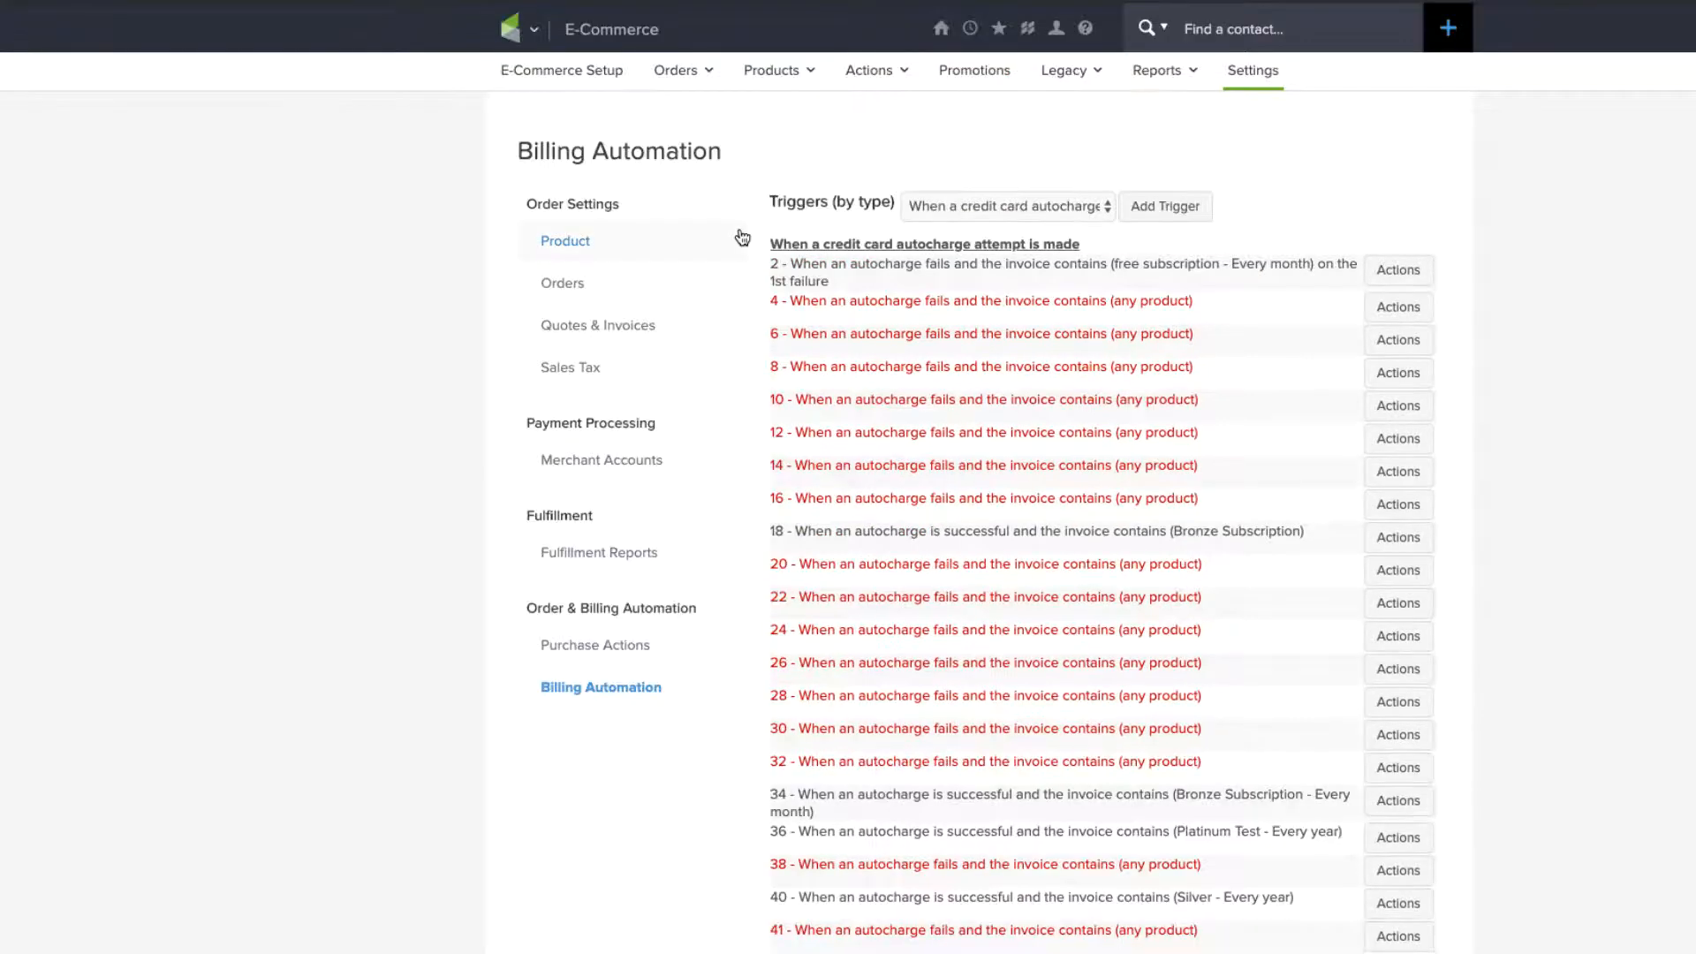
pyautogui.click(937, 207)
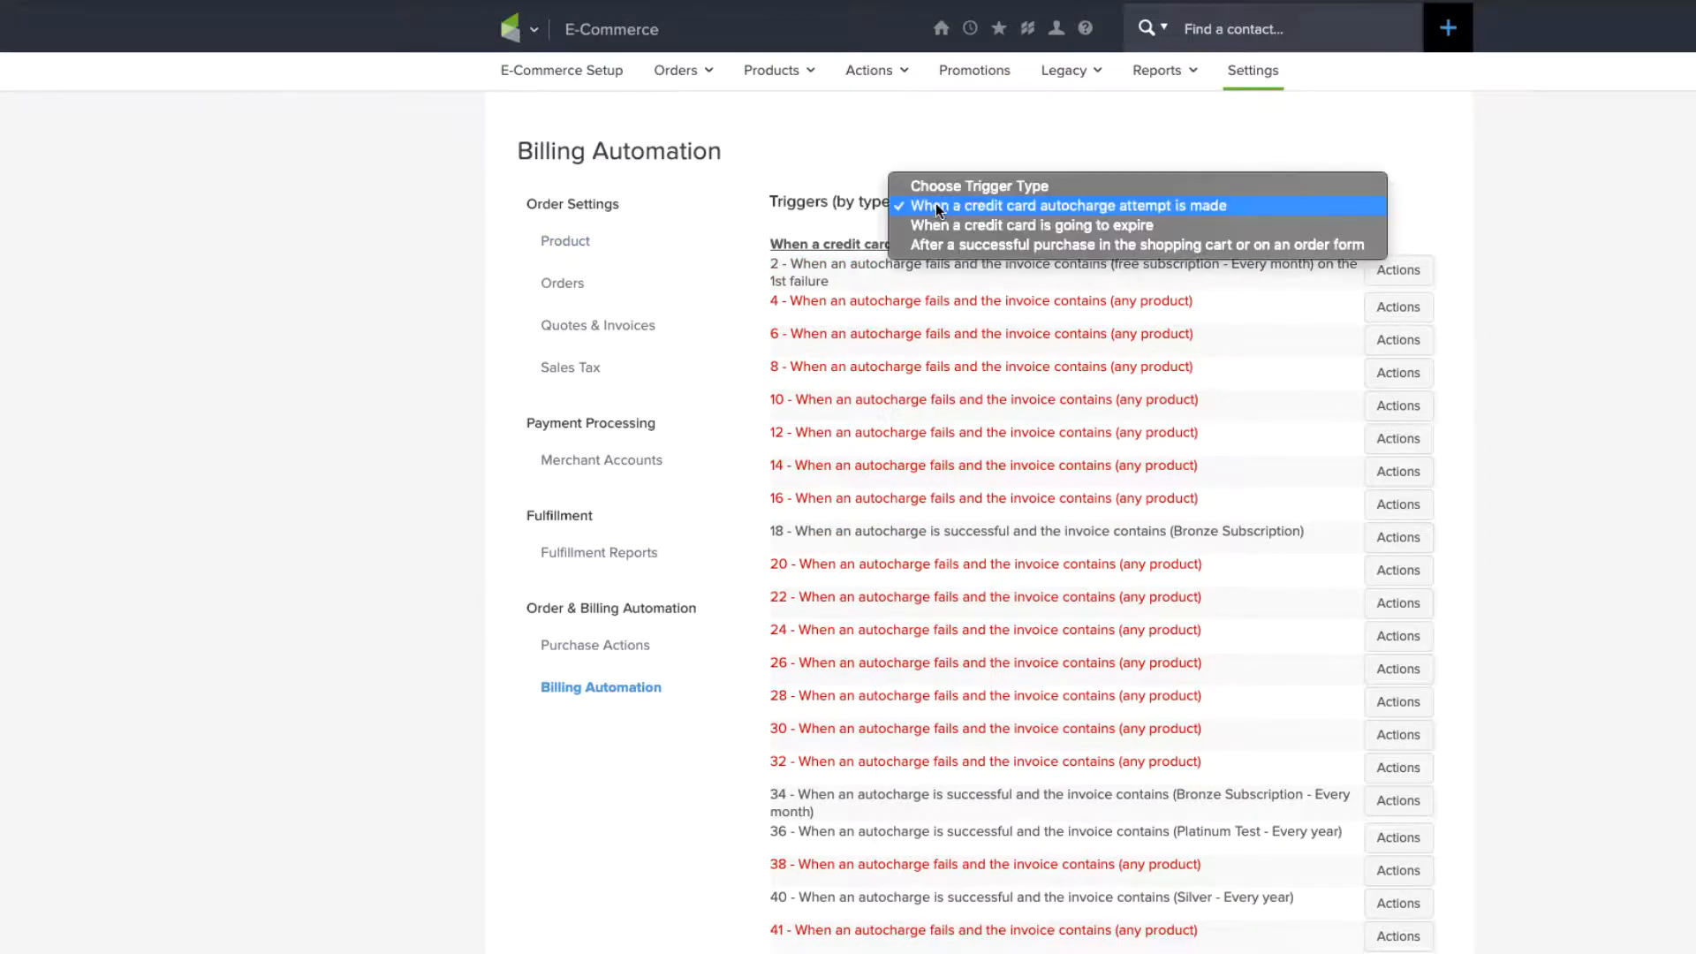
pyautogui.click(942, 205)
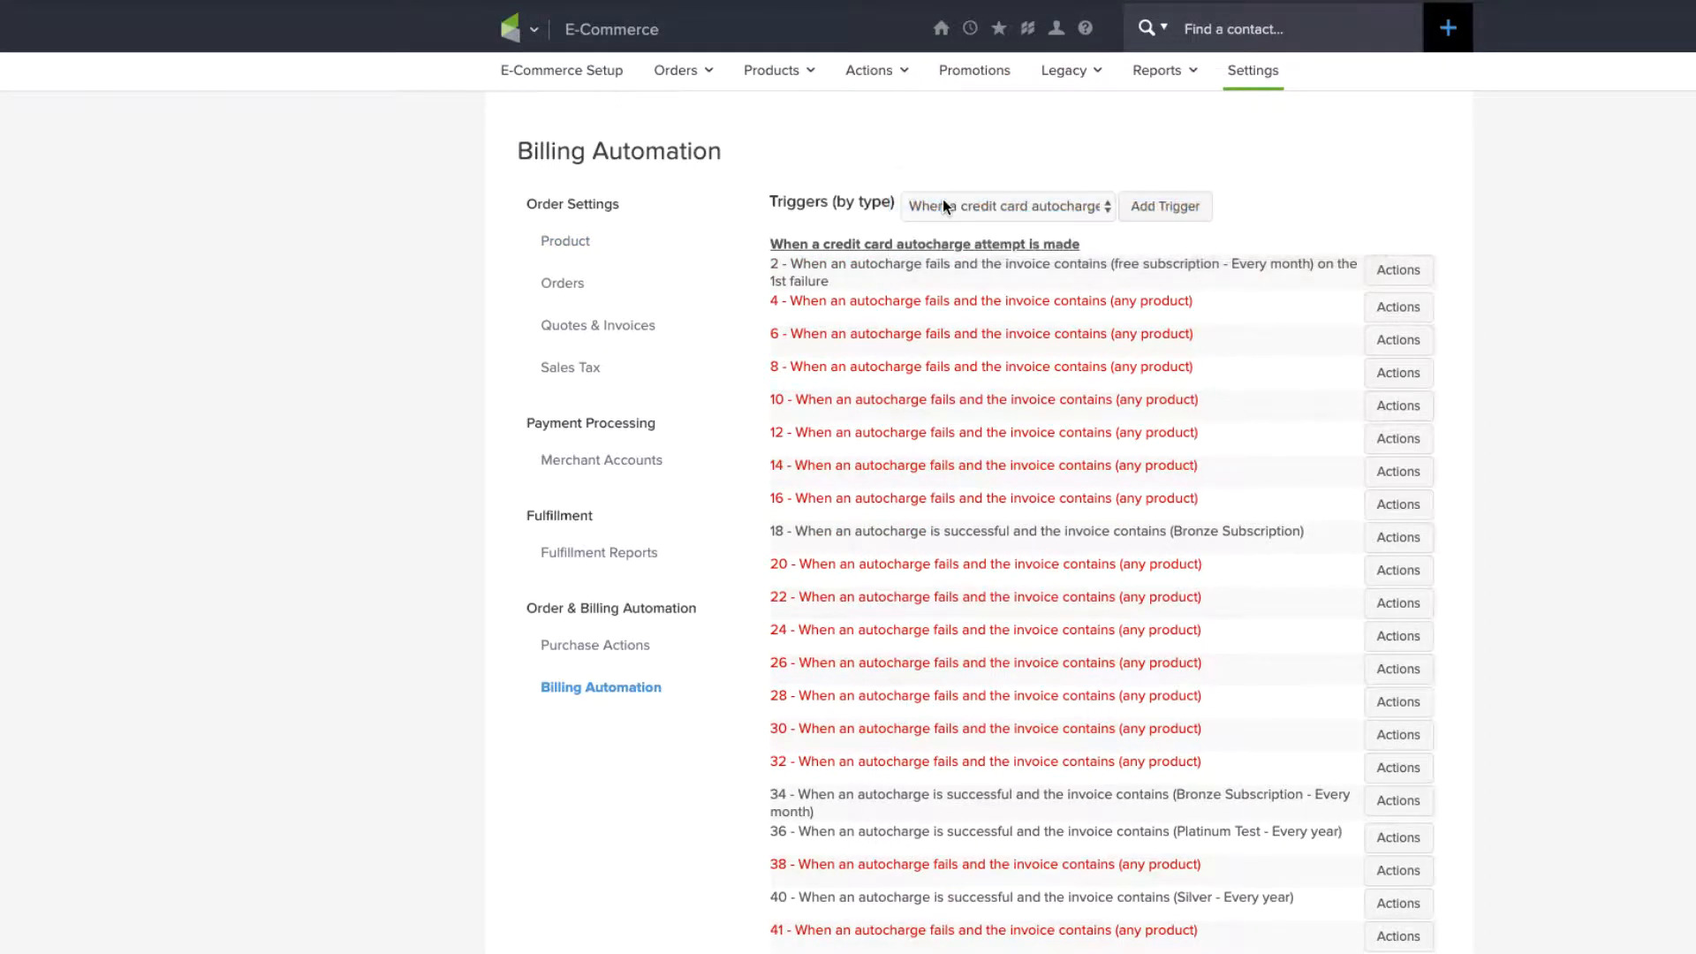
pyautogui.click(1167, 205)
# Step: Make the new trigger fire on successful Gold - Every year charges, whether the previous charge failed or not
pyautogui.click(329, 241)
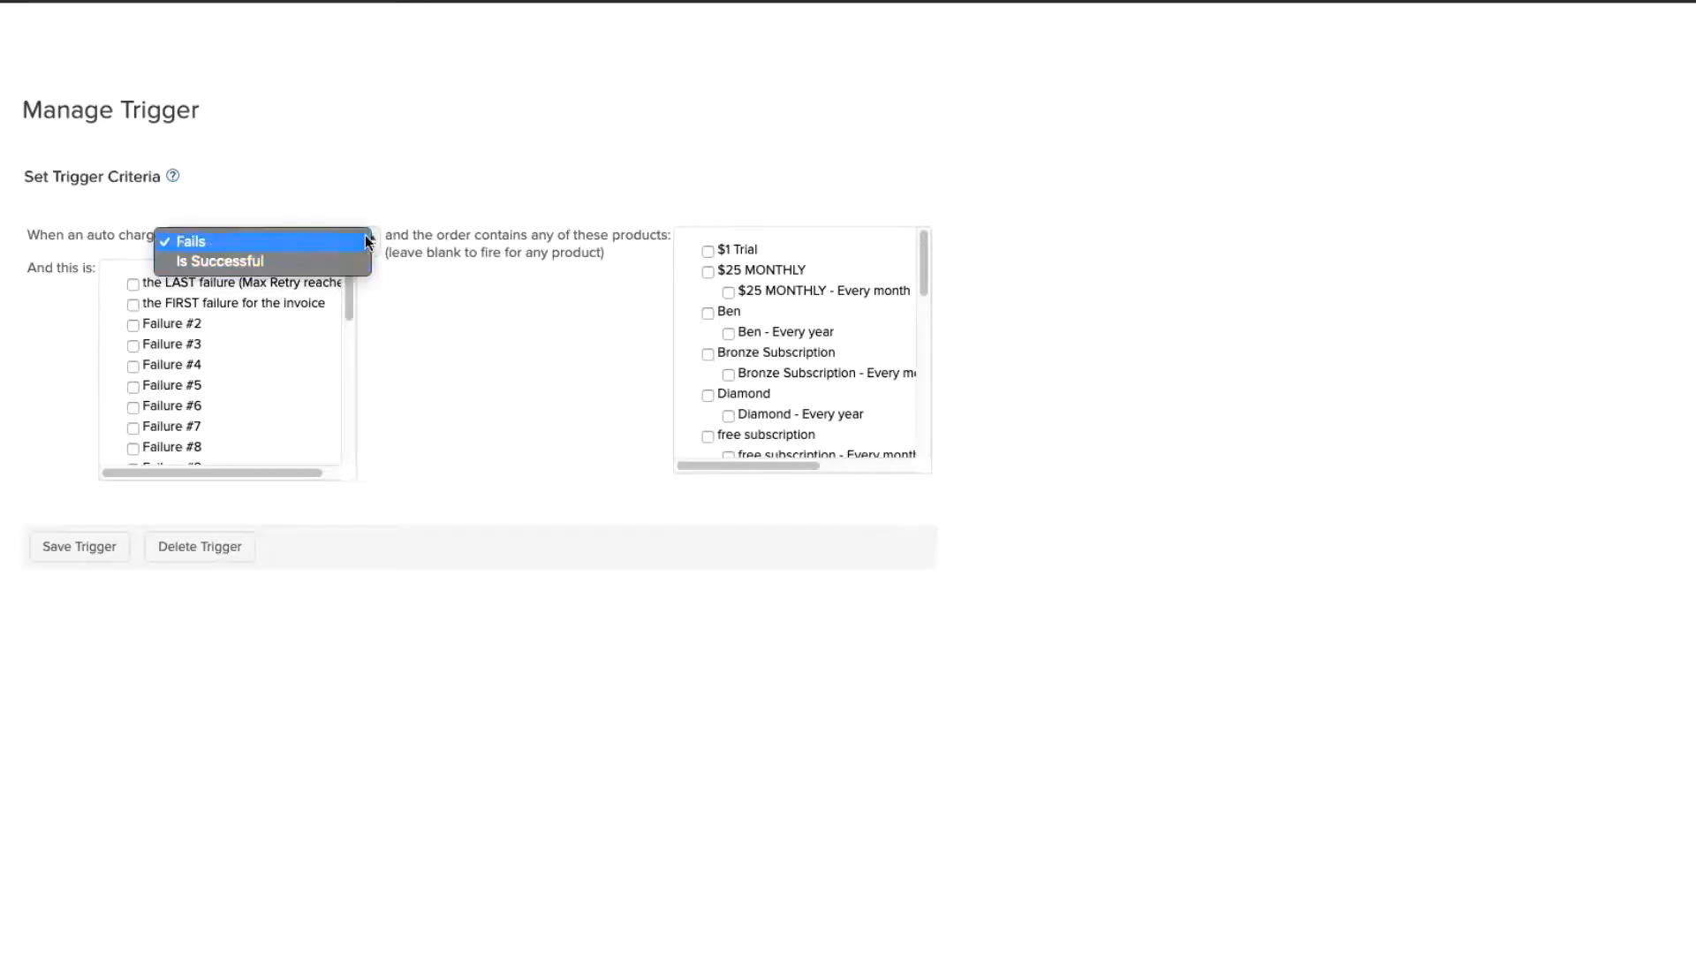
pyautogui.click(203, 261)
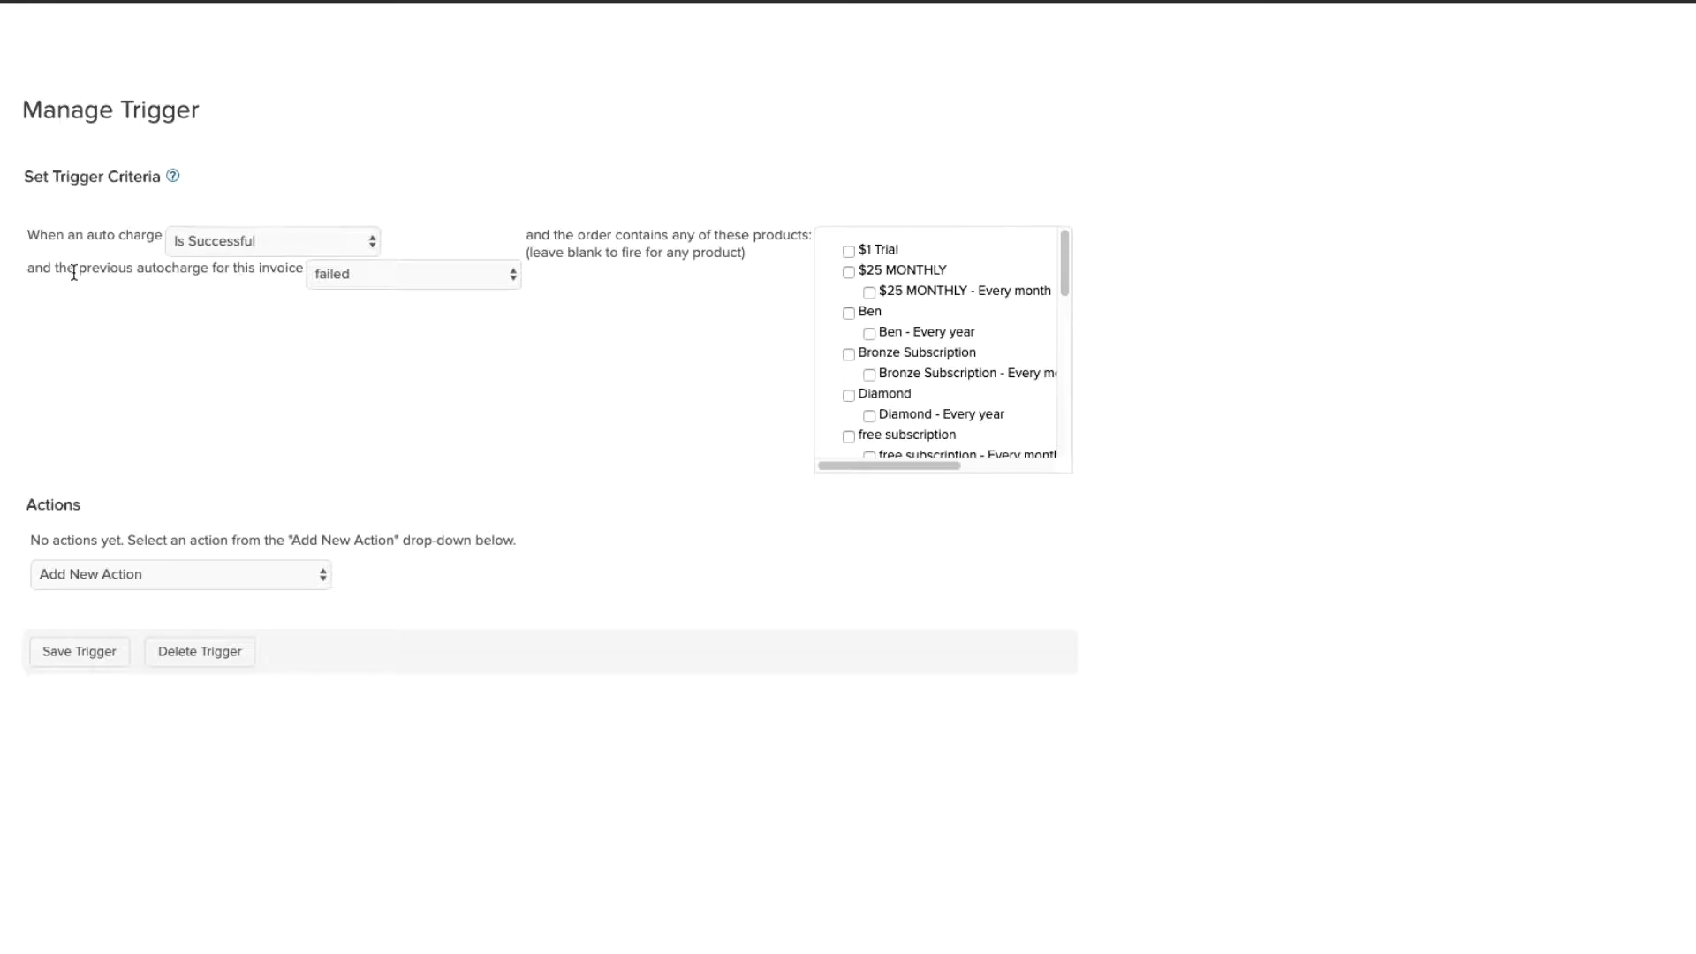
pyautogui.moveTo(76, 270); pyautogui.dragTo(299, 270)
pyautogui.click(318, 274)
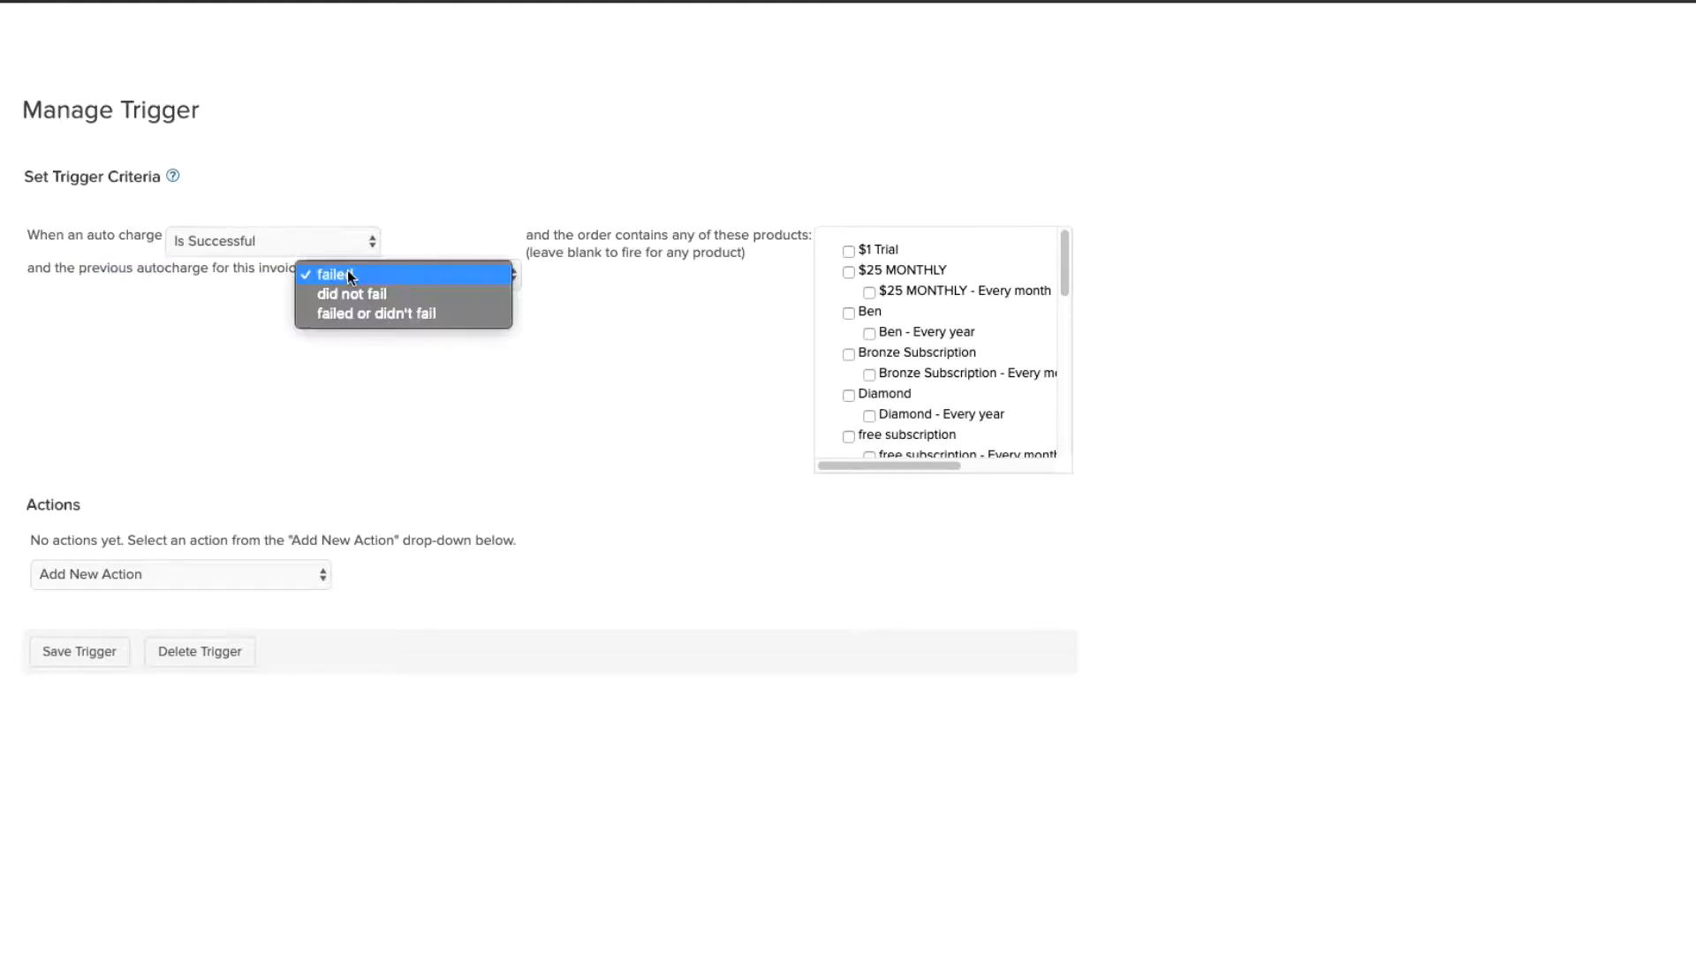
pyautogui.click(336, 315)
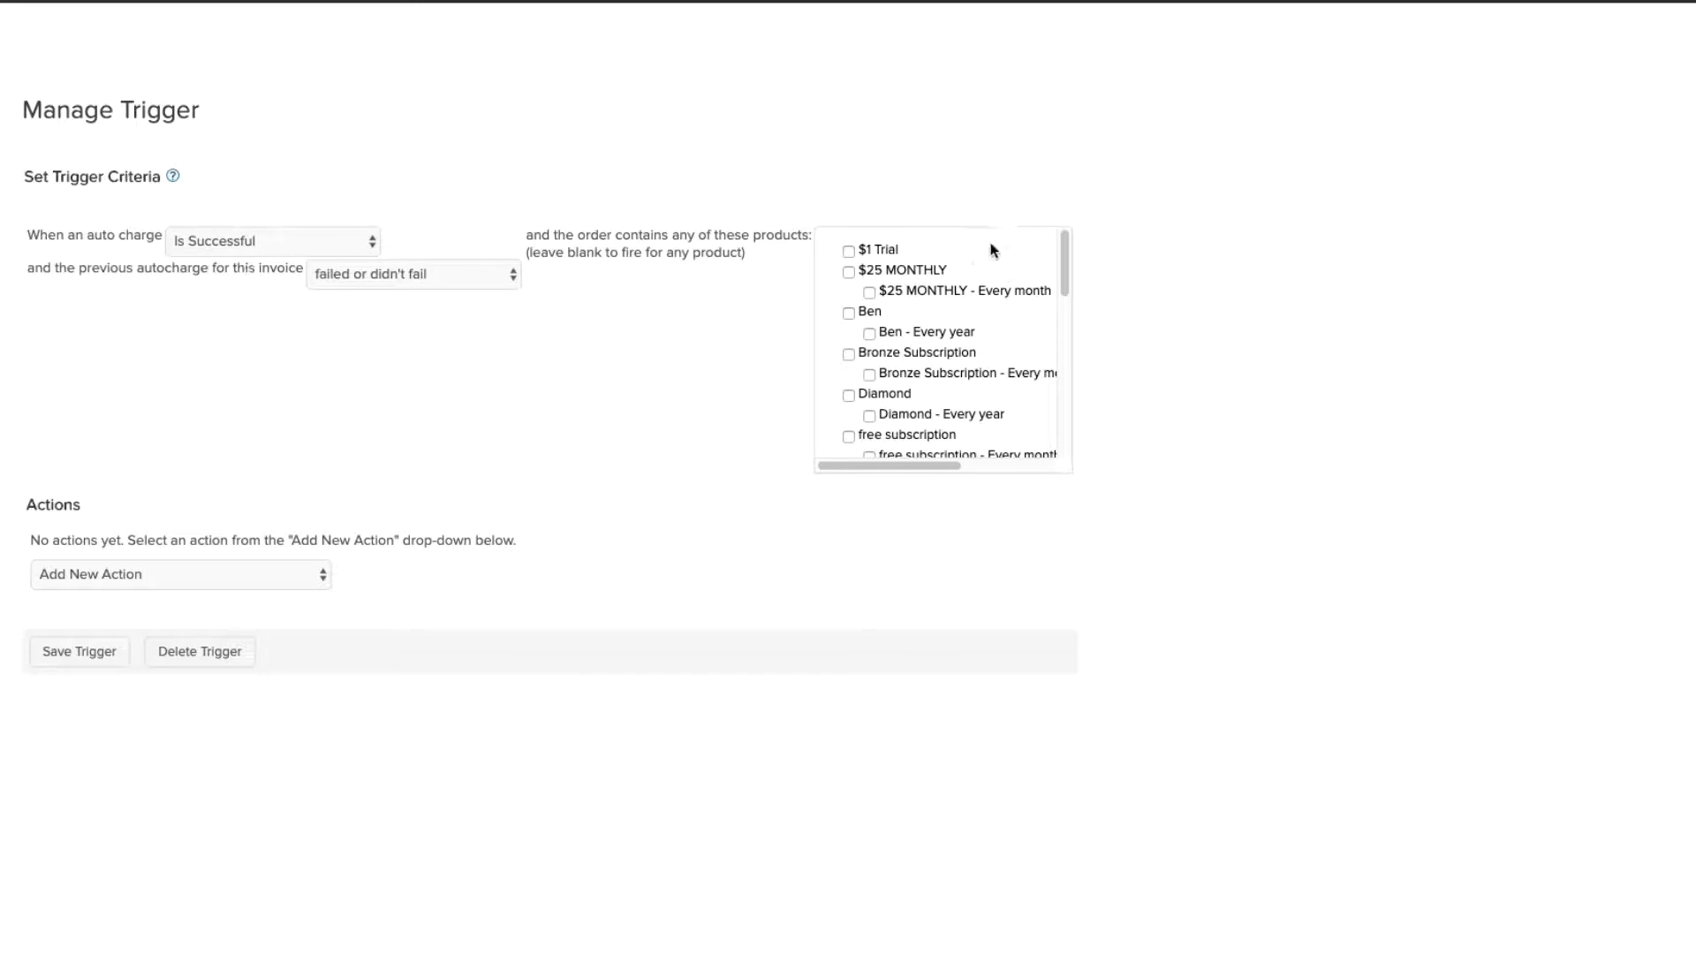
pyautogui.scroll(-3, 1056, 251)
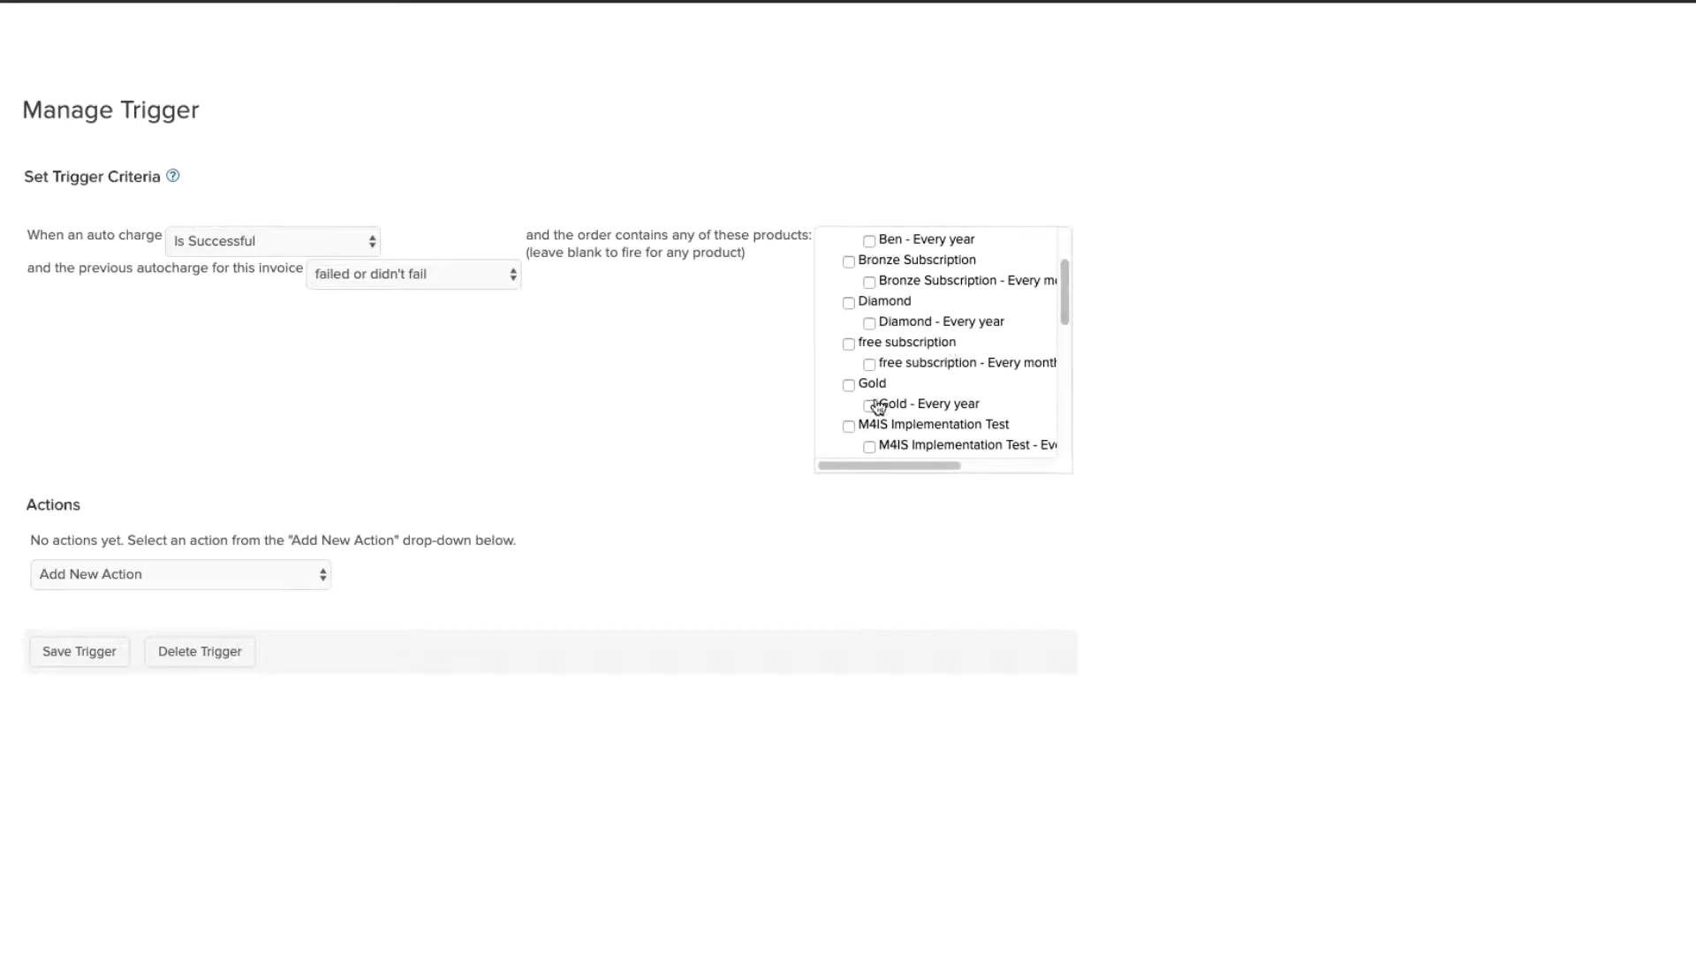
pyautogui.click(869, 406)
pyautogui.click(78, 570)
# Step: Add an Apply/Remove tag action that removes the Memberships GoldPAYF tag
pyautogui.click(89, 587)
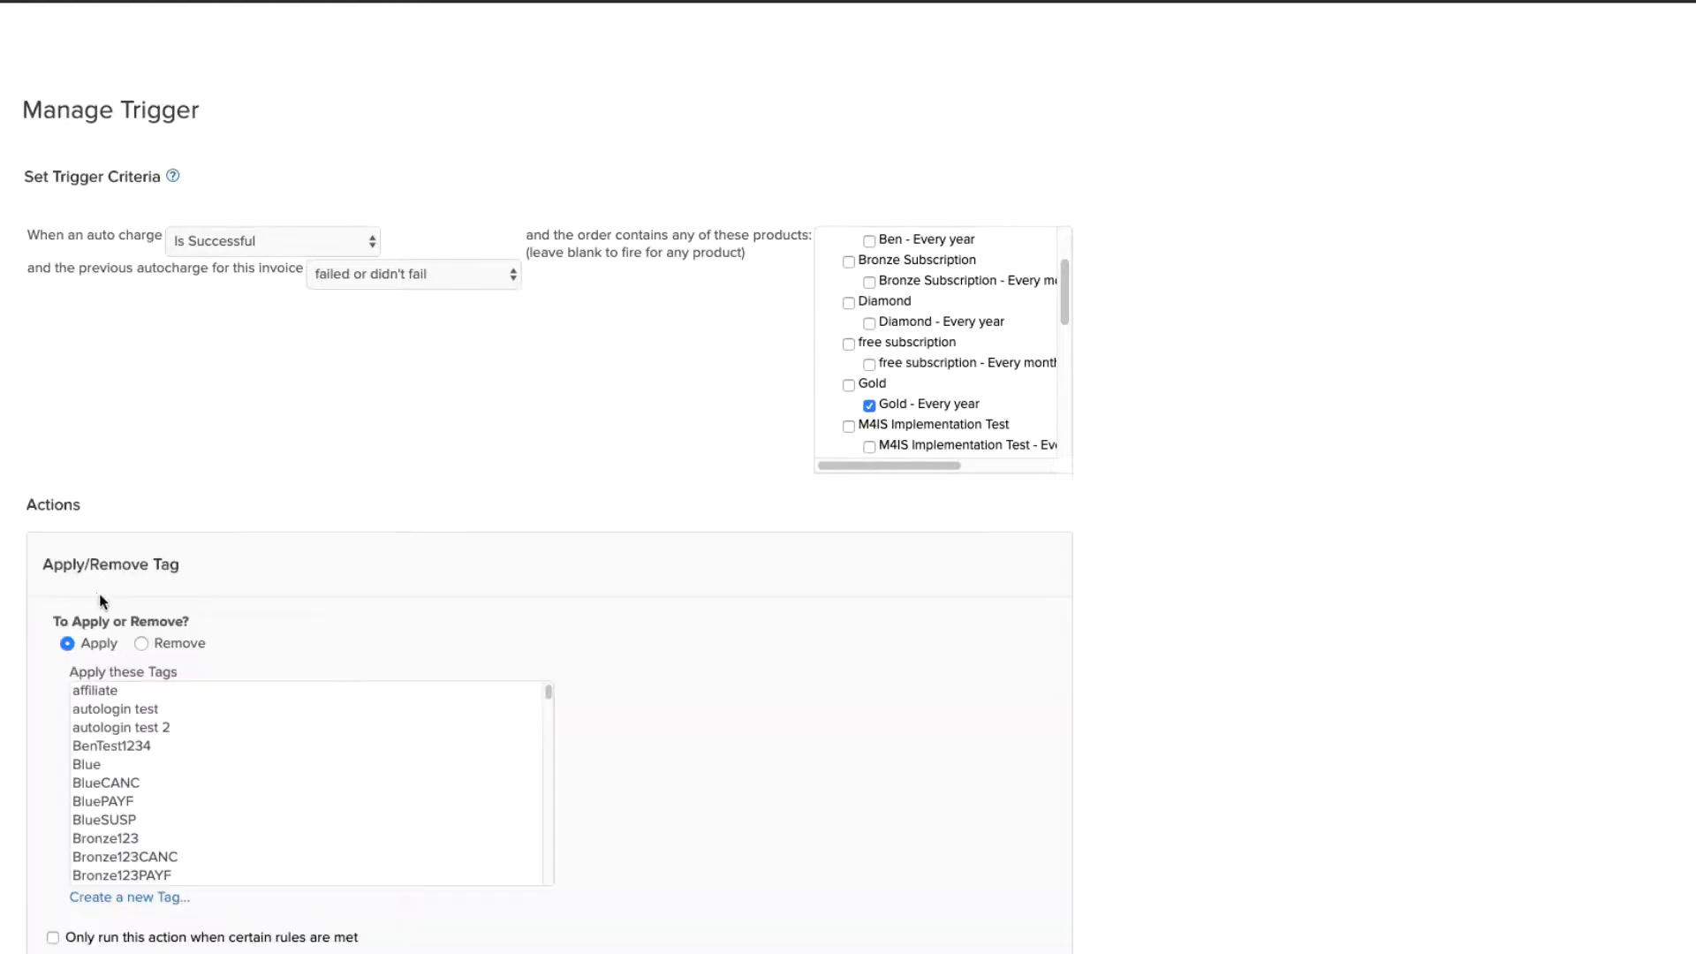
pyautogui.click(141, 646)
pyautogui.scroll(-15, 198, 784)
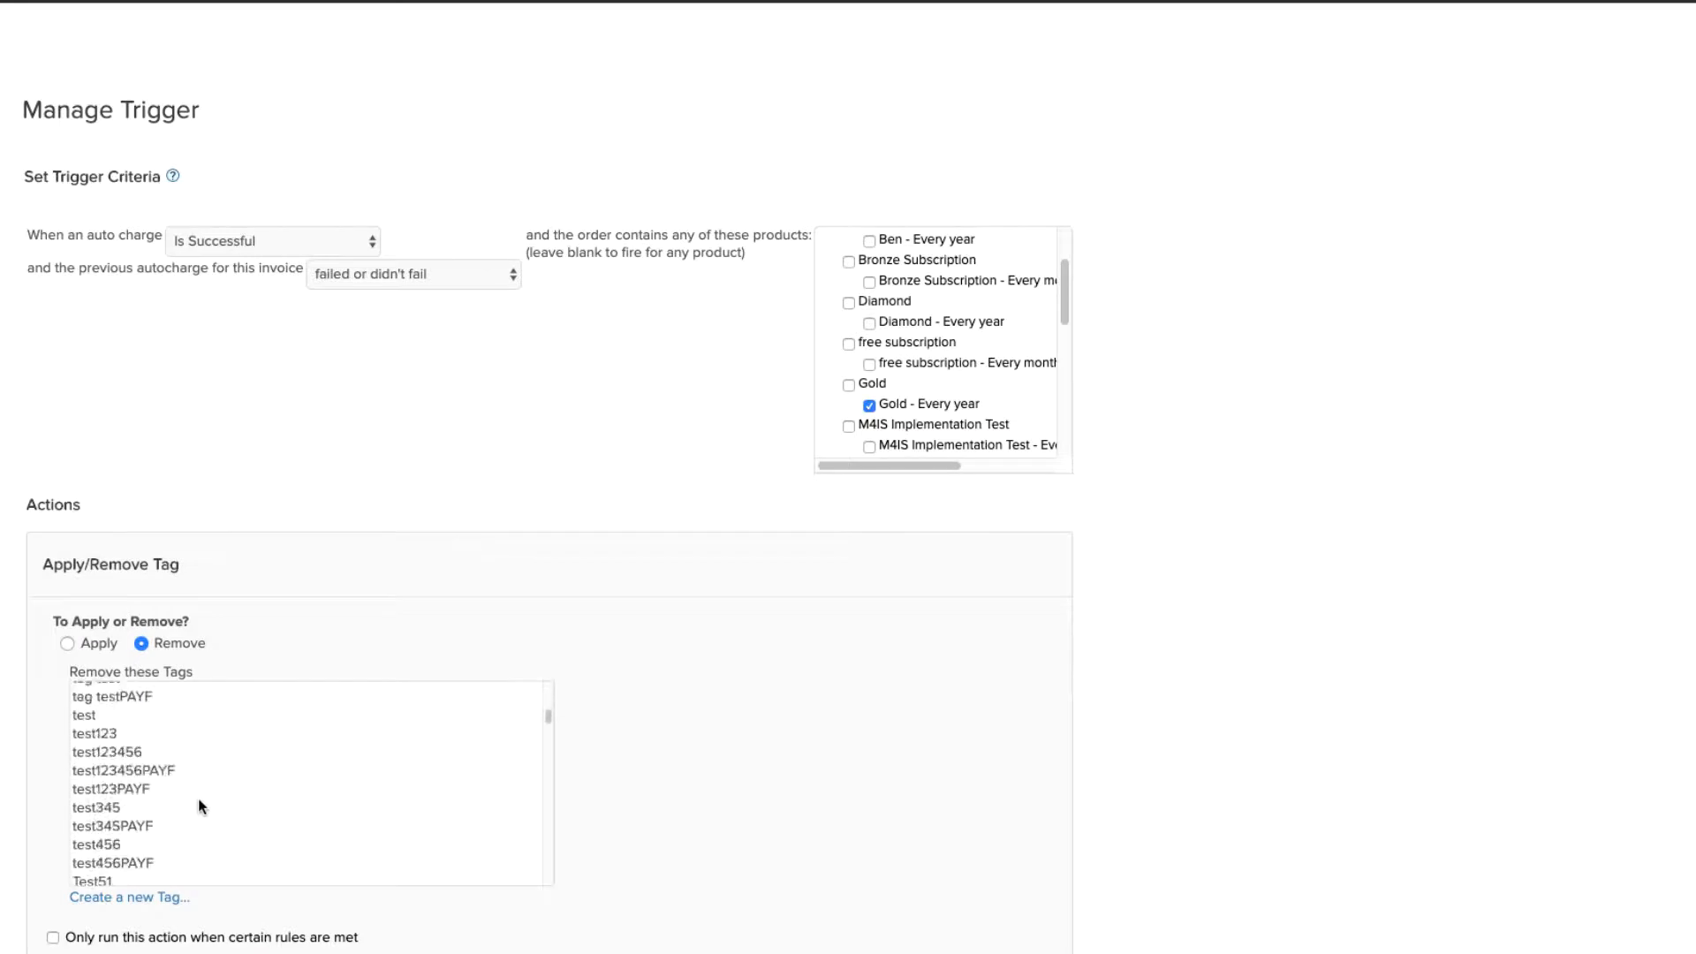
pyautogui.scroll(-15, 203, 818)
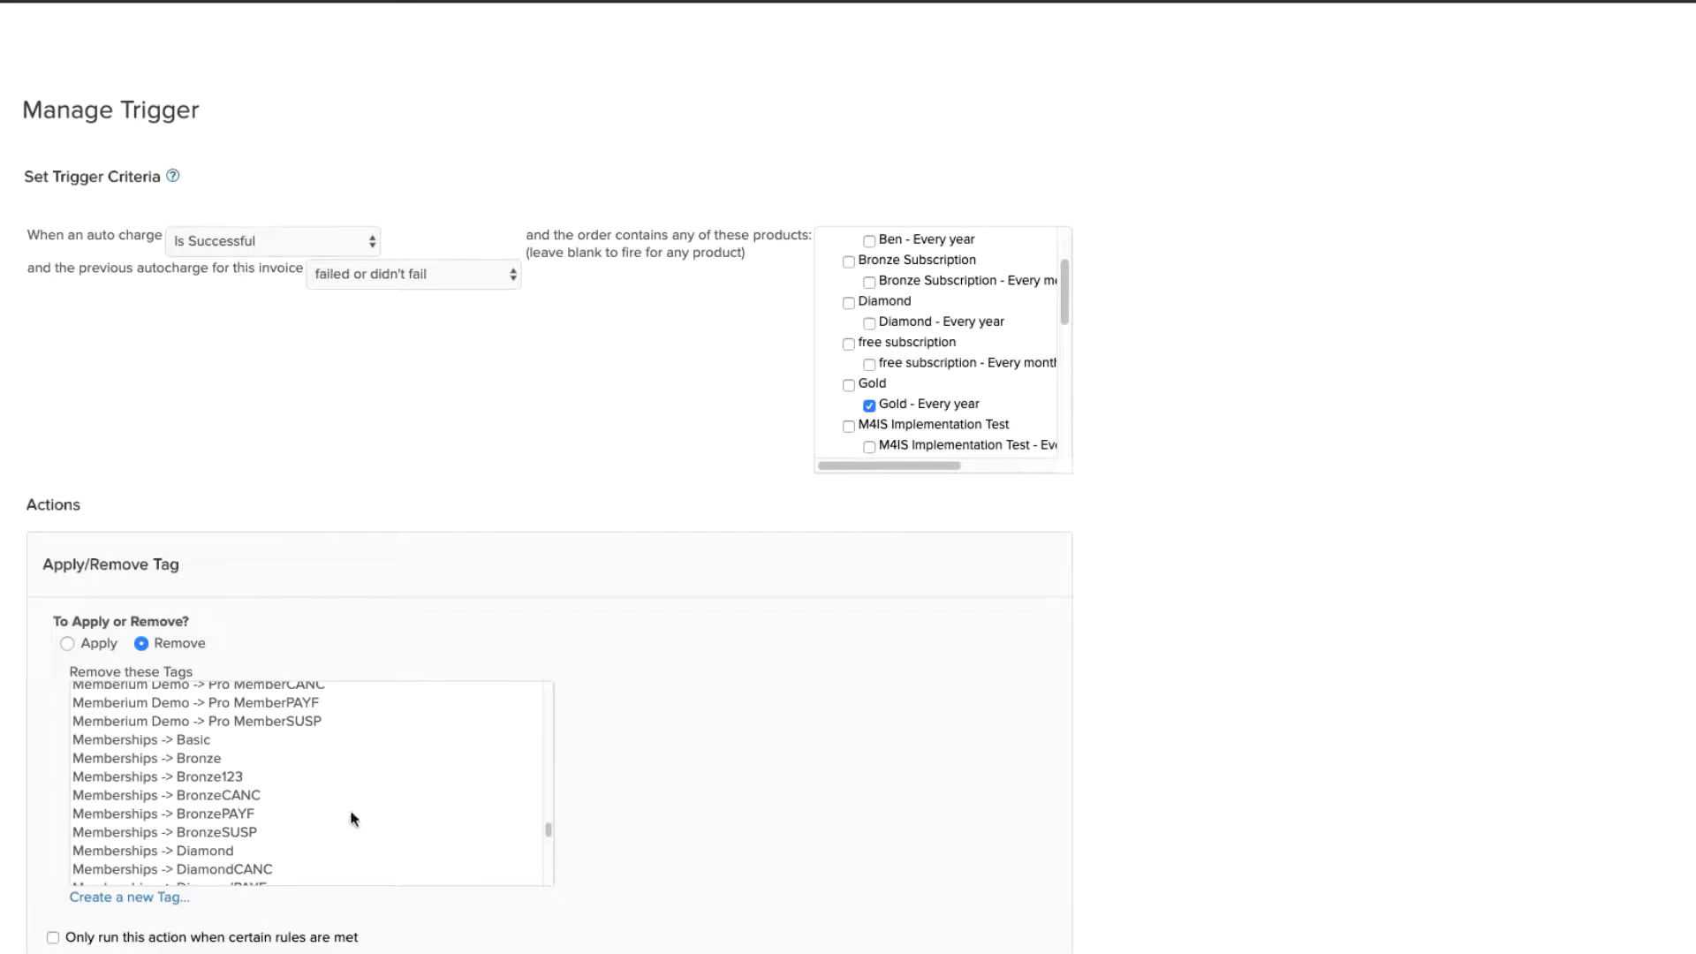
pyautogui.scroll(-3, 349, 815)
pyautogui.scroll(-3, 346, 815)
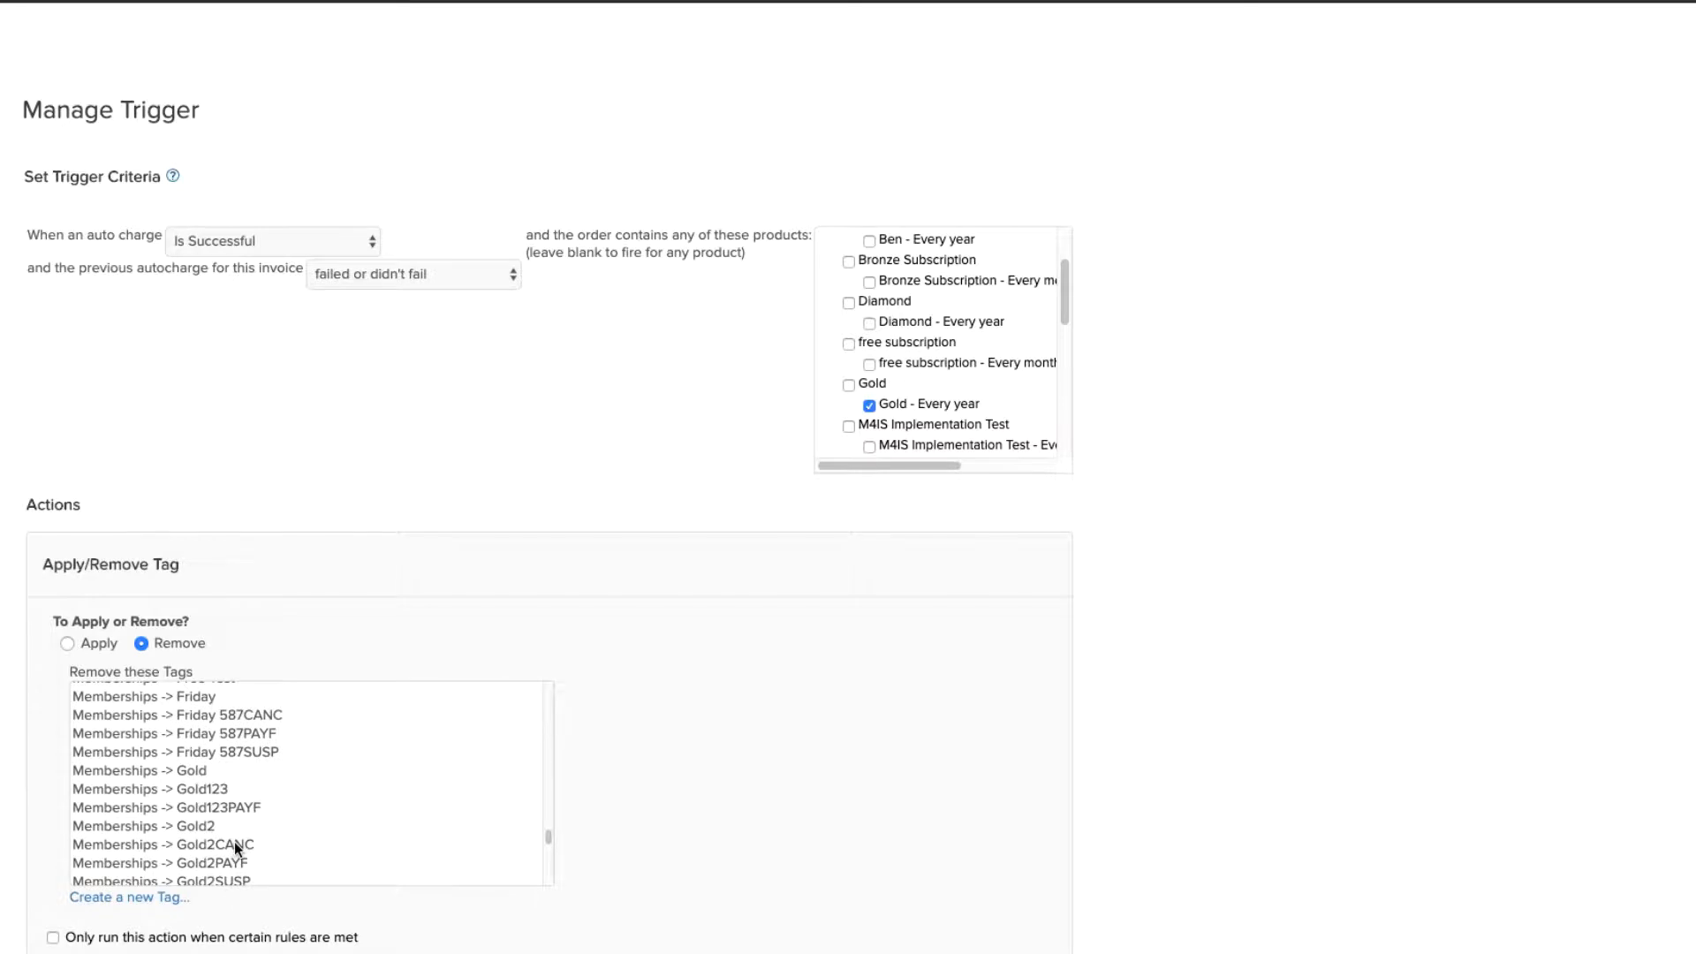
pyautogui.scroll(-3, 235, 842)
pyautogui.click(202, 797)
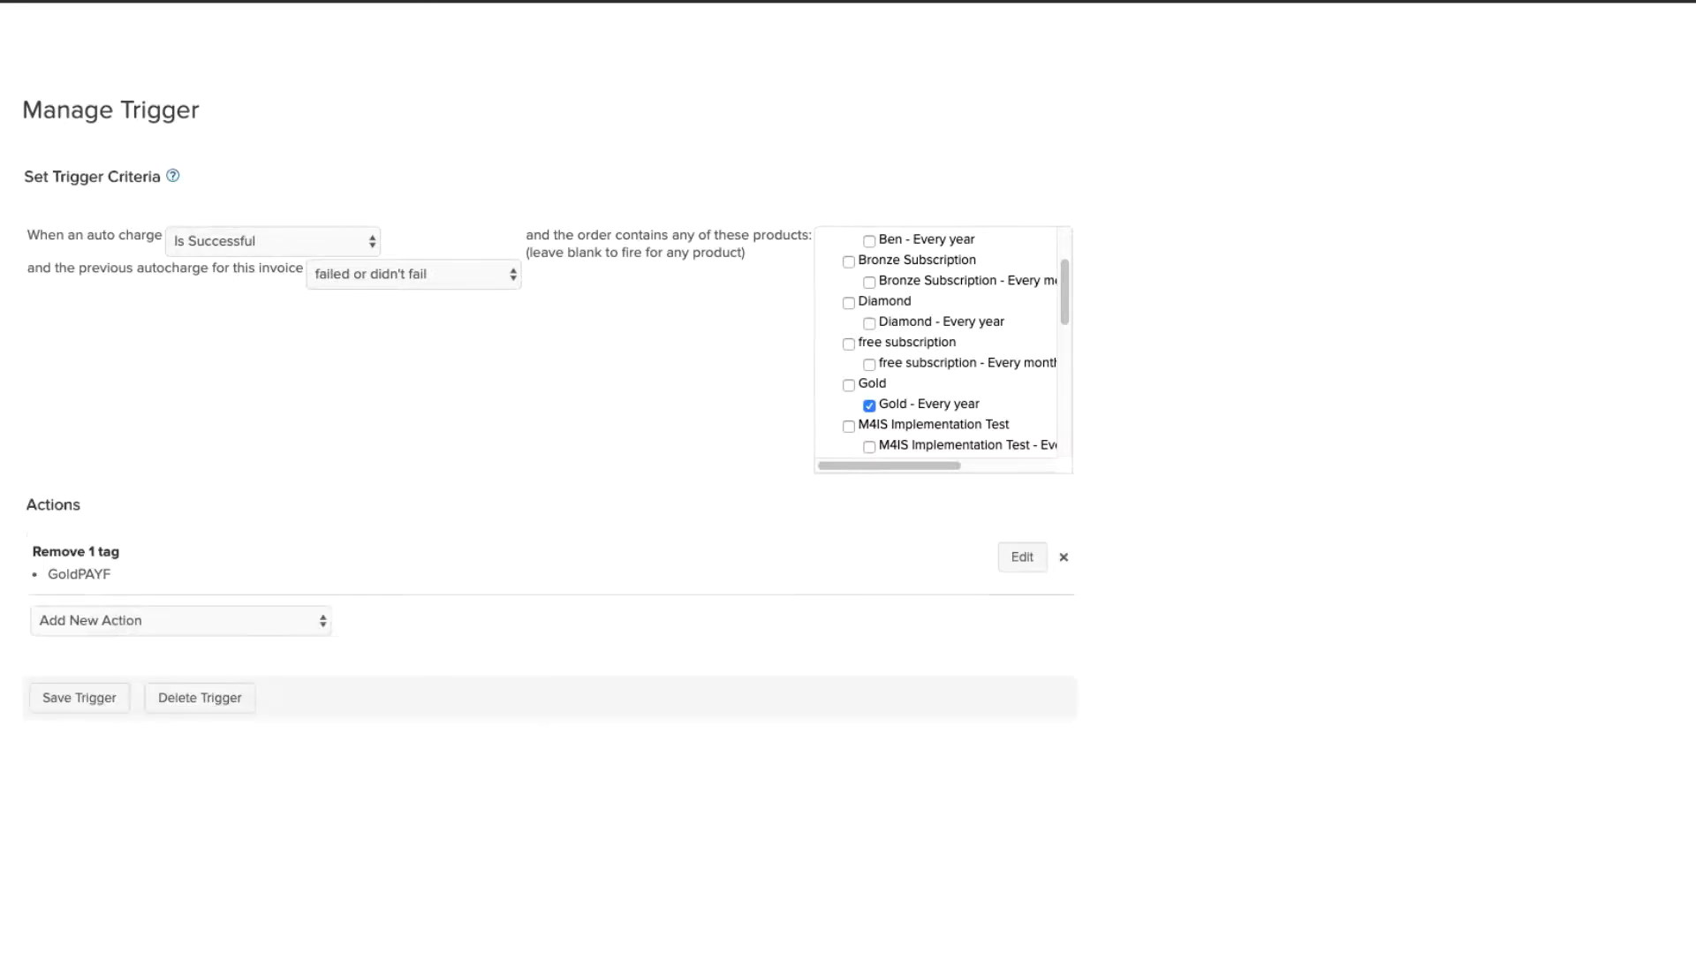
pyautogui.click(142, 617)
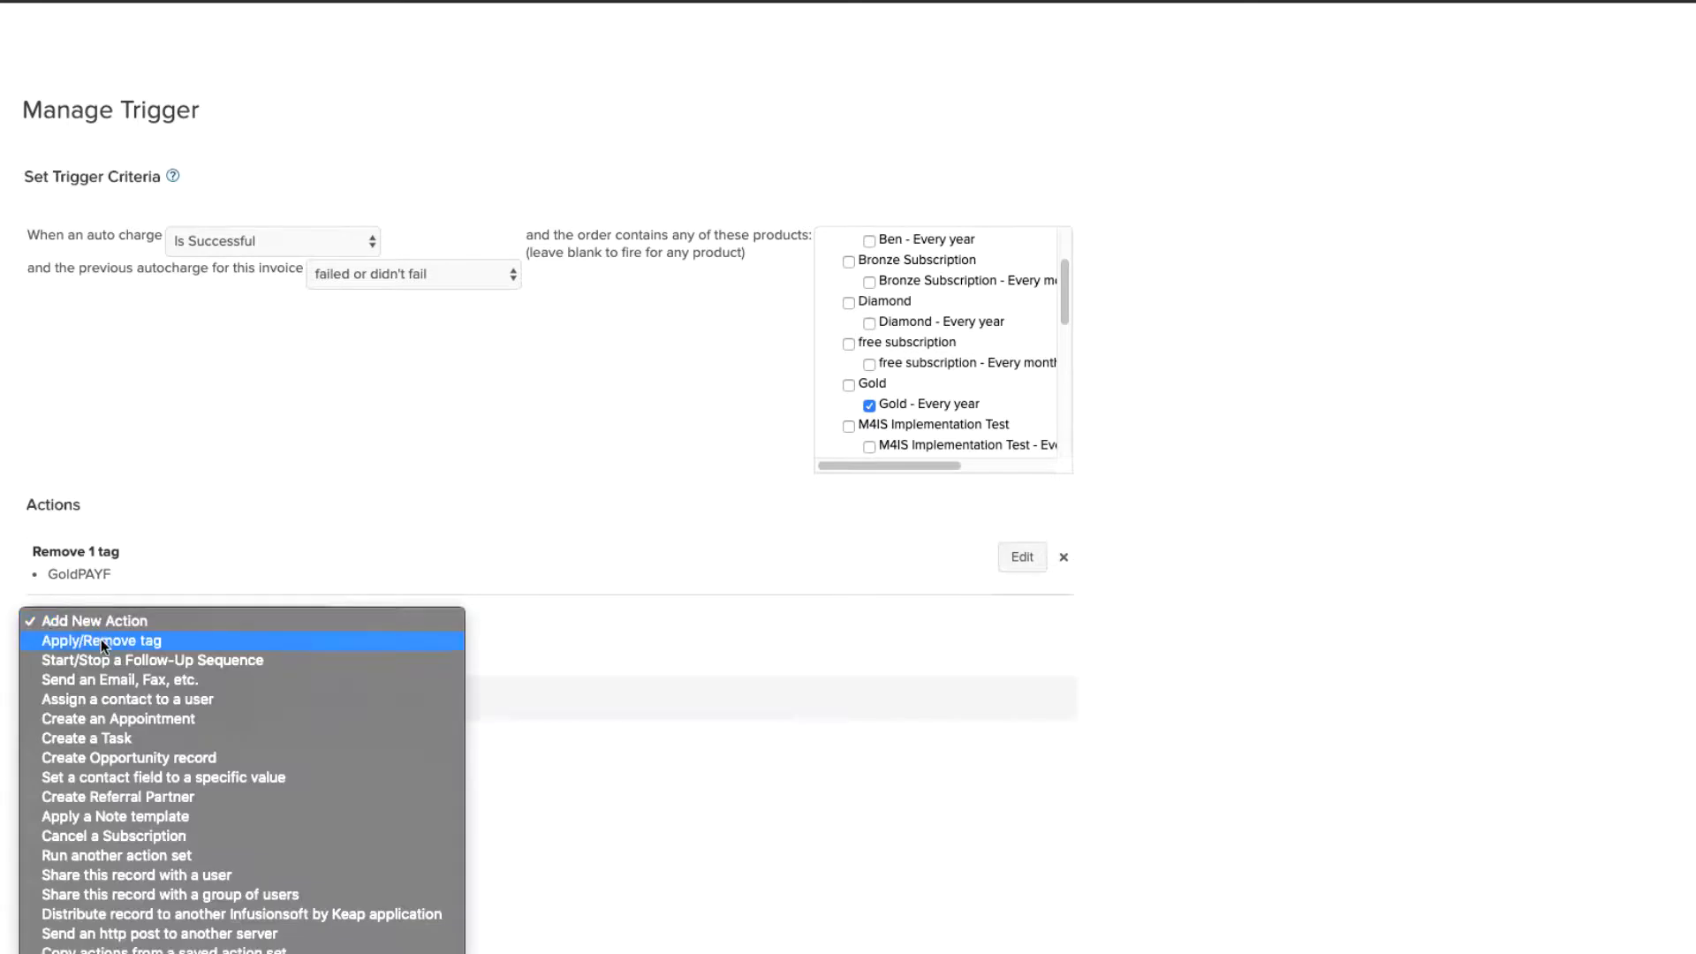
# Step: Add a second action applying the Memberships Gold tag, then save the successful-charge trigger
pyautogui.click(101, 641)
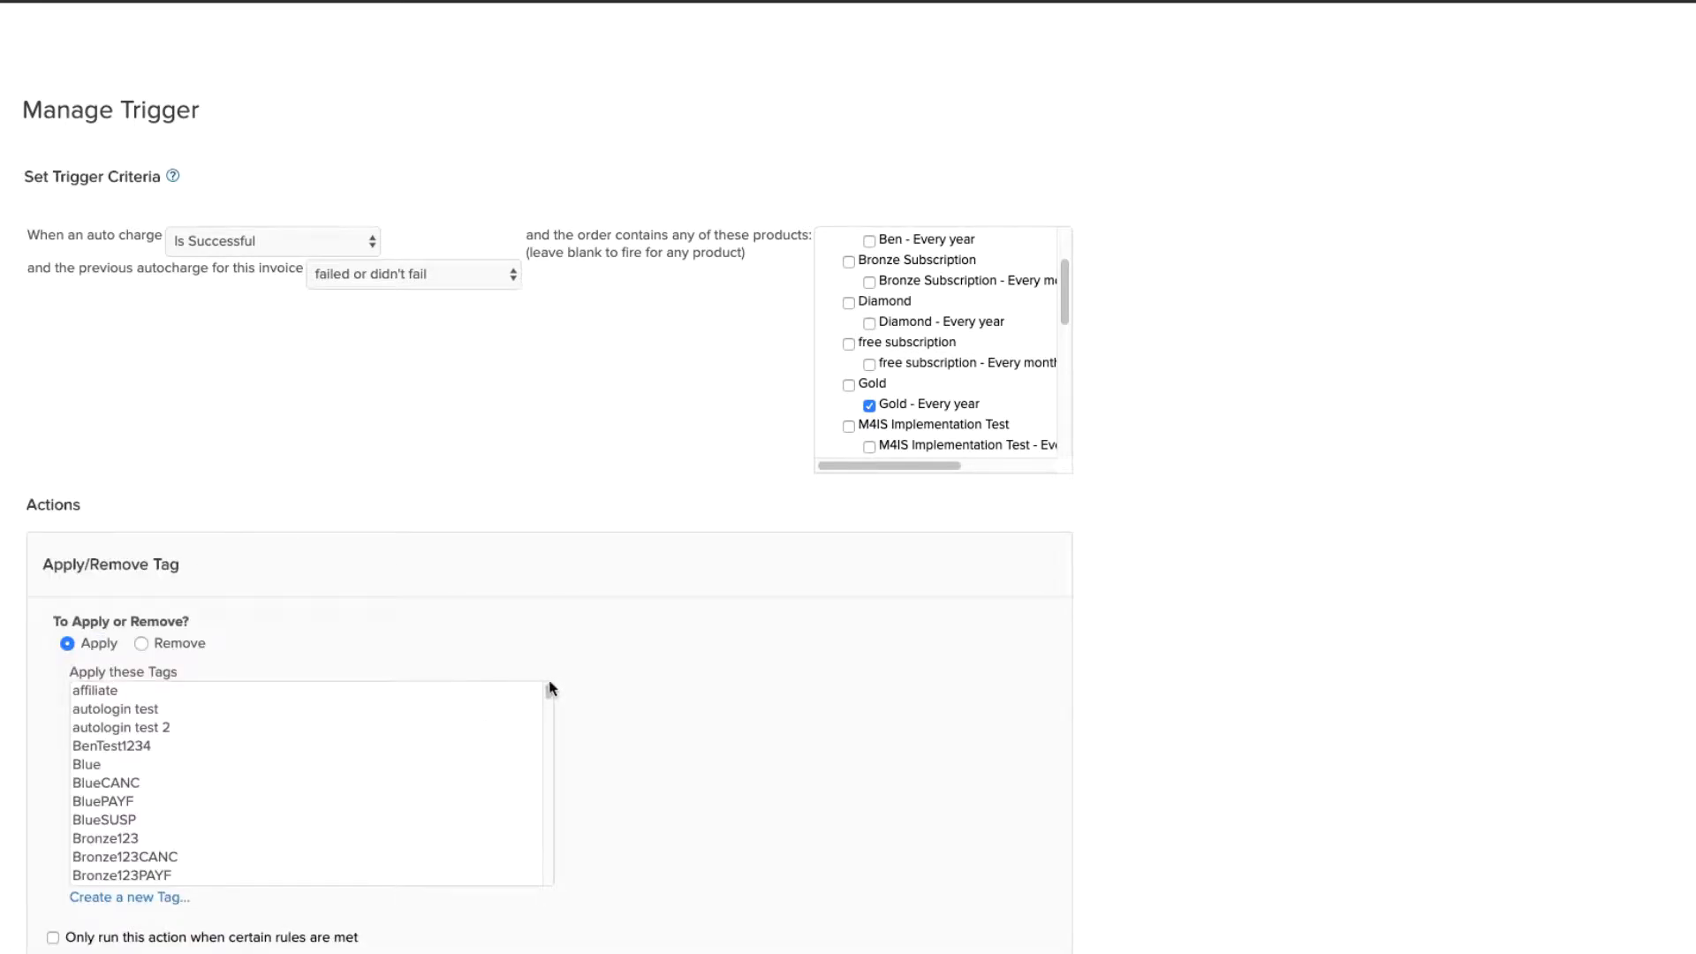
pyautogui.moveTo(552, 688); pyautogui.dragTo(542, 835)
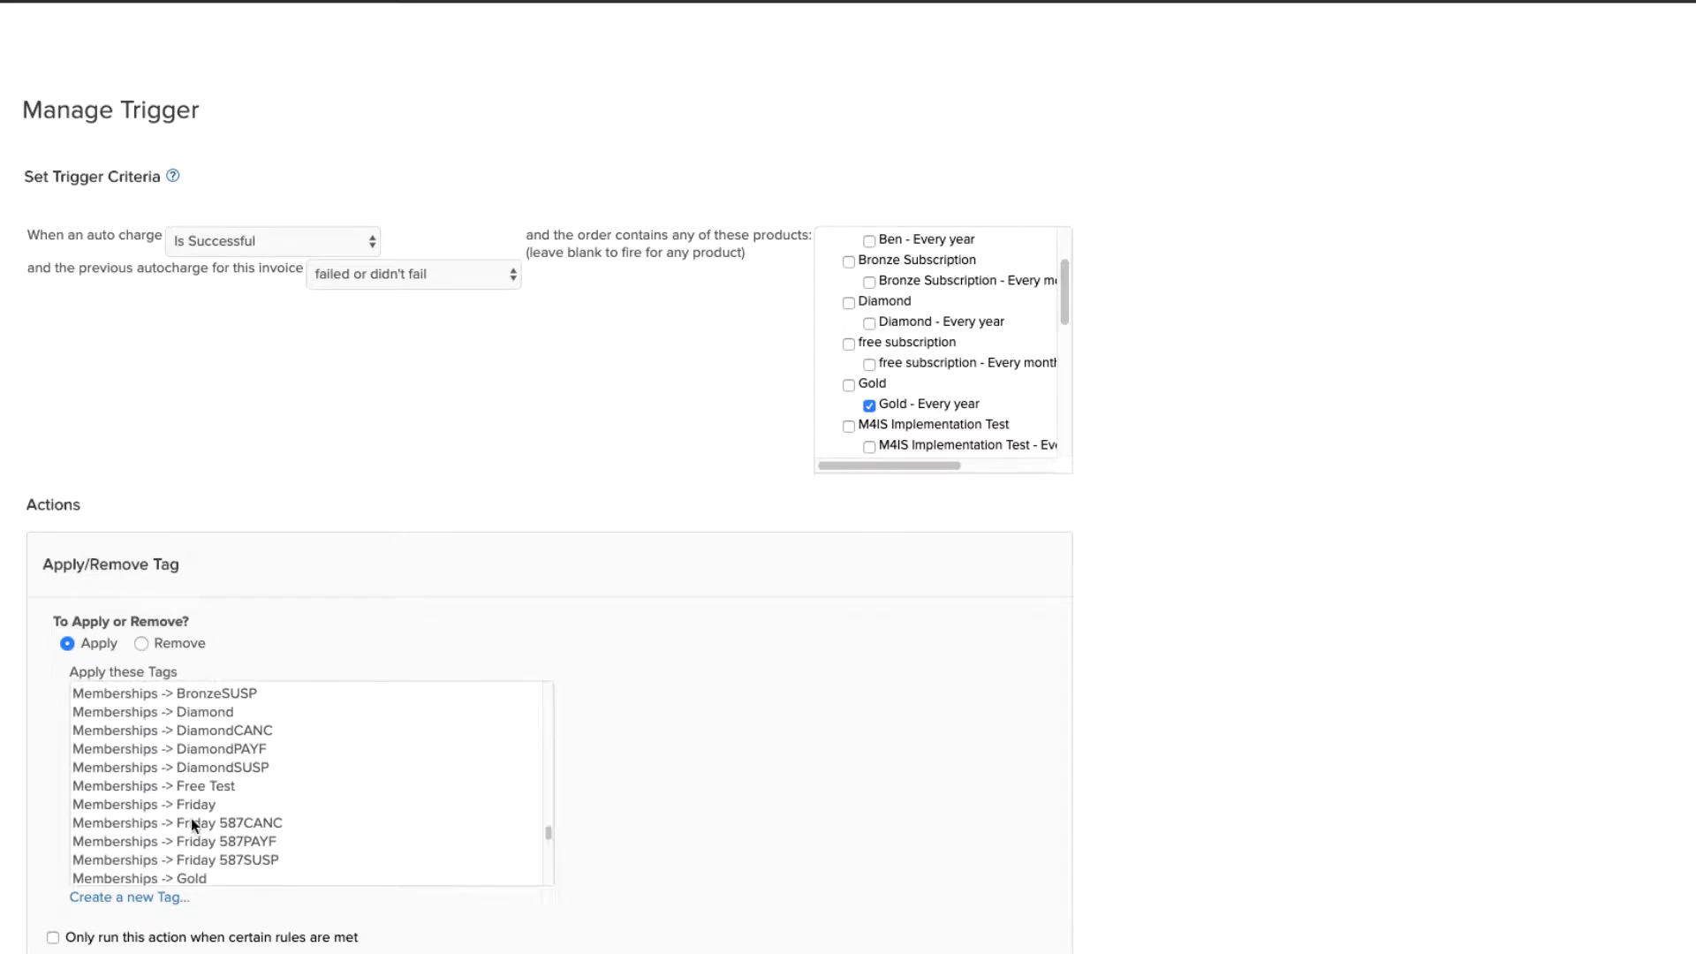
pyautogui.click(151, 878)
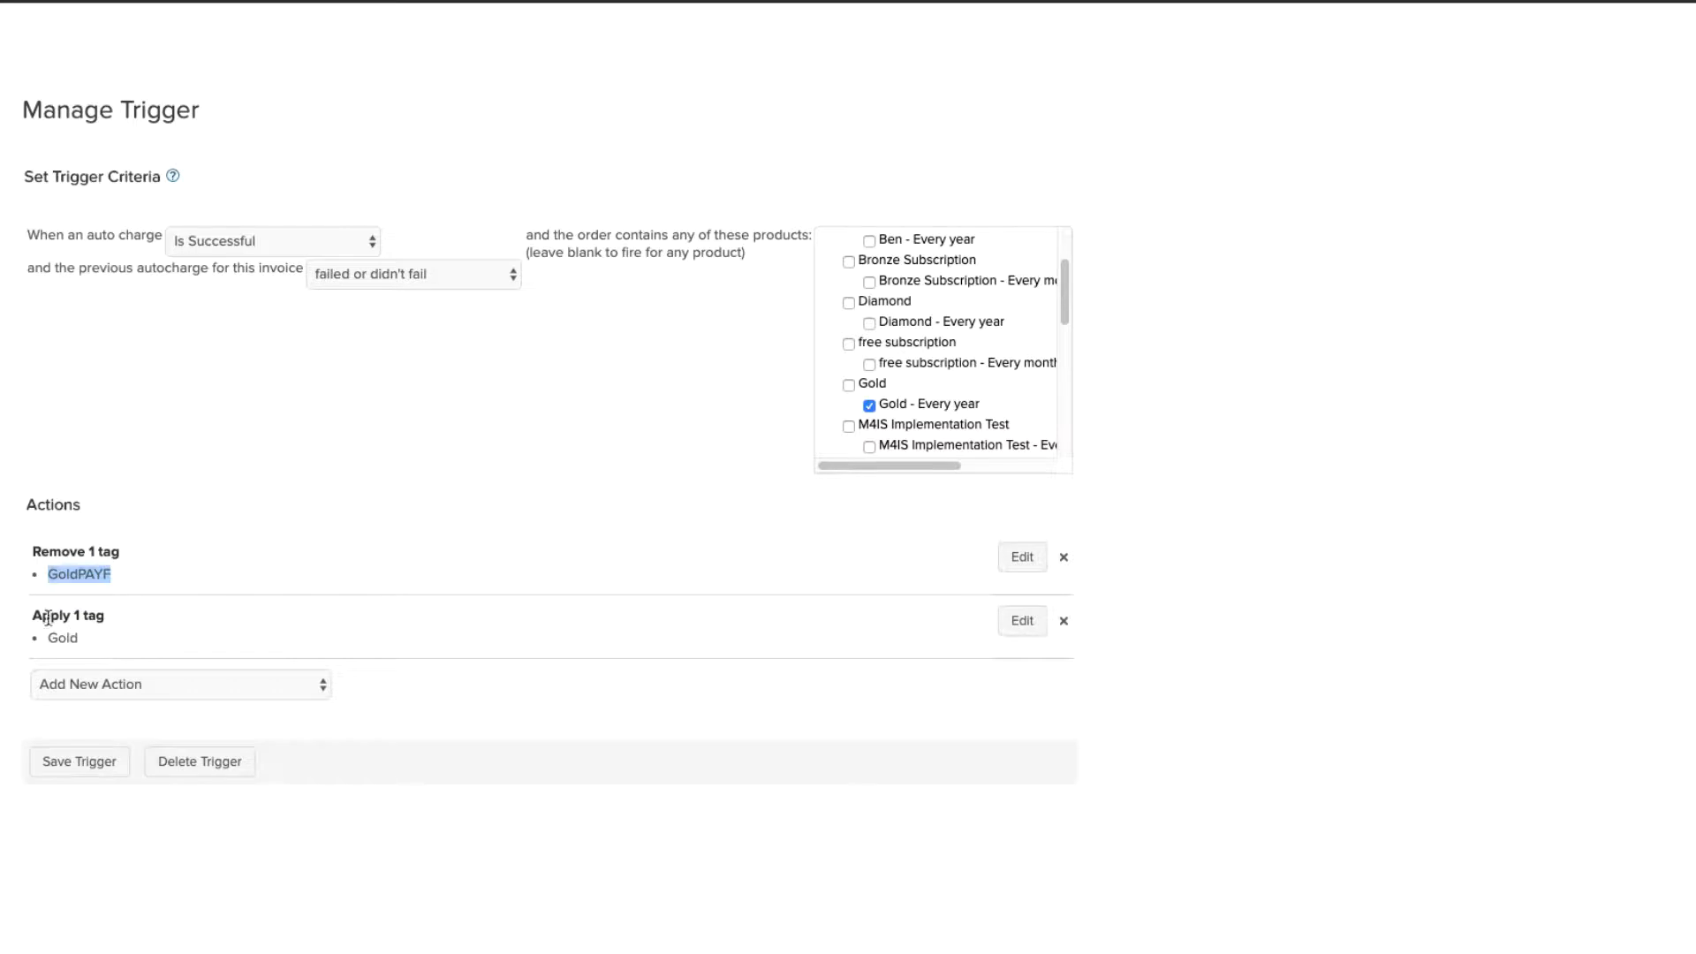
pyautogui.moveTo(44, 621); pyautogui.dragTo(88, 650)
pyautogui.click(110, 623)
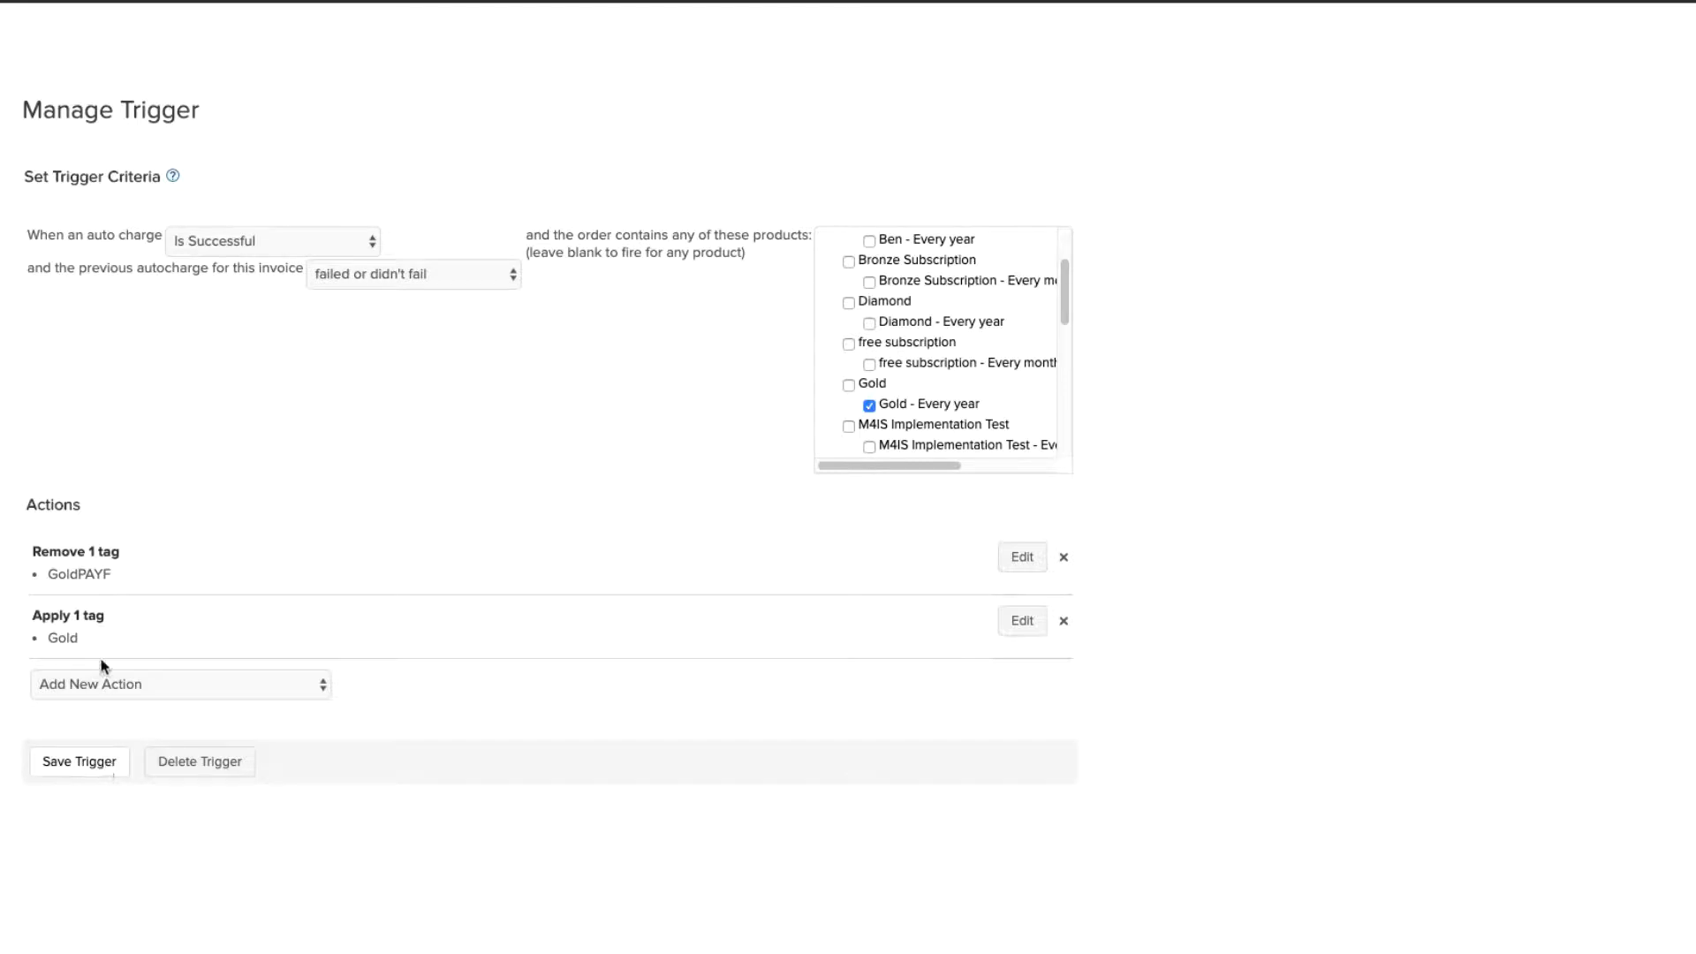
pyautogui.click(83, 763)
pyautogui.scroll(-5, 556, 693)
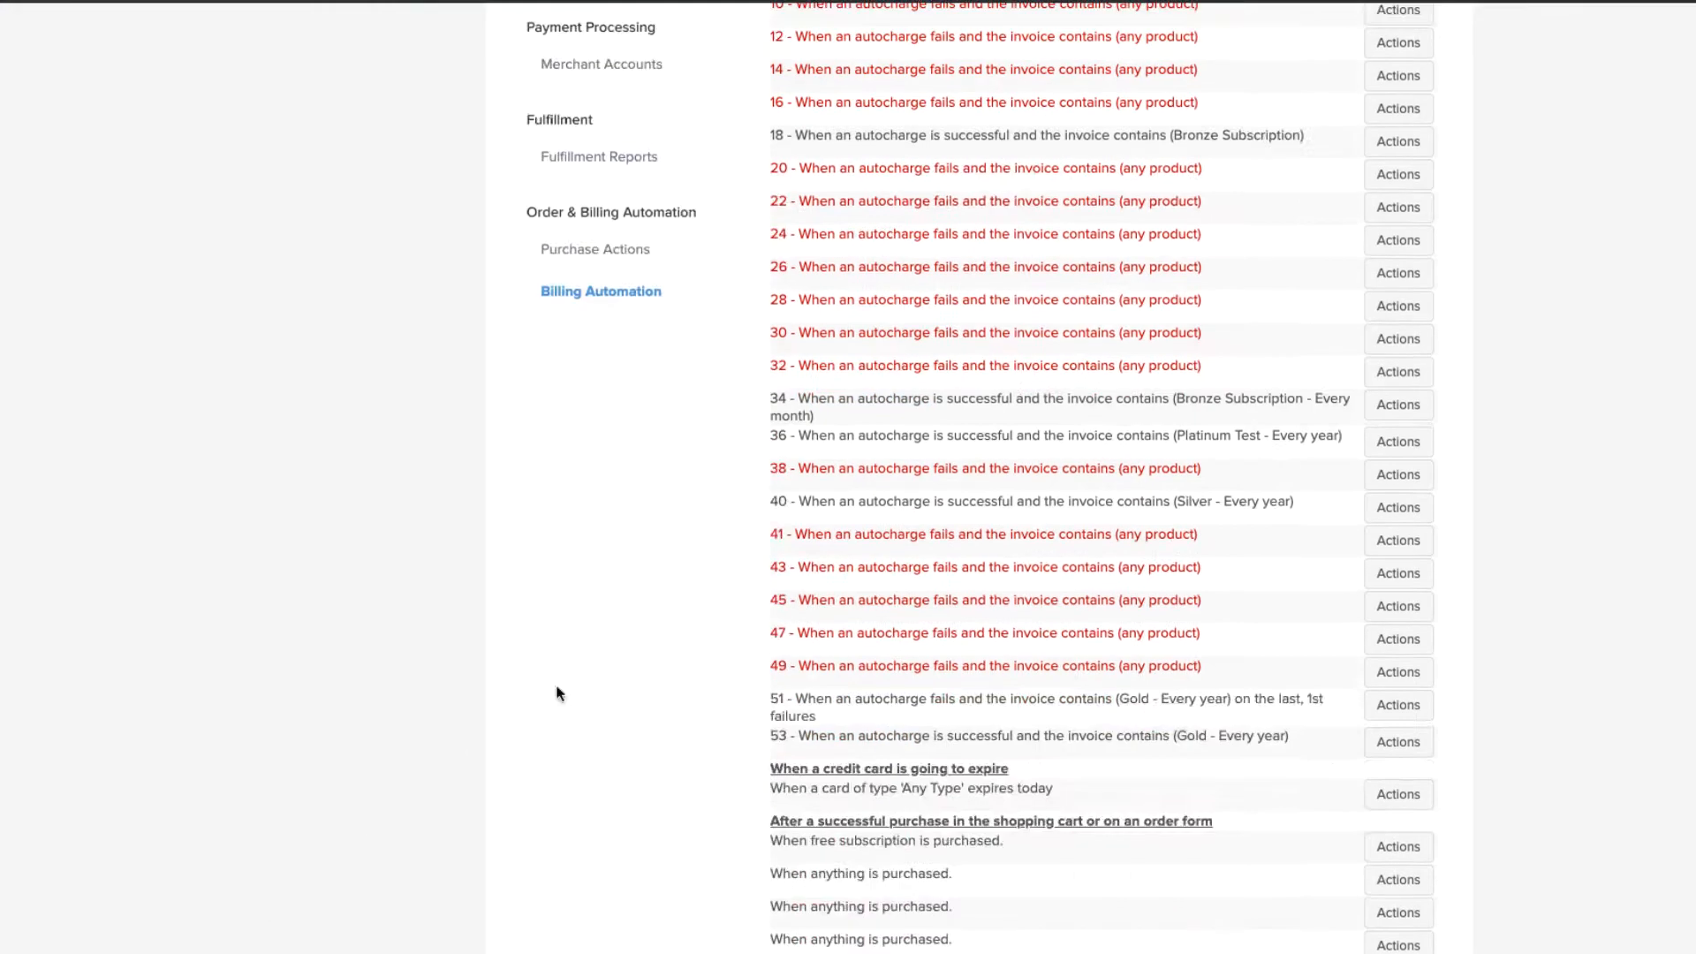
# Step: Review the two new Gold triggers in the Billing Automation list
pyautogui.moveTo(777, 699); pyautogui.dragTo(1311, 744)
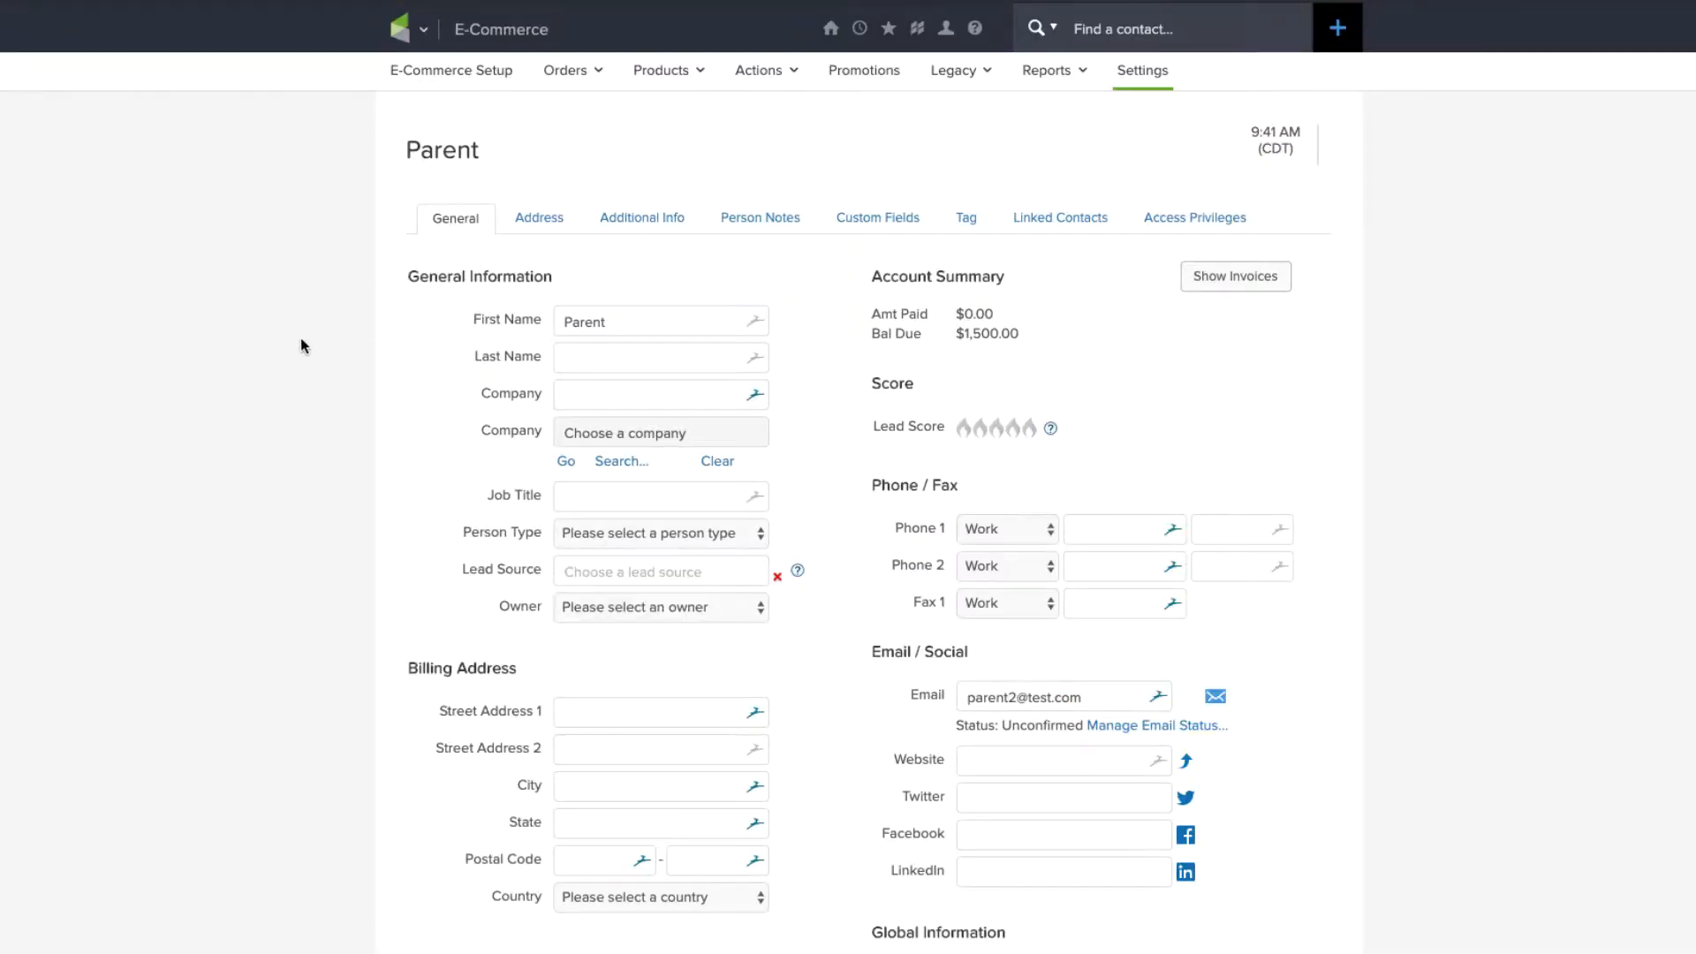
pyautogui.scroll(-4, 308, 346)
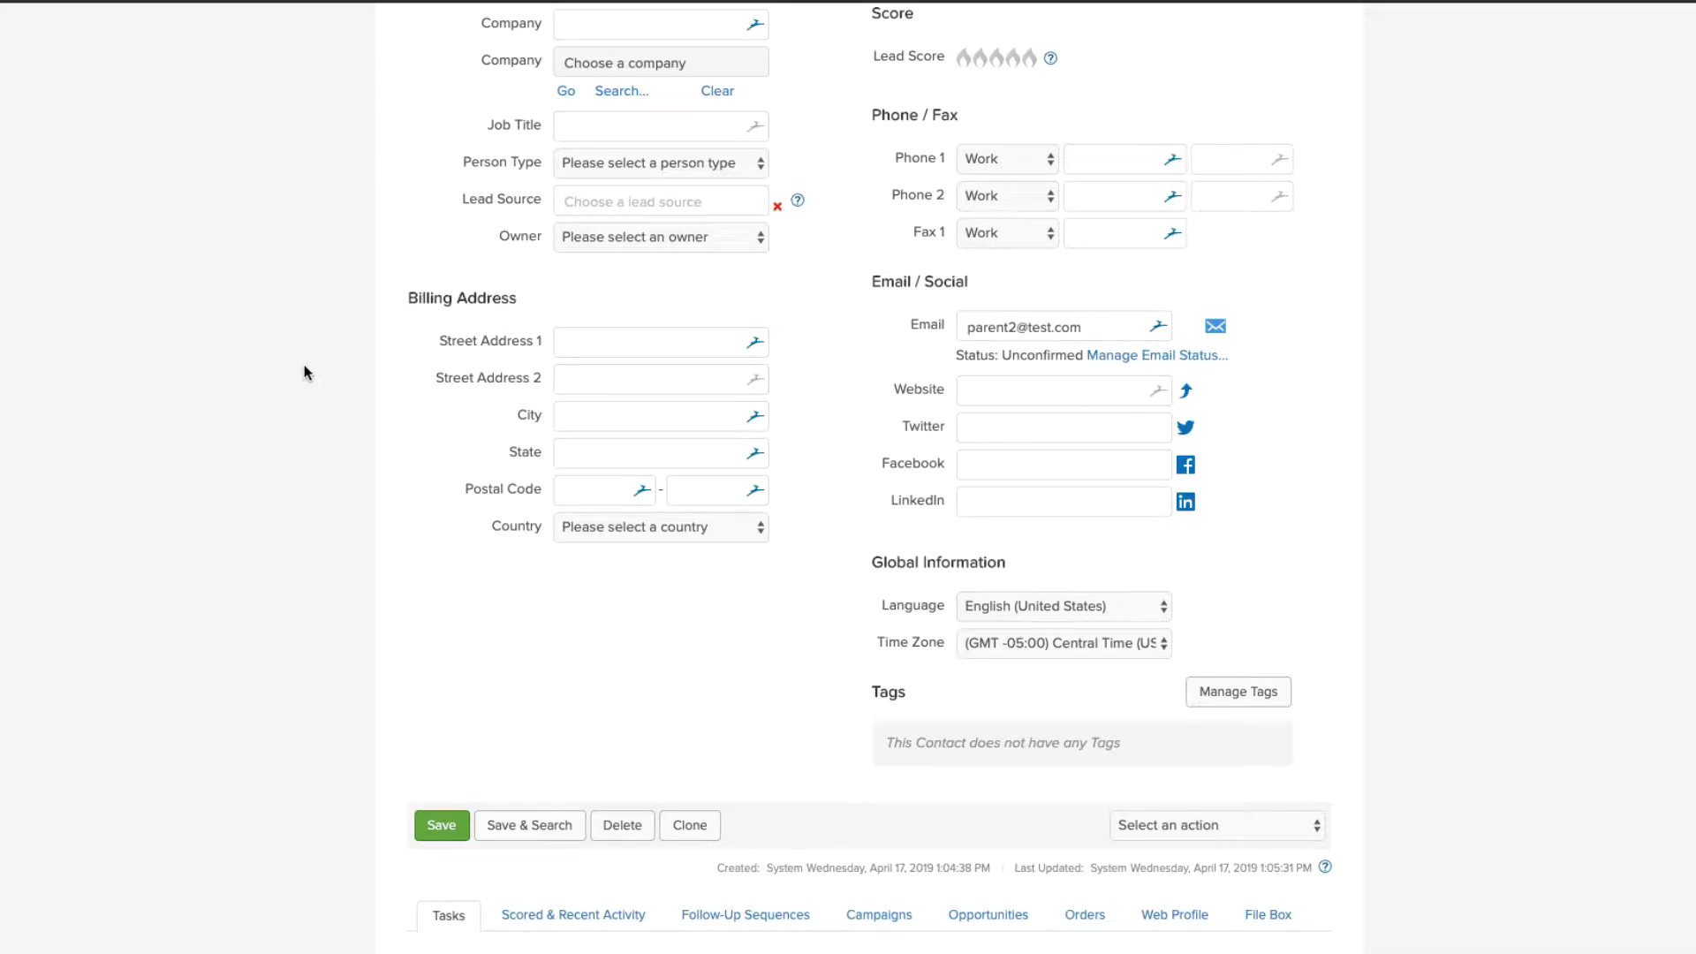
pyautogui.scroll(4, 318, 398)
pyautogui.scroll(-8, 338, 401)
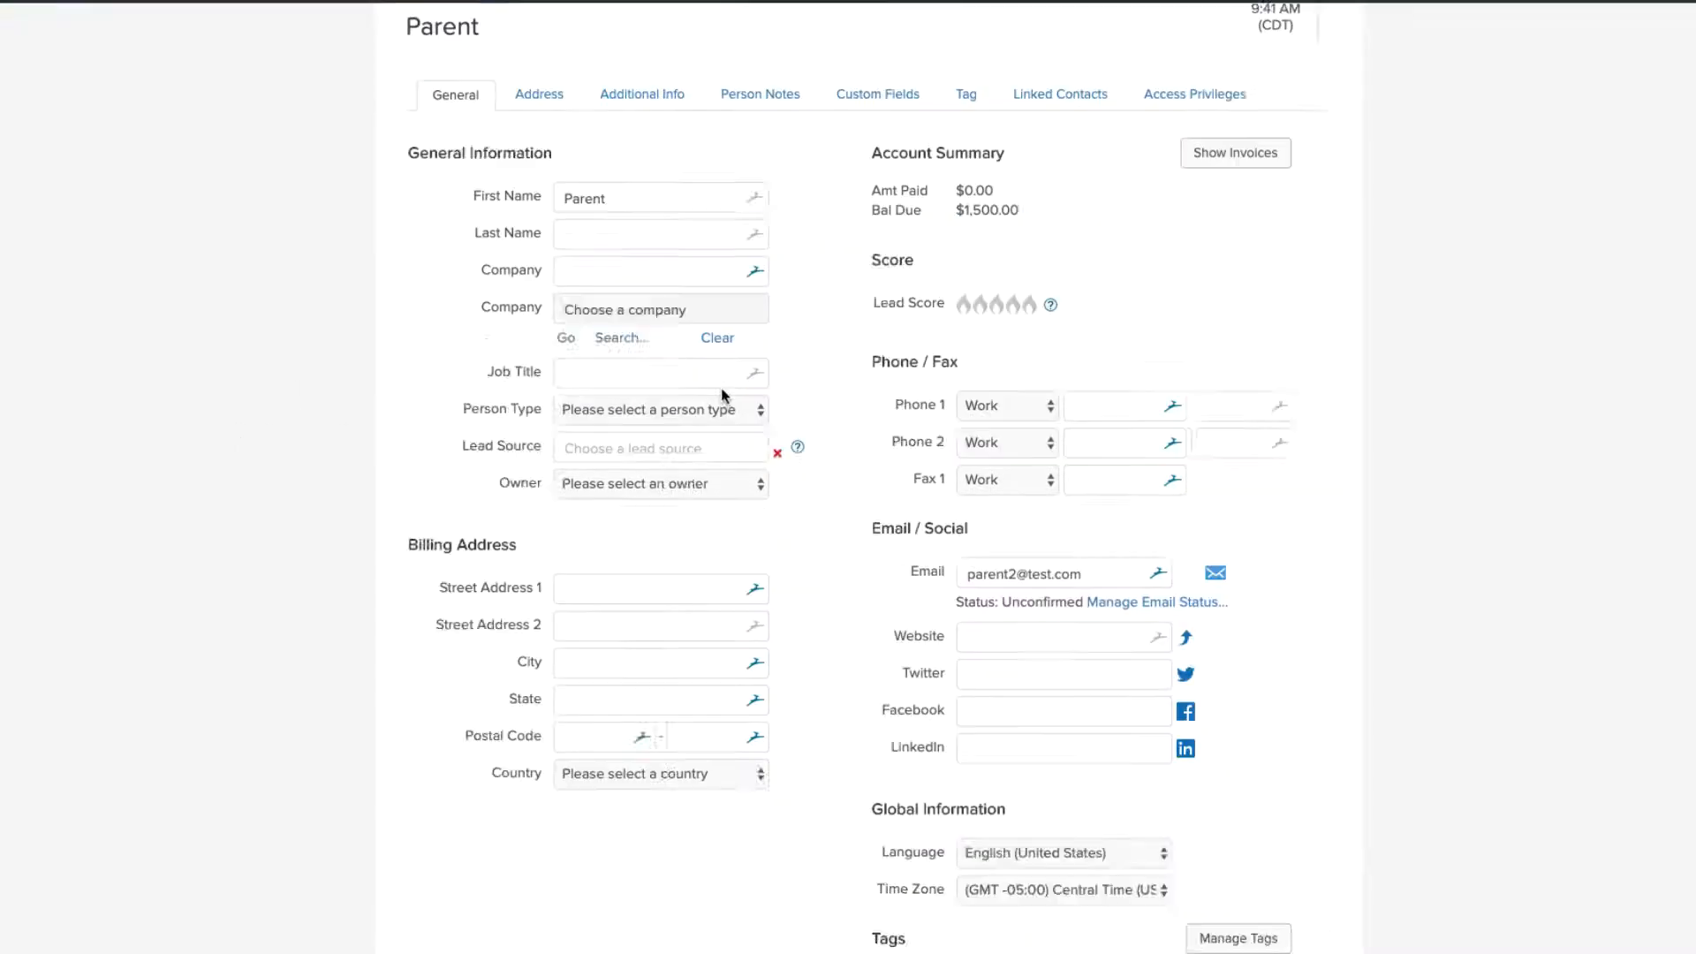
pyautogui.scroll(7, 719, 394)
# Step: Apply the GoldPAYF and then the Gold membership tags to the test contact
pyautogui.click(976, 95)
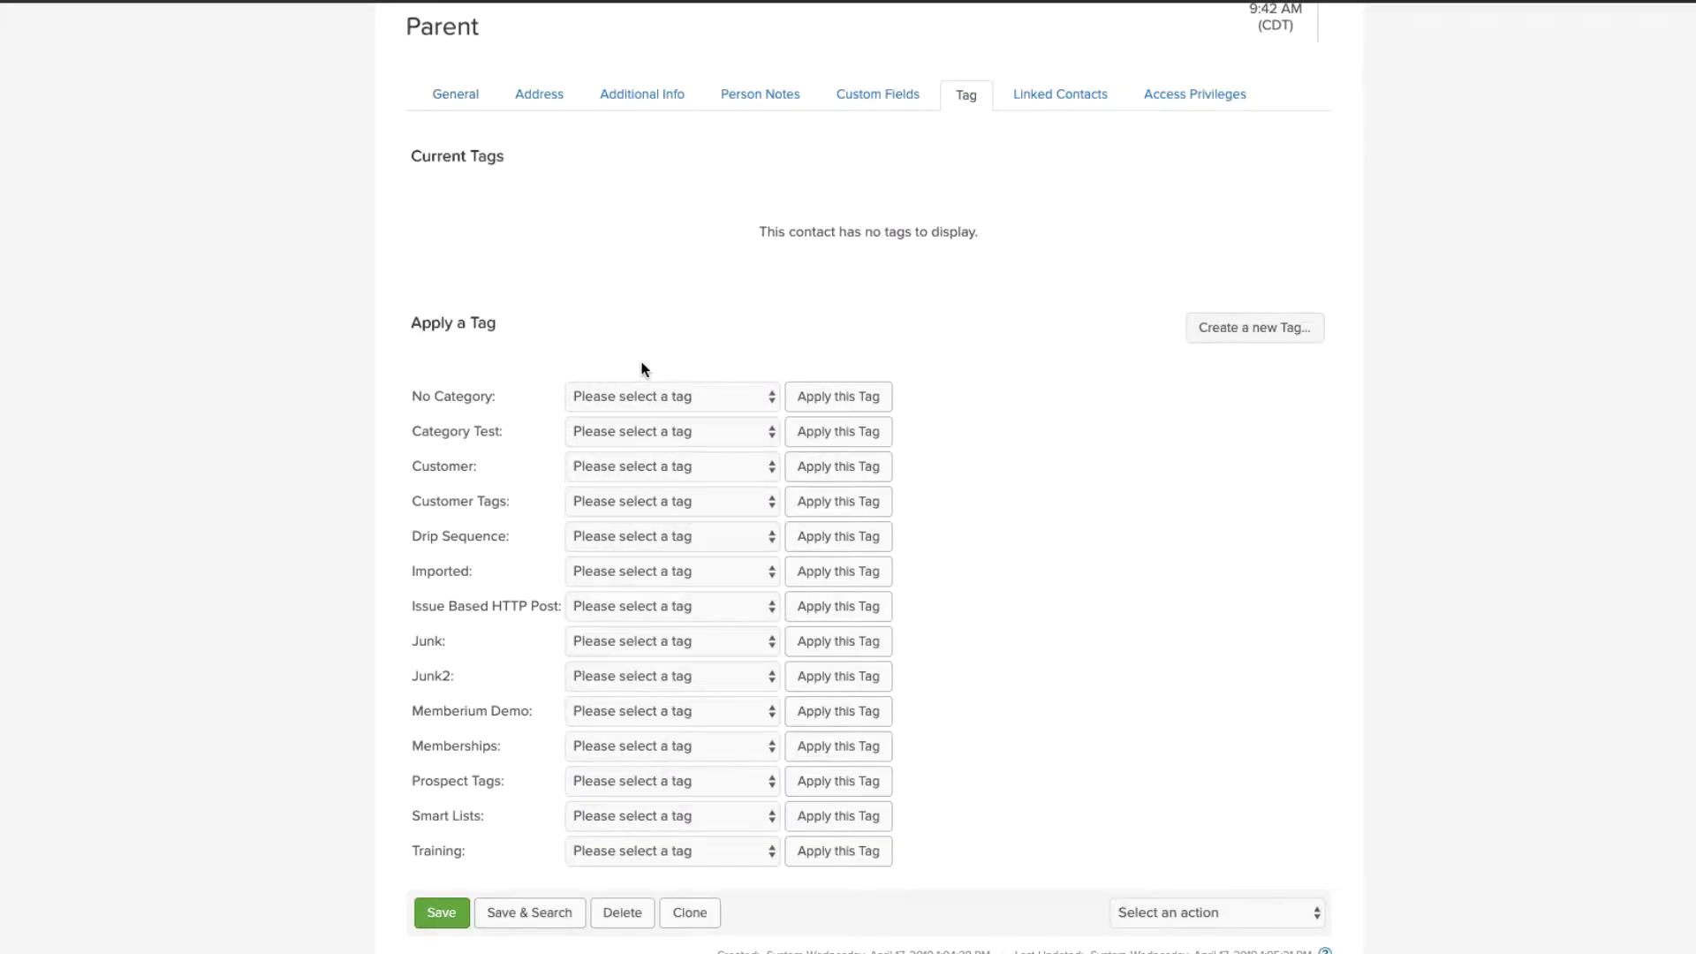
pyautogui.click(606, 744)
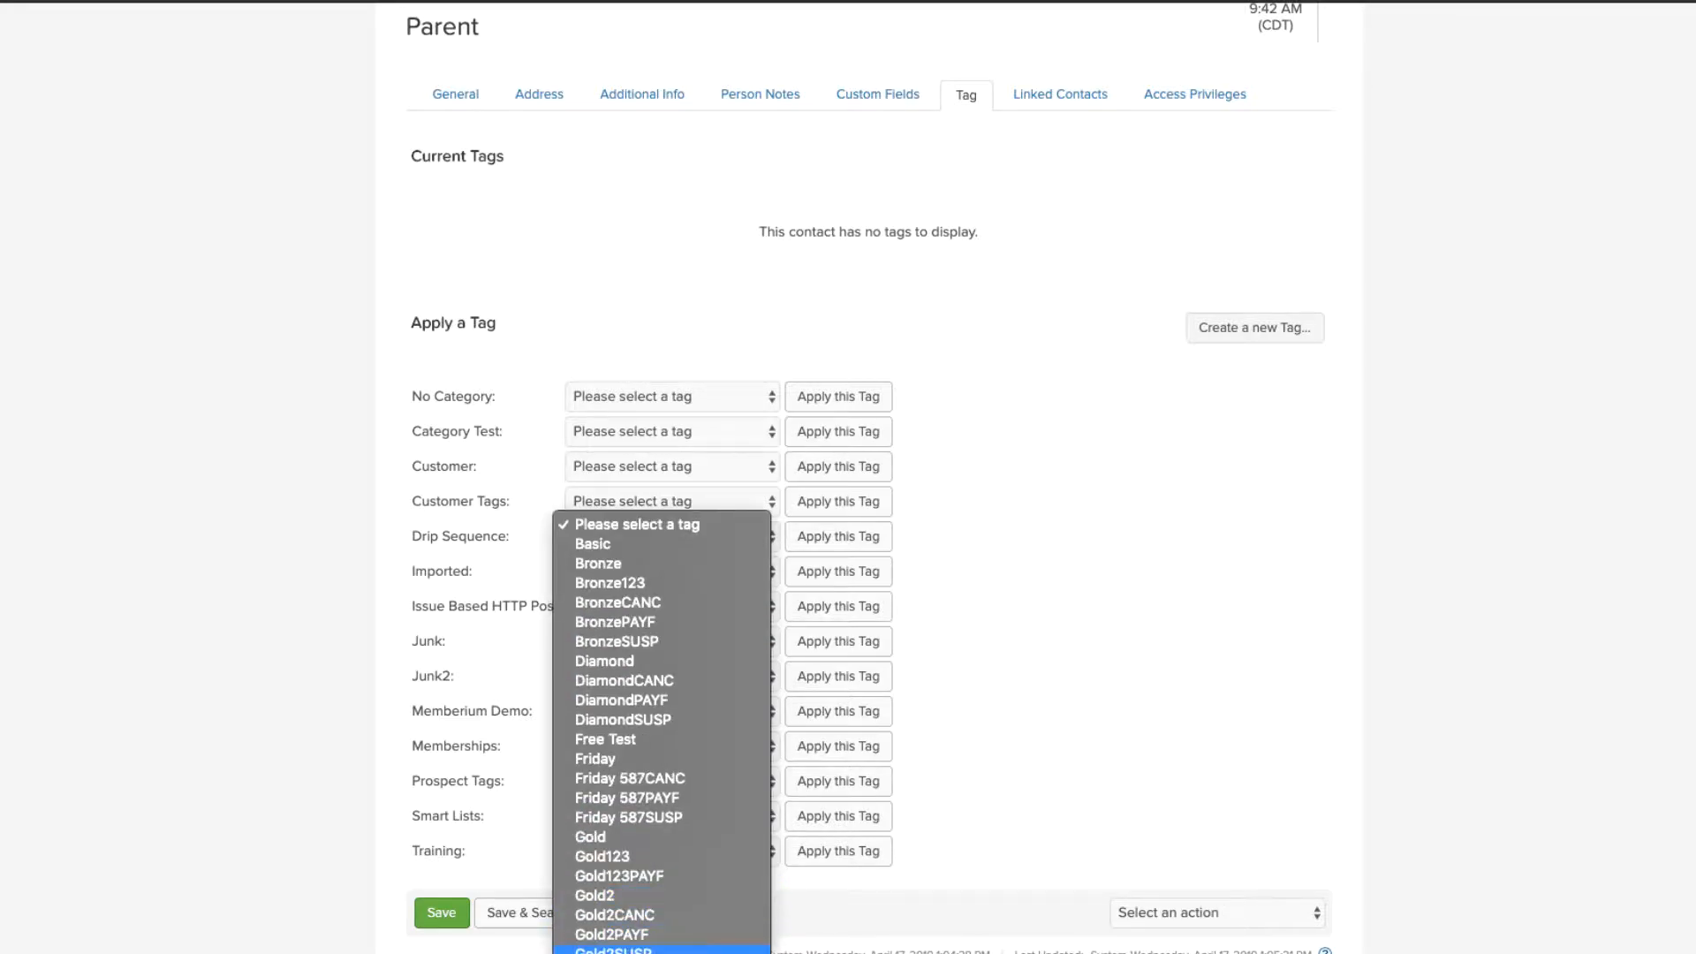
pyautogui.scroll(-1, 644, 923)
pyautogui.click(640, 938)
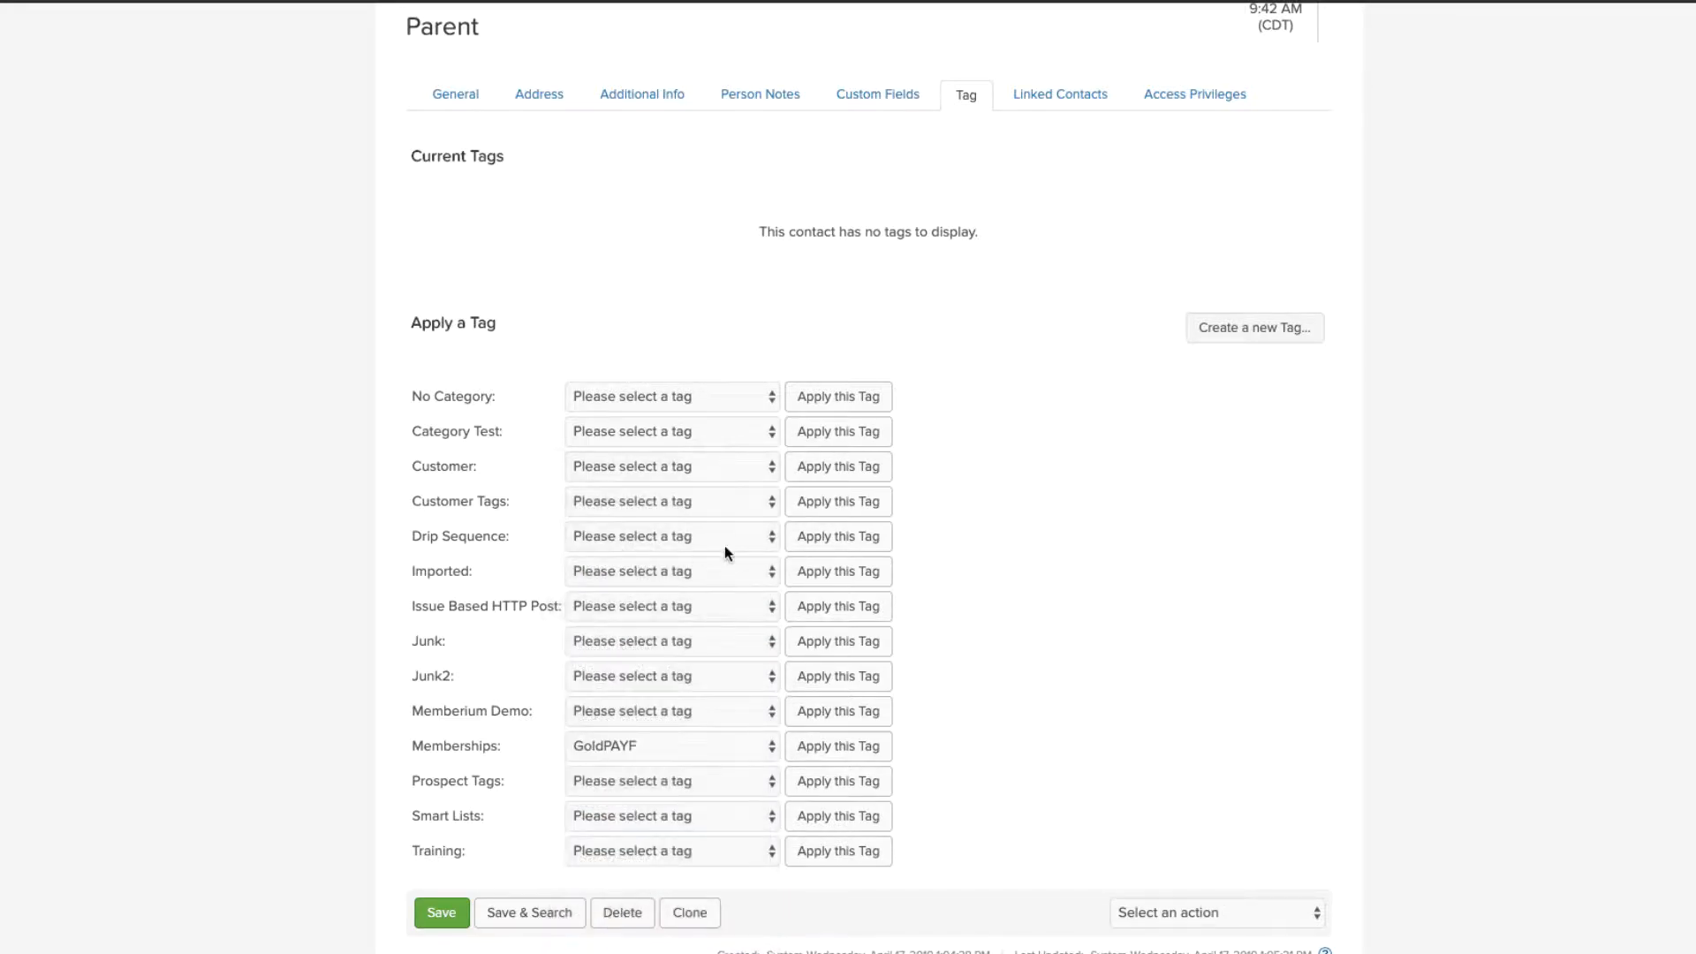
pyautogui.click(823, 755)
pyautogui.click(687, 741)
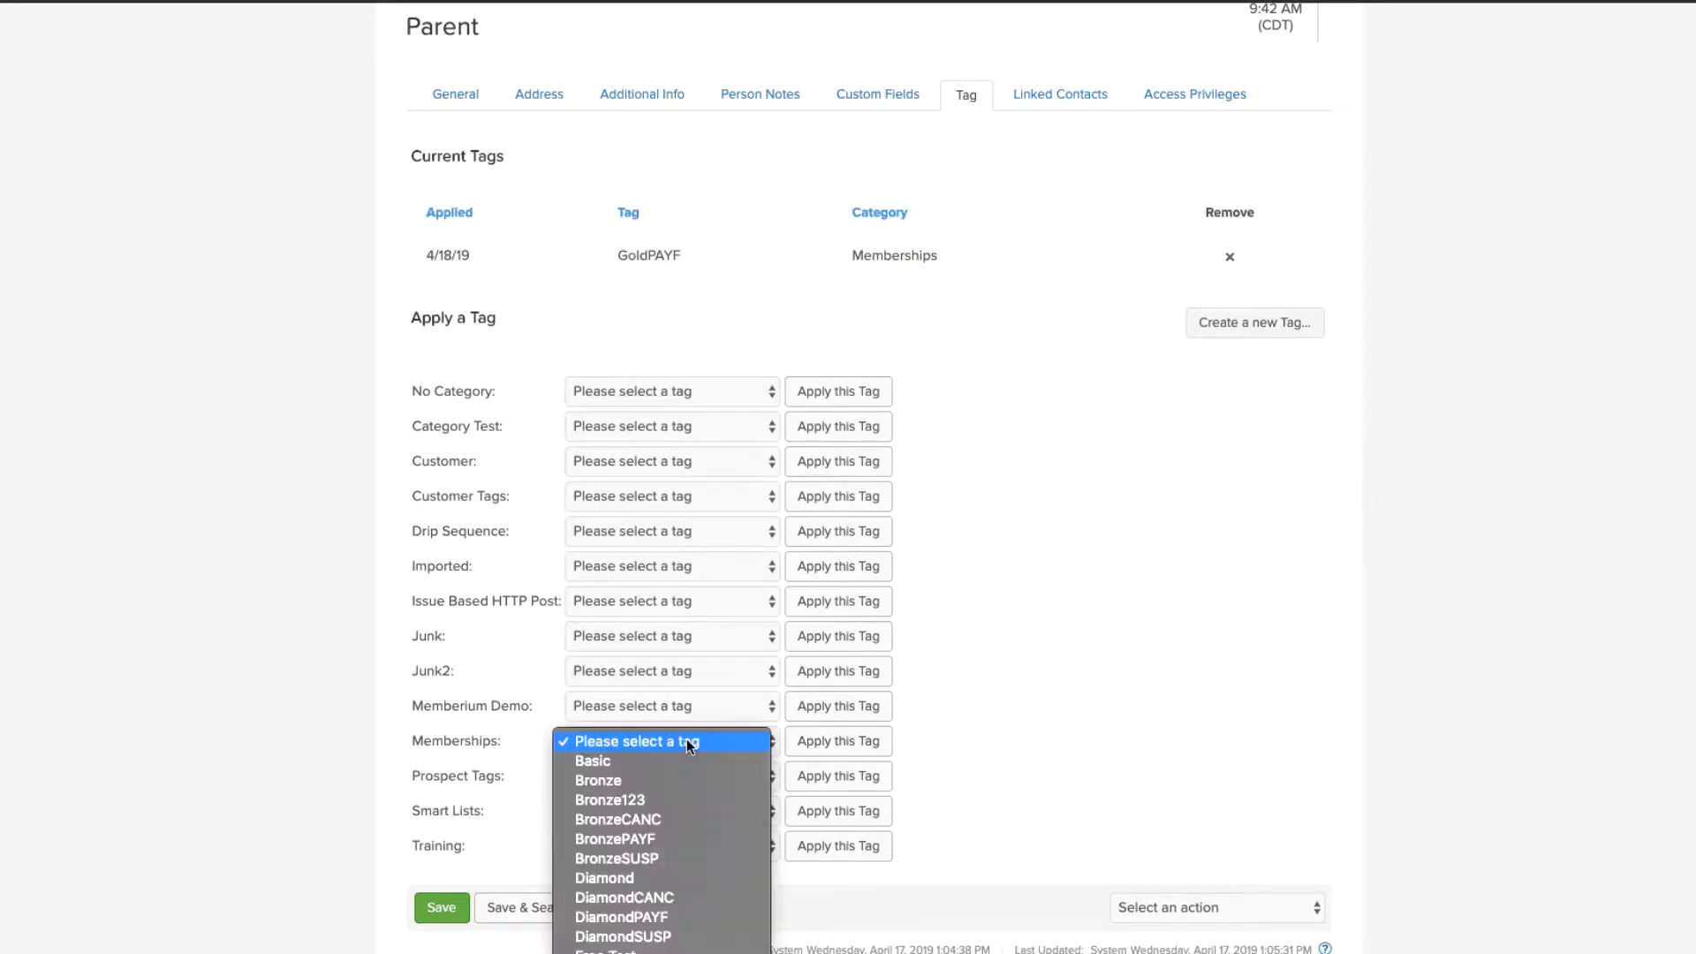
pyautogui.scroll(-4, 578, 887)
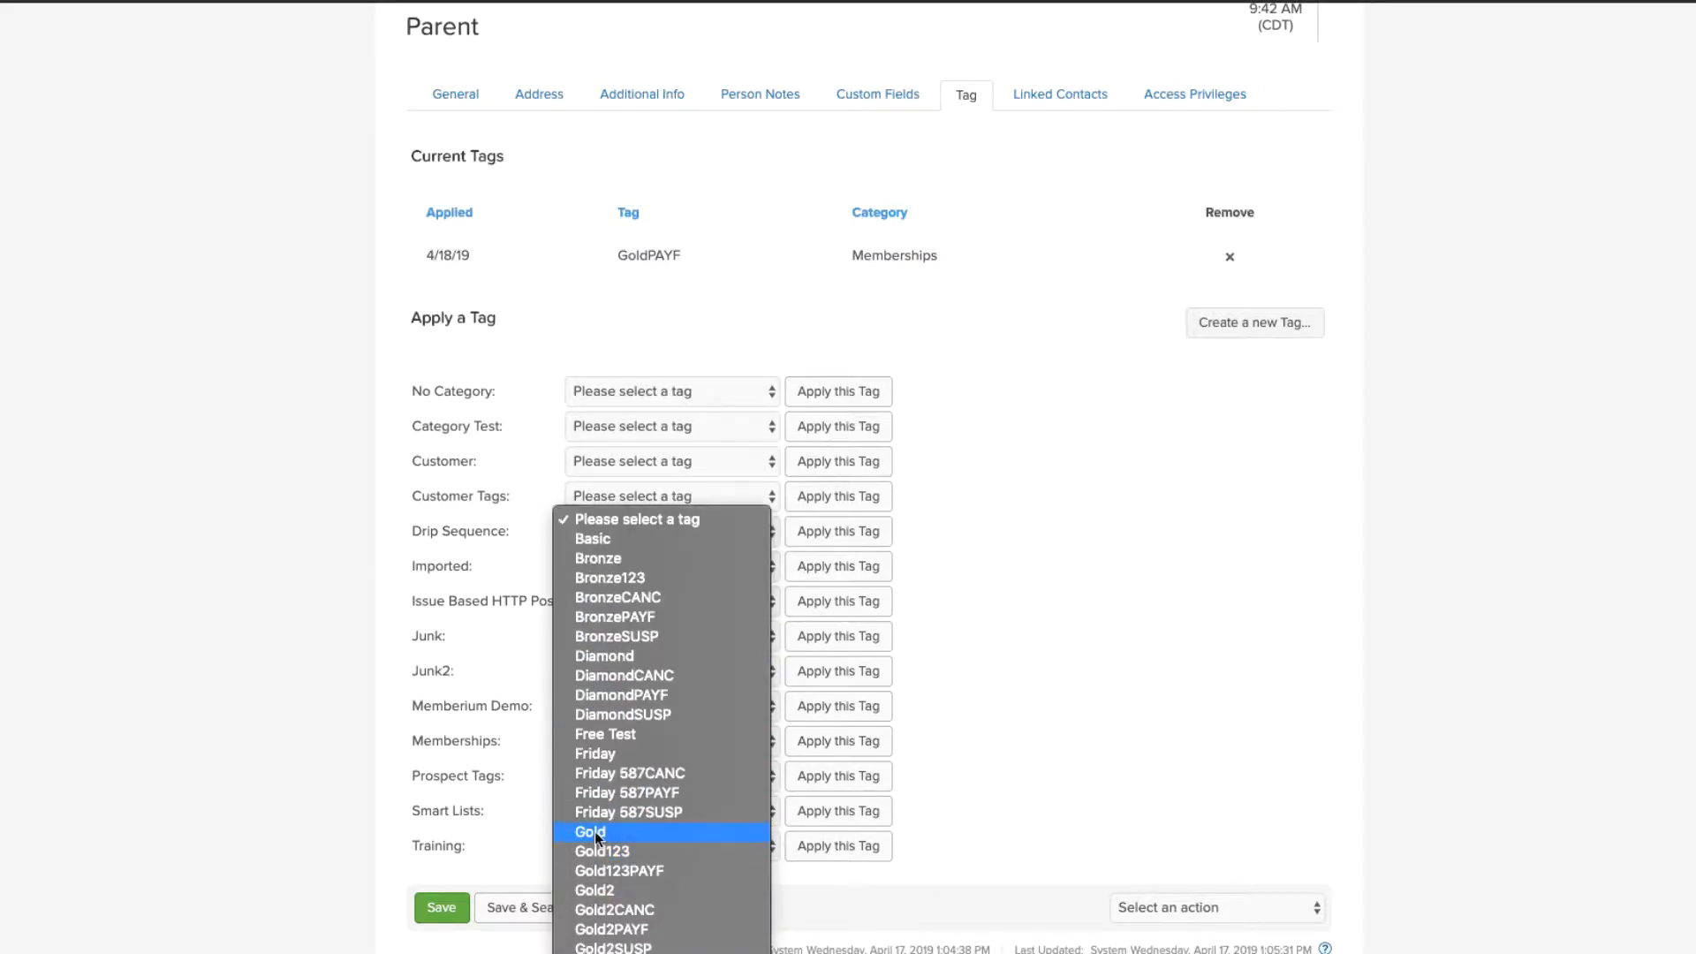
pyautogui.click(595, 830)
pyautogui.click(809, 751)
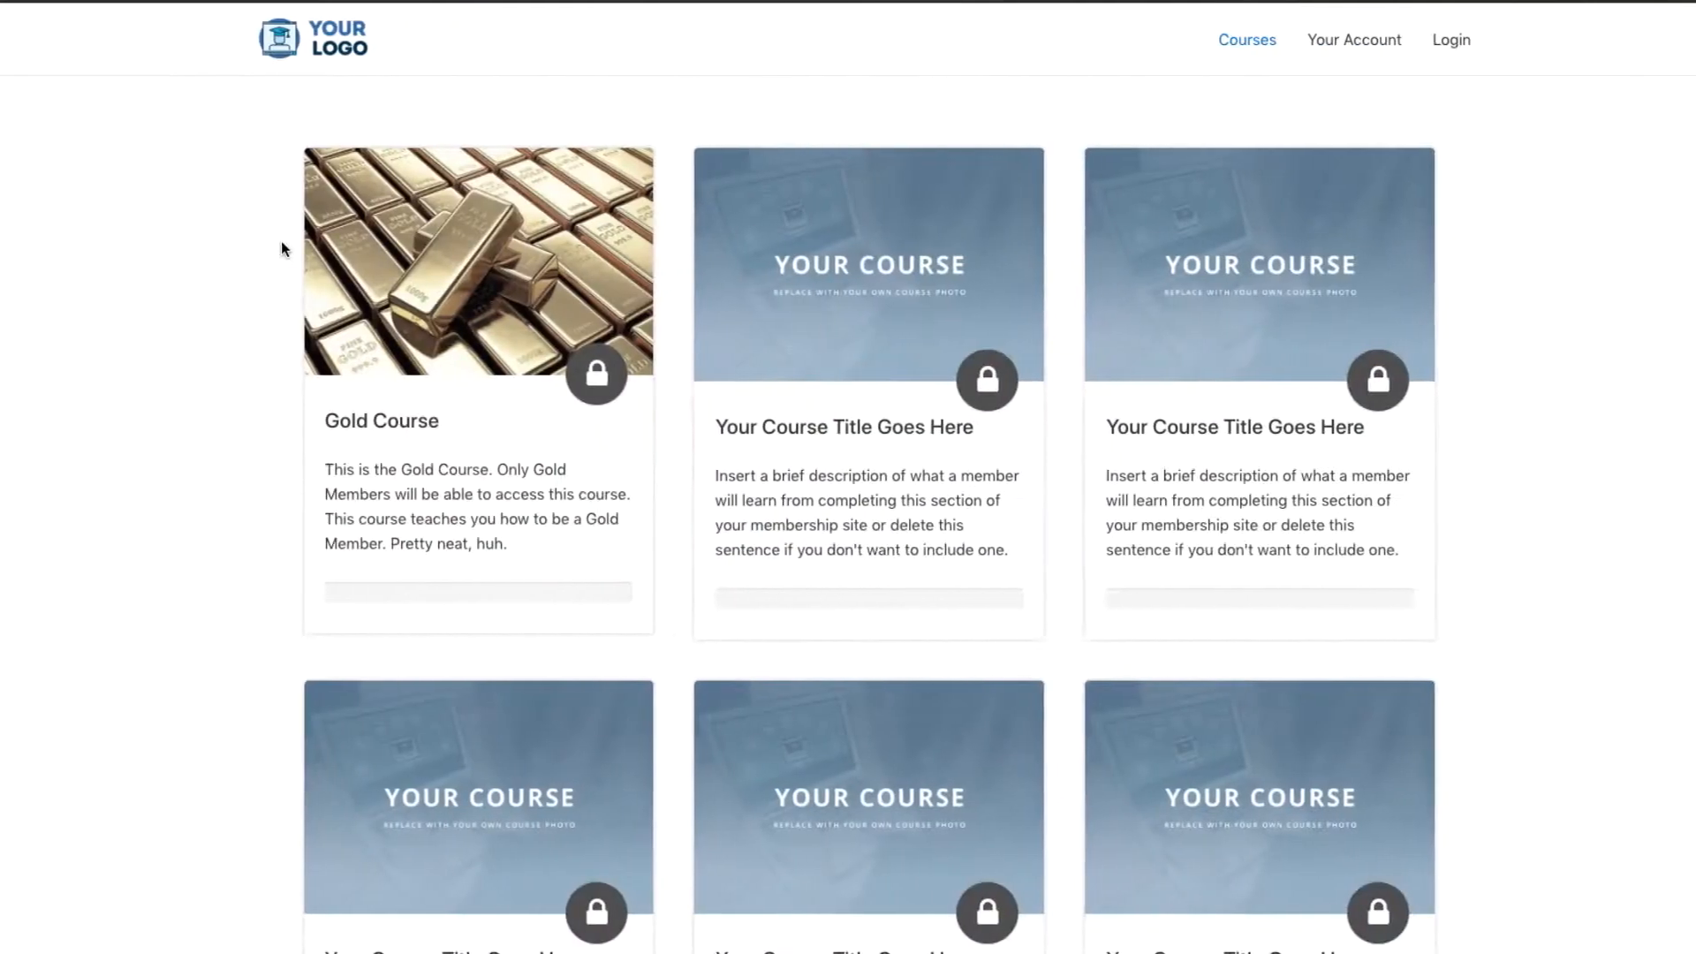
# Step: Log in to the membership site with the test member's e-mail and password
pyautogui.click(1468, 37)
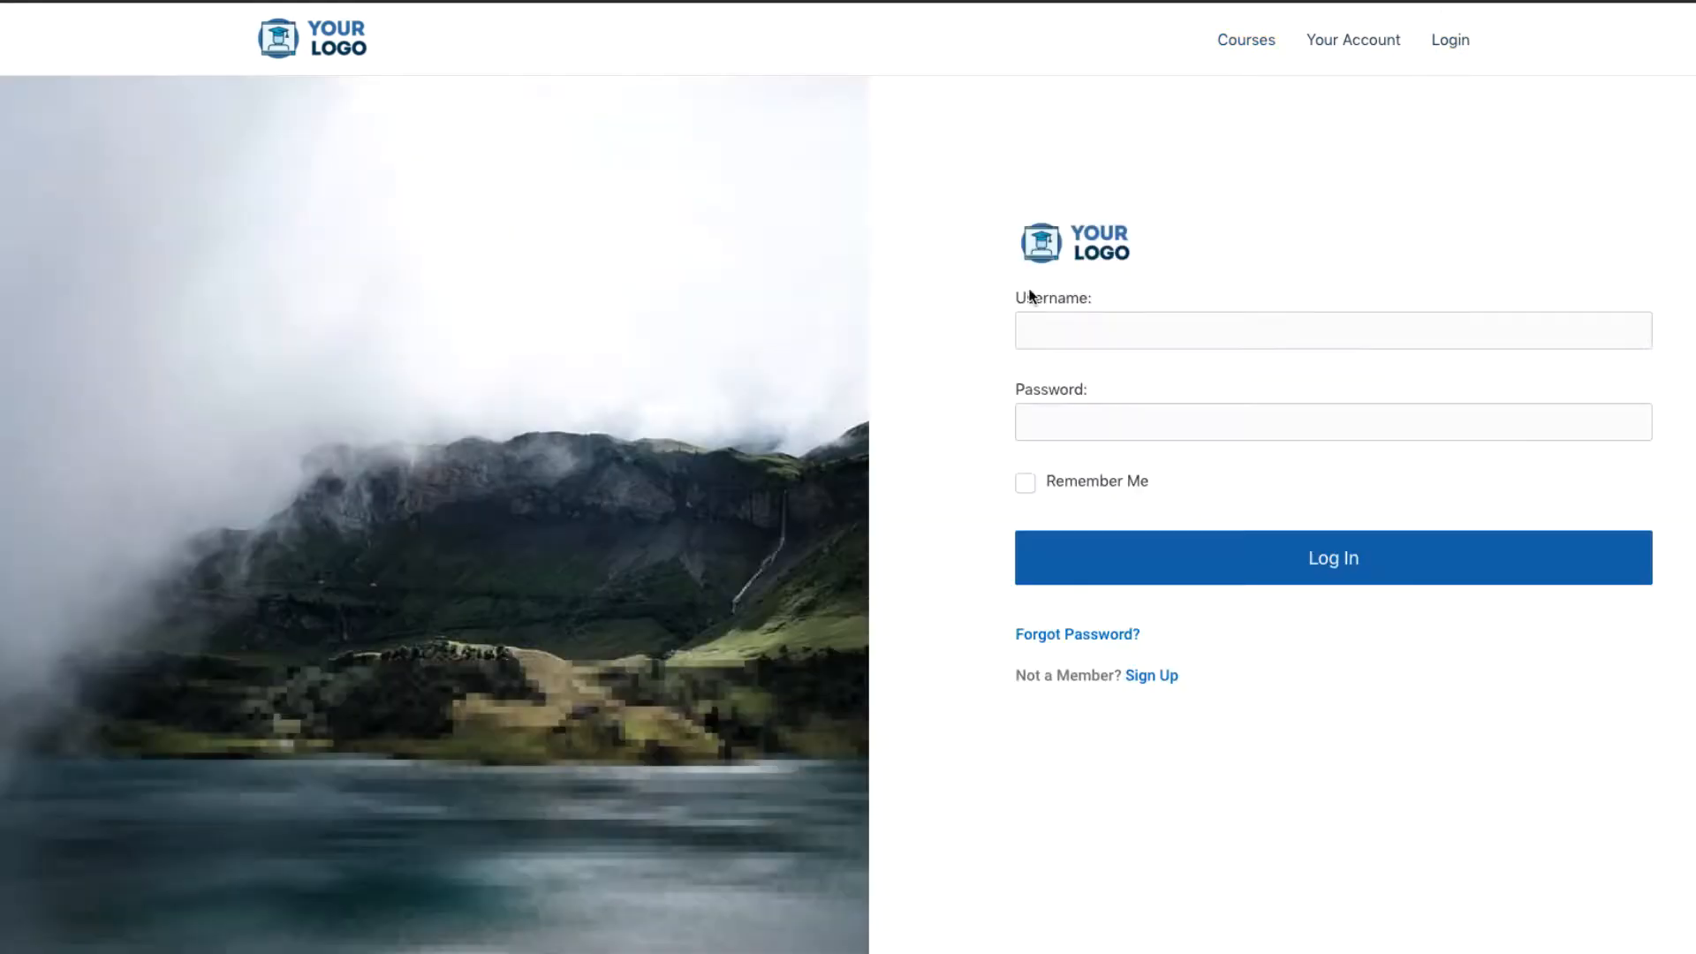
pyautogui.click(1060, 313)
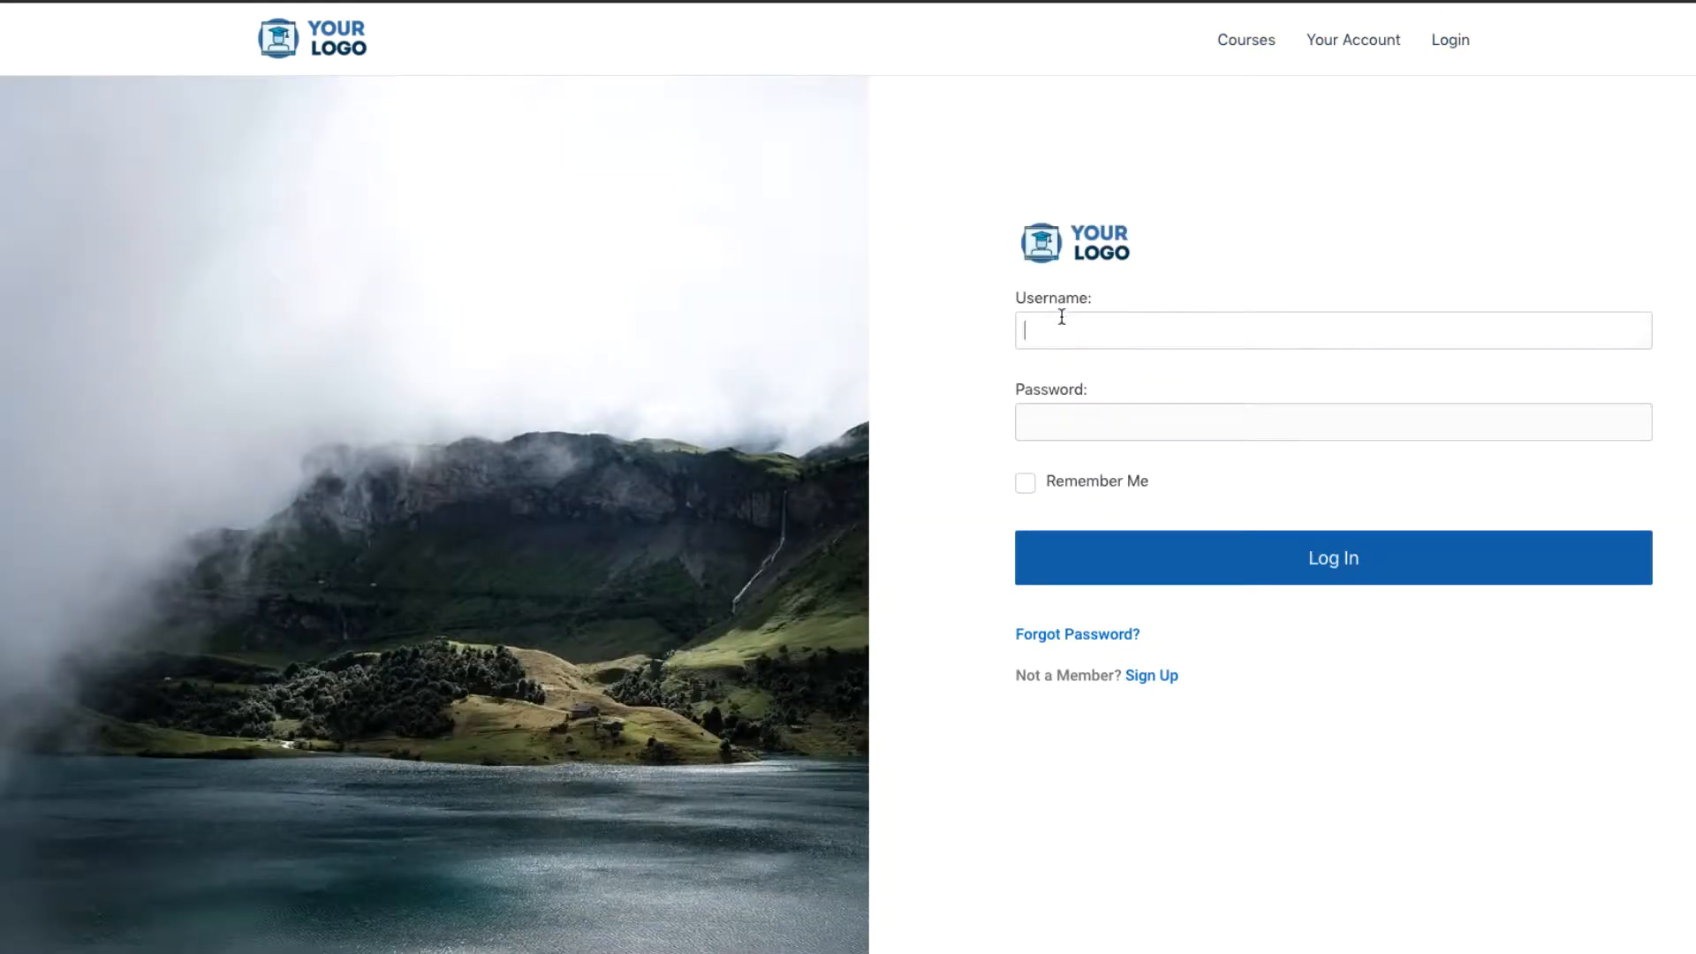
pyautogui.write('parent2@test.com')
pyautogui.press('Tab')
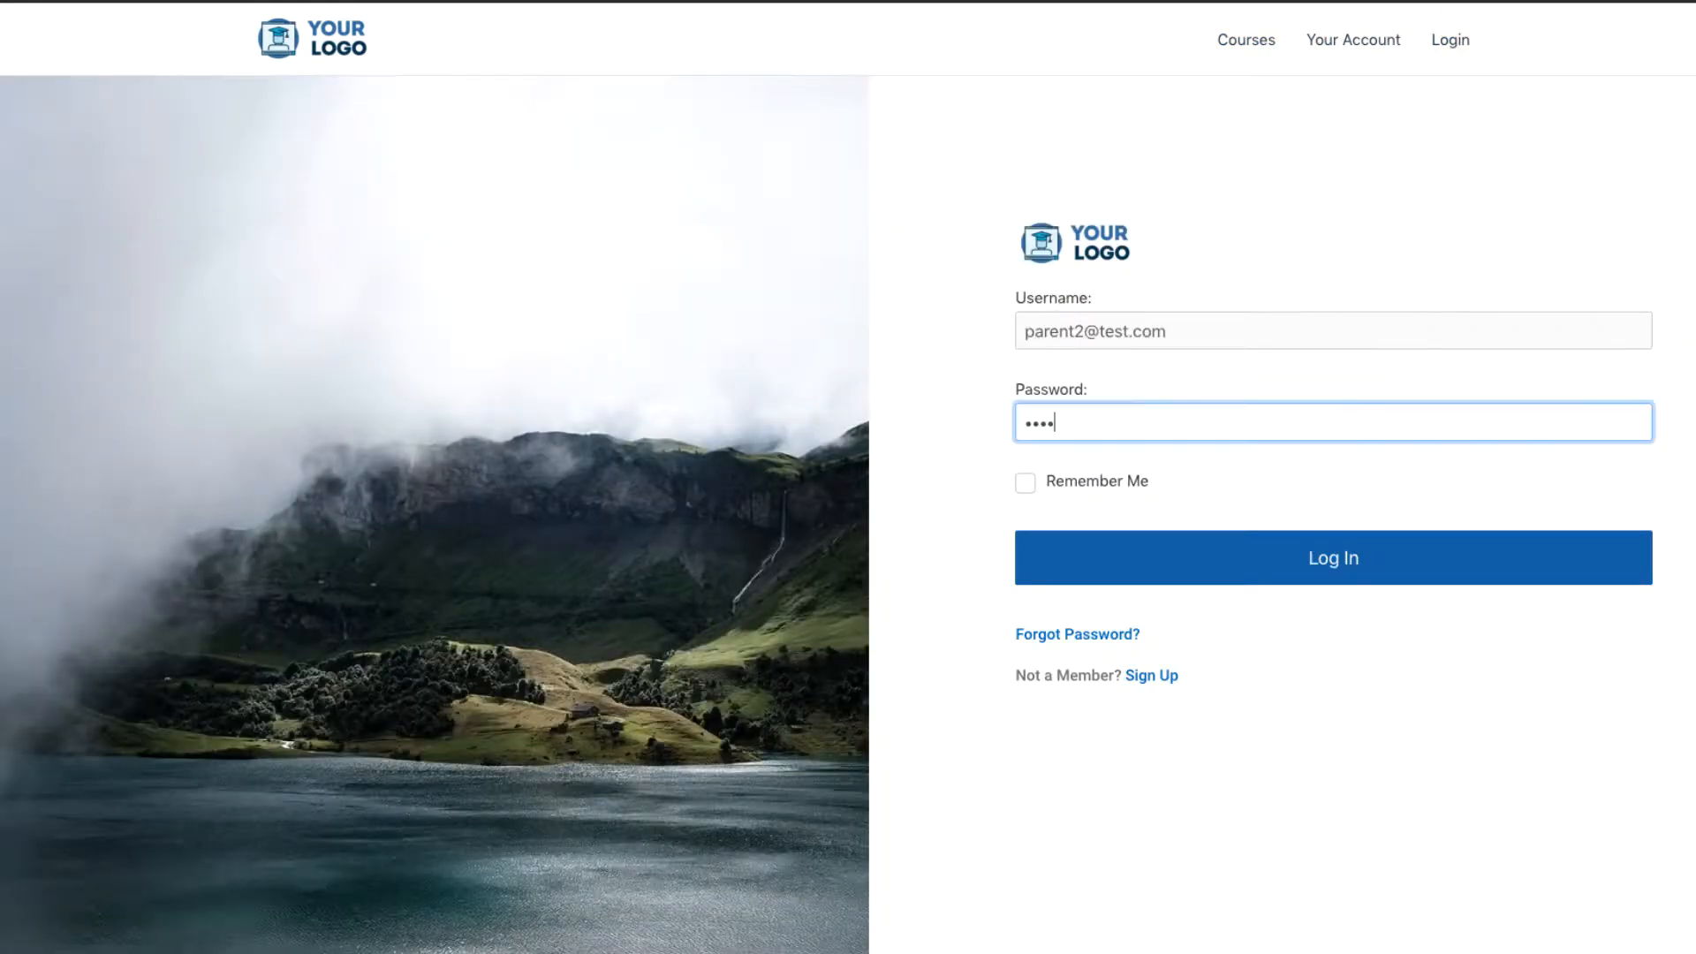
pyautogui.click(1333, 557)
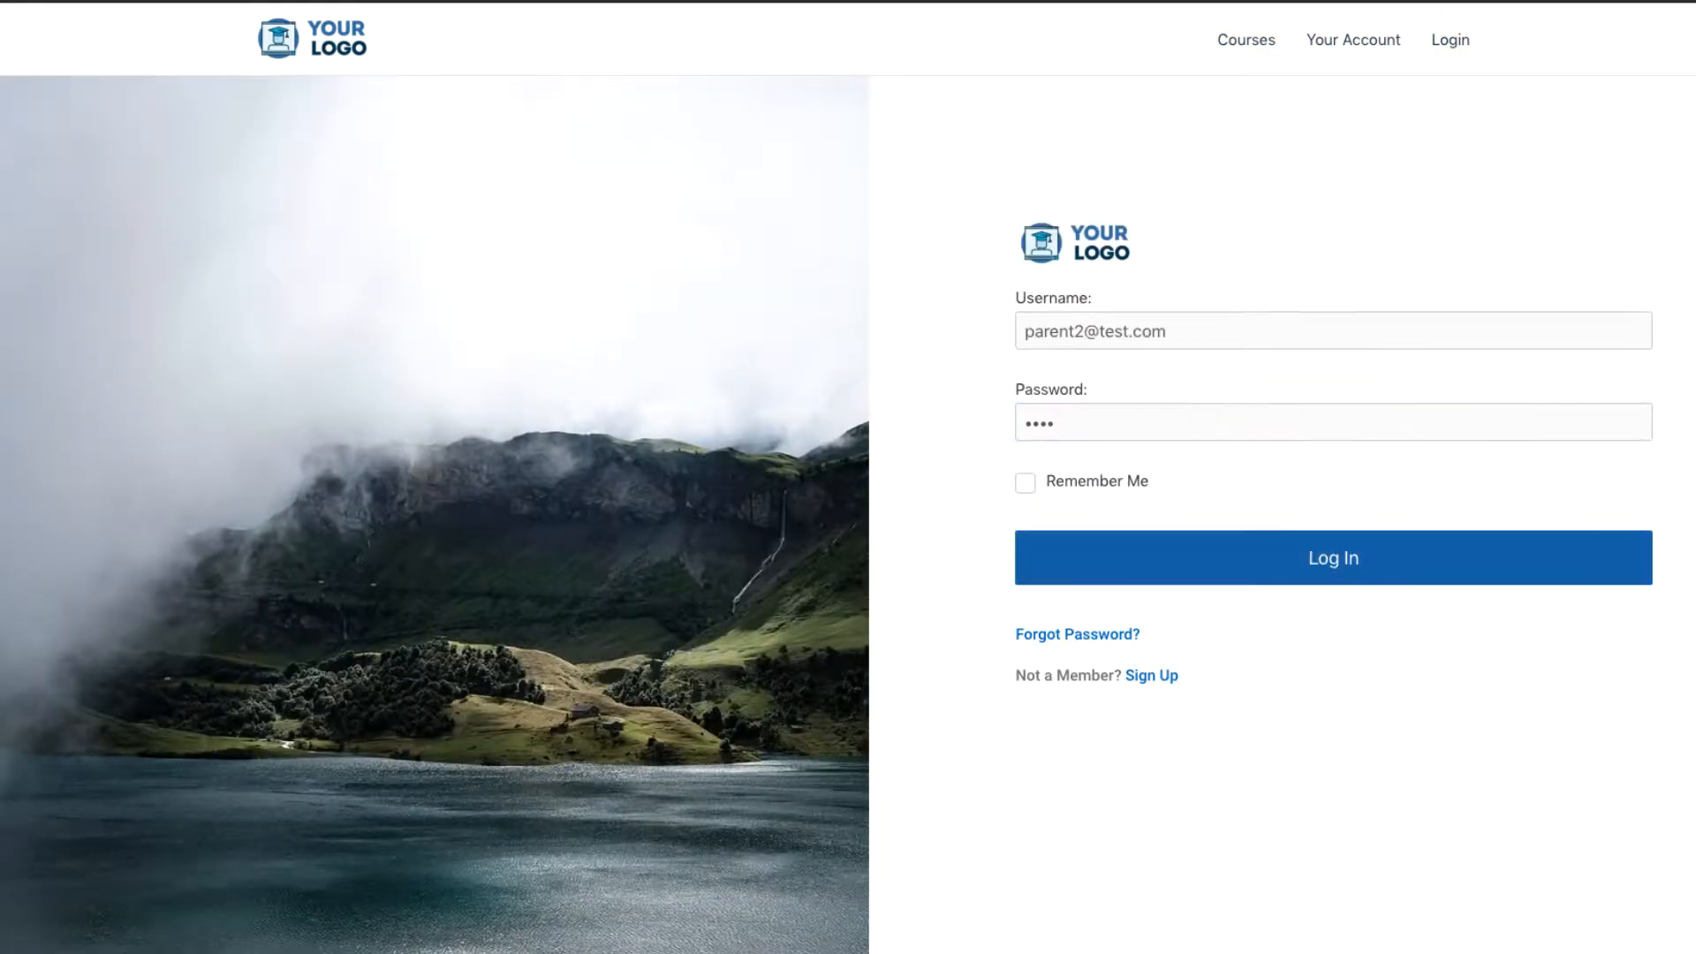
# Step: Point out the notice that the membership is inactive due to a billing issue
pyautogui.rightClick(903, 446)
pyautogui.click(925, 371)
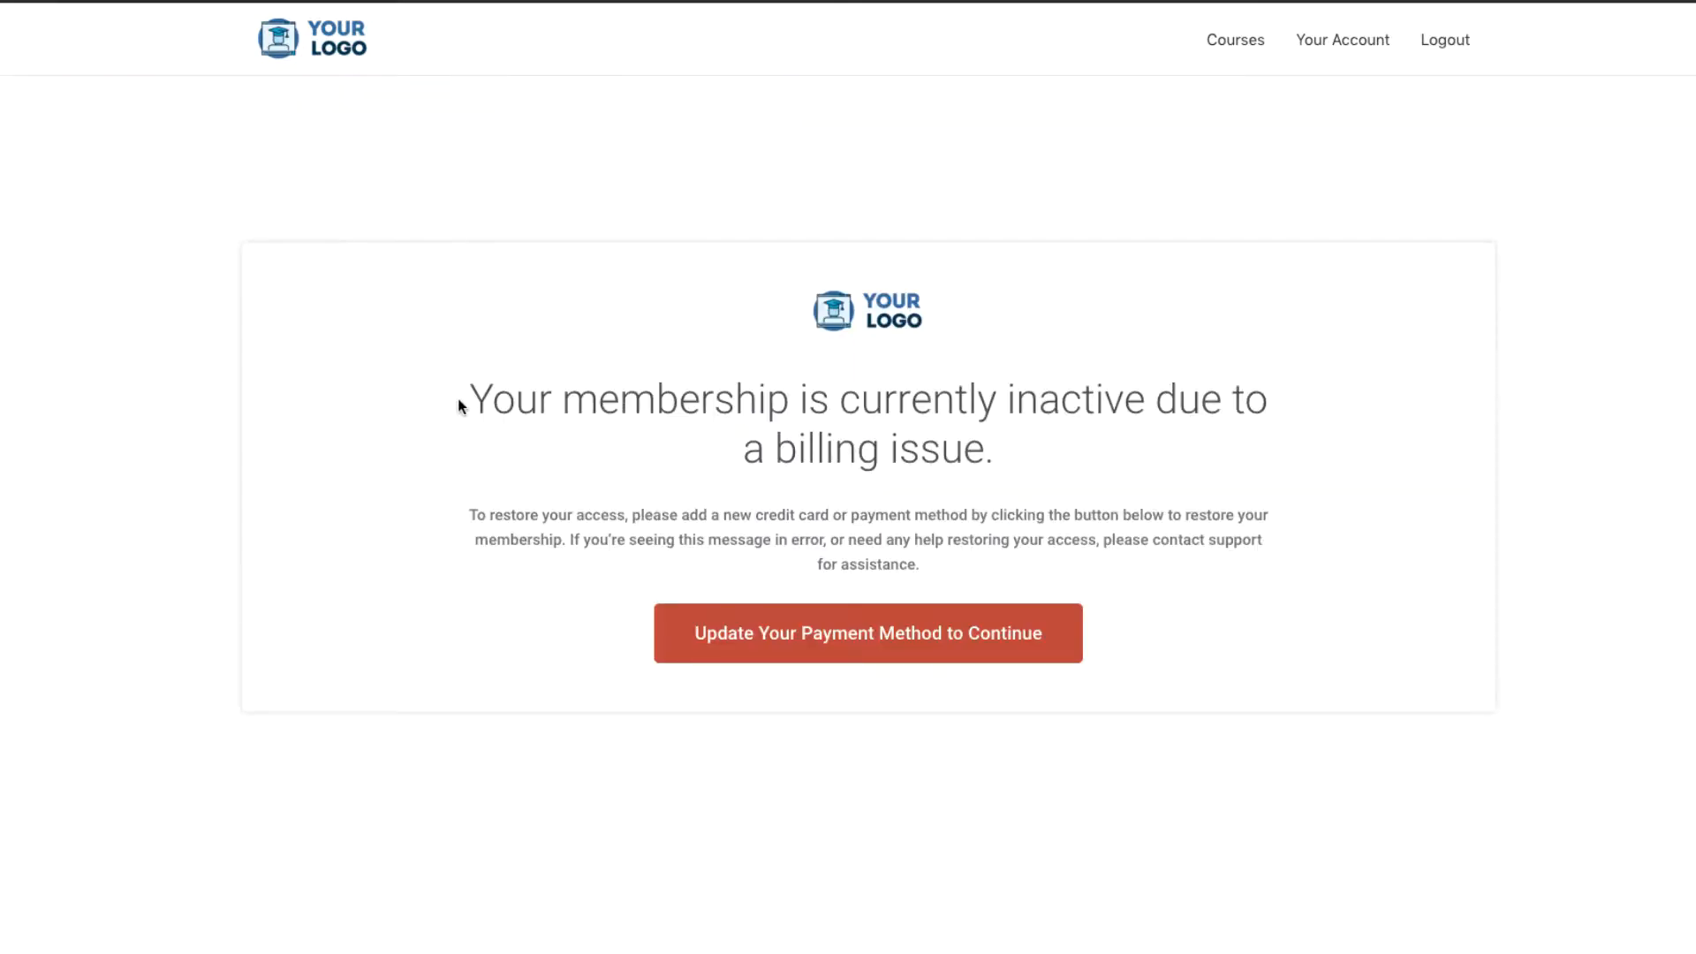
pyautogui.moveTo(459, 406); pyautogui.dragTo(1056, 458)
pyautogui.click(1056, 458)
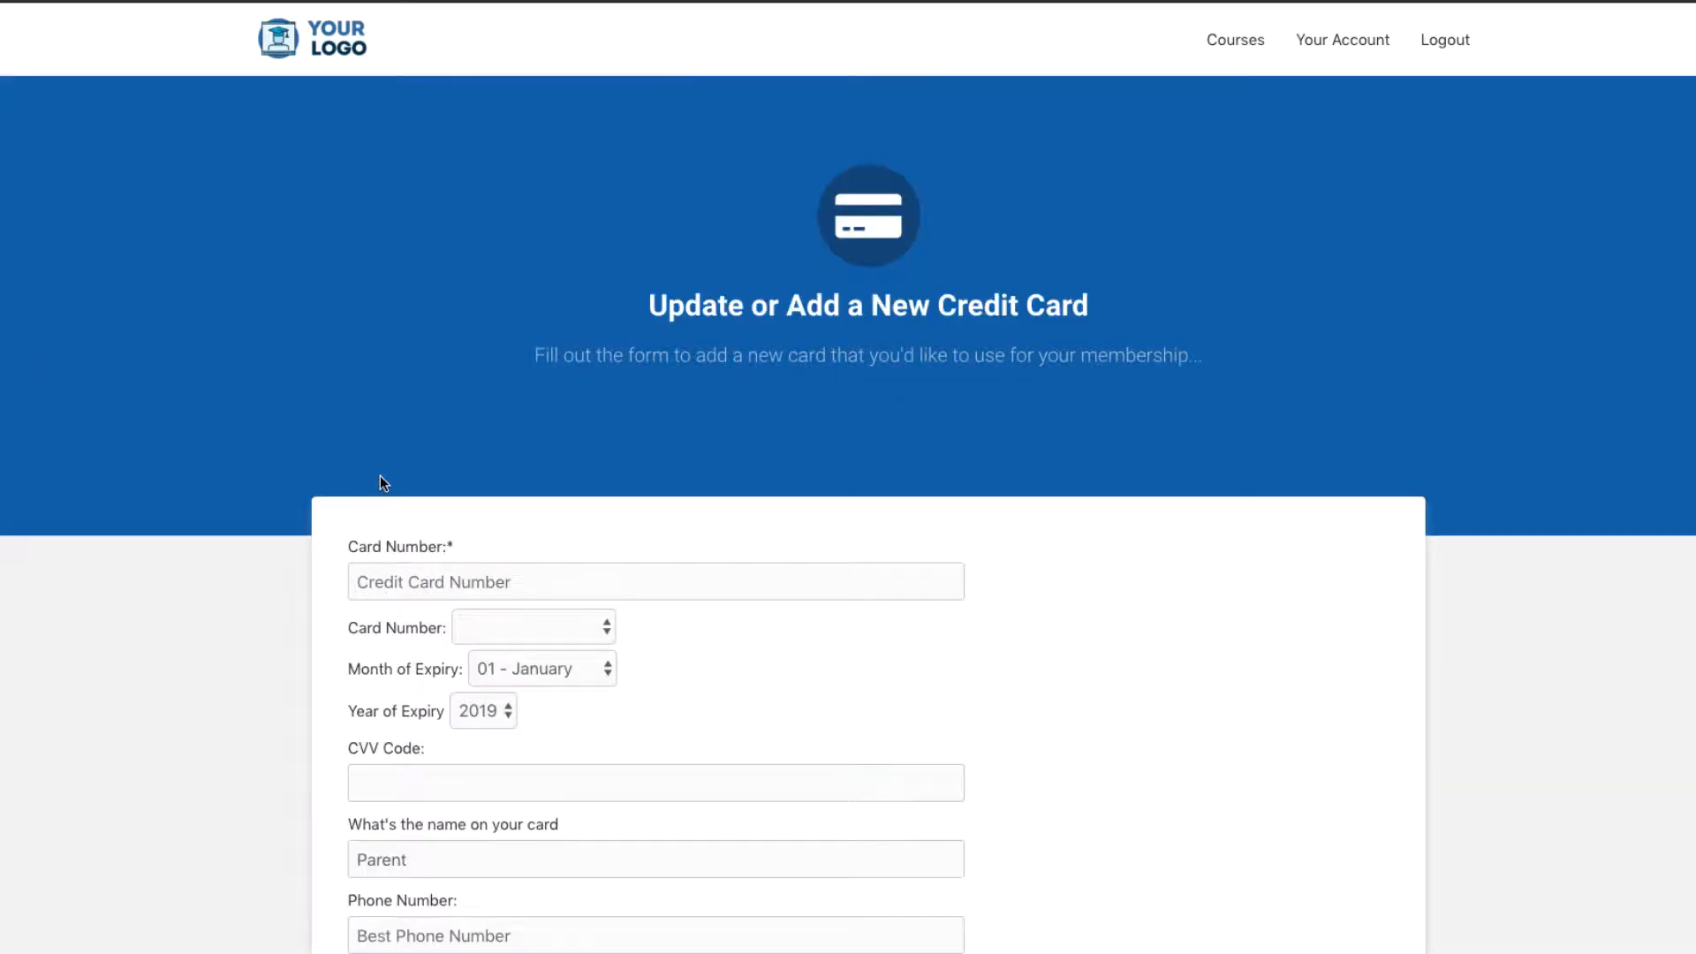
# Step: Enter the test card number, card type Visa and expiry year 2021
pyautogui.scroll(-4, 380, 476)
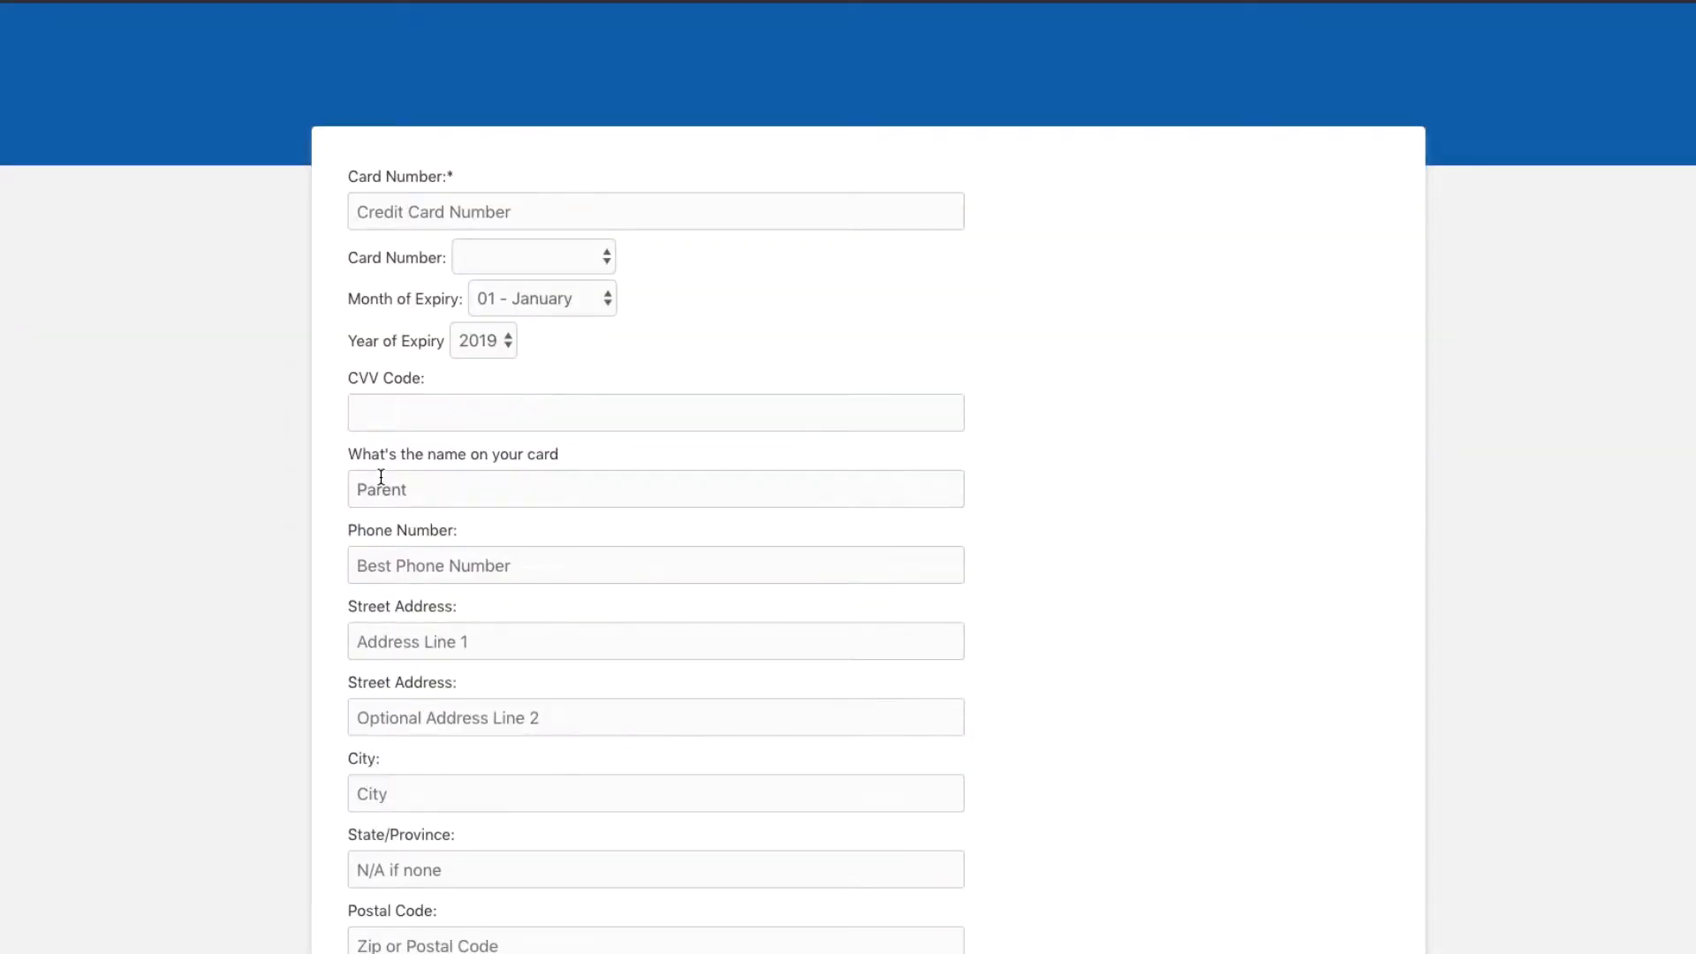
pyautogui.click(458, 214)
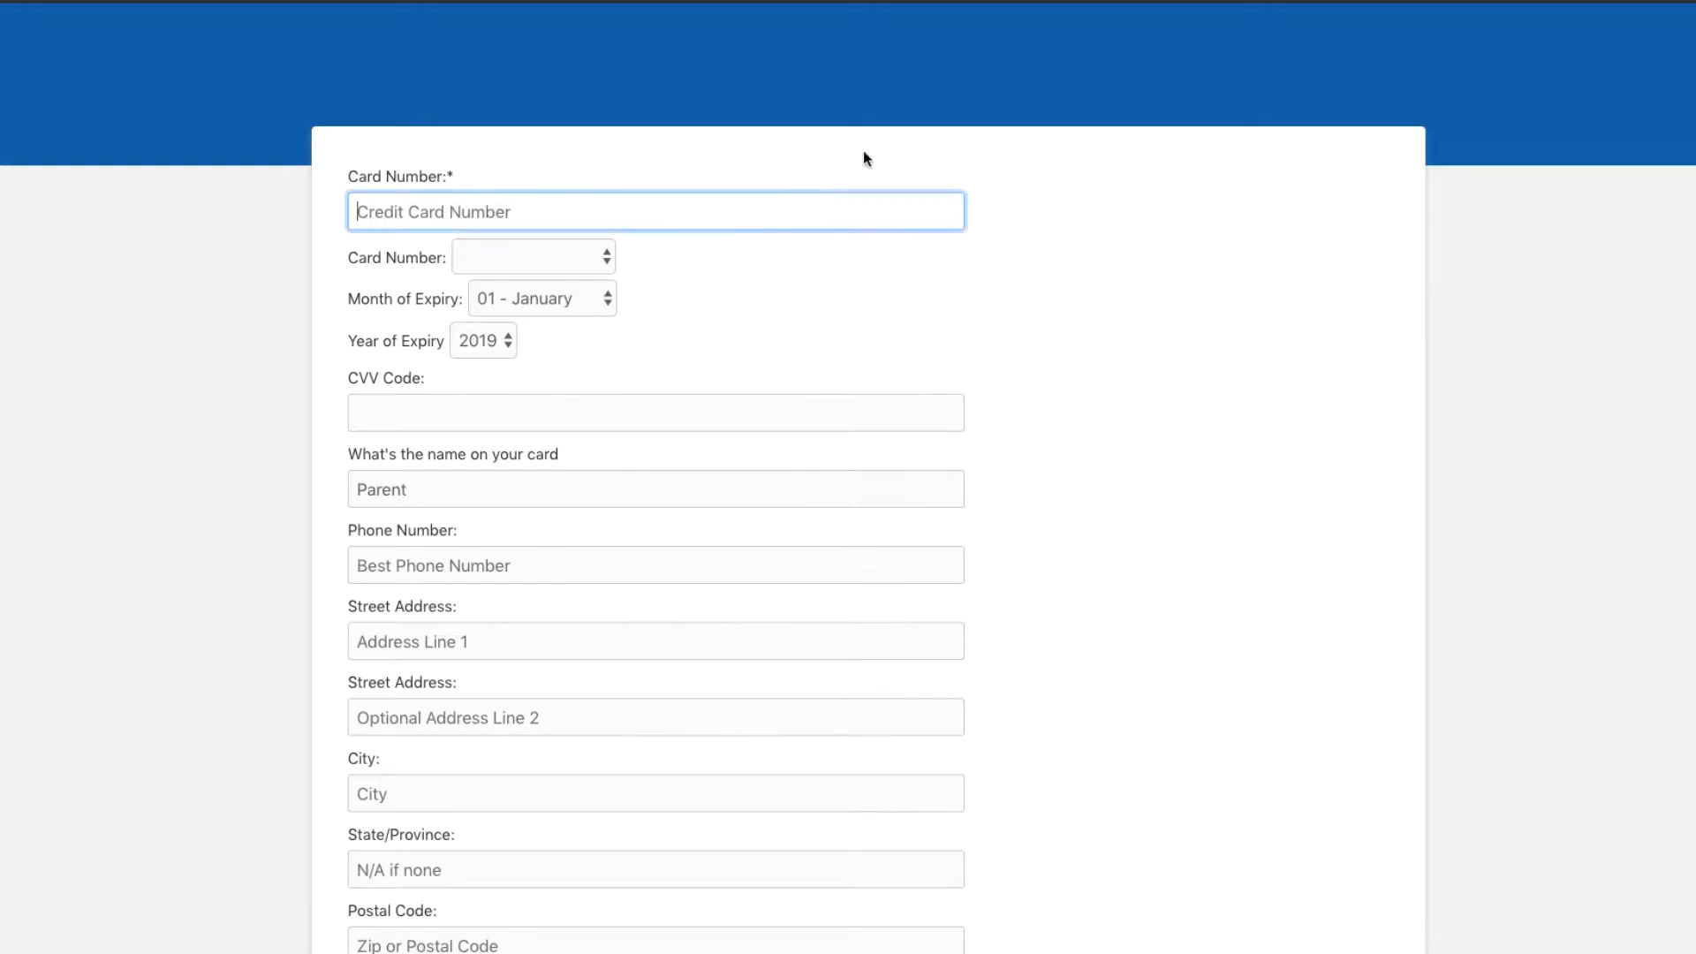
pyautogui.write('4111111111111111')
pyautogui.click(498, 258)
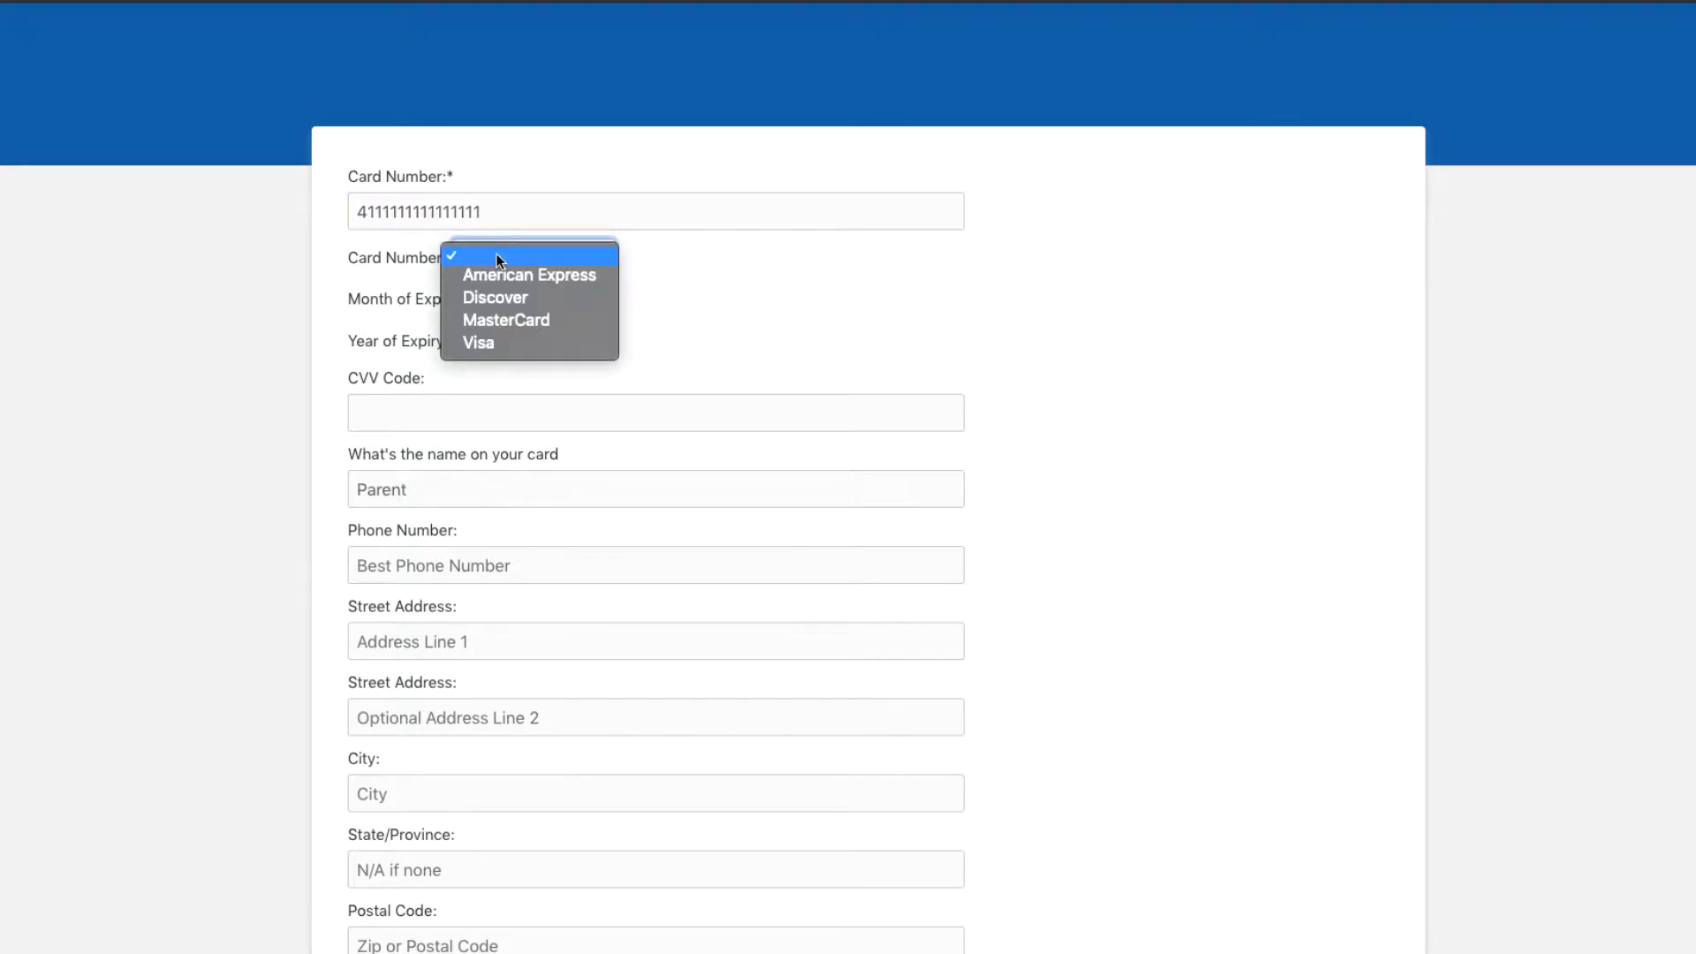
pyautogui.click(410, 261)
pyautogui.click(493, 258)
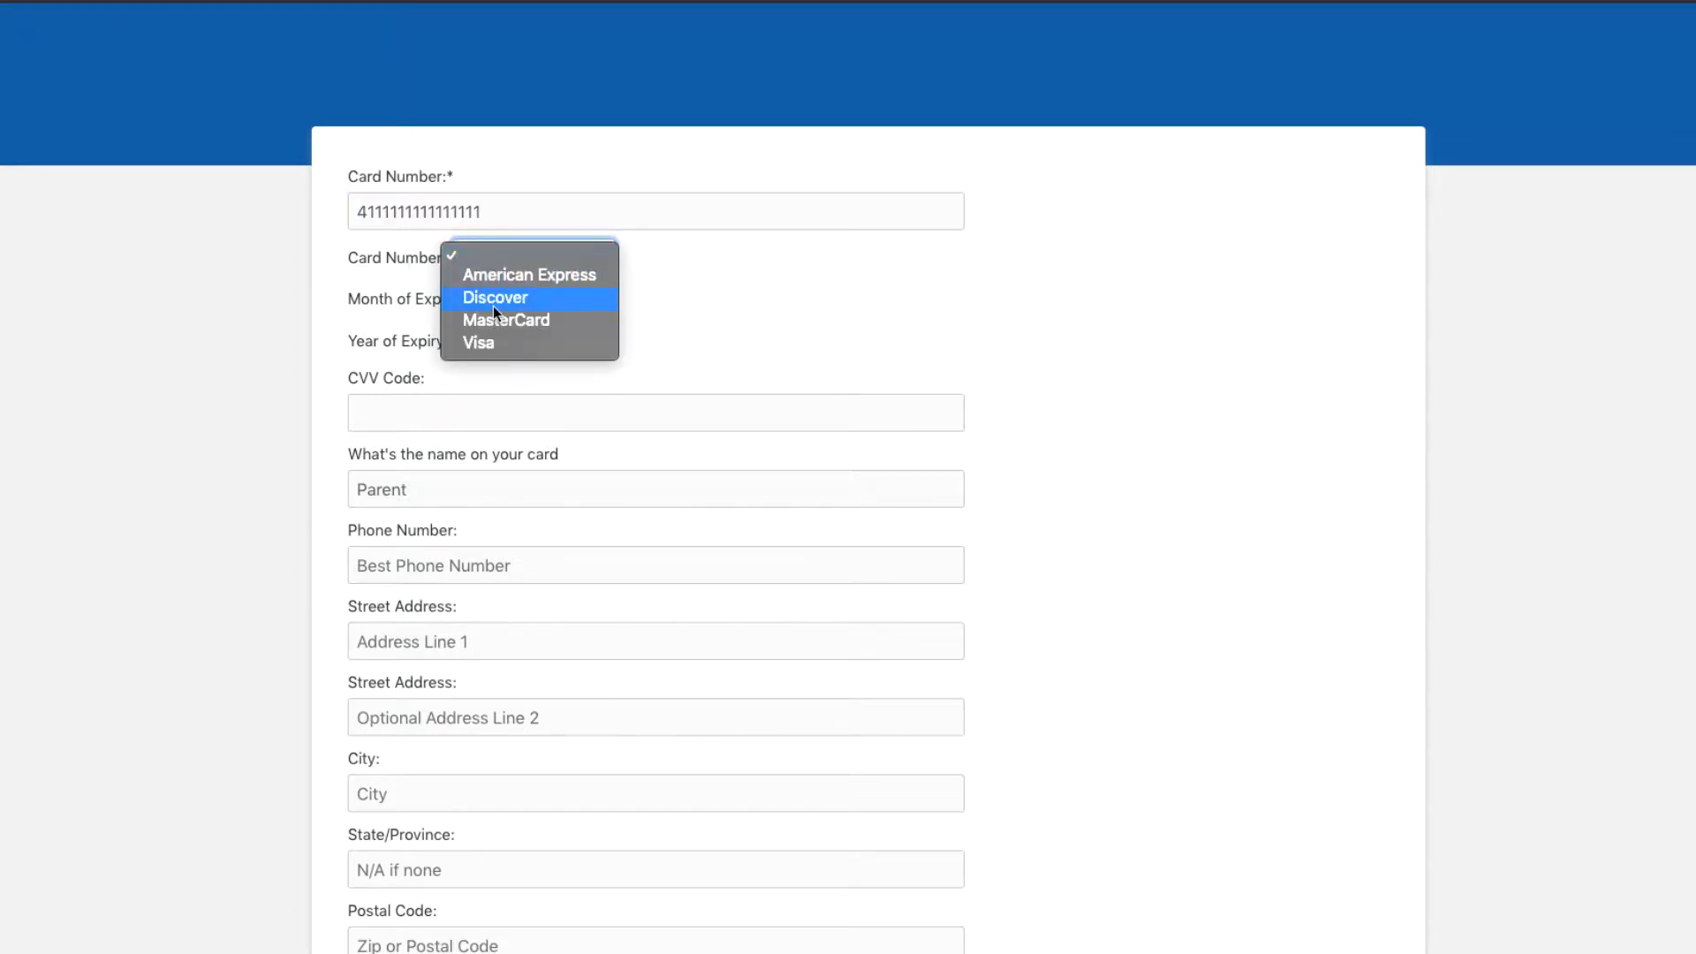
pyautogui.click(489, 340)
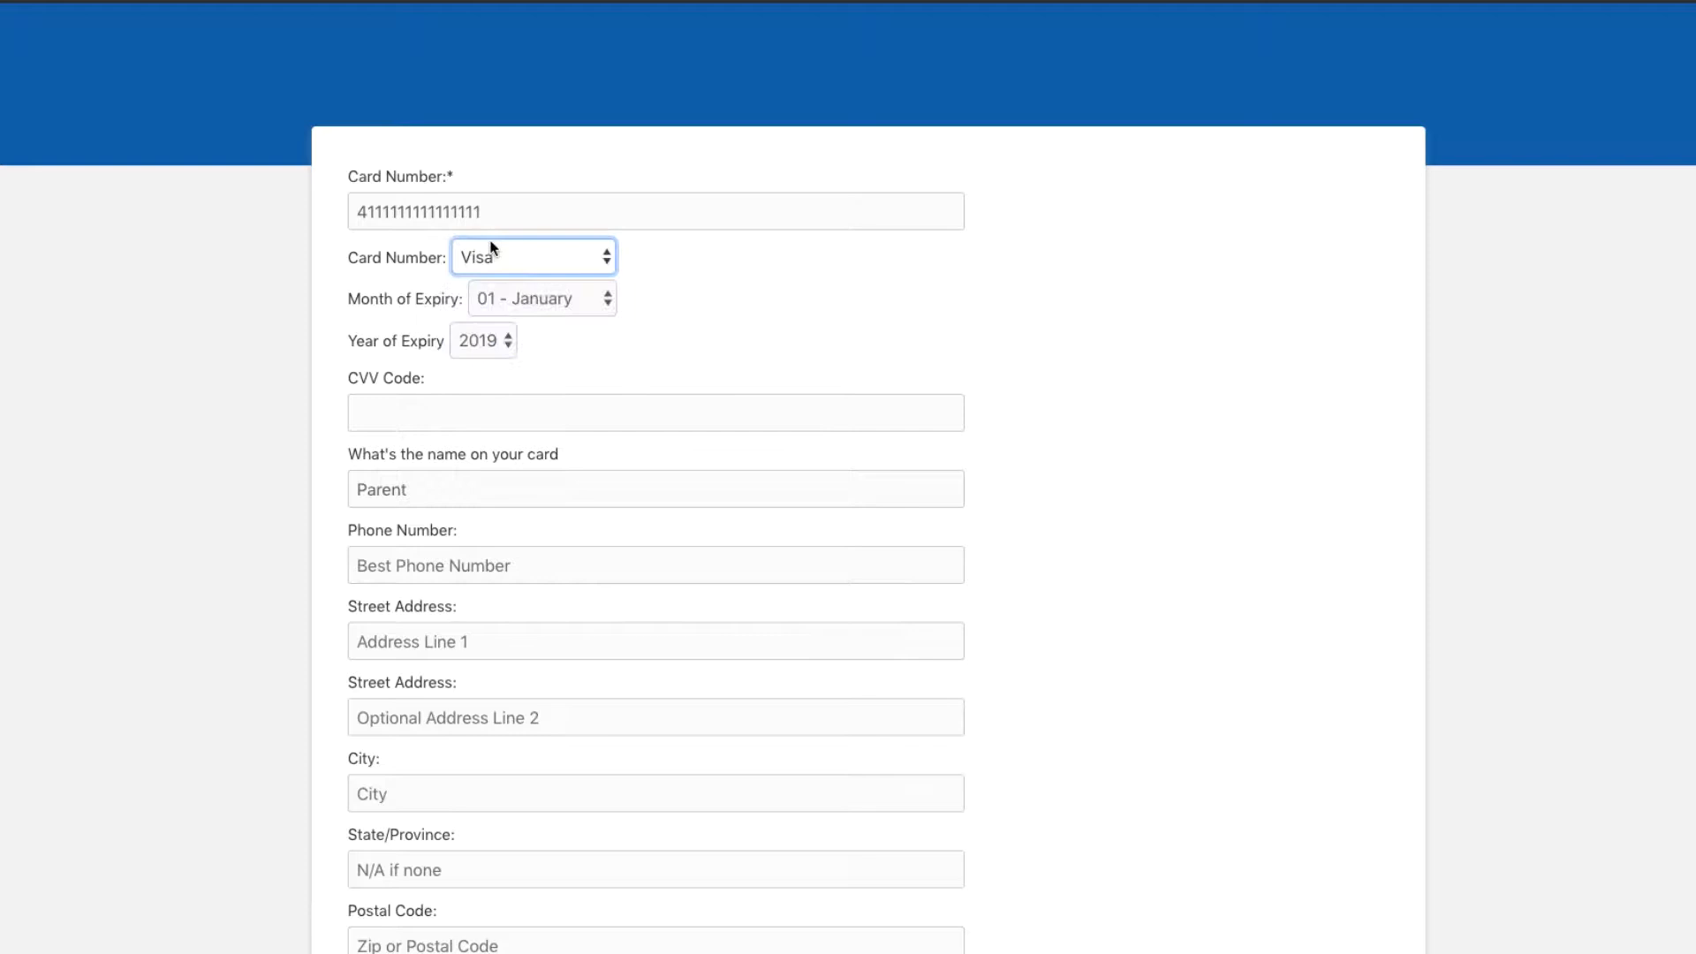
pyautogui.rightClick(508, 294)
pyautogui.click(400, 320)
pyautogui.click(498, 342)
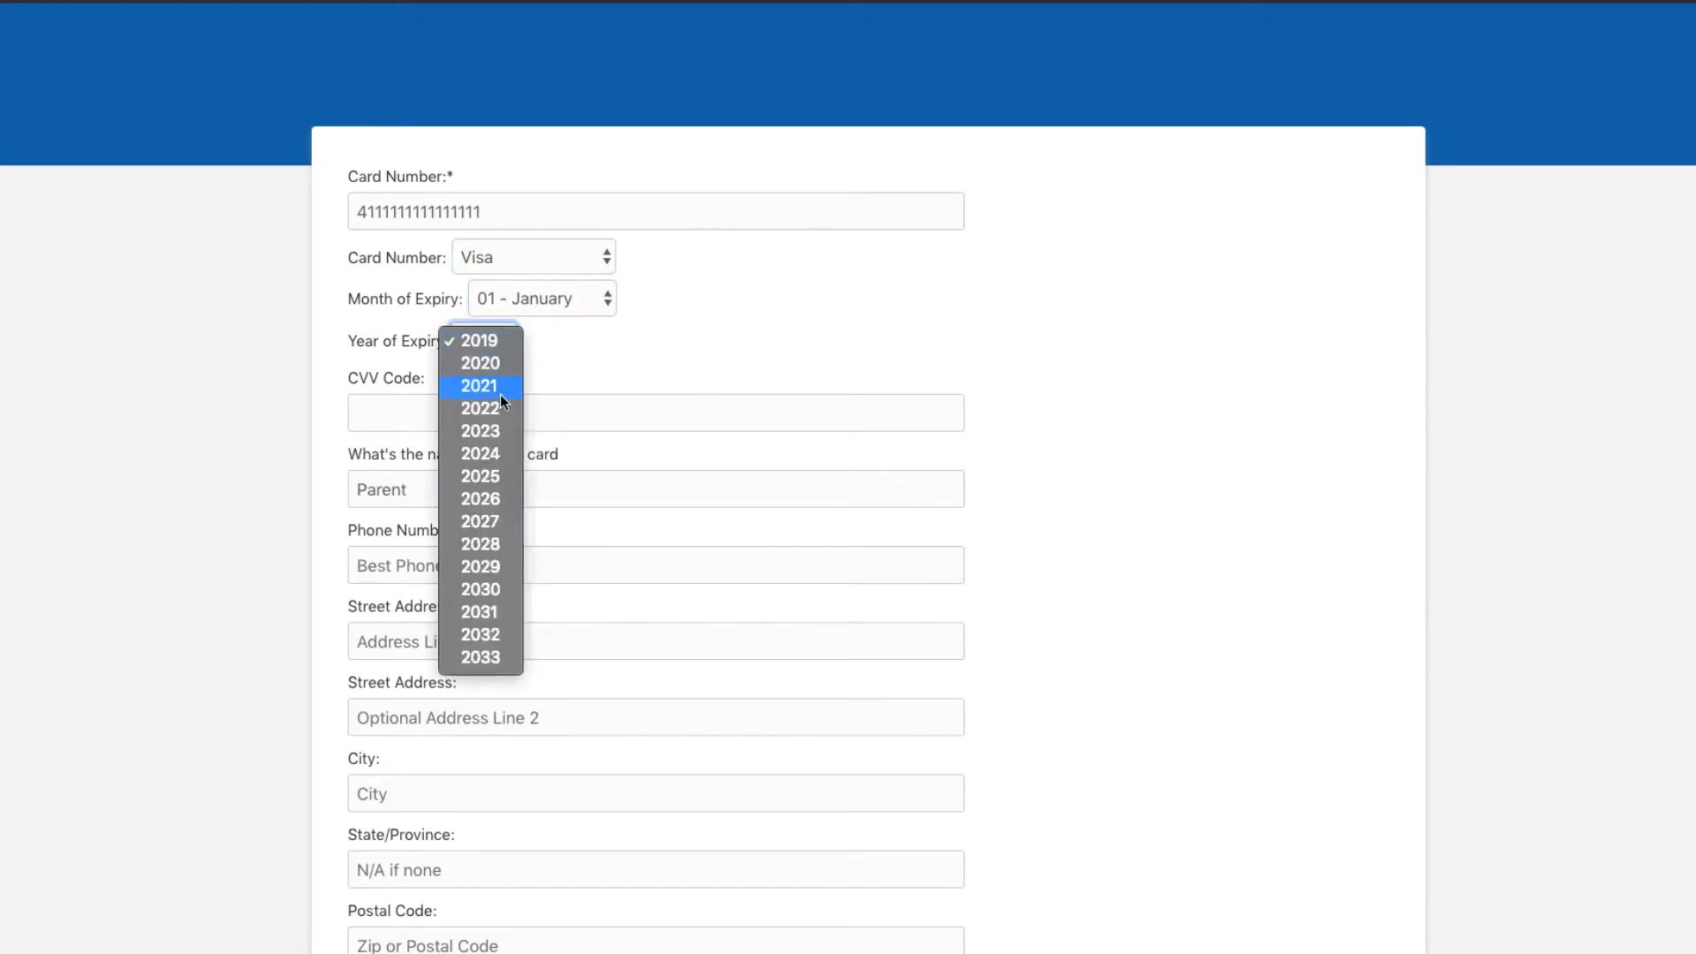
pyautogui.click(501, 394)
# Step: Enter the card's CVV, correct the postal code, and submit the new card details
pyautogui.click(527, 416)
pyautogui.write('123')
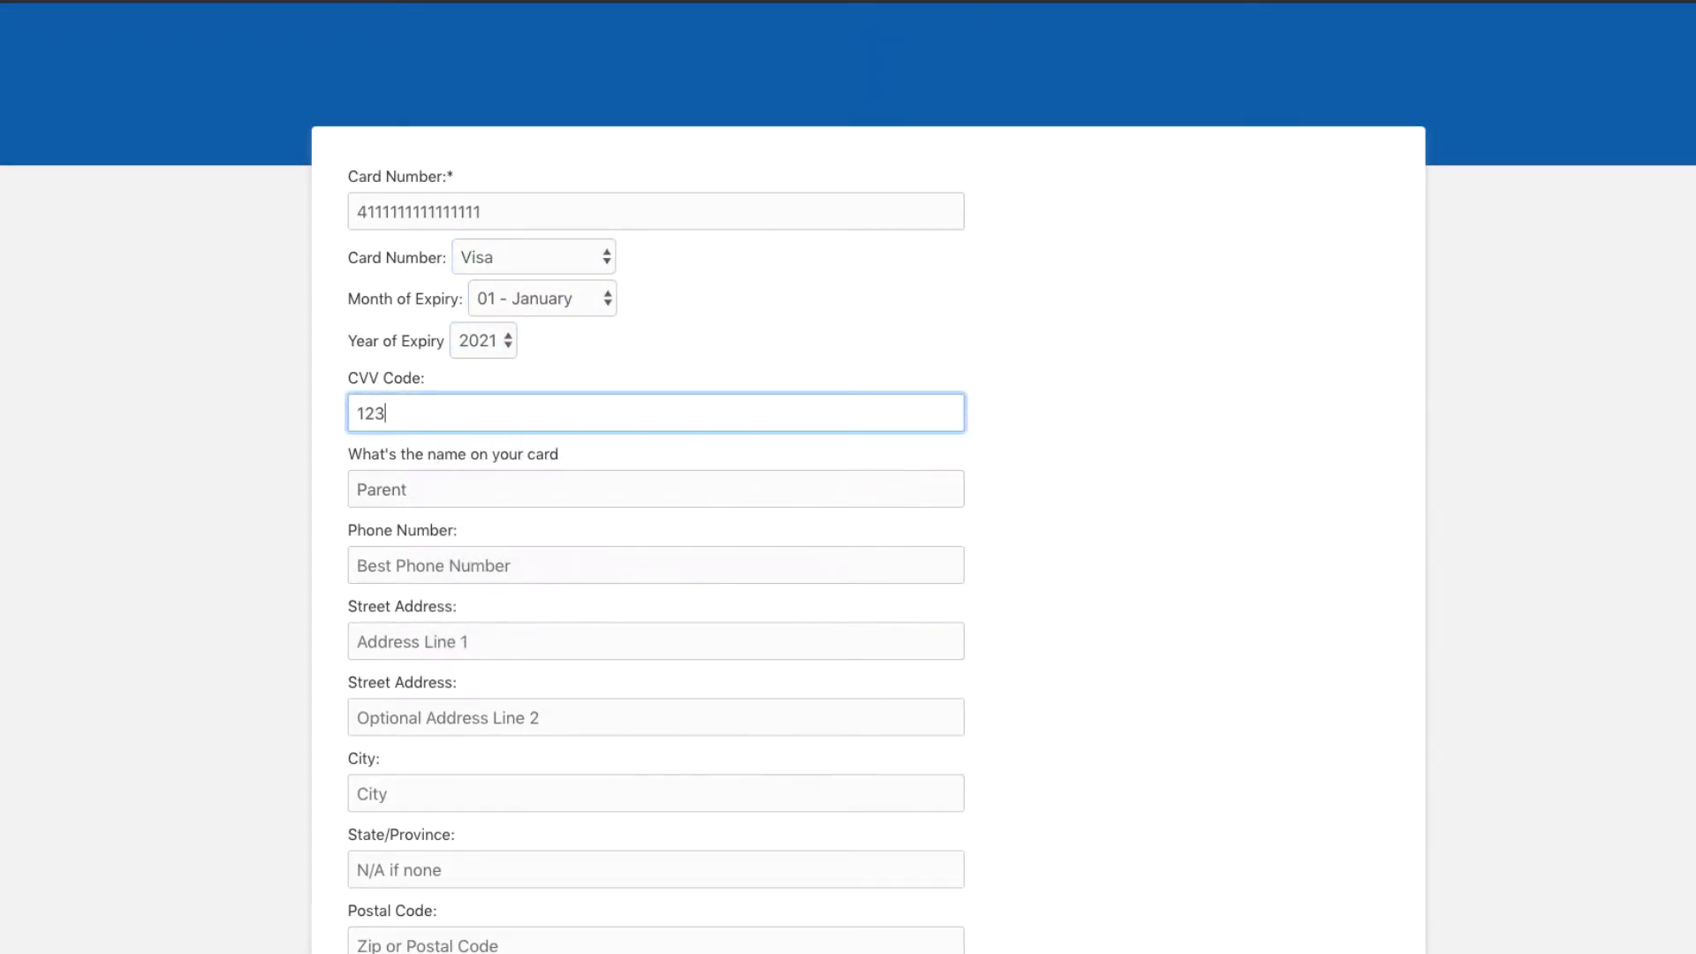
pyautogui.scroll(-3, 848, 477)
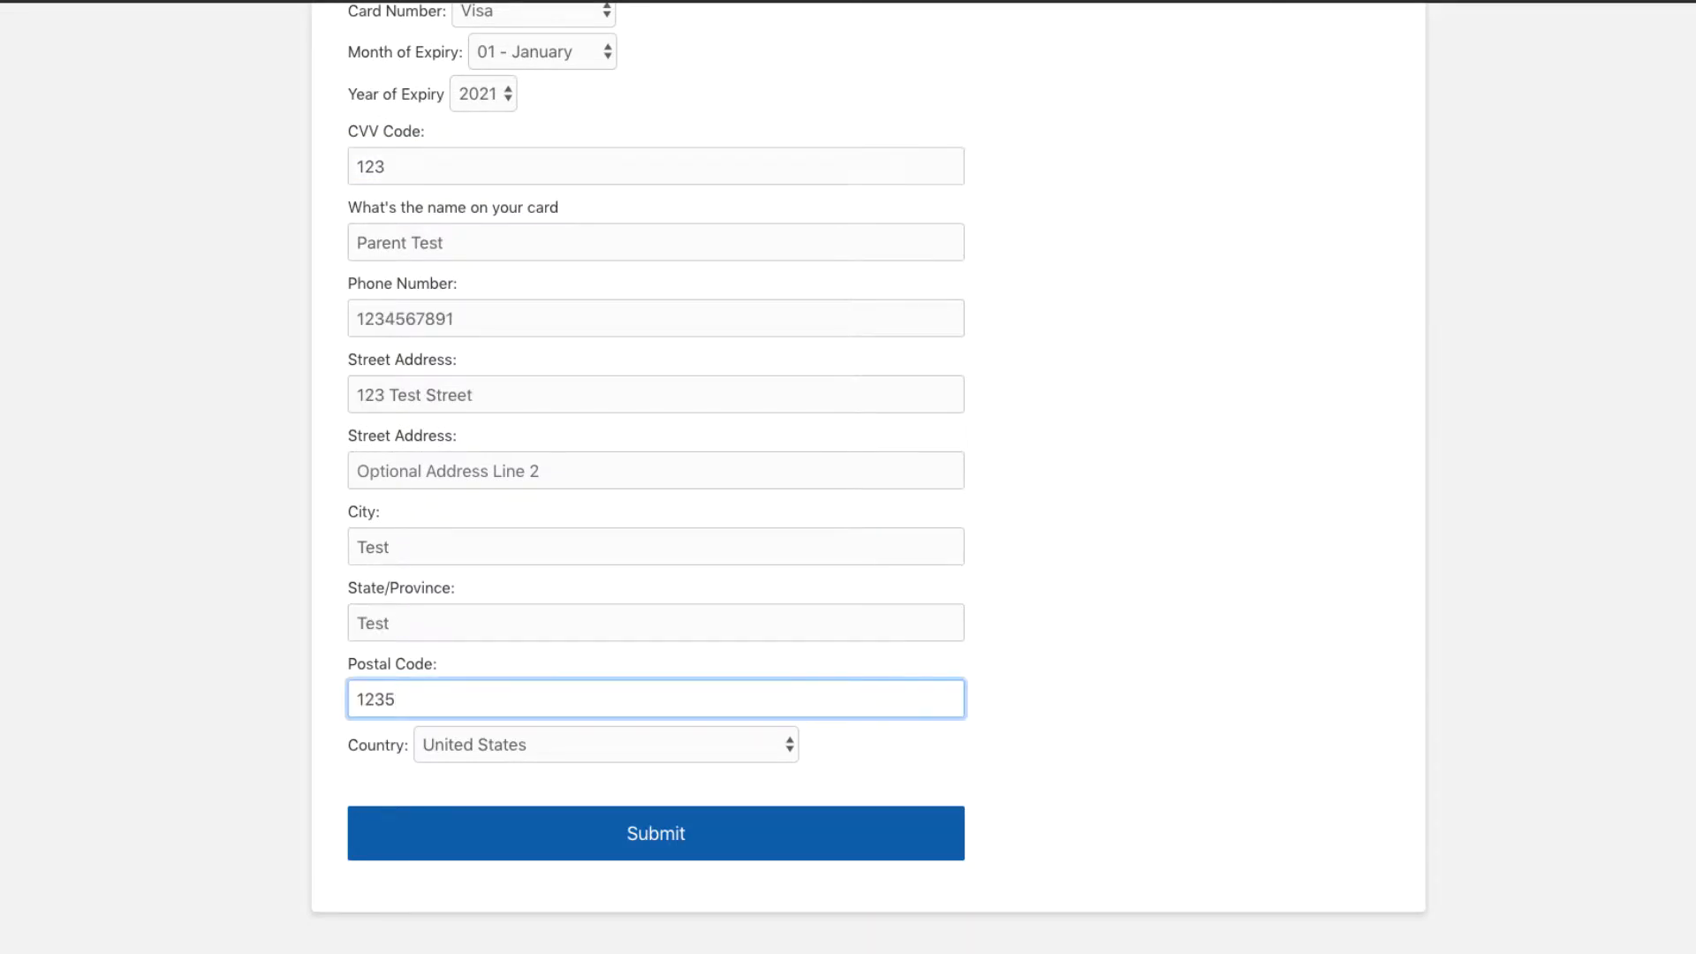
pyautogui.press('BackSpace')
pyautogui.write('45')
pyautogui.click(657, 833)
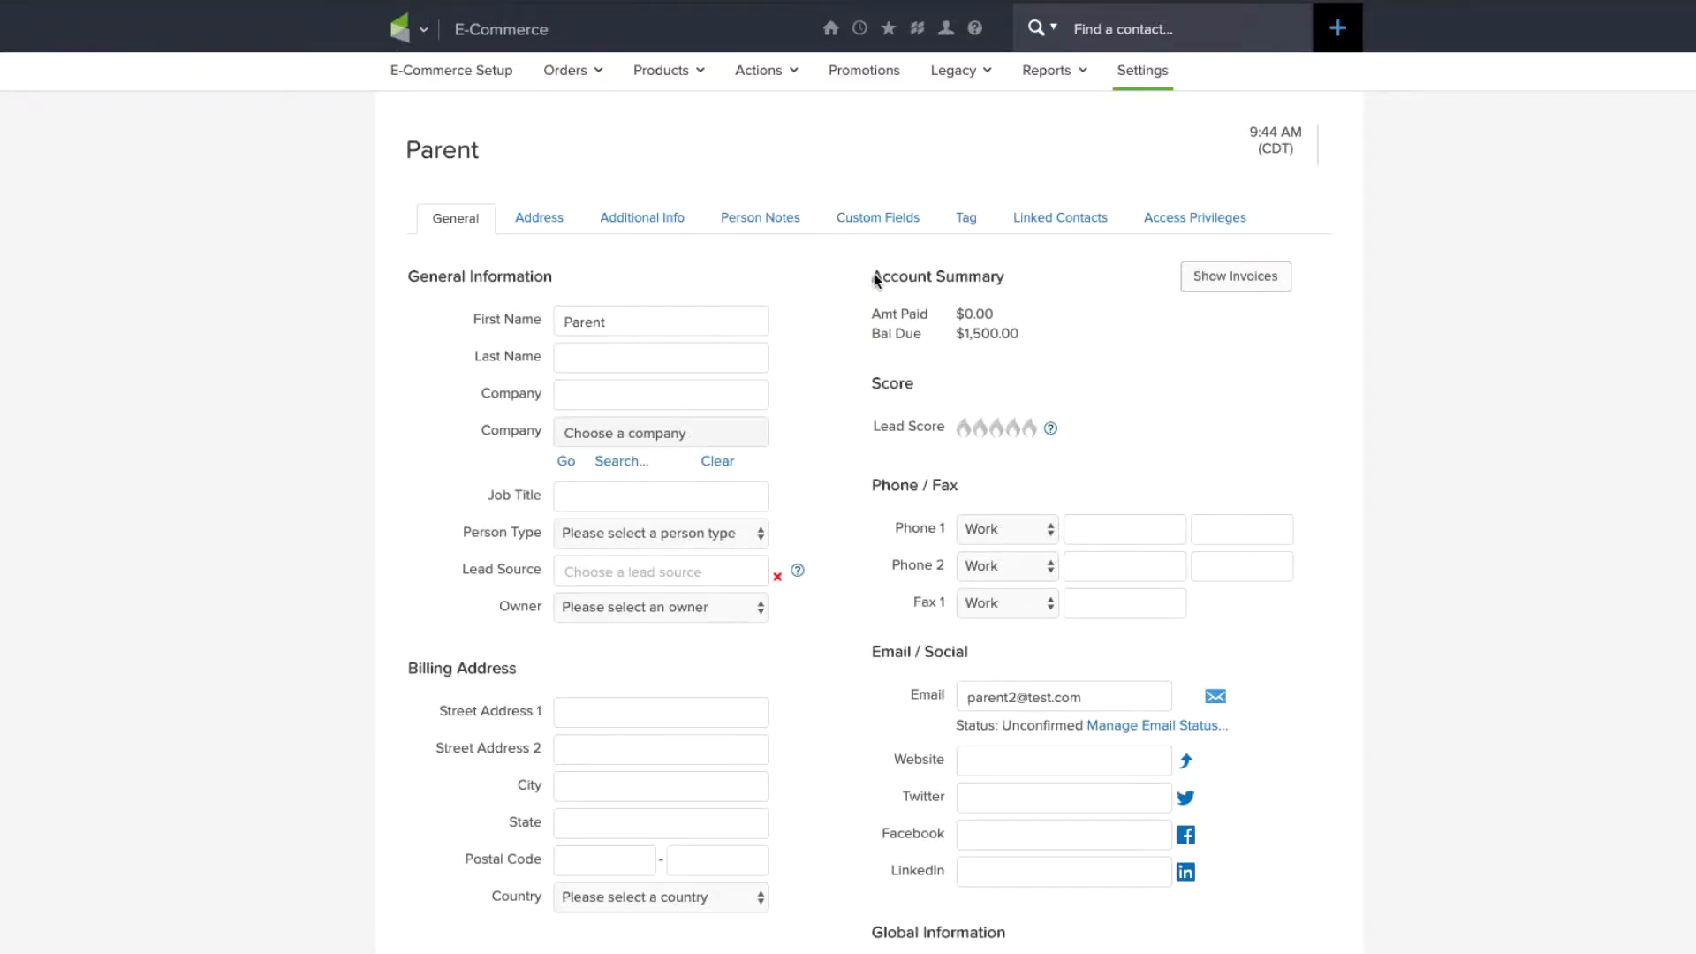
# Step: Check the contact's newly saved card and its last four digits
pyautogui.scroll(-7, 882, 579)
pyautogui.scroll(-2, 882, 585)
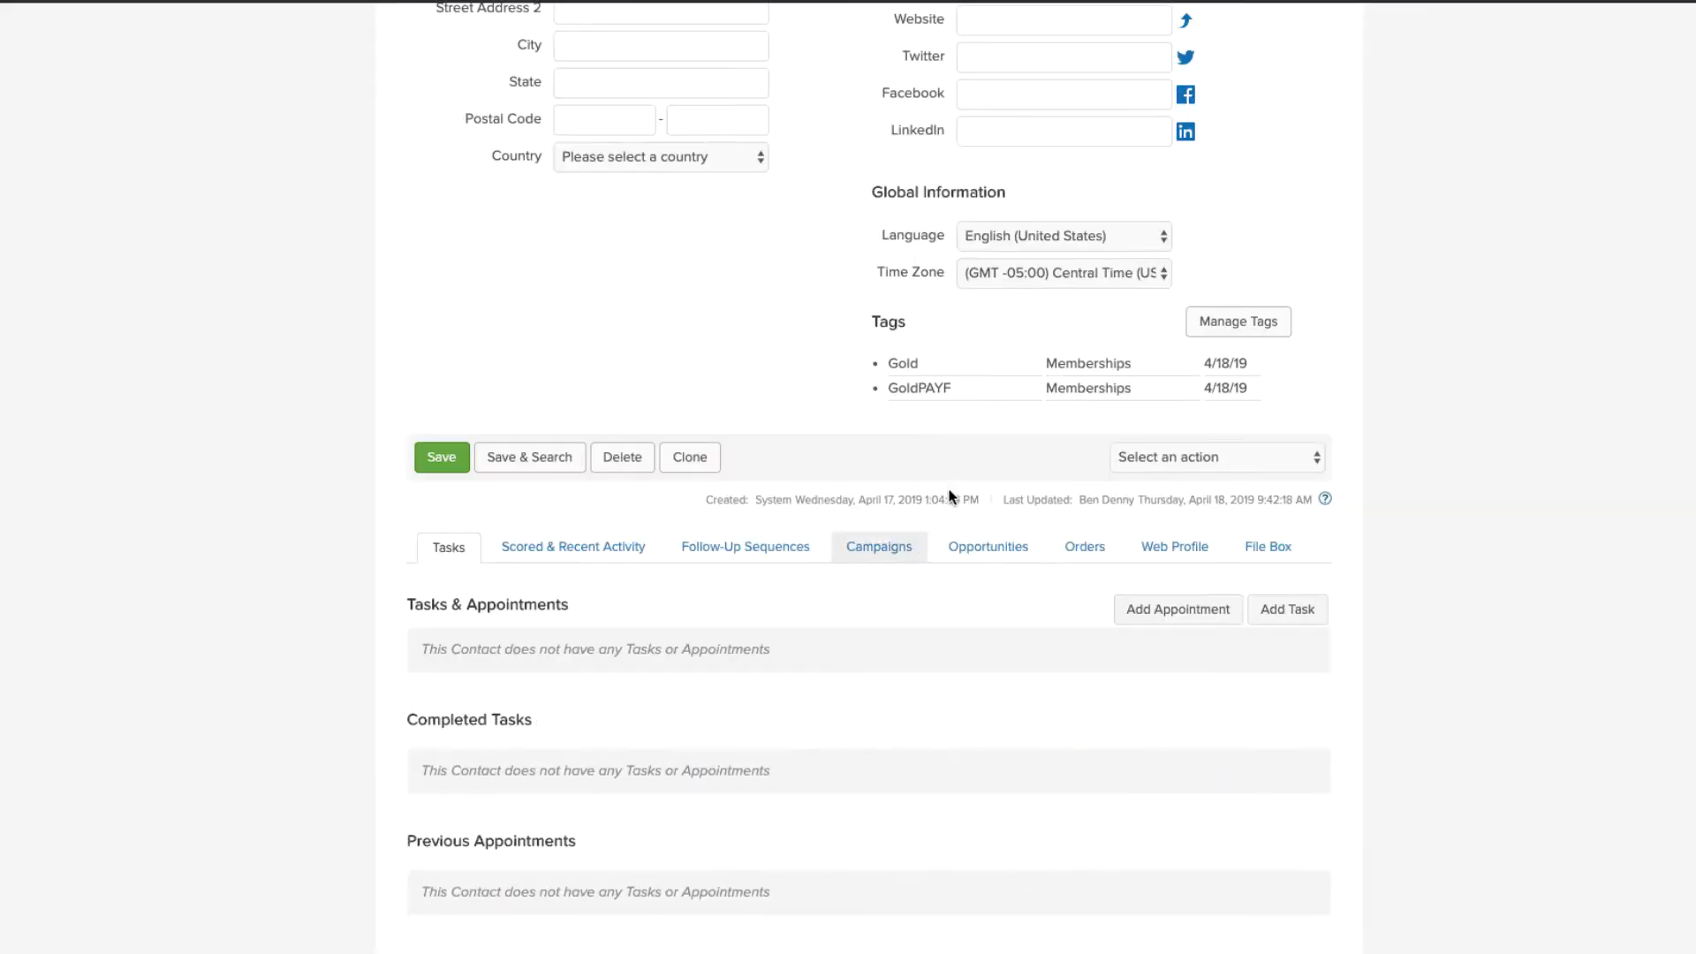
pyautogui.click(1065, 549)
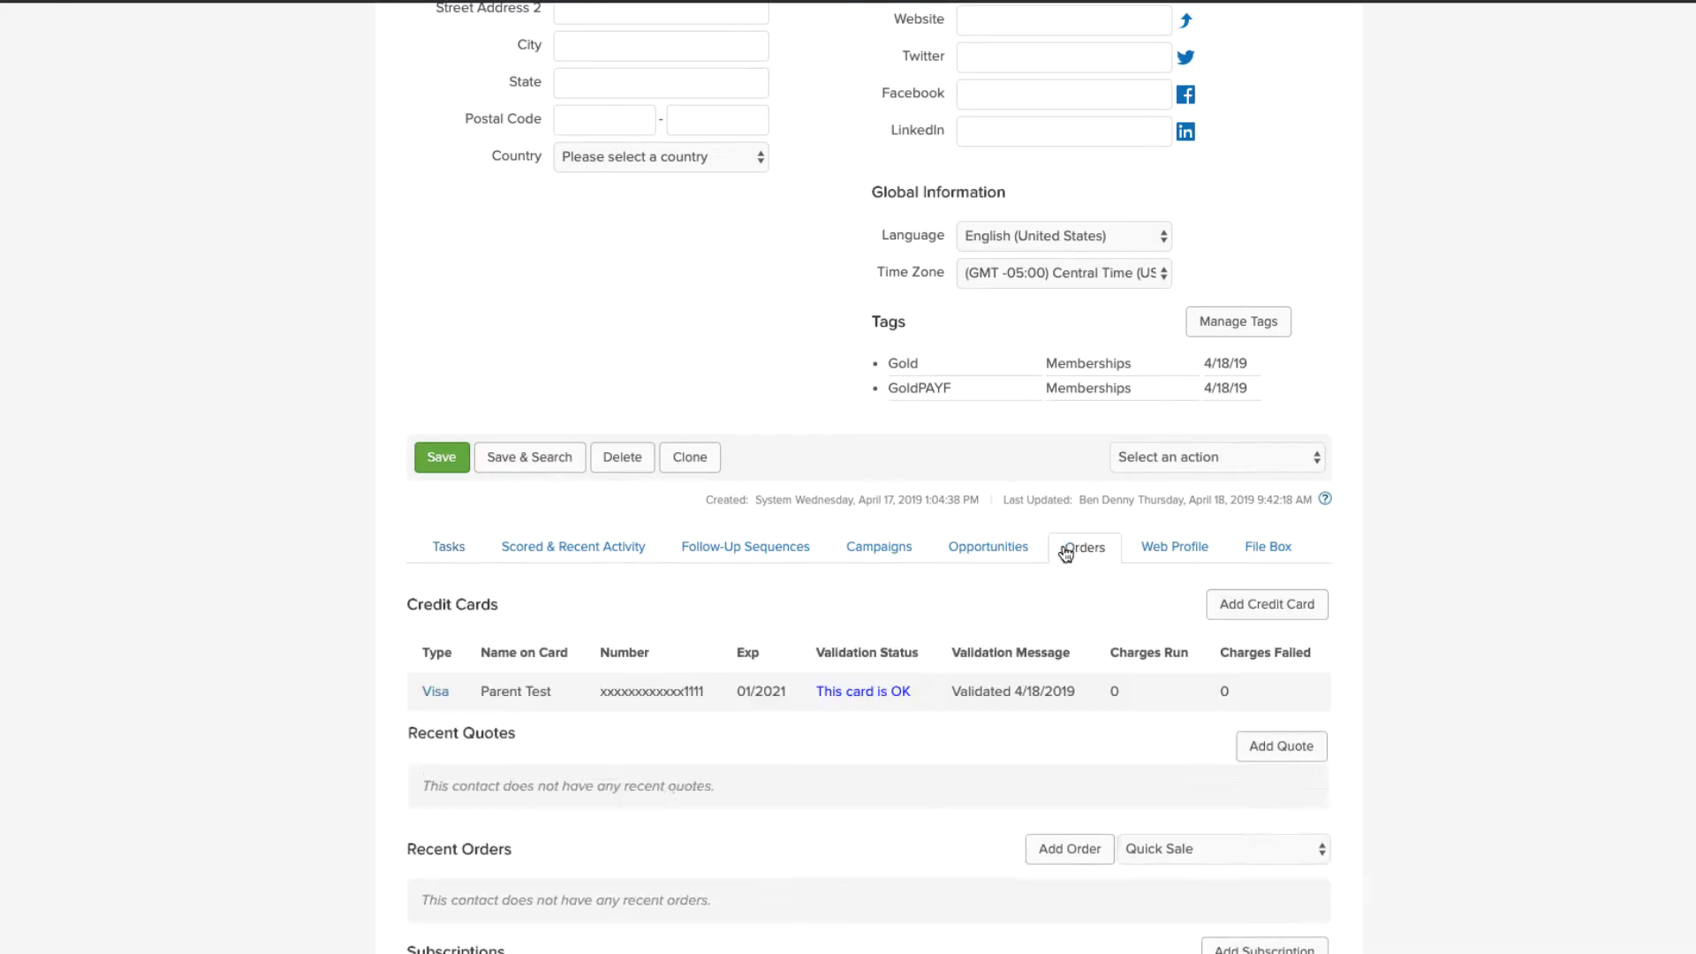
pyautogui.scroll(-3, 640, 424)
pyautogui.moveTo(606, 433); pyautogui.dragTo(707, 426)
pyautogui.click(709, 437)
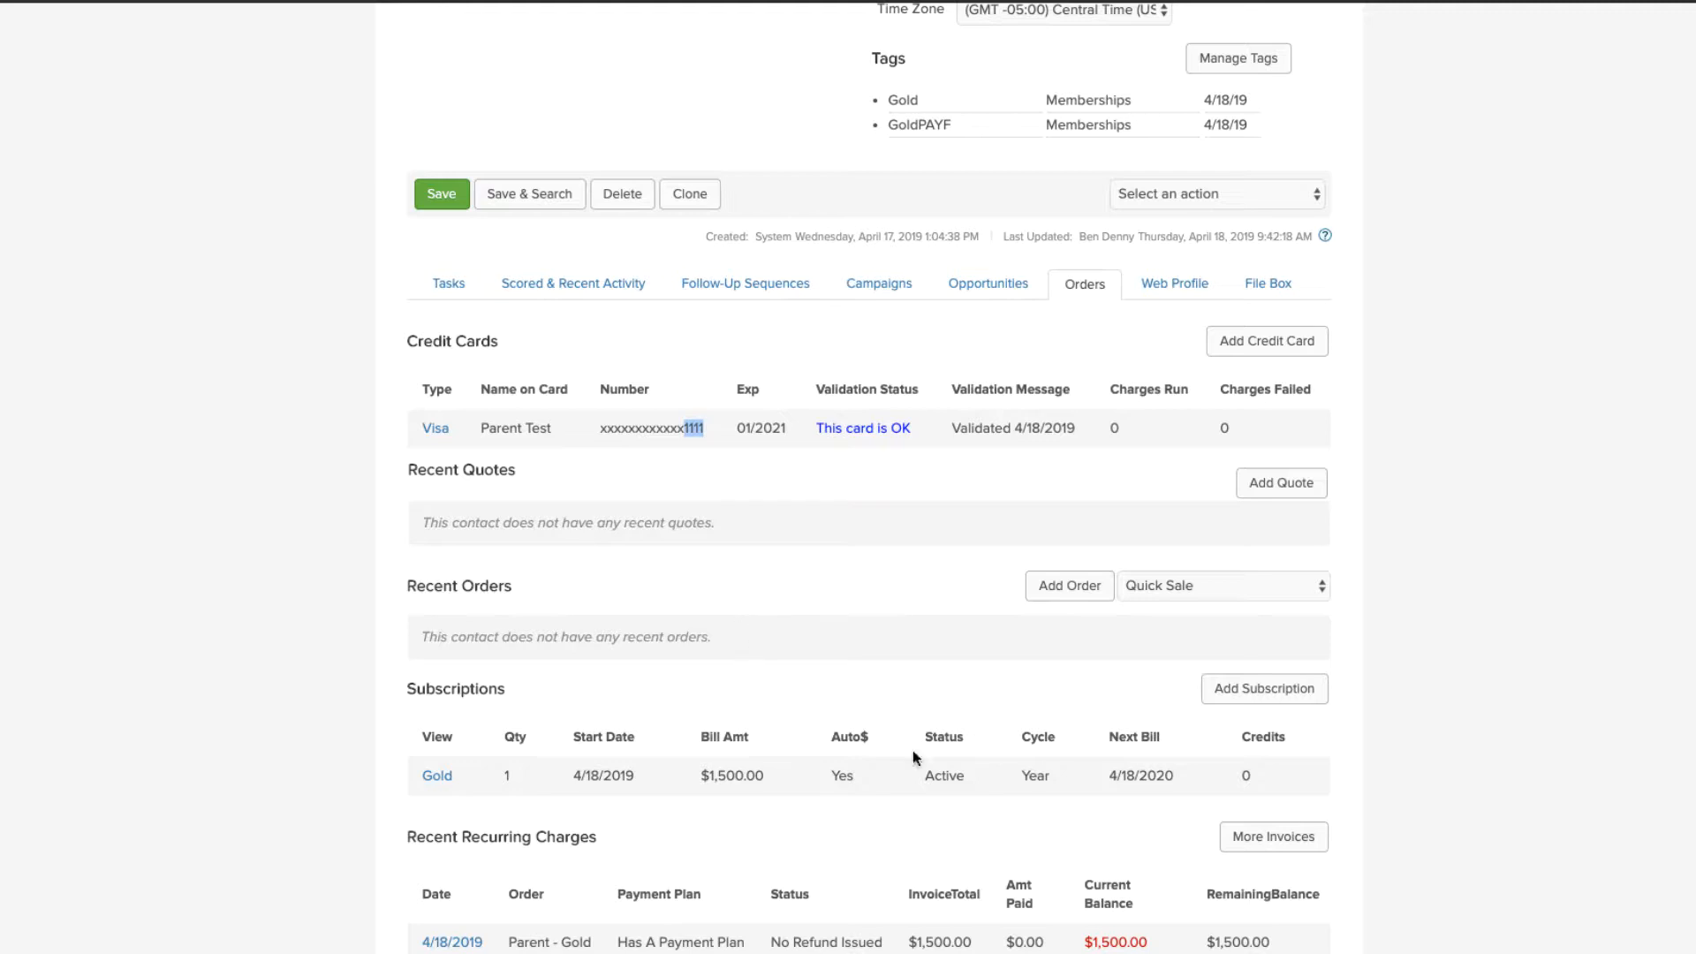
# Step: Open the Gold subscription's unpaid $1,500.00 invoice and start adding a payment
pyautogui.click(437, 776)
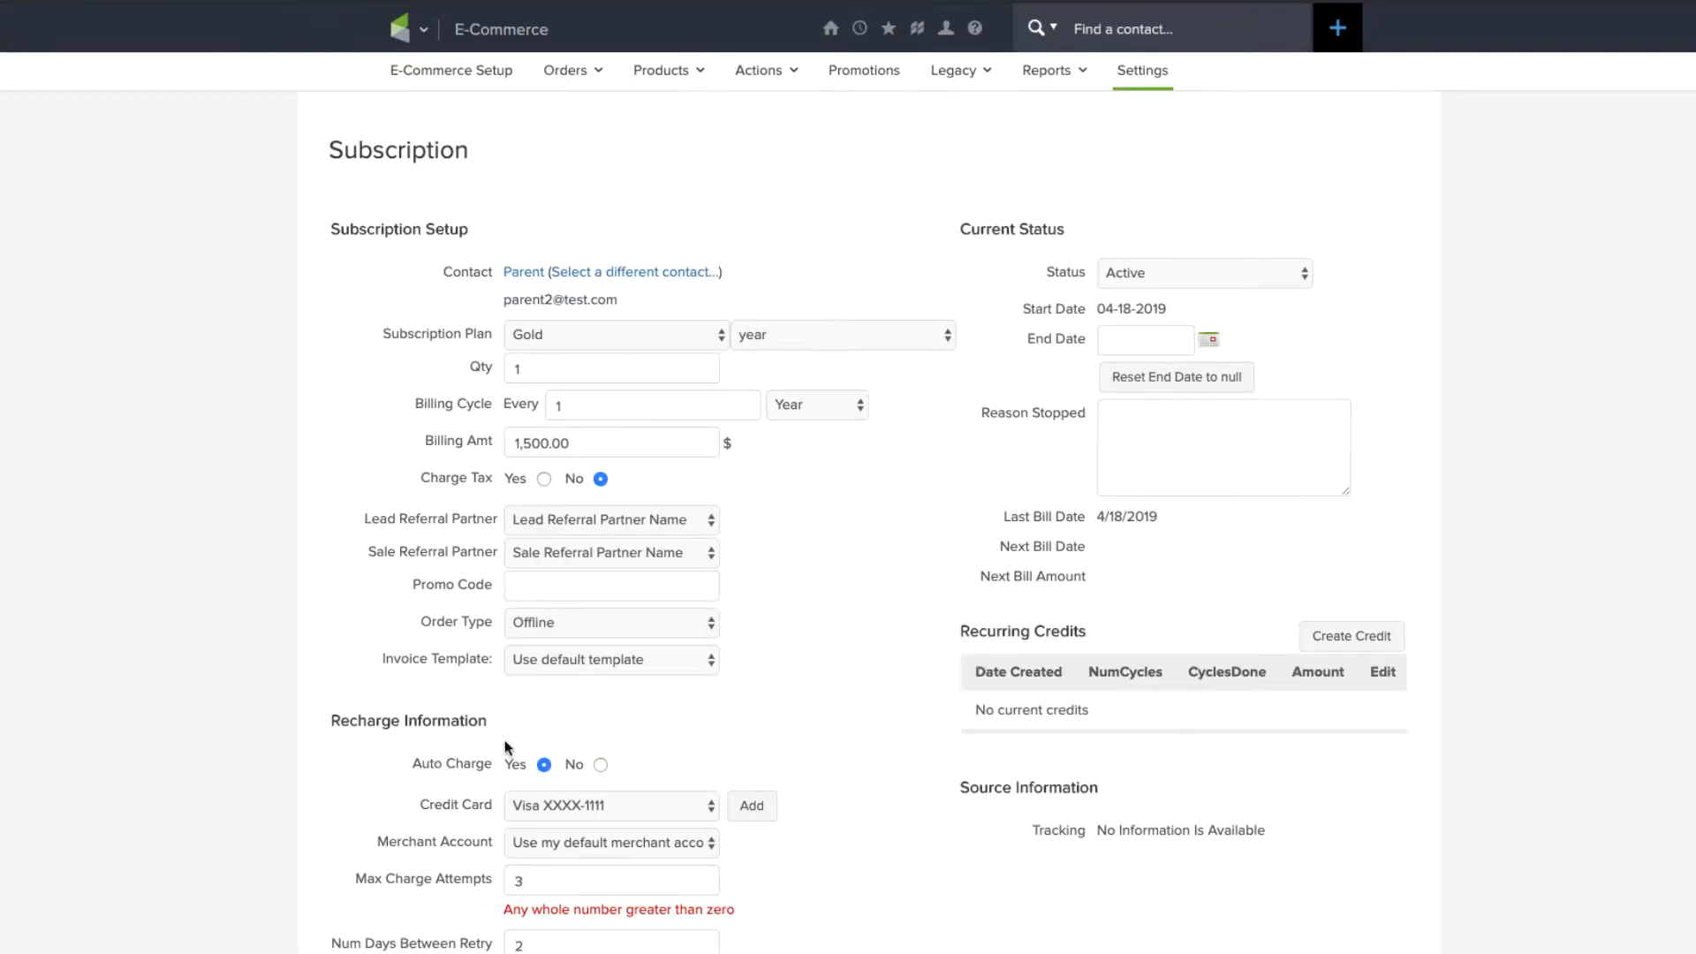
pyautogui.scroll(-3, 650, 759)
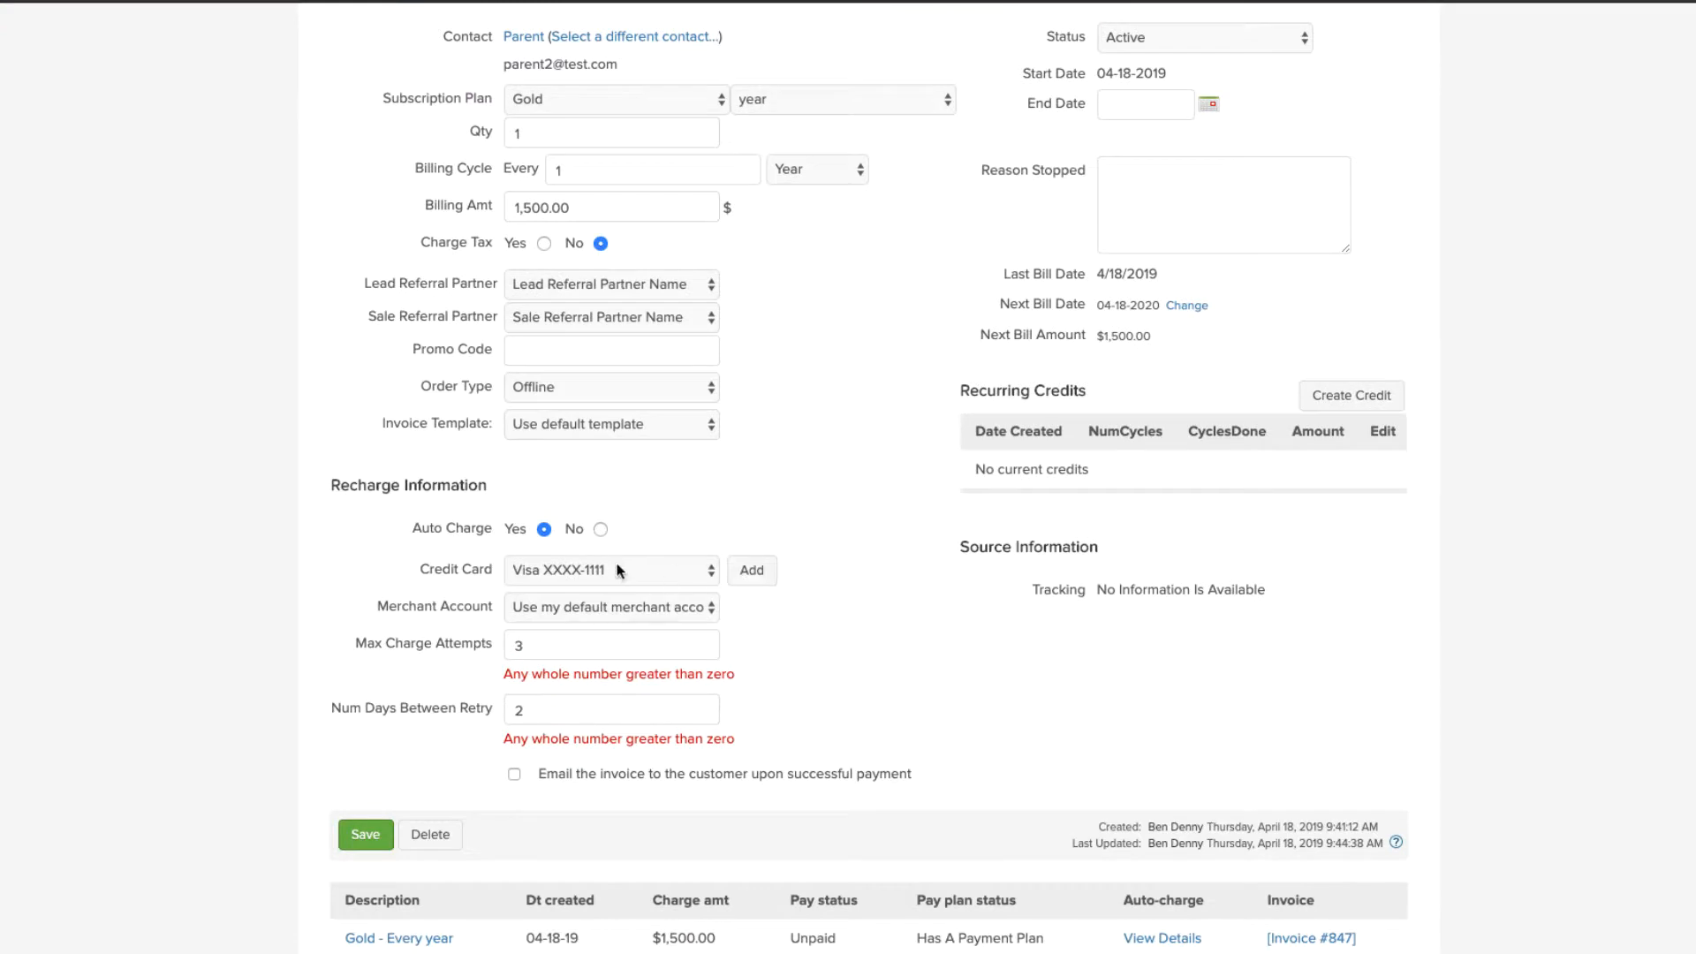
pyautogui.click(596, 605)
pyautogui.click(596, 602)
pyautogui.click(1311, 939)
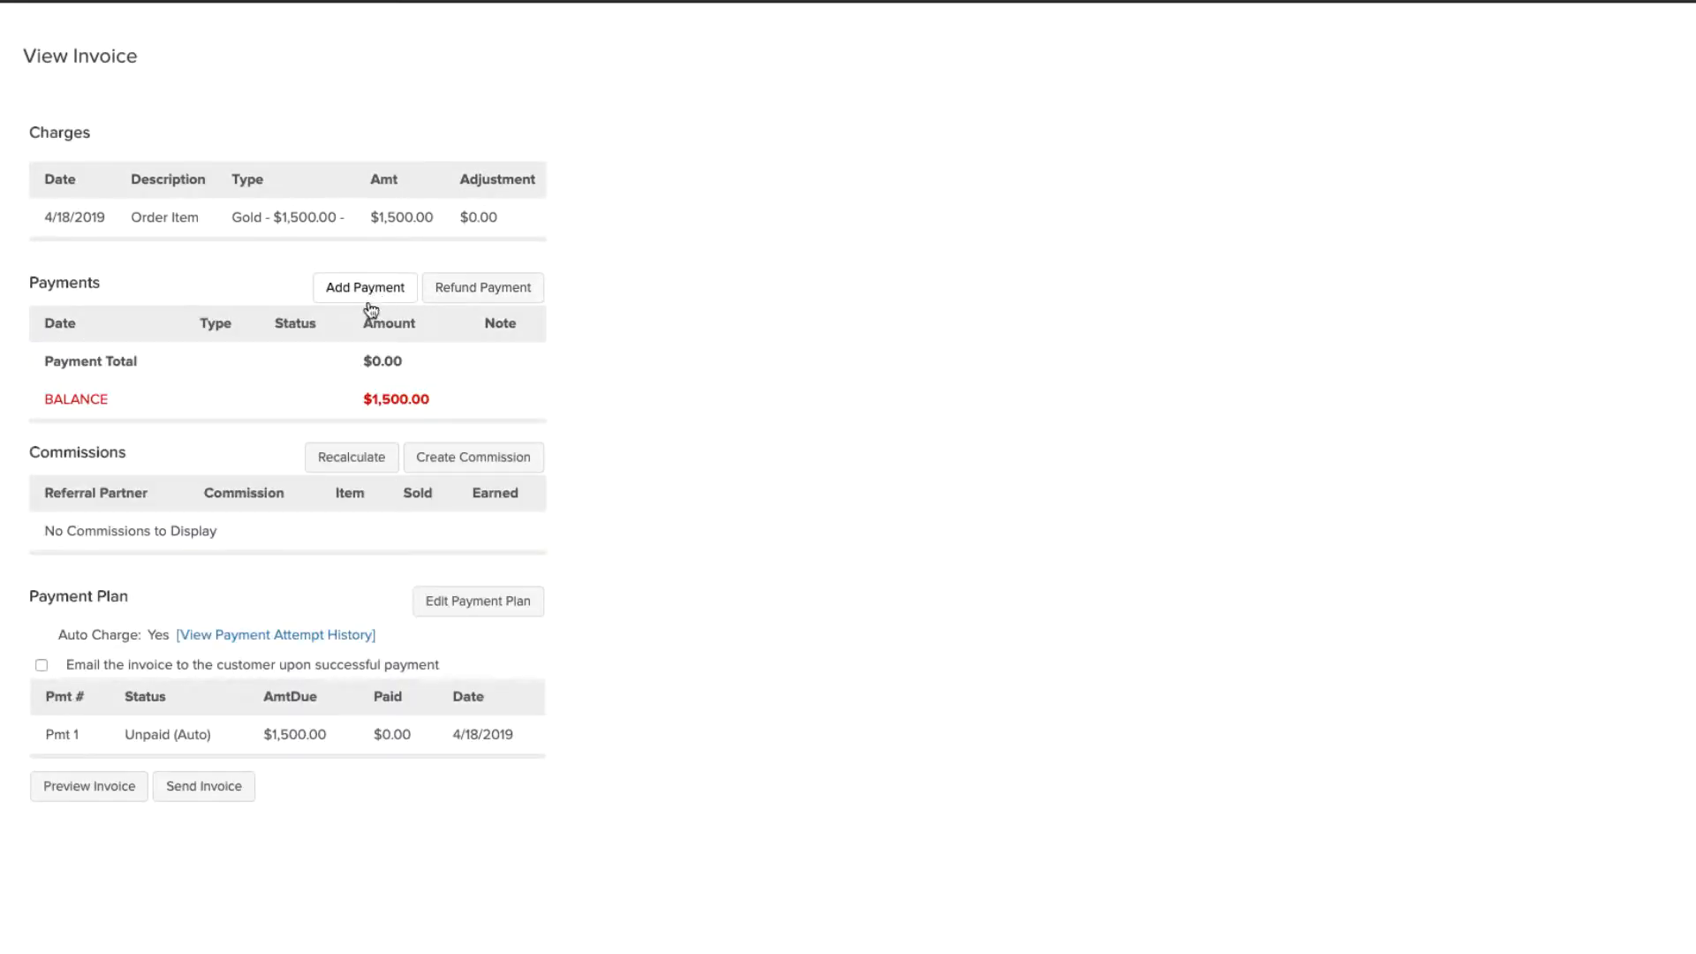
pyautogui.click(345, 281)
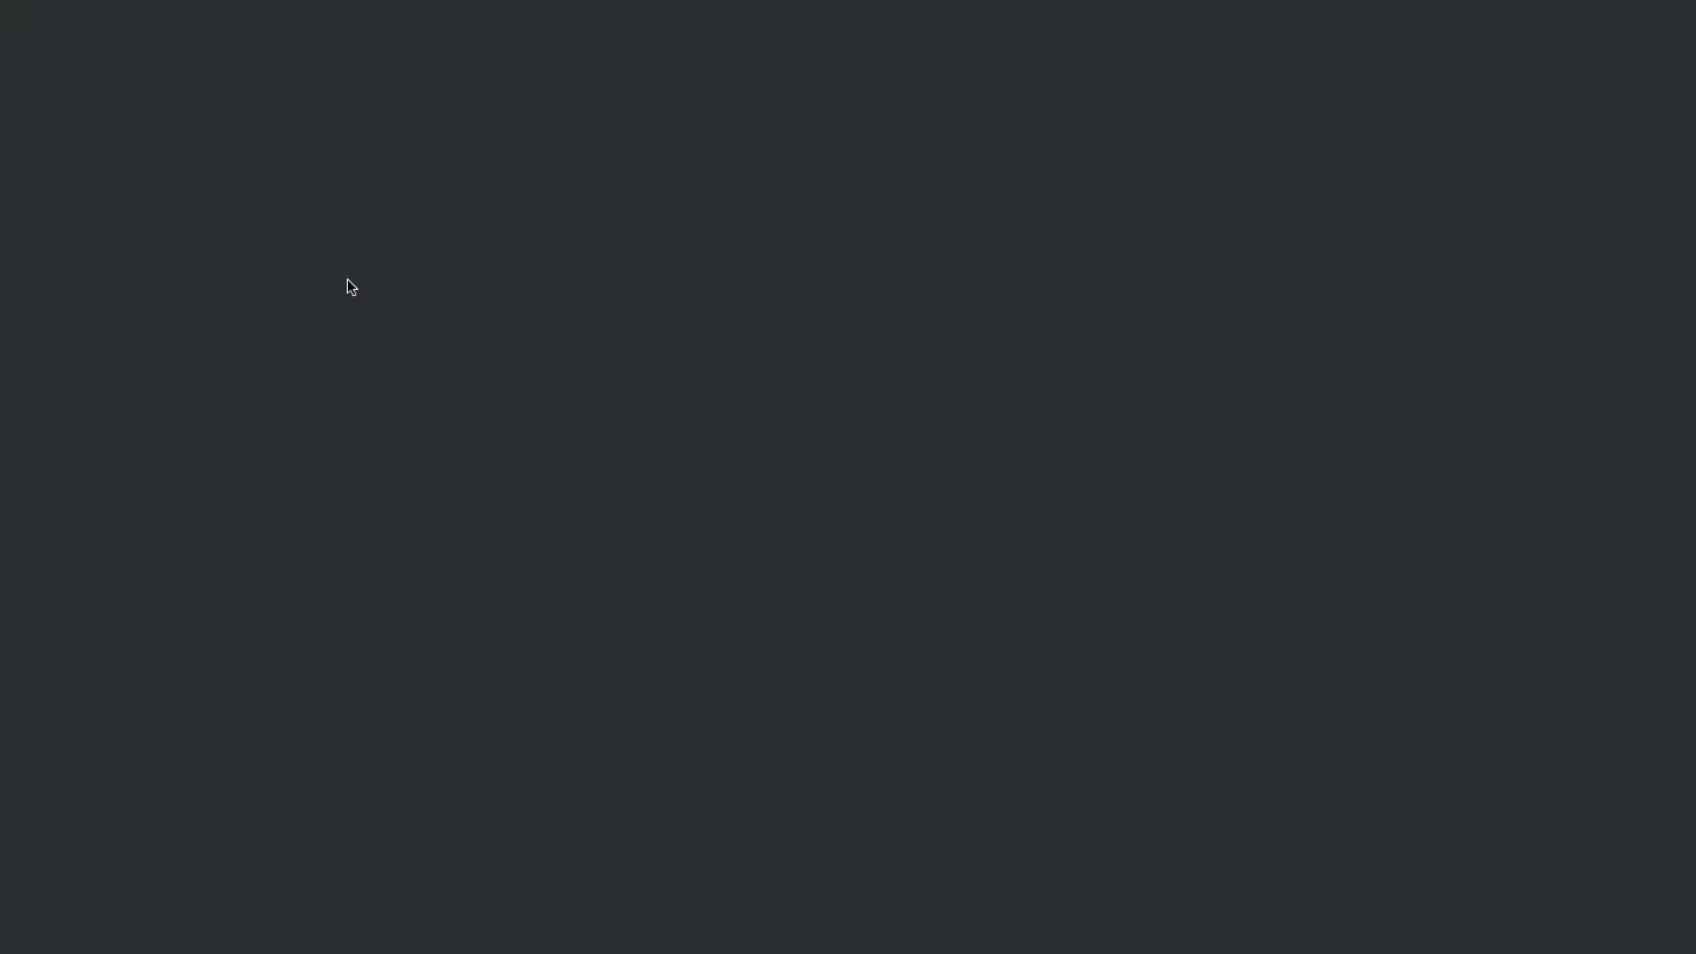
# Step: Charge the payment now to the saved Visa ending 1111, entering its CVC
pyautogui.click(247, 250)
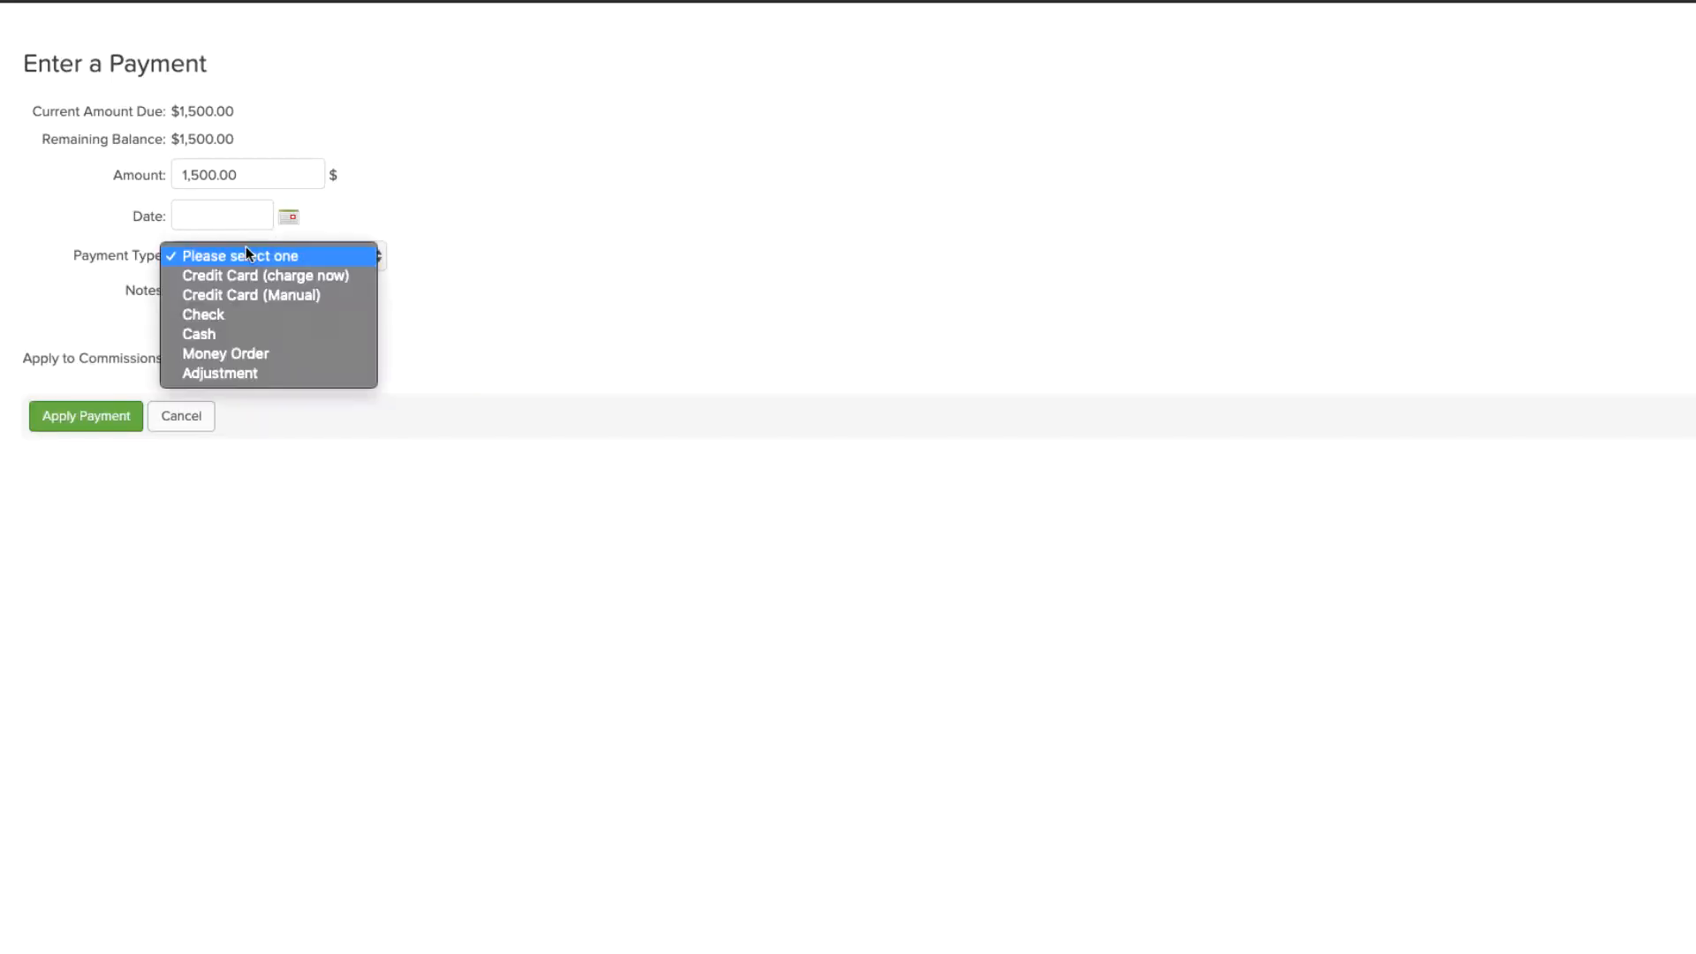
pyautogui.click(251, 283)
pyautogui.rightClick(248, 275)
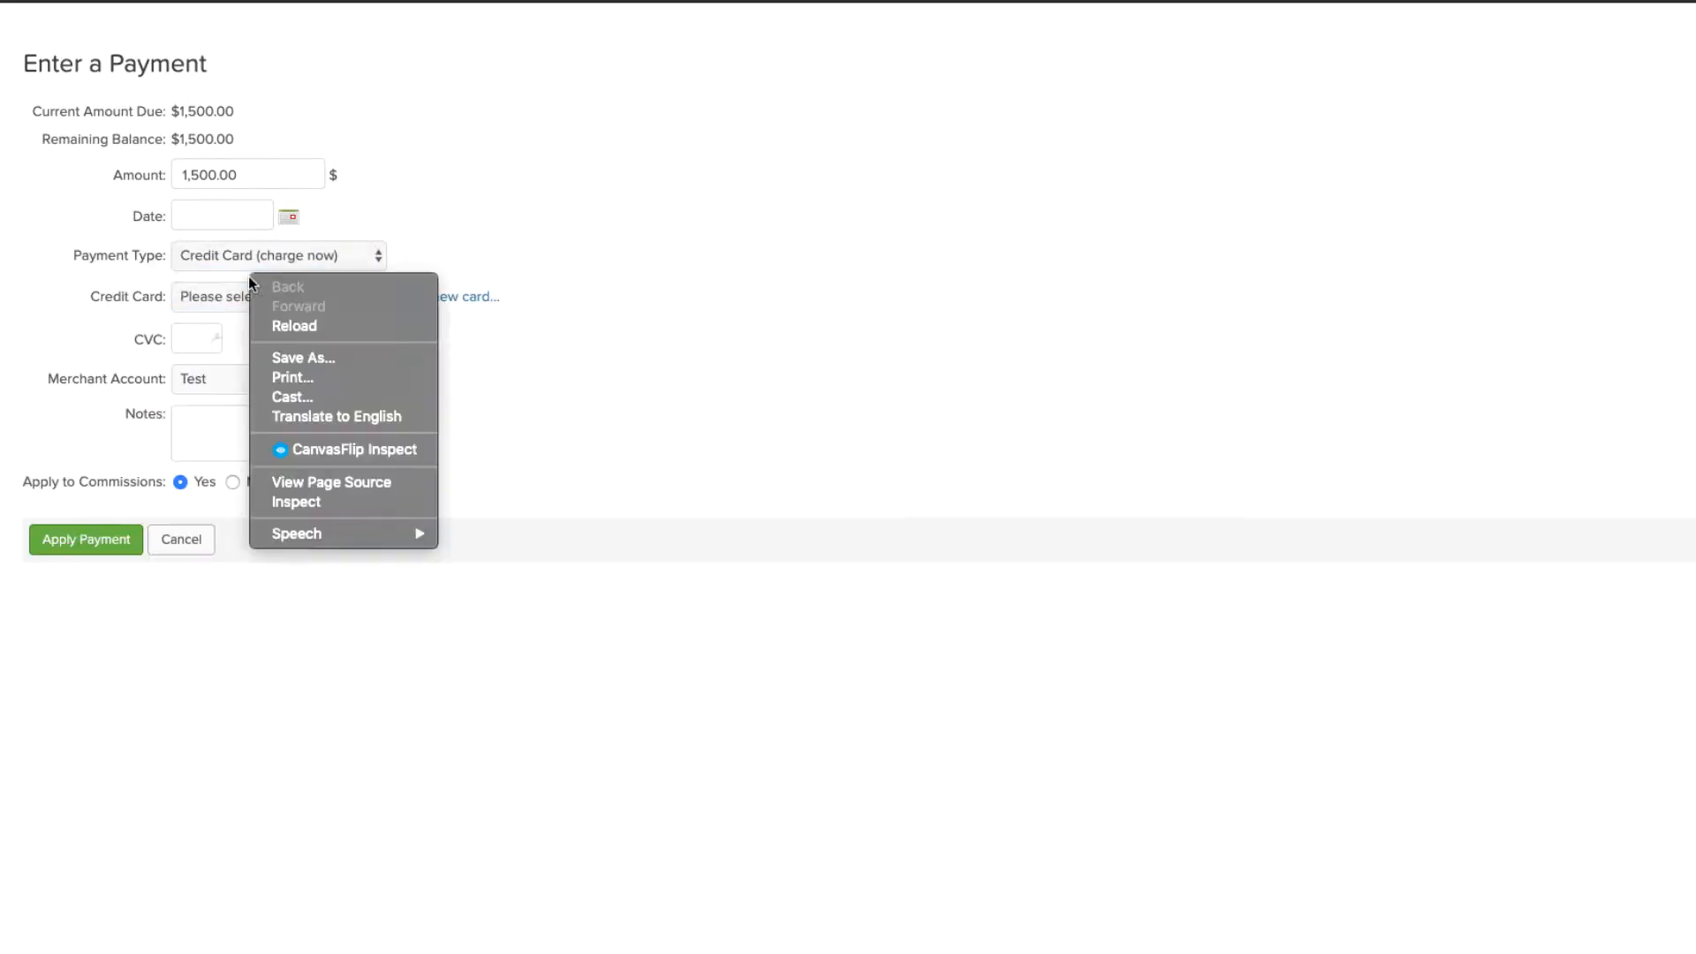
pyautogui.click(212, 296)
pyautogui.click(215, 316)
pyautogui.write('1')
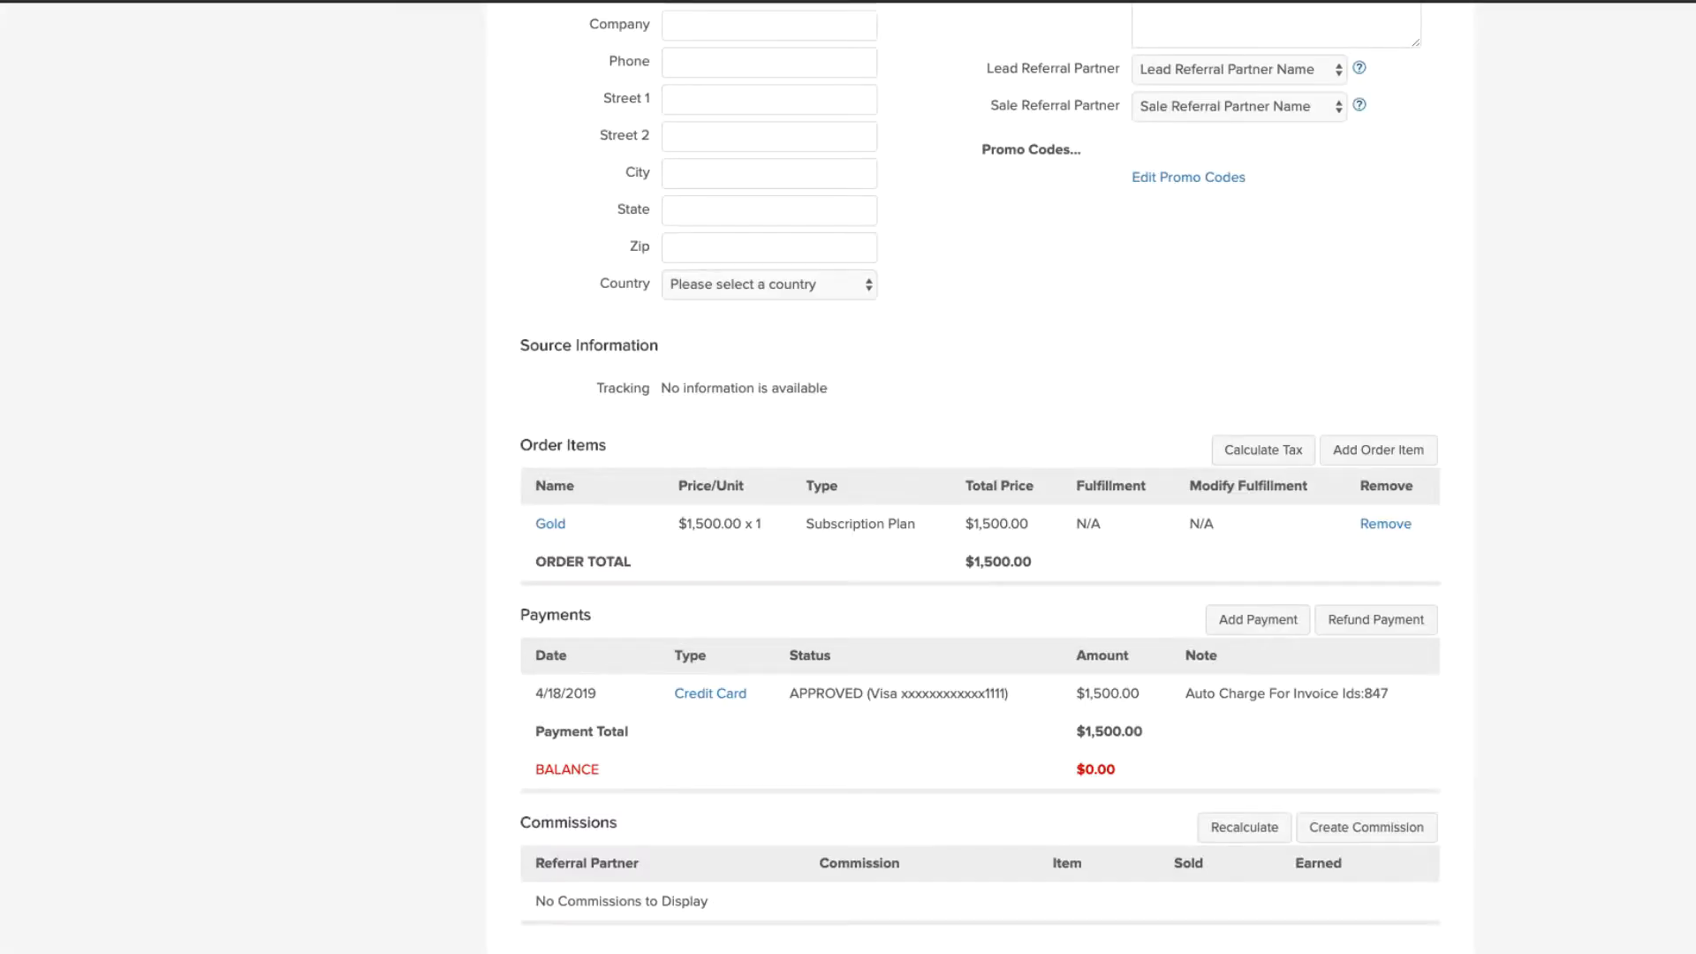
# Step: Review the charged card's masked number on the now PAID Gold order
pyautogui.scroll(-2, 980, 477)
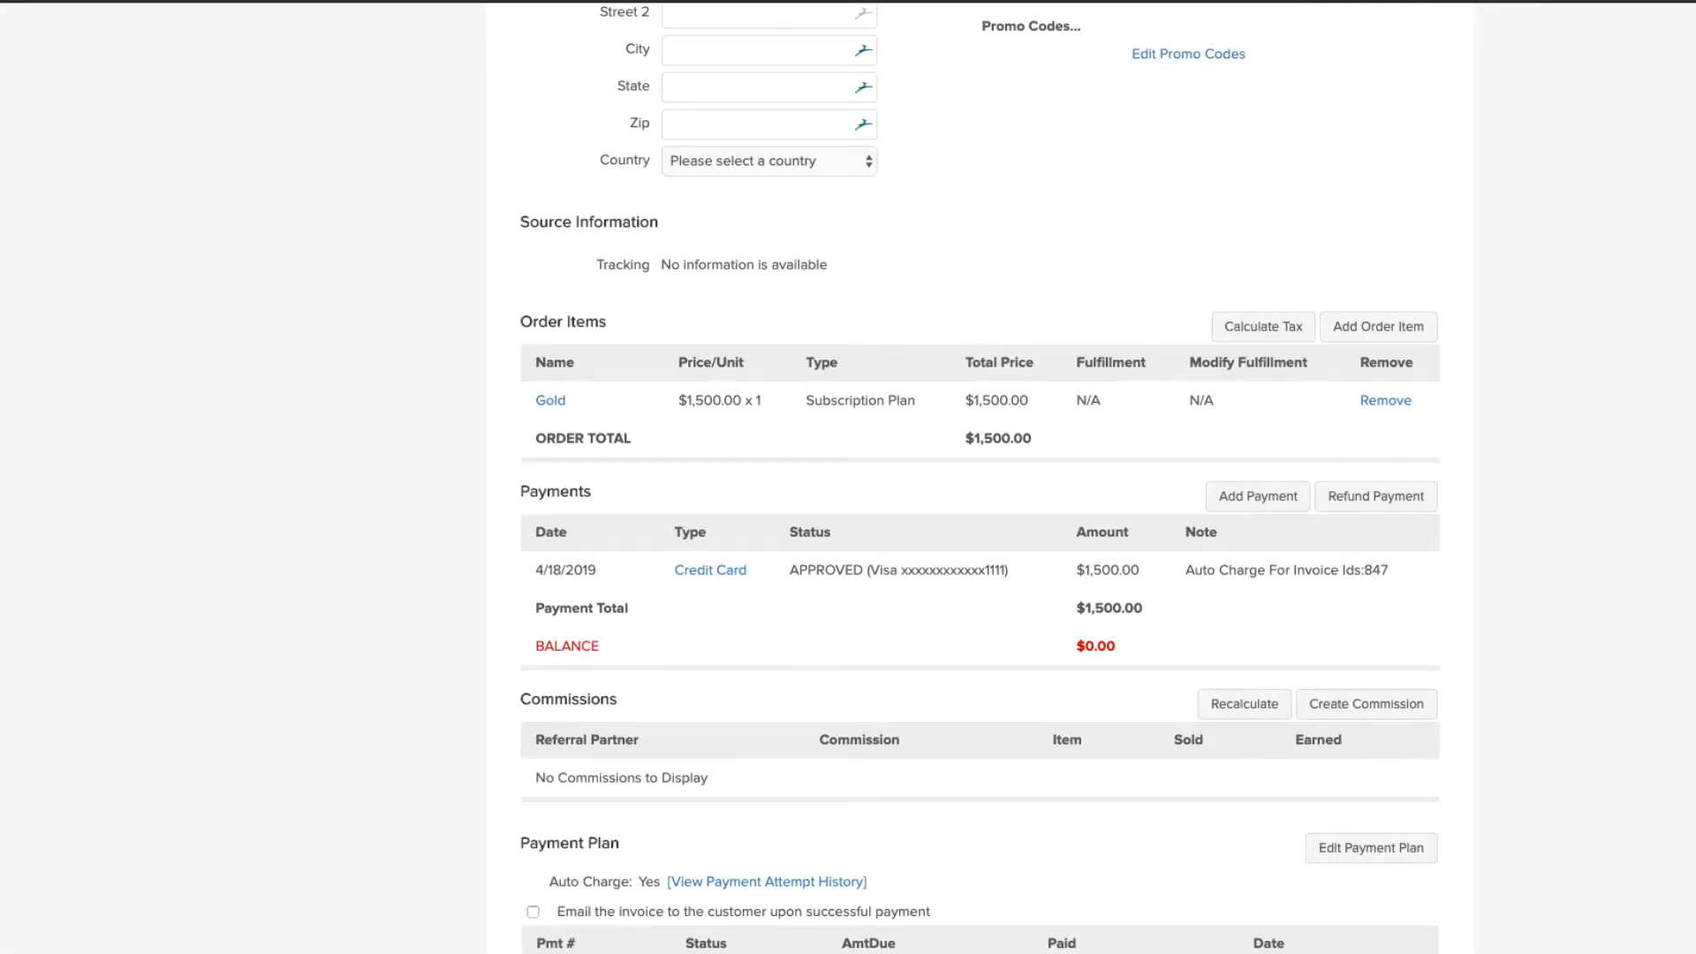
pyautogui.moveTo(1010, 570); pyautogui.dragTo(901, 570)
pyautogui.click(901, 572)
pyautogui.scroll(-2, 979, 477)
pyautogui.scroll(10, 980, 477)
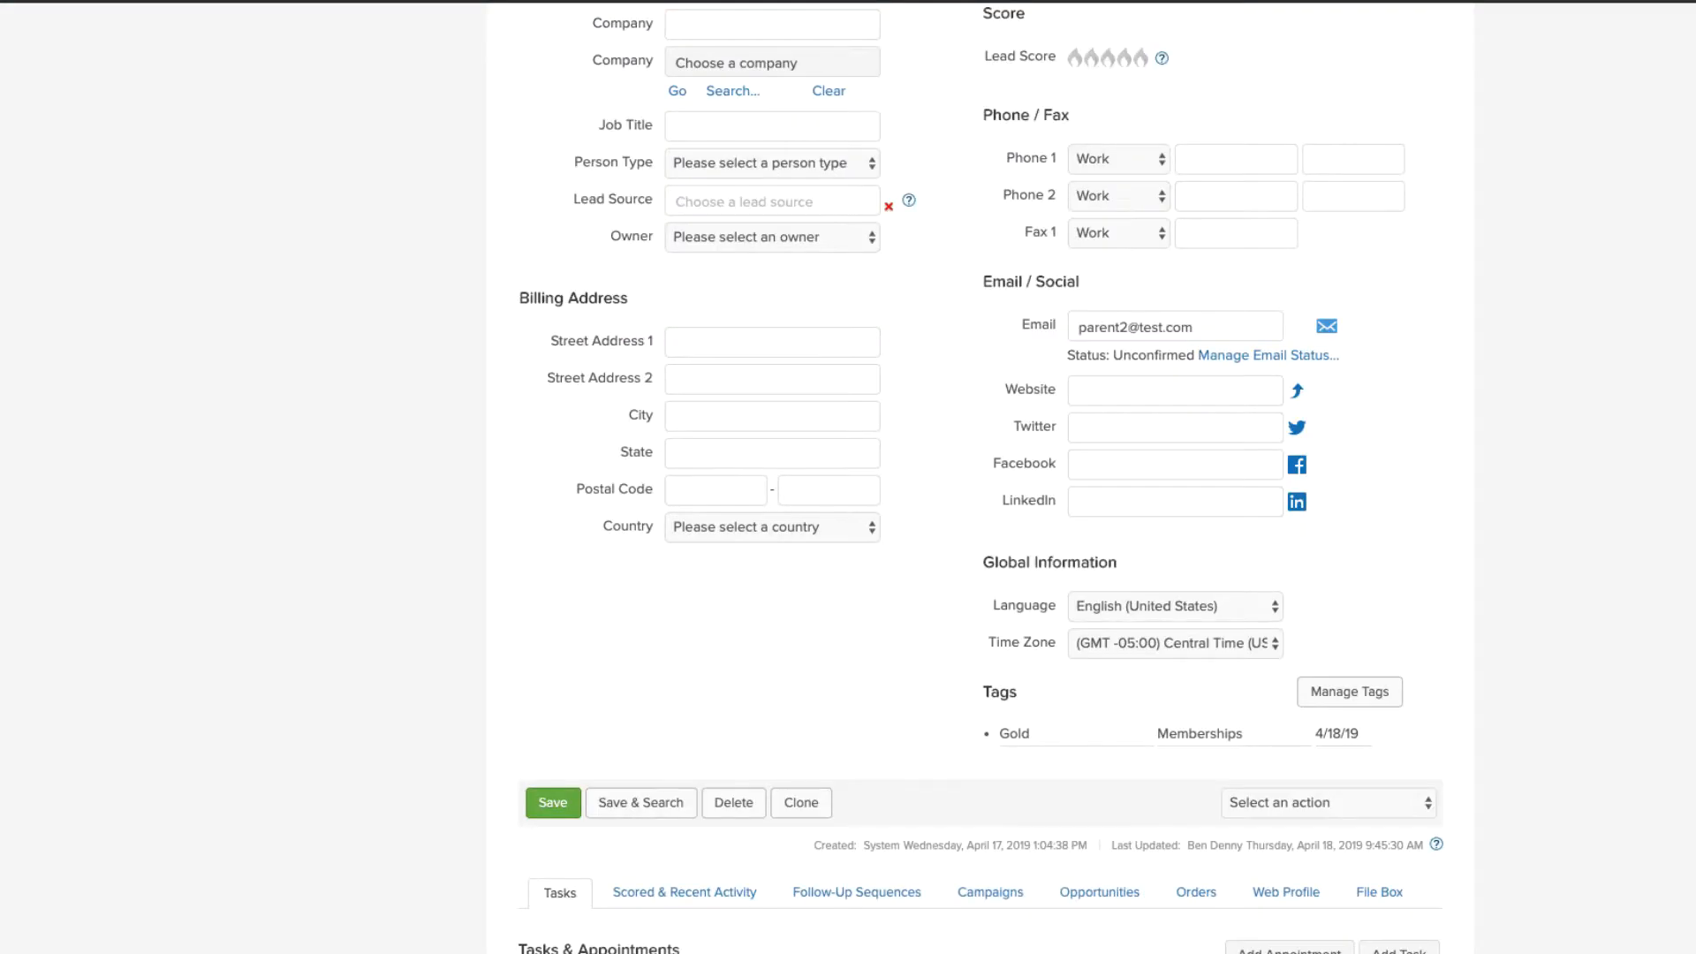
# Step: Verify the contact's tags list and Tag tab show only the Gold tag remaining
pyautogui.scroll(-2, 980, 477)
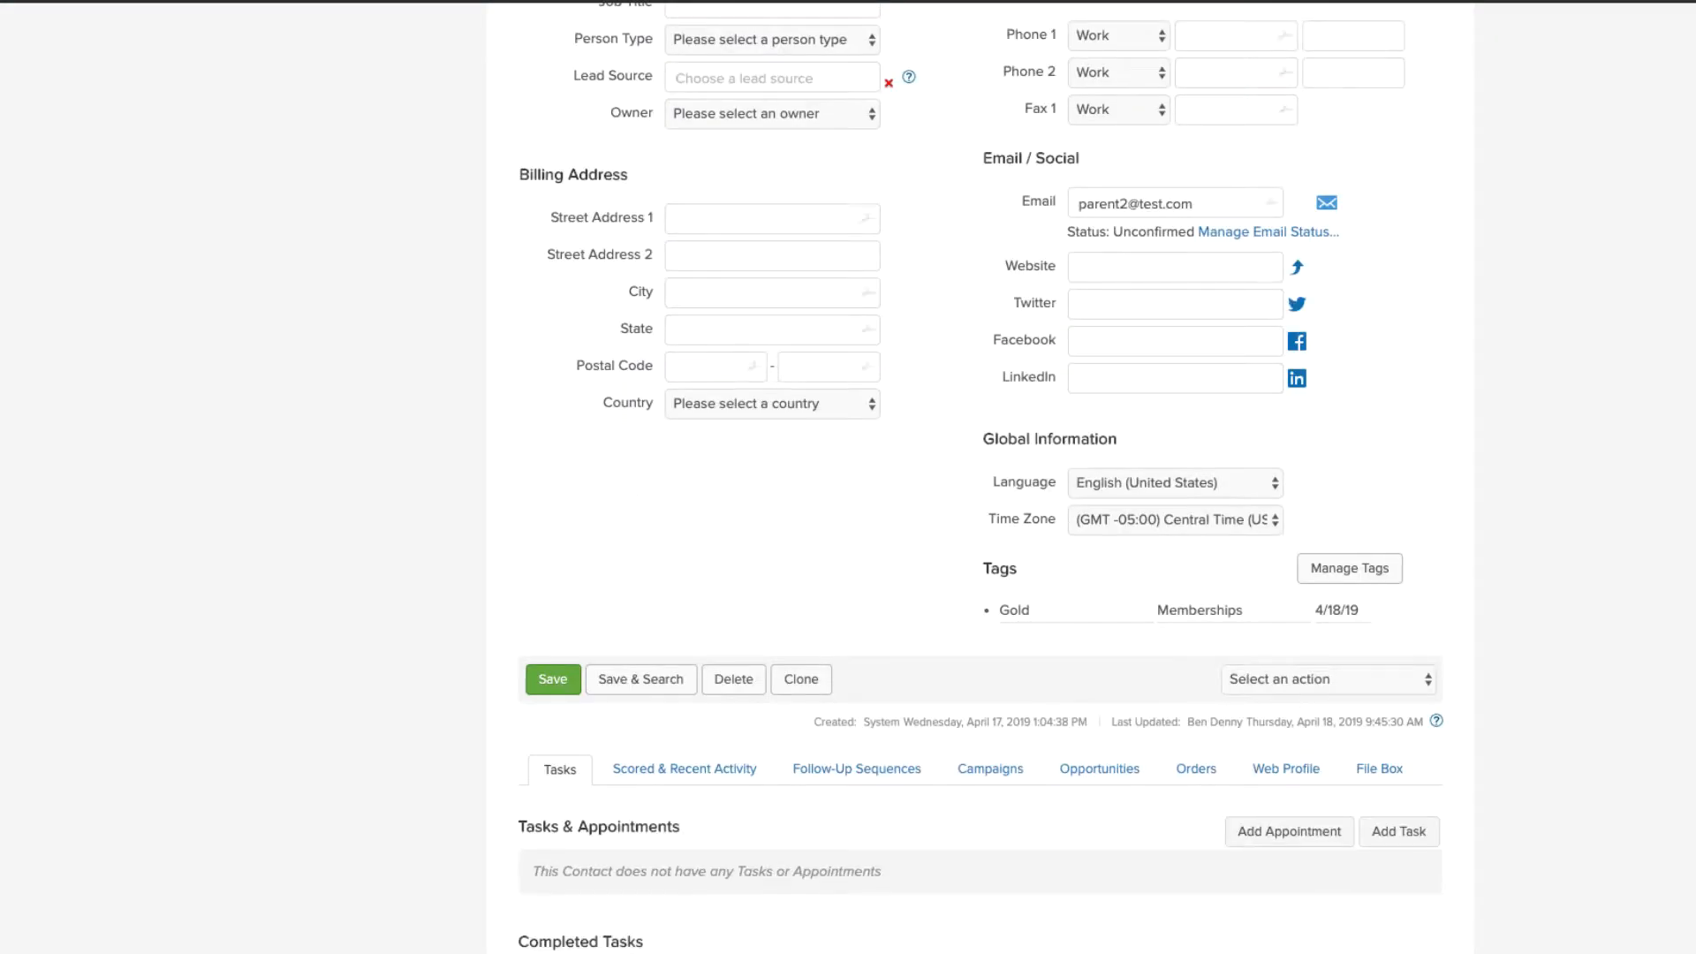
pyautogui.moveTo(1000, 610); pyautogui.dragTo(1364, 611)
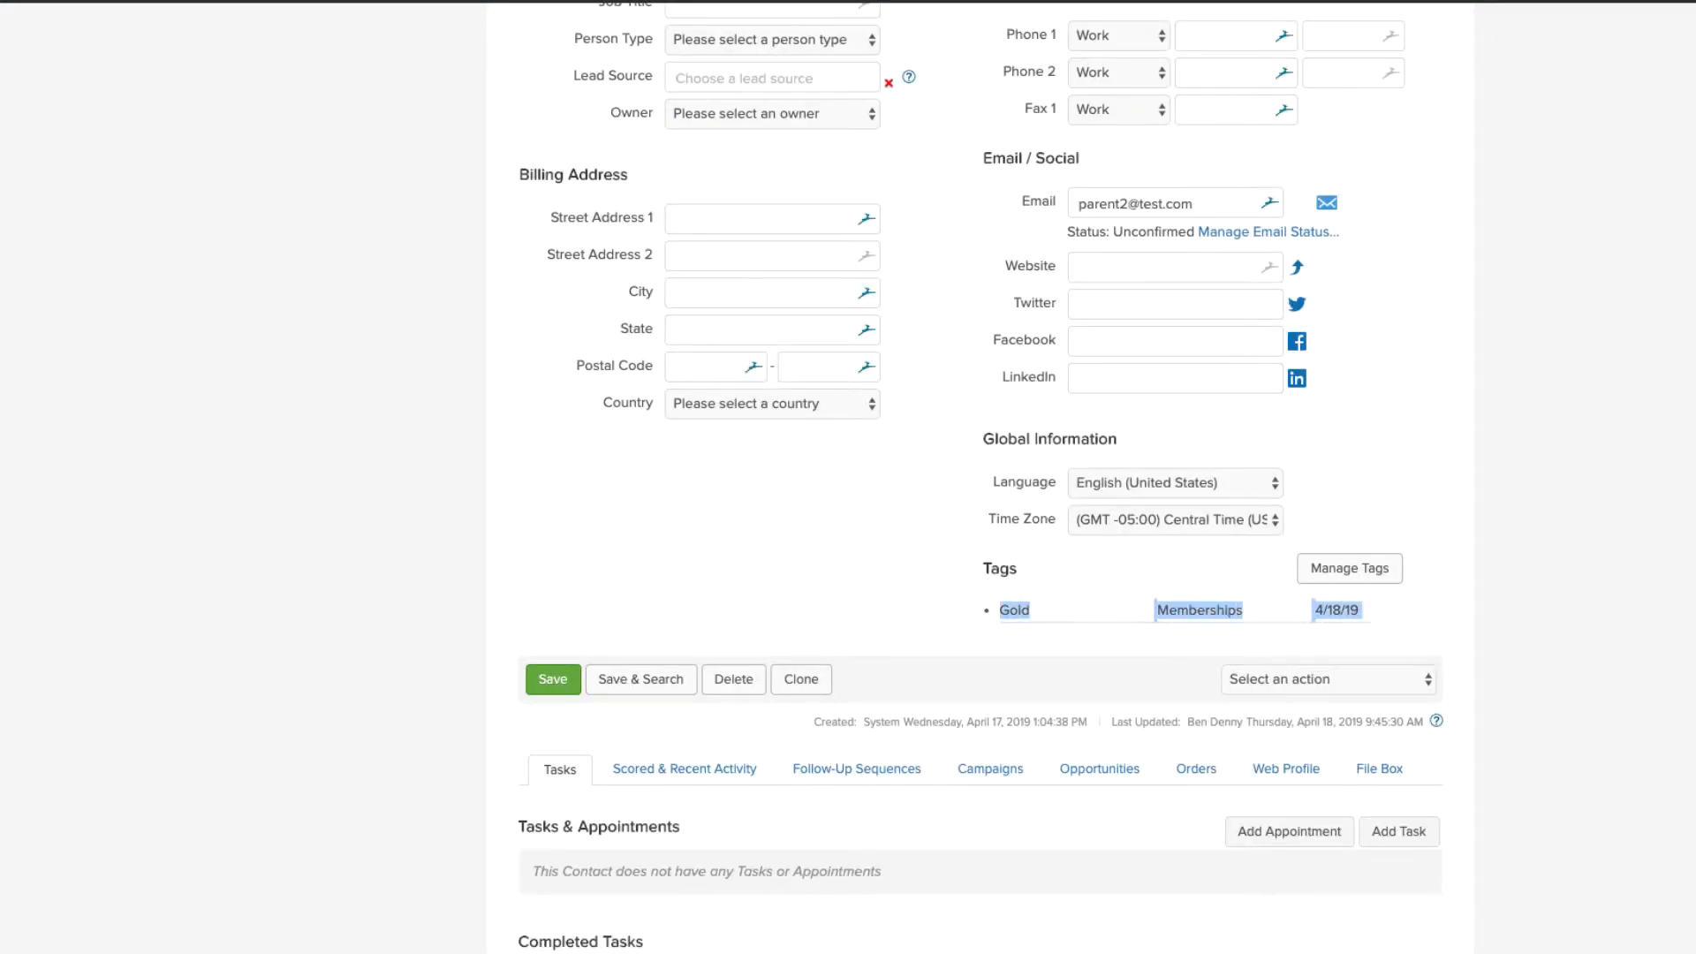
pyautogui.click(1366, 613)
pyautogui.scroll(6, 980, 477)
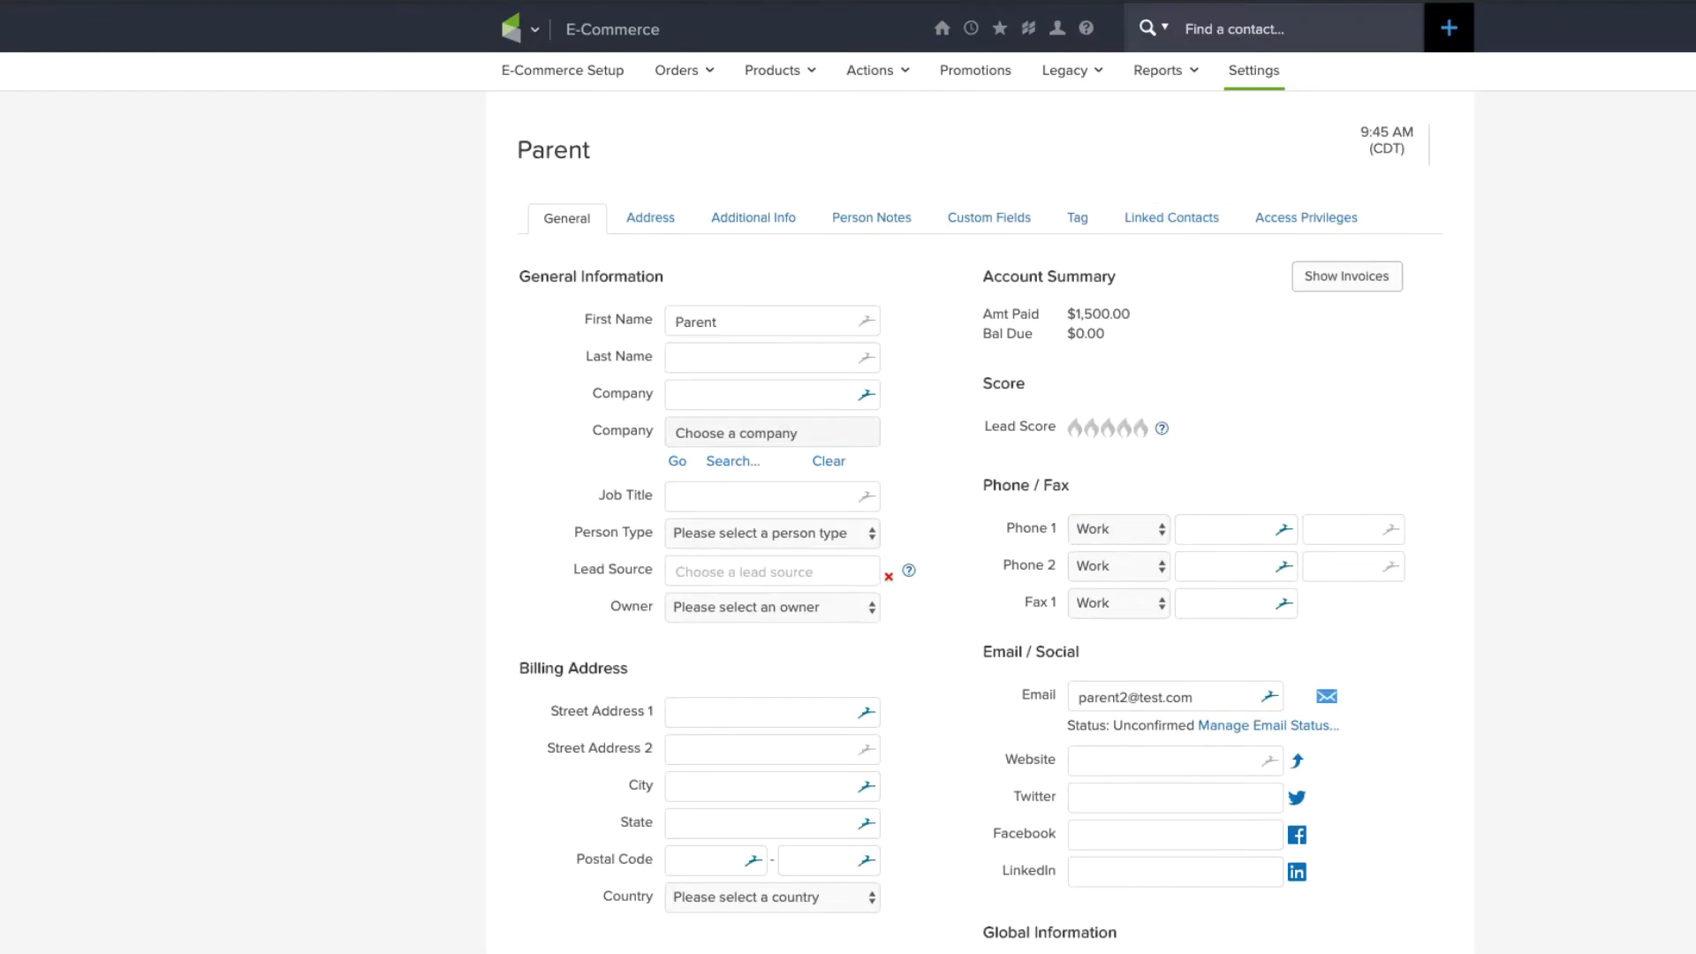
pyautogui.click(1078, 219)
pyautogui.moveTo(537, 379); pyautogui.dragTo(1002, 380)
pyautogui.click(1006, 381)
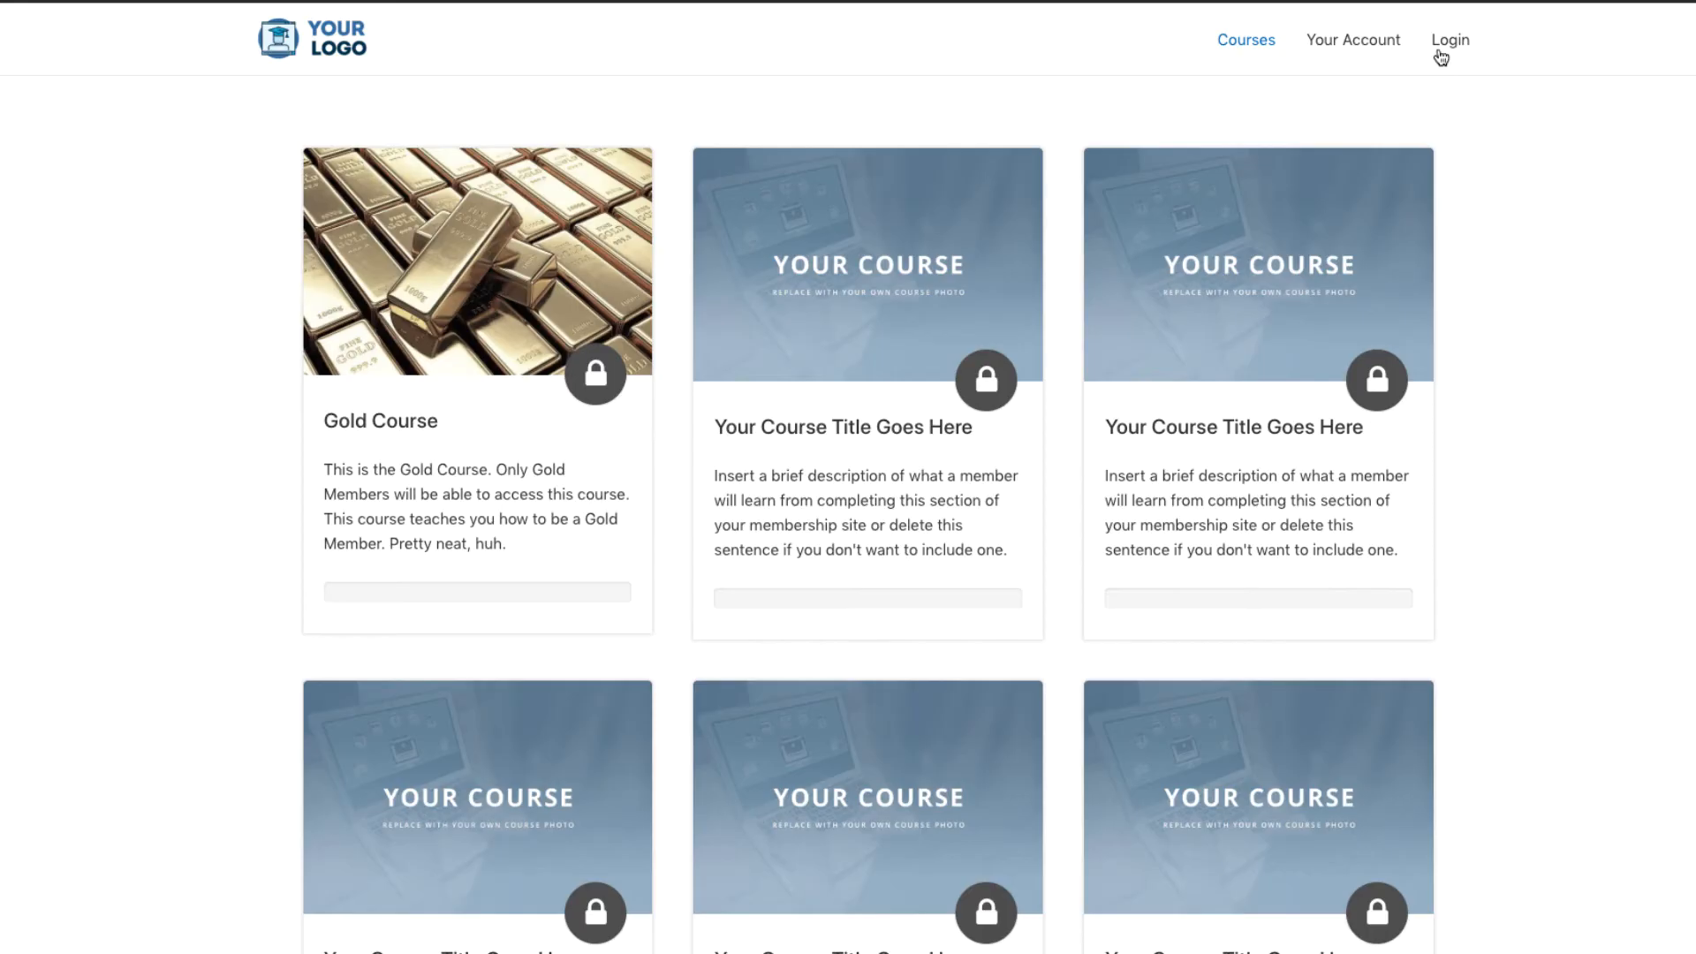
# Step: Sign in to the Membership site with the test member's username and password, reaching their Your Account page
pyautogui.click(1442, 48)
pyautogui.click(1172, 339)
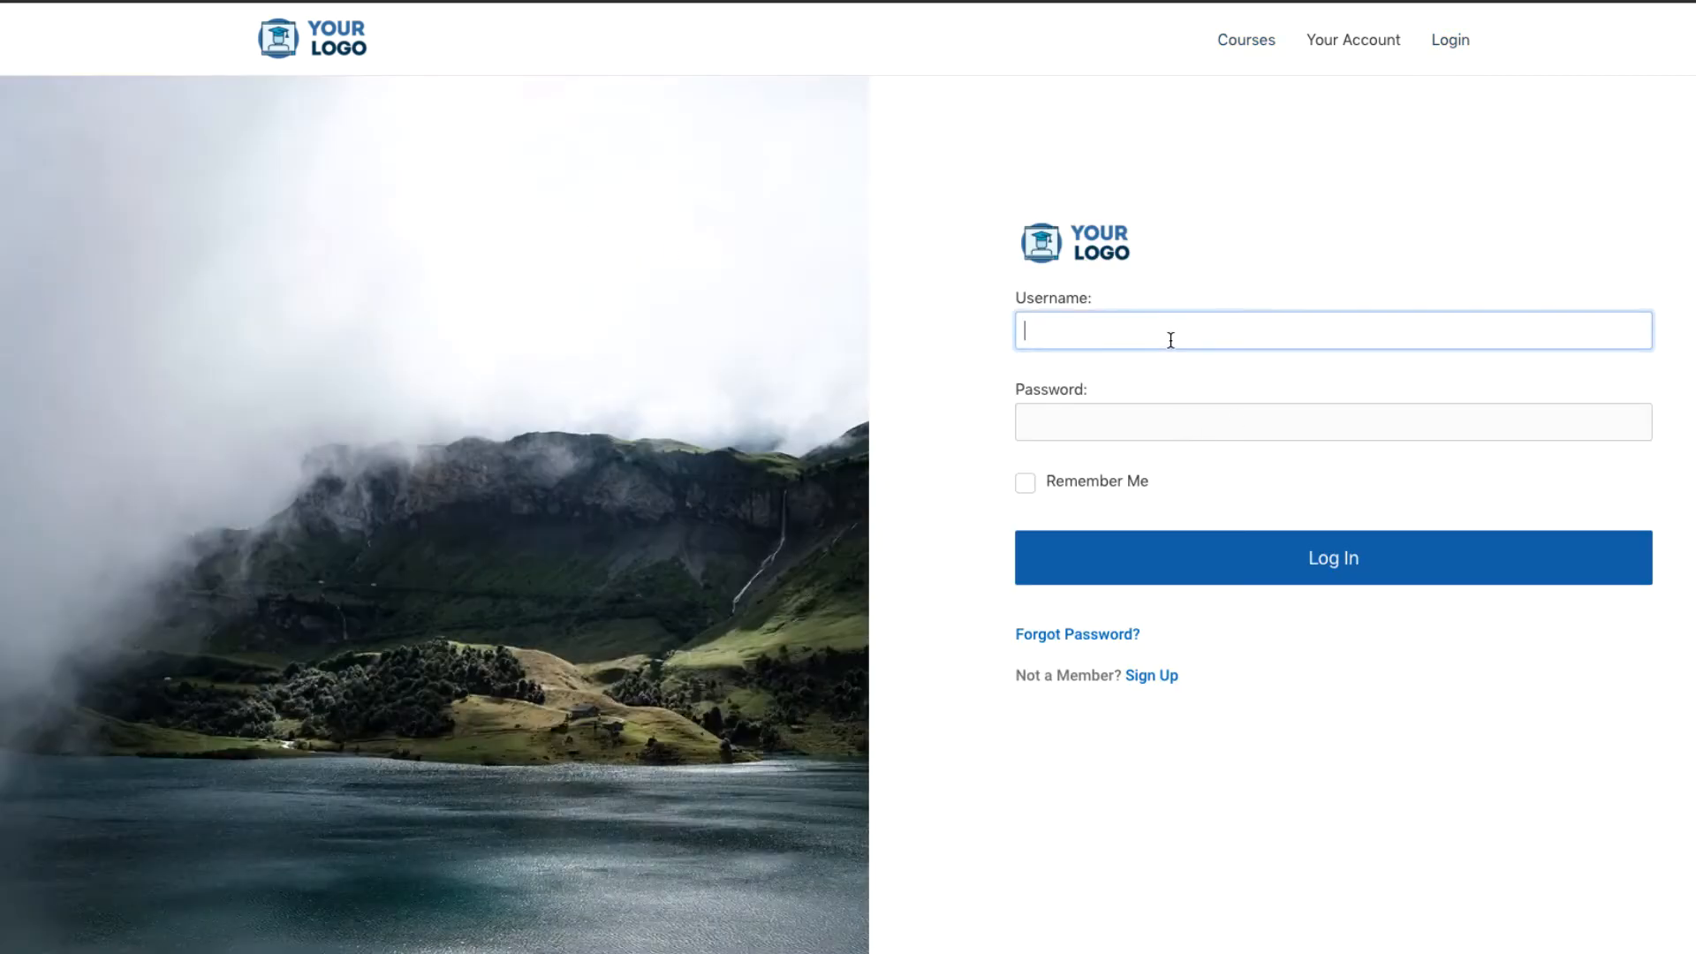
pyautogui.write('parent2@test.com')
pyautogui.press('Tab')
pyautogui.write('test')
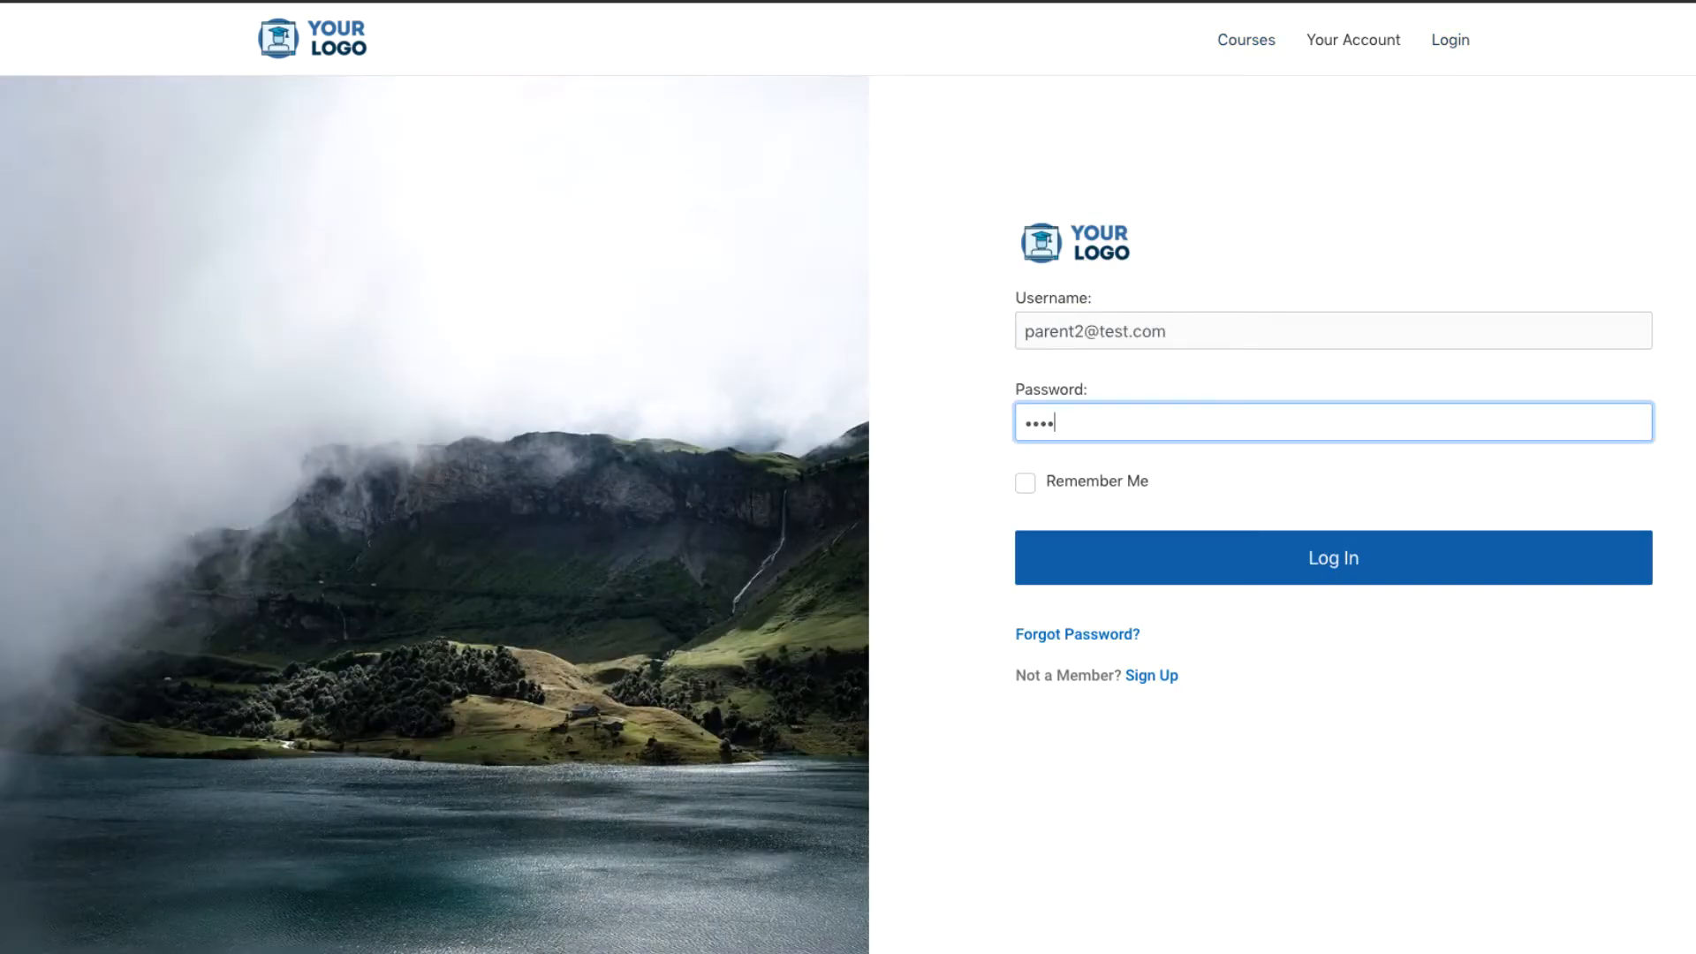
pyautogui.press('Return')
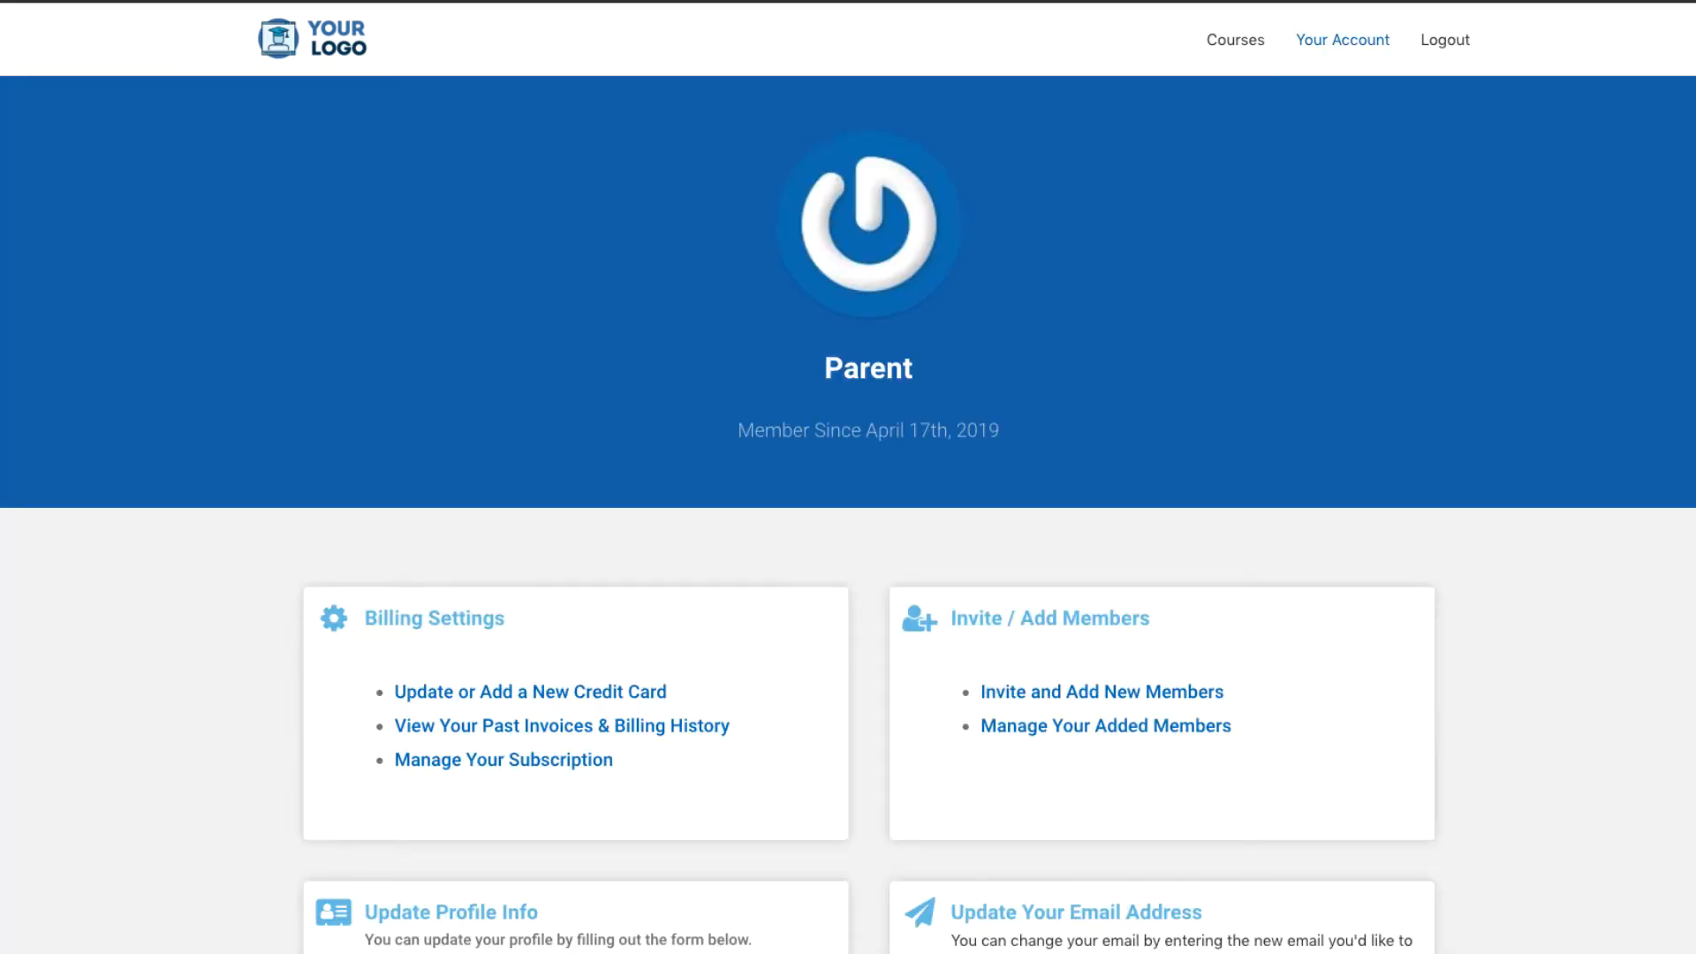
pyautogui.scroll(-4, 848, 530)
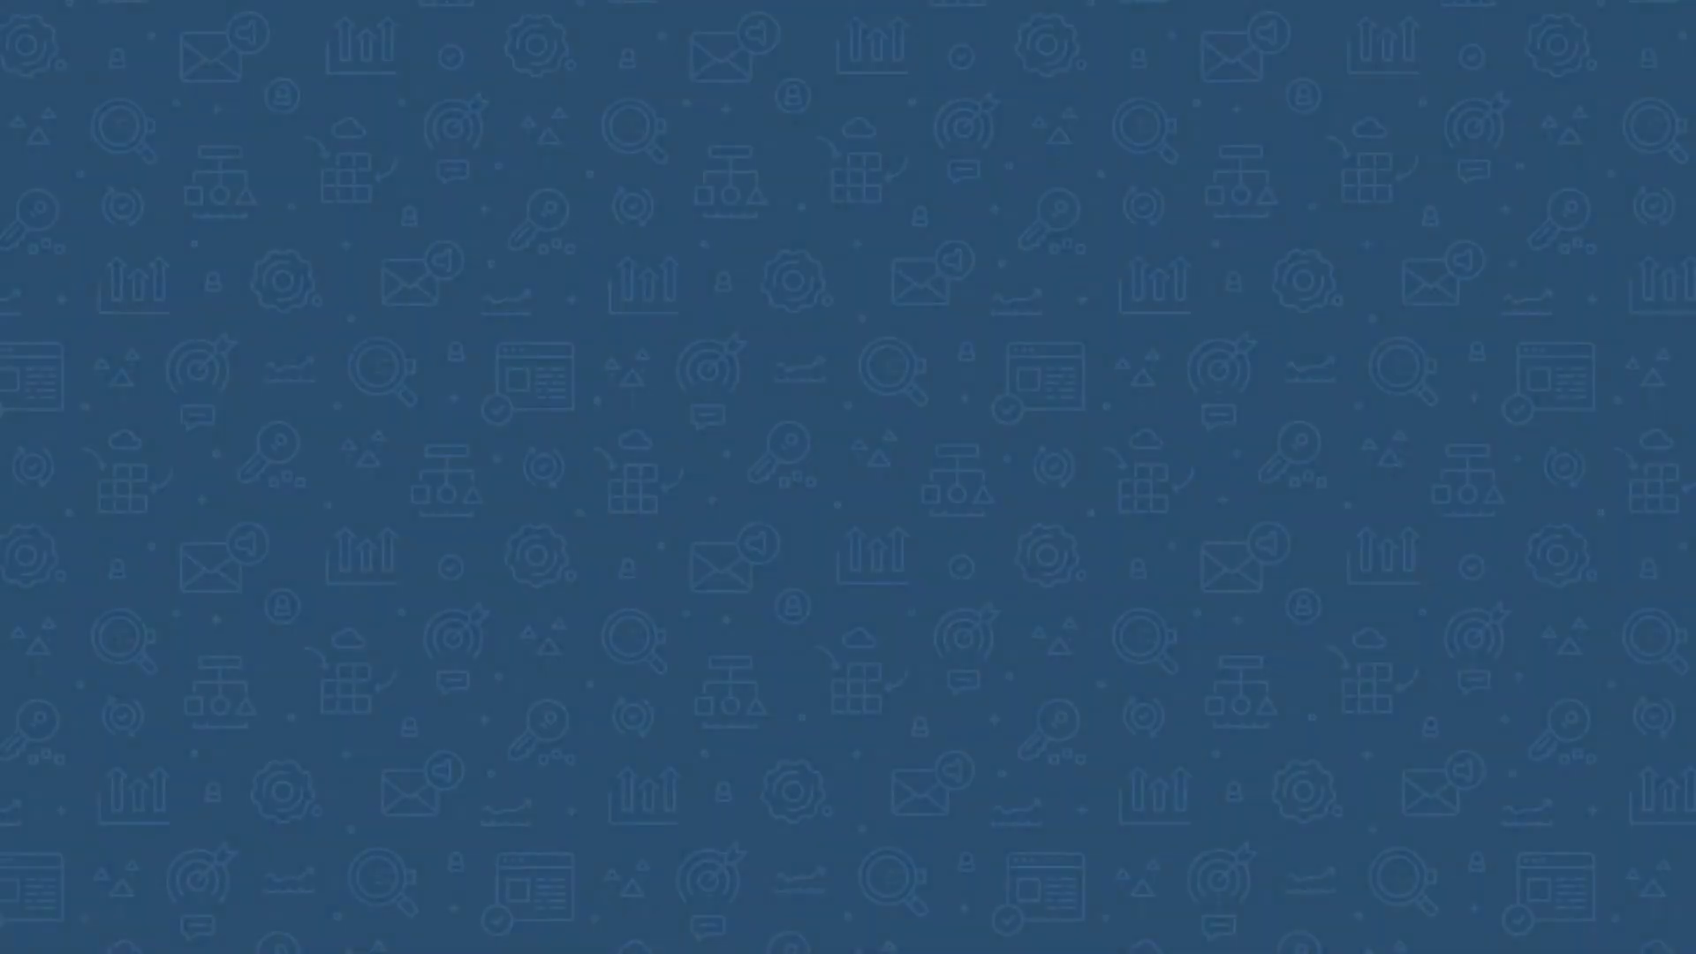